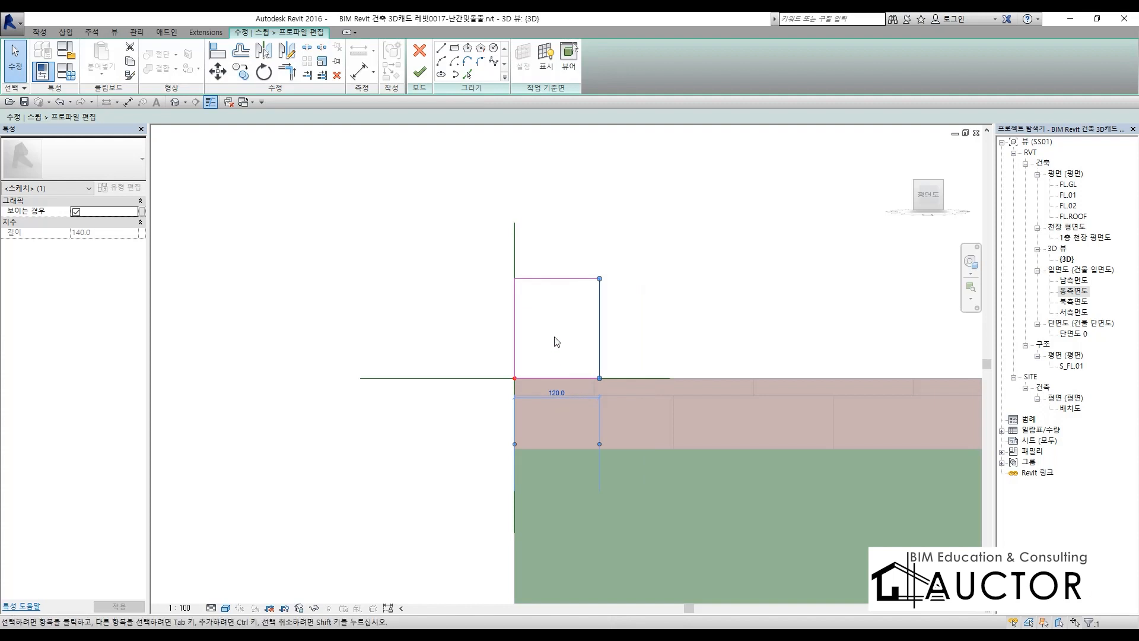
Set the height of the rectangular sweep profile above the brick parapet to 20 mm.
left_click(565, 278)
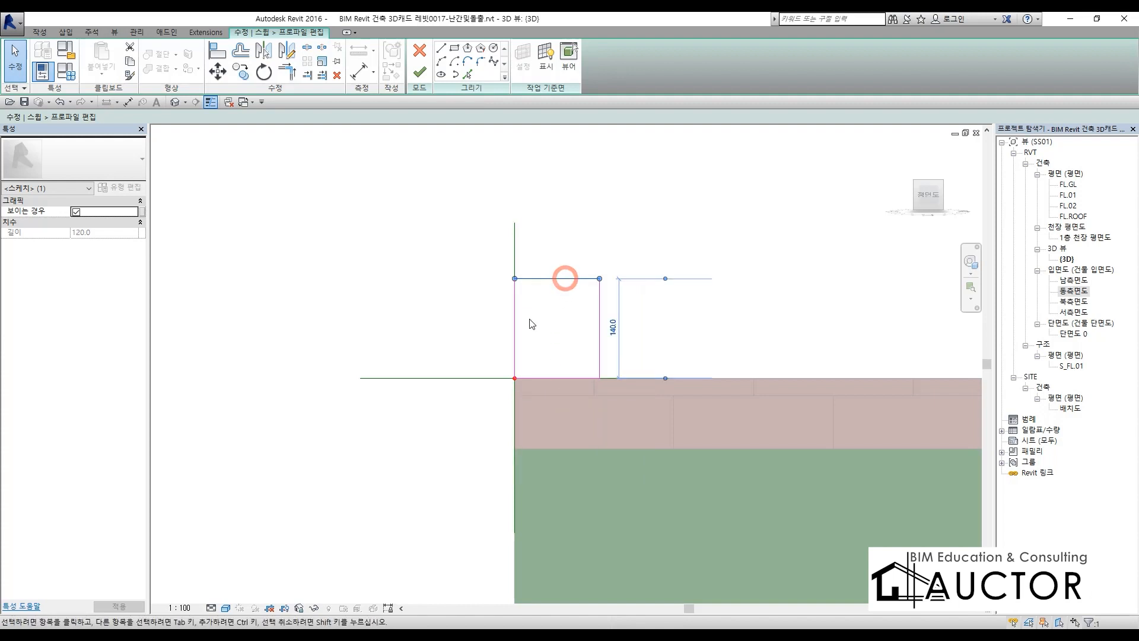
left_click(610, 326)
type("20")
key("Return")
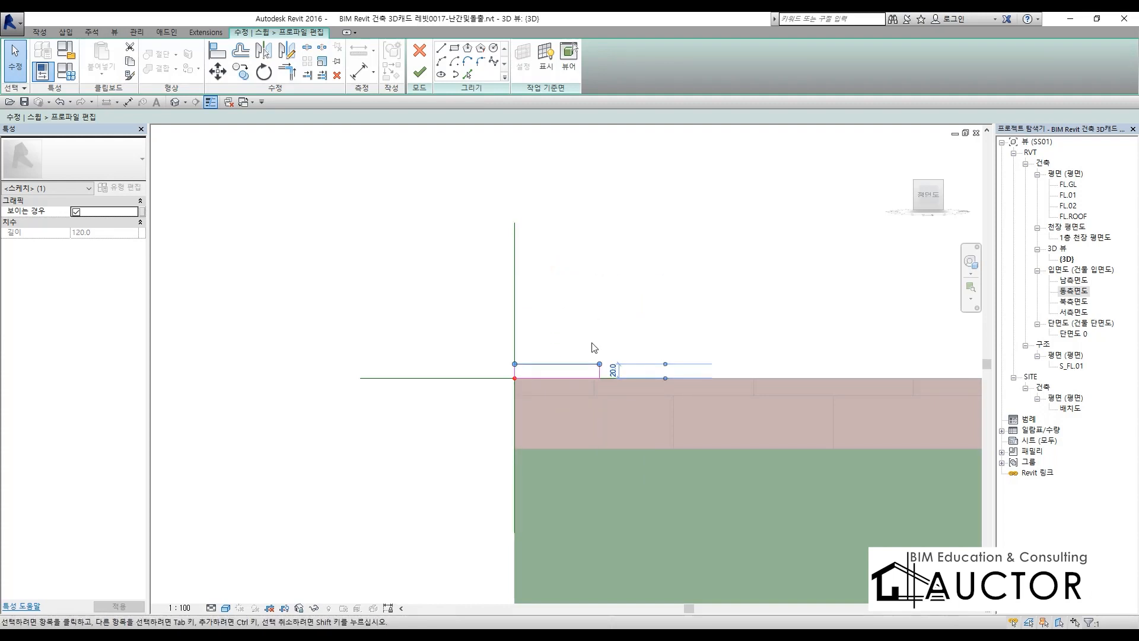
Widen the sweep profile to 140 mm by moving its outer vertical edge beyond the parapet face.
scroll(510, 374, "up", 3)
left_click(522, 376)
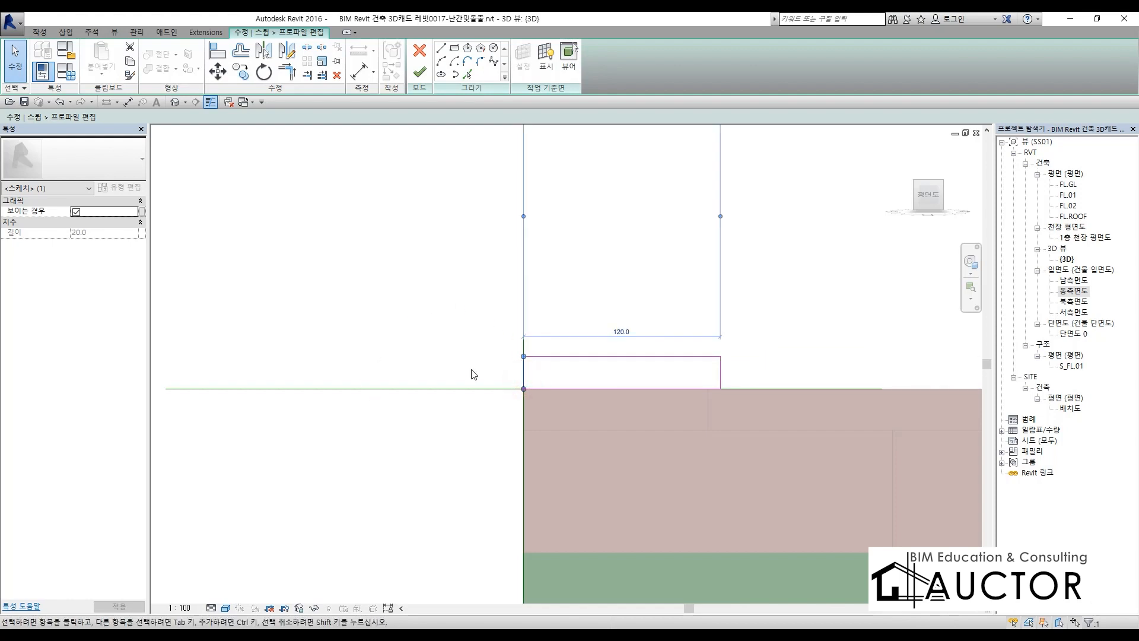
left_click(621, 333)
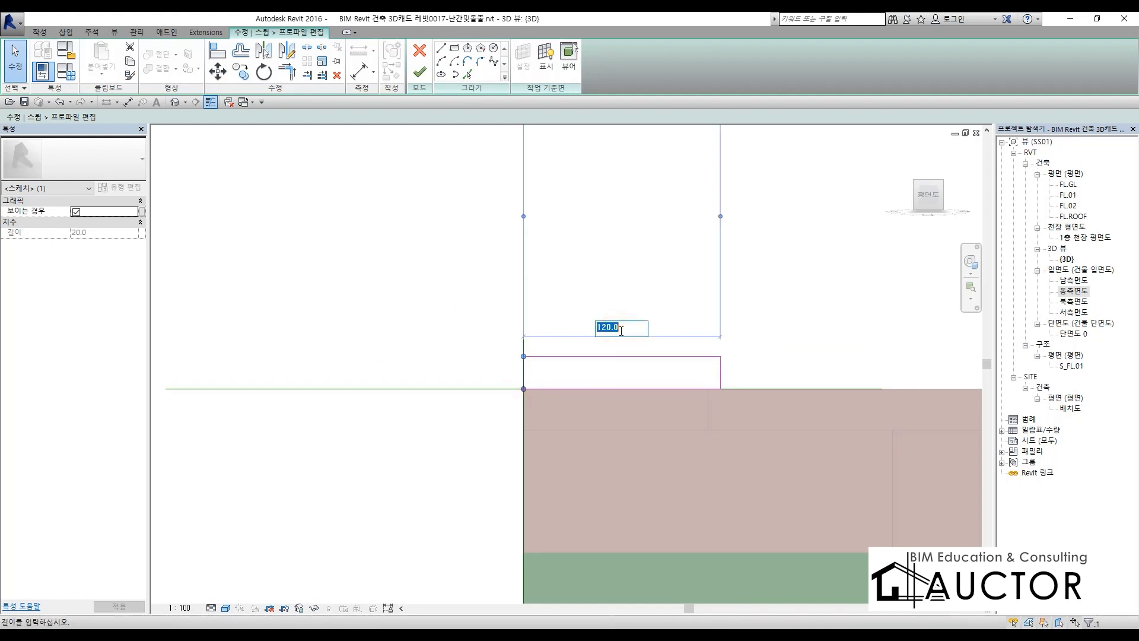
type("140")
key("Return")
left_click(402, 331)
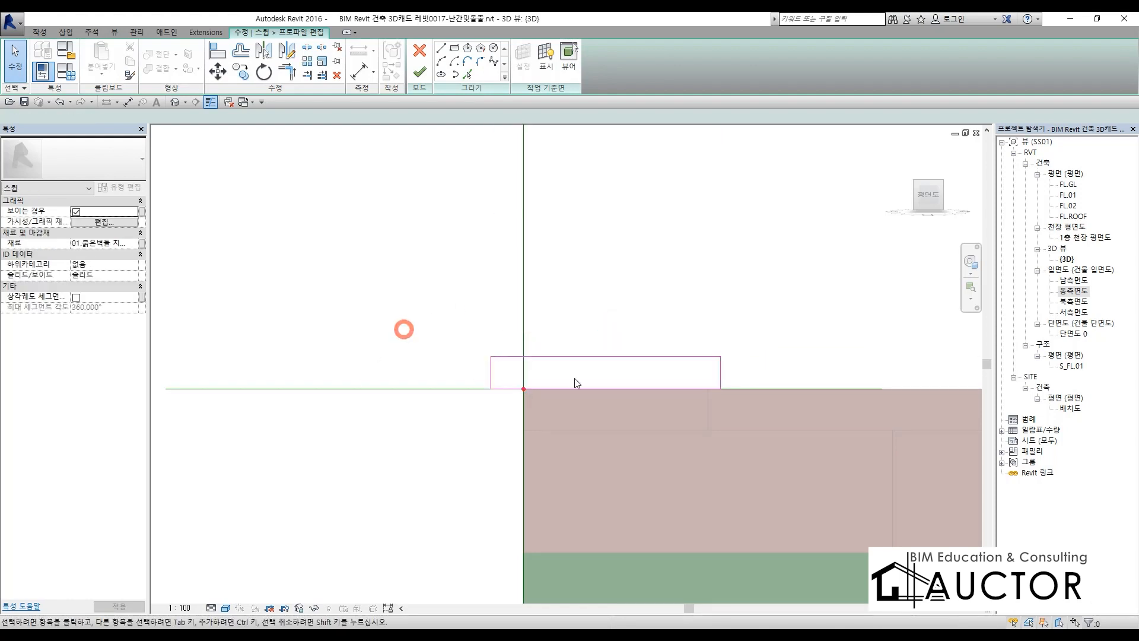
Assign the project material 화강암, 잘라내기, 연마 to the sweep.
left_click(137, 243)
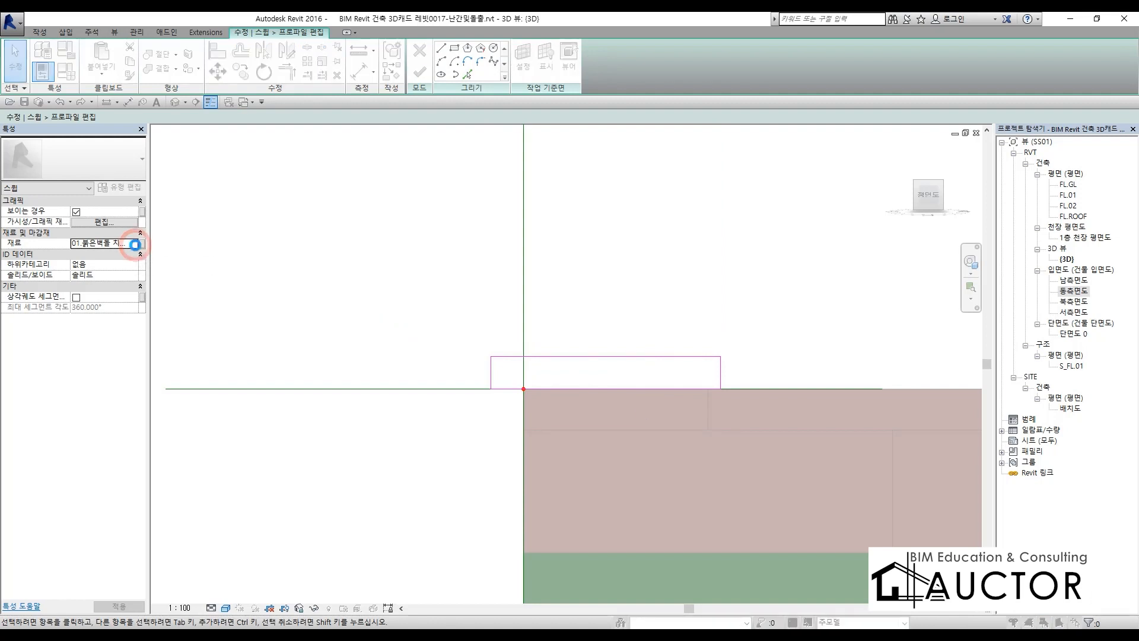
left_click(142, 244)
scroll(403, 185, "down", 6)
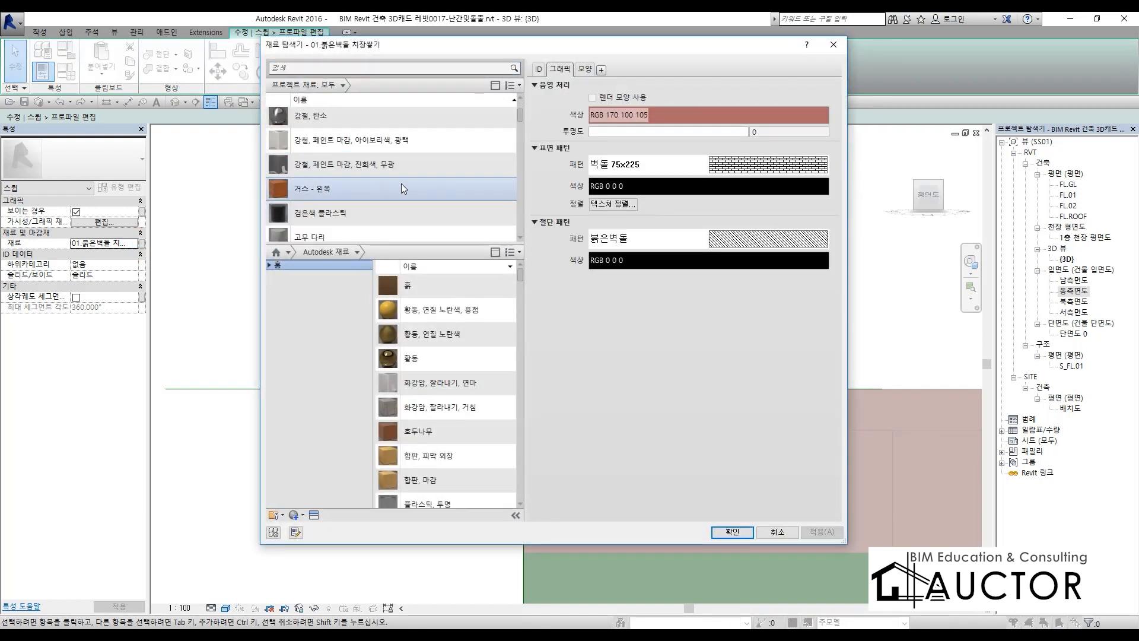
scroll(410, 187, "down", 12)
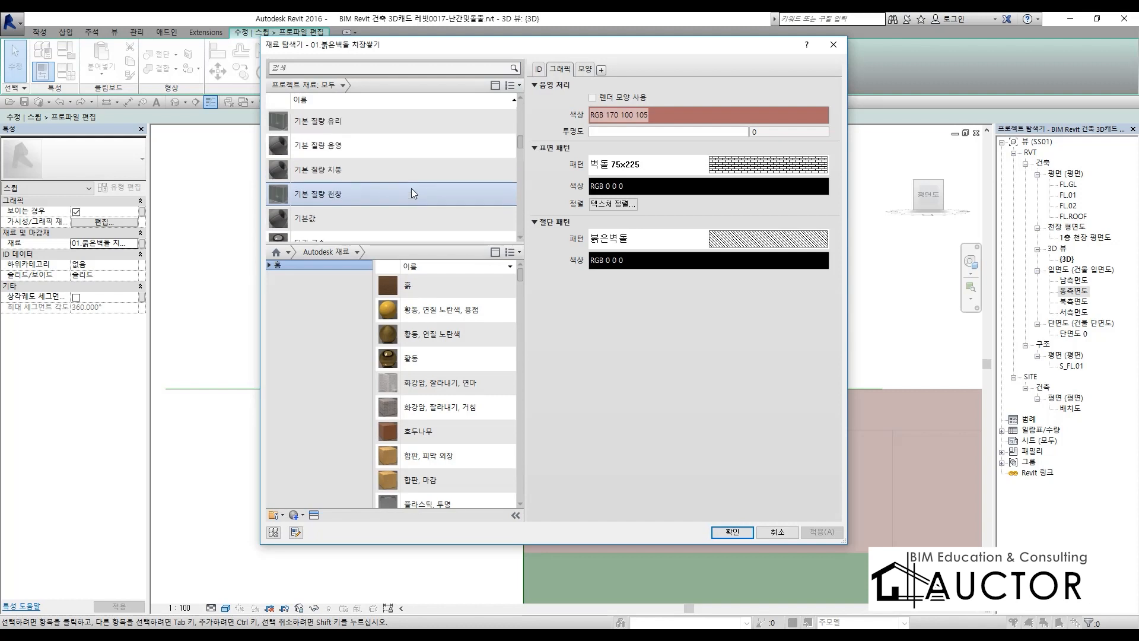
scroll(411, 189, "down", 4)
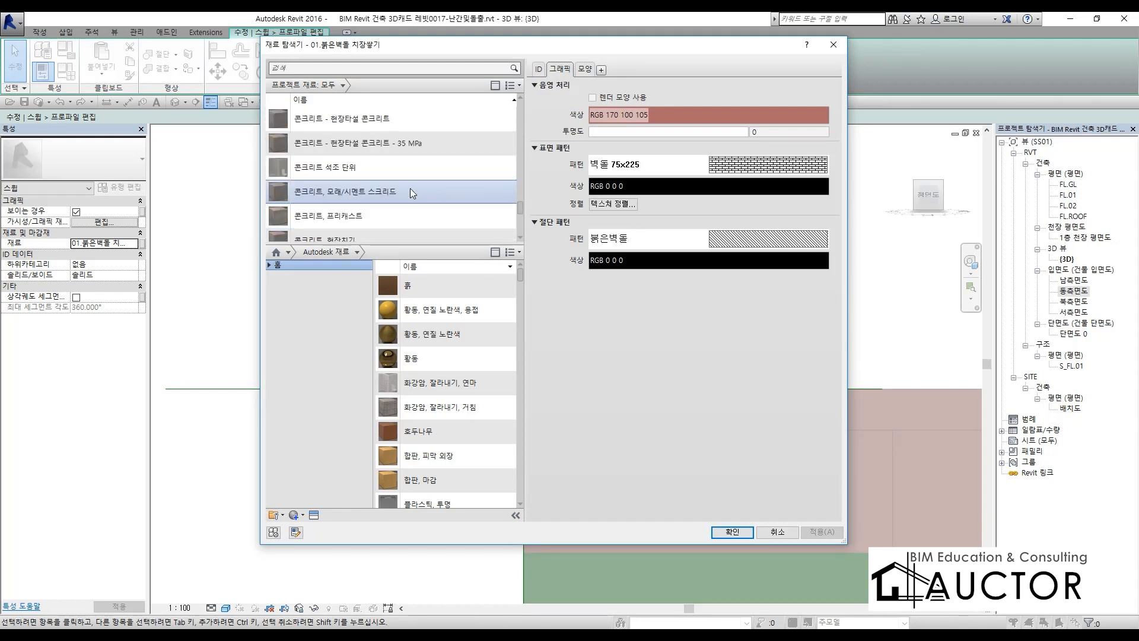
scroll(411, 188, "down", 10)
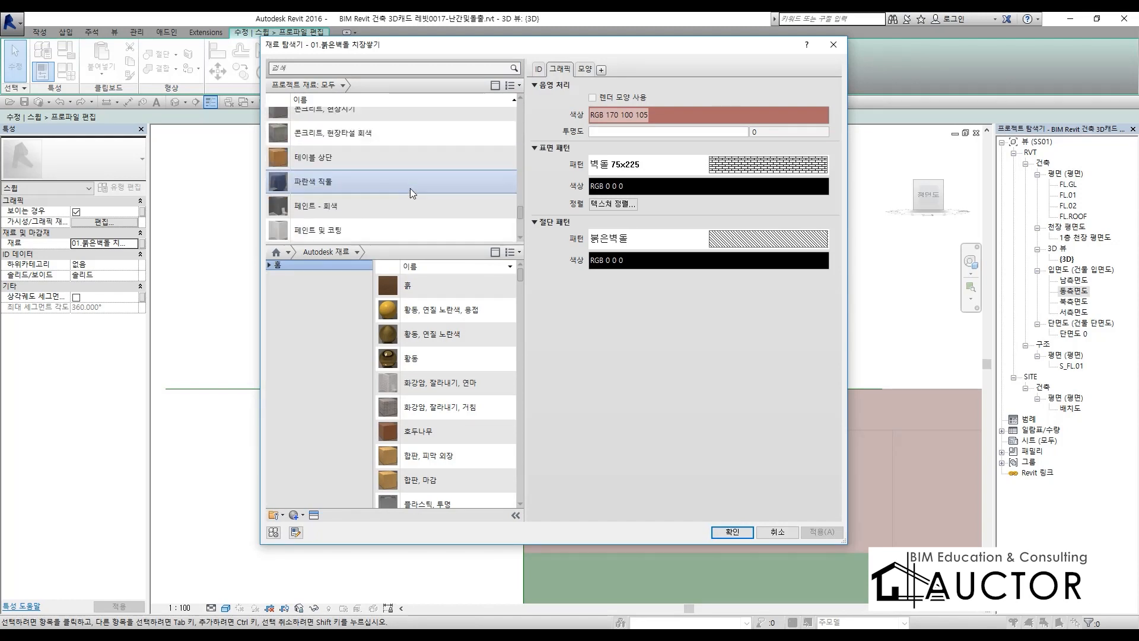
scroll(411, 187, "down", 2)
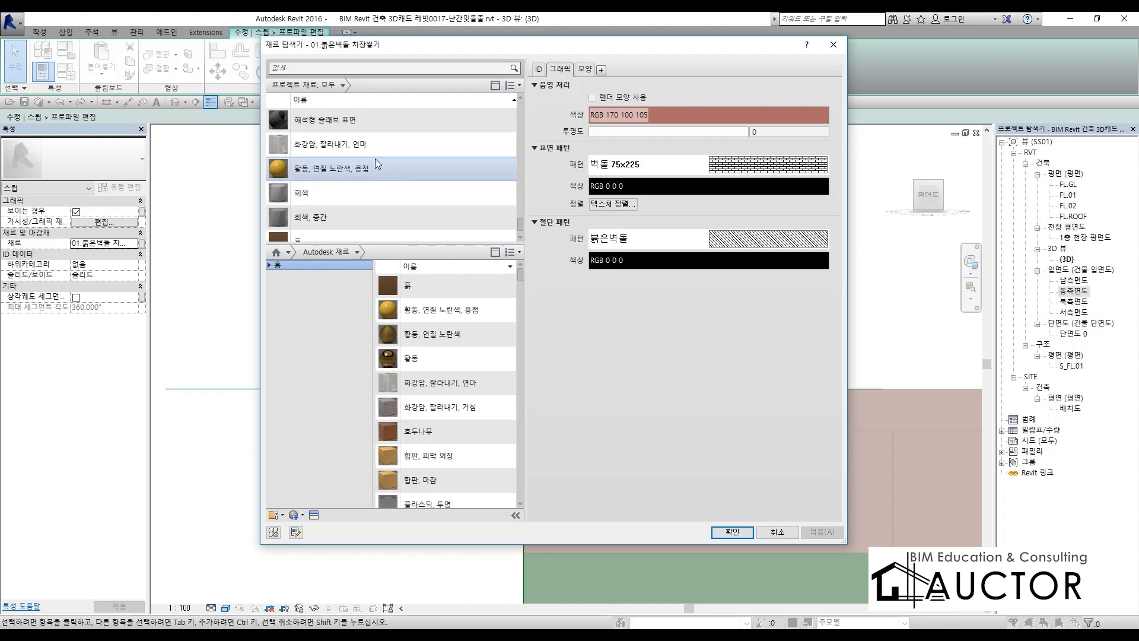
left_click(355, 144)
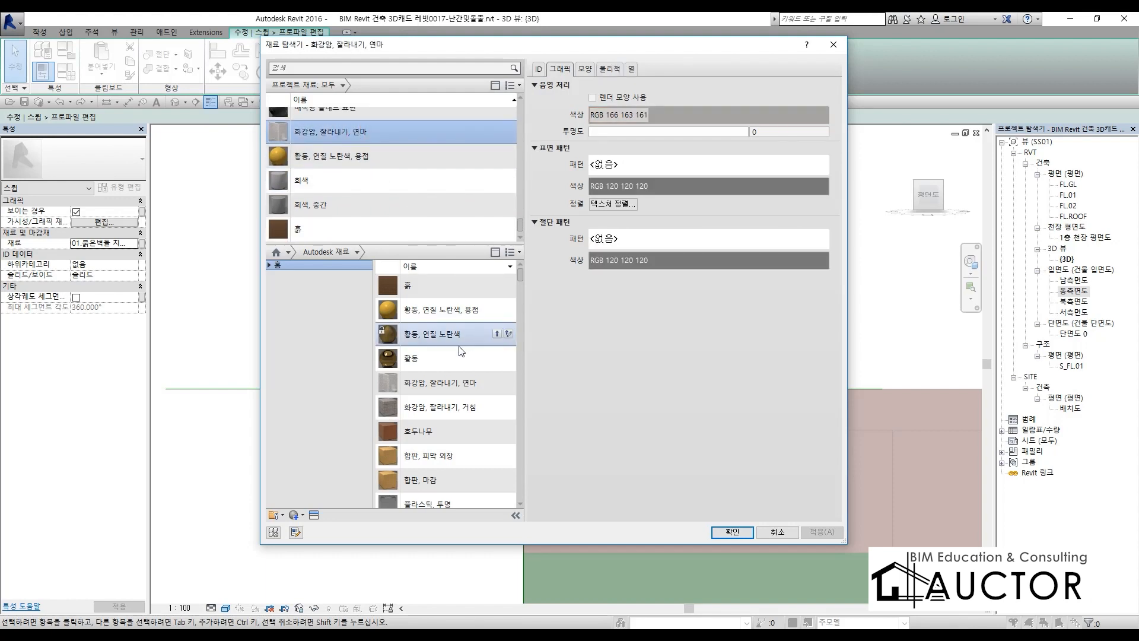
left_click(732, 532)
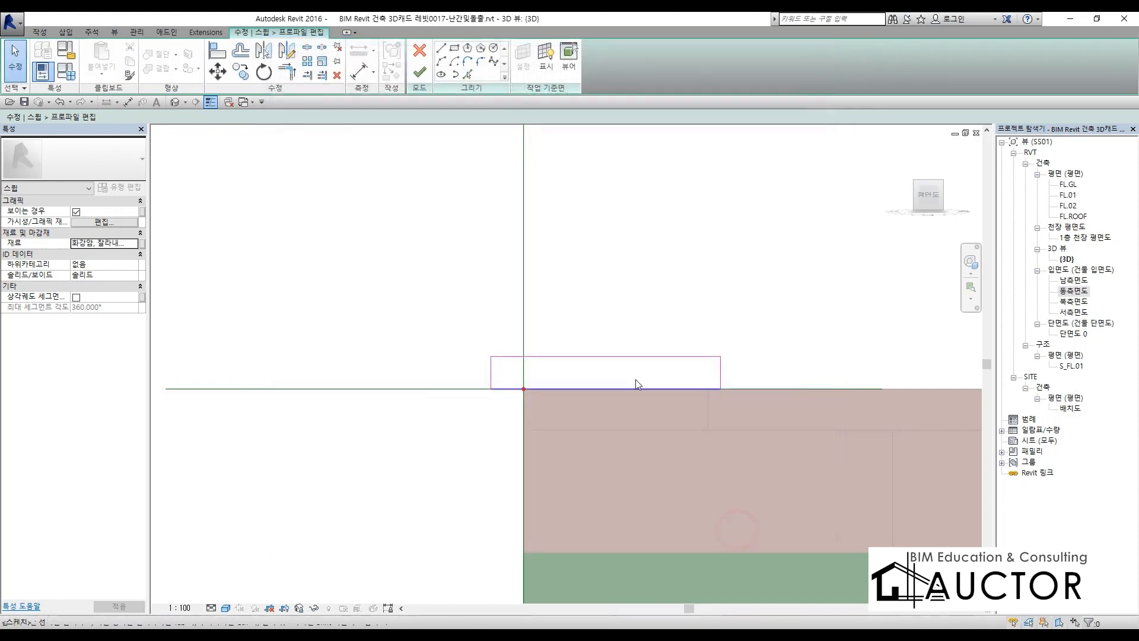
Finish the coping's profile sketch and sweep, and complete the in-place model on the roof parapet.
left_click(419, 71)
left_click(370, 233)
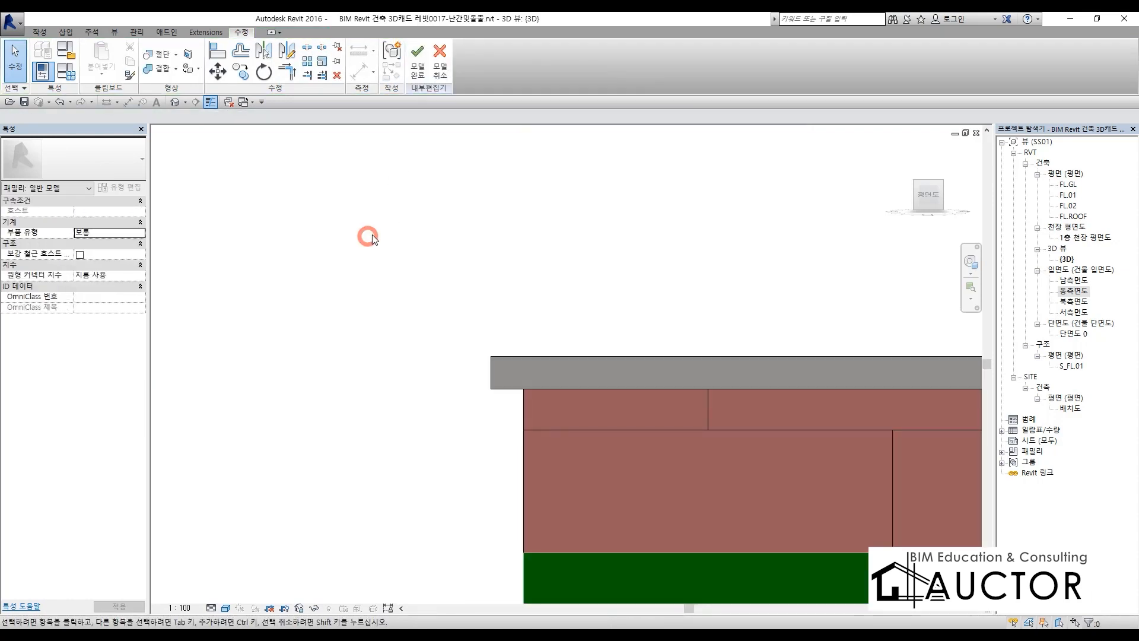
middle_click_drag(597, 315, 572, 382, "shift")
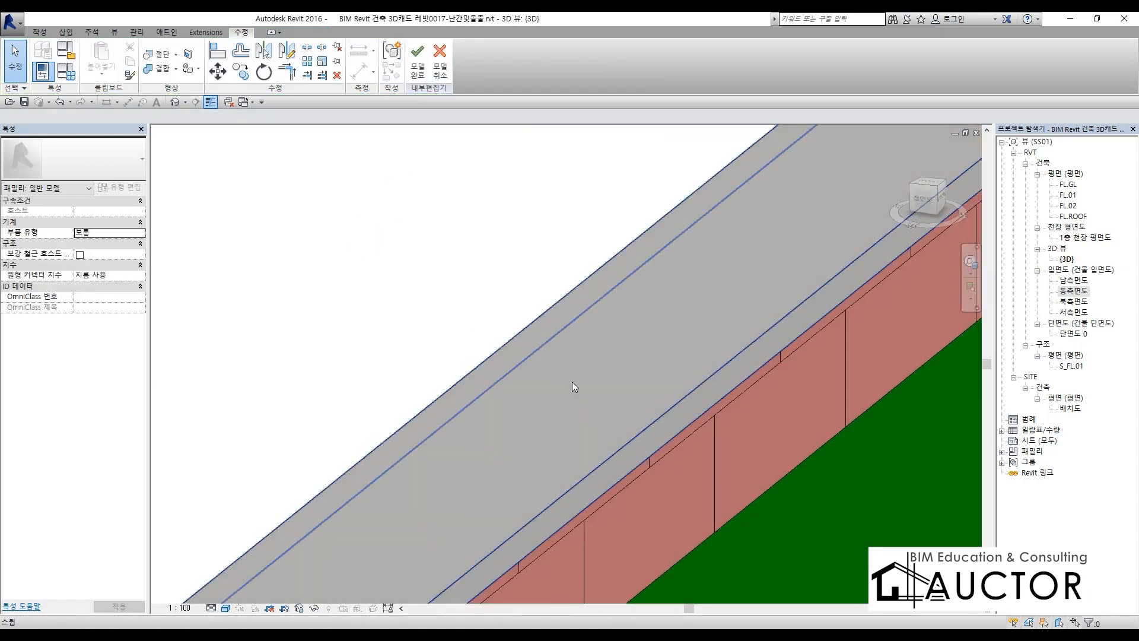
scroll(564, 351, "down", 10)
middle_click_drag(724, 427, 730, 499, "shift")
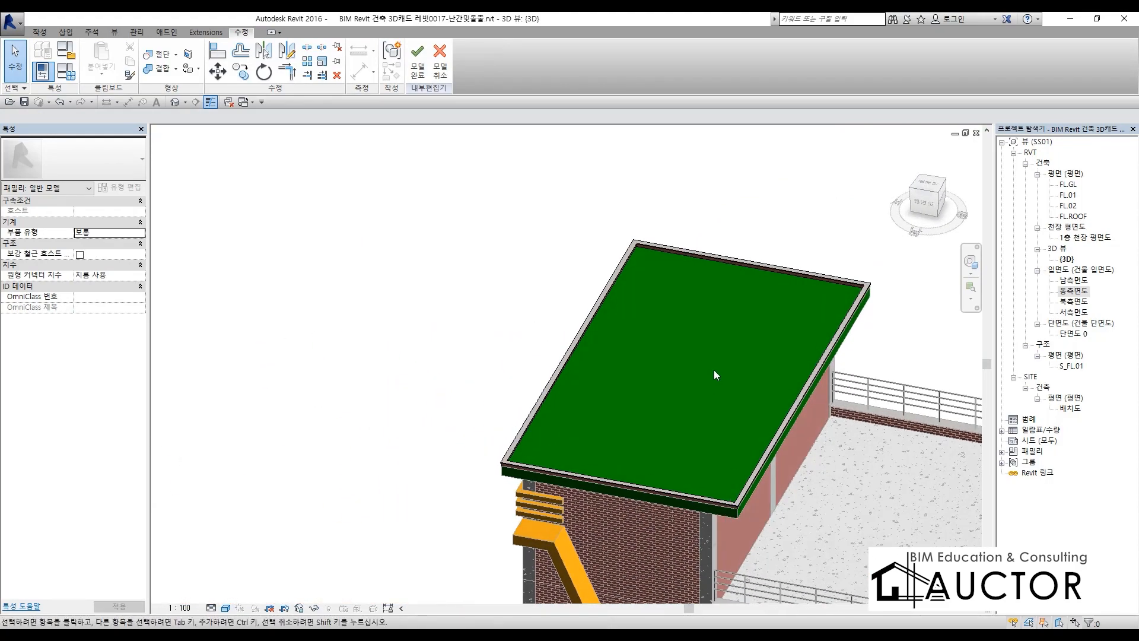
middle_click_drag(745, 446, 586, 369)
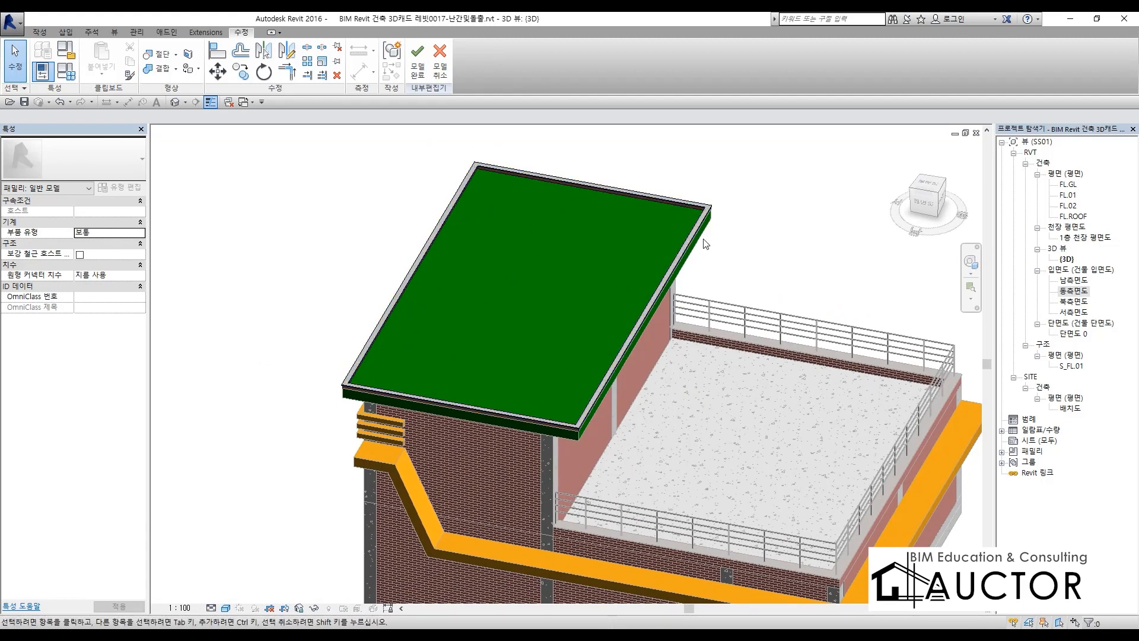
left_click(418, 58)
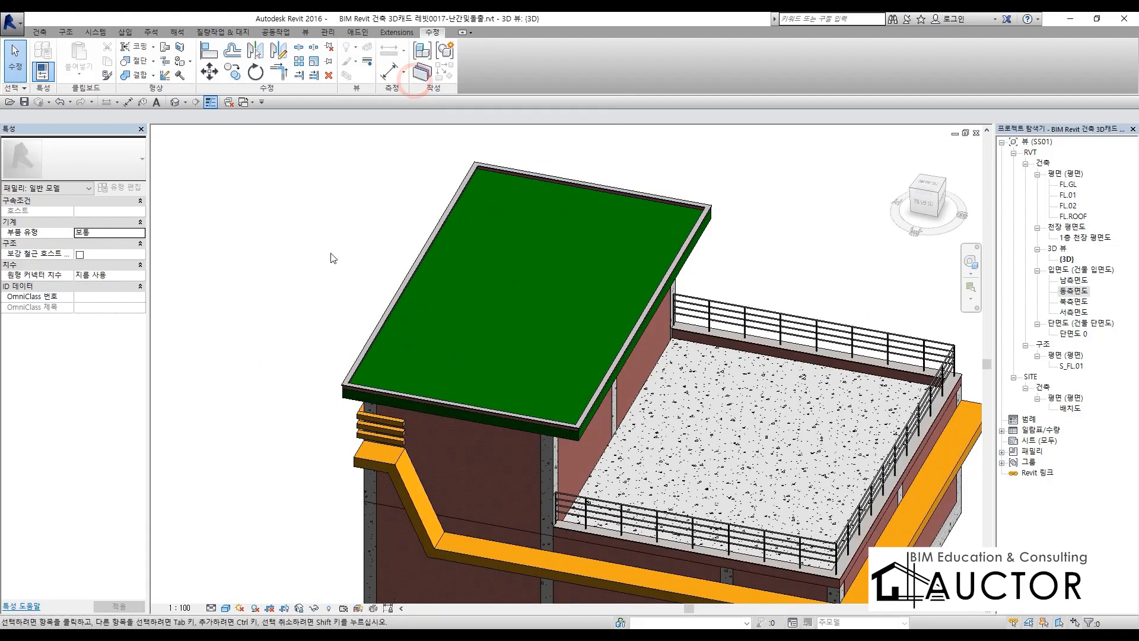
left_click(303, 263)
left_click(740, 319)
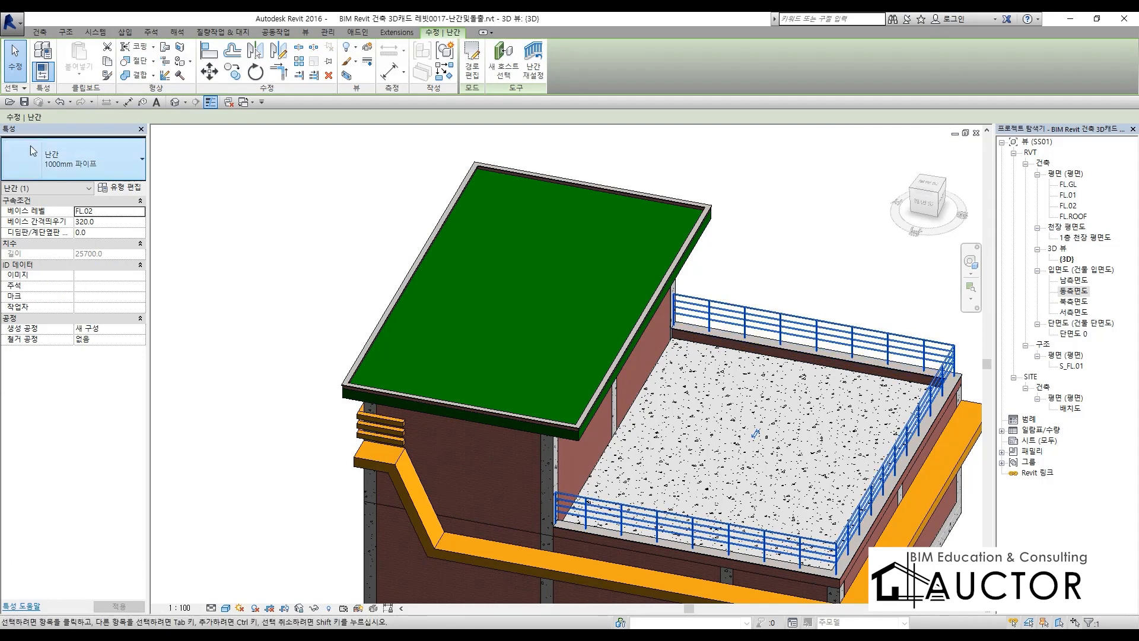
left_click(347, 188)
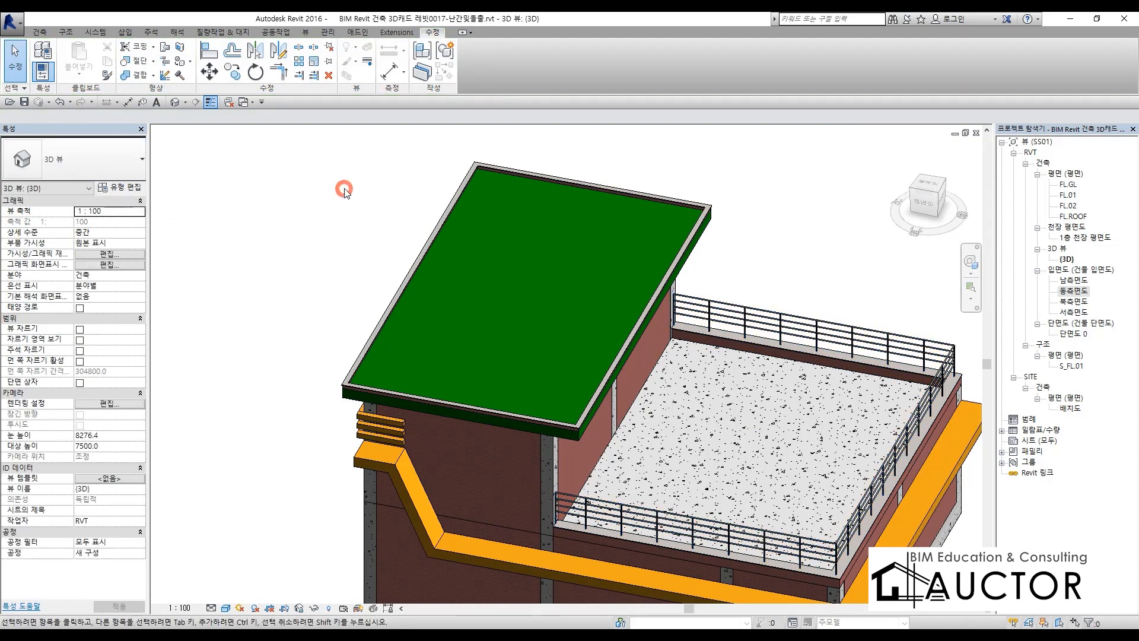
left_click(589, 181)
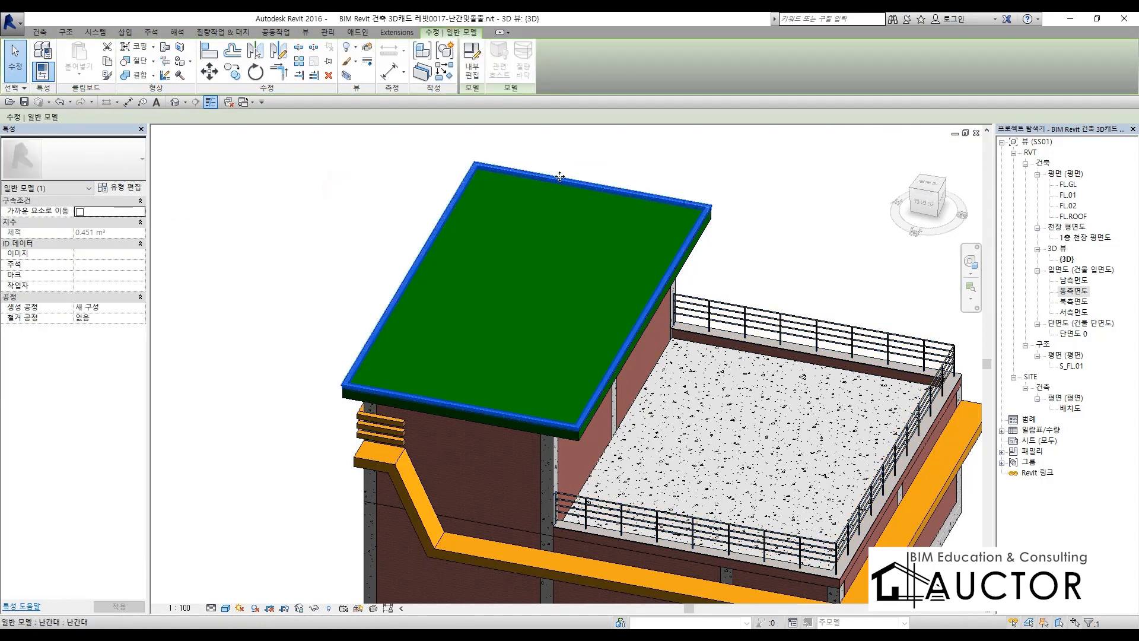
left_click(299, 207)
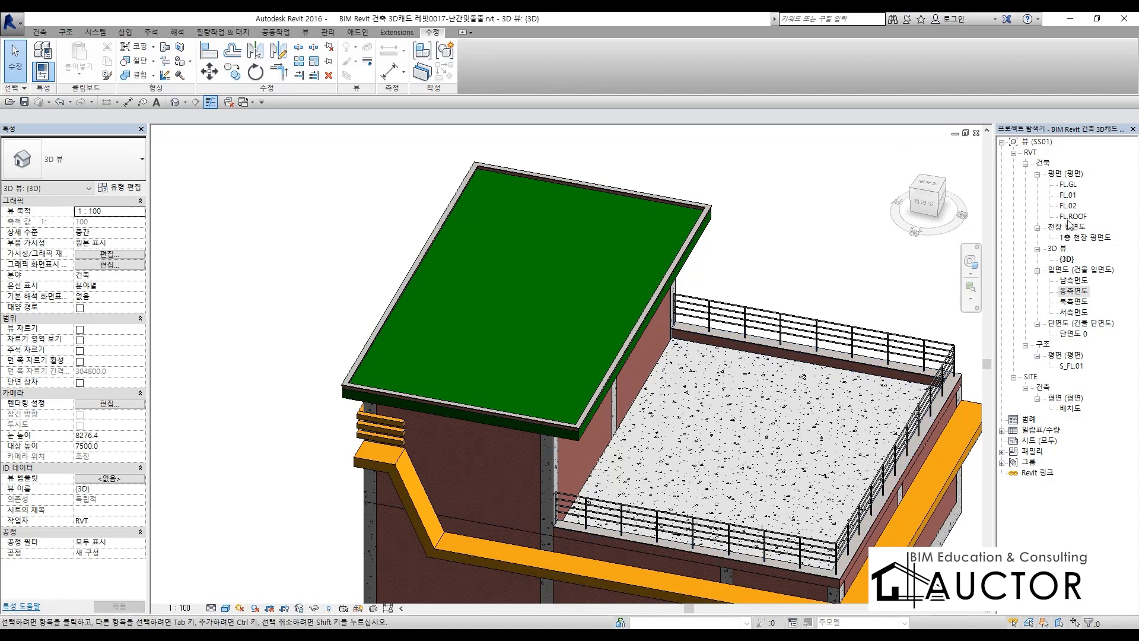
Open the FL.ROOF floor plan and start a railing by sketching its path.
double_click(1068, 219)
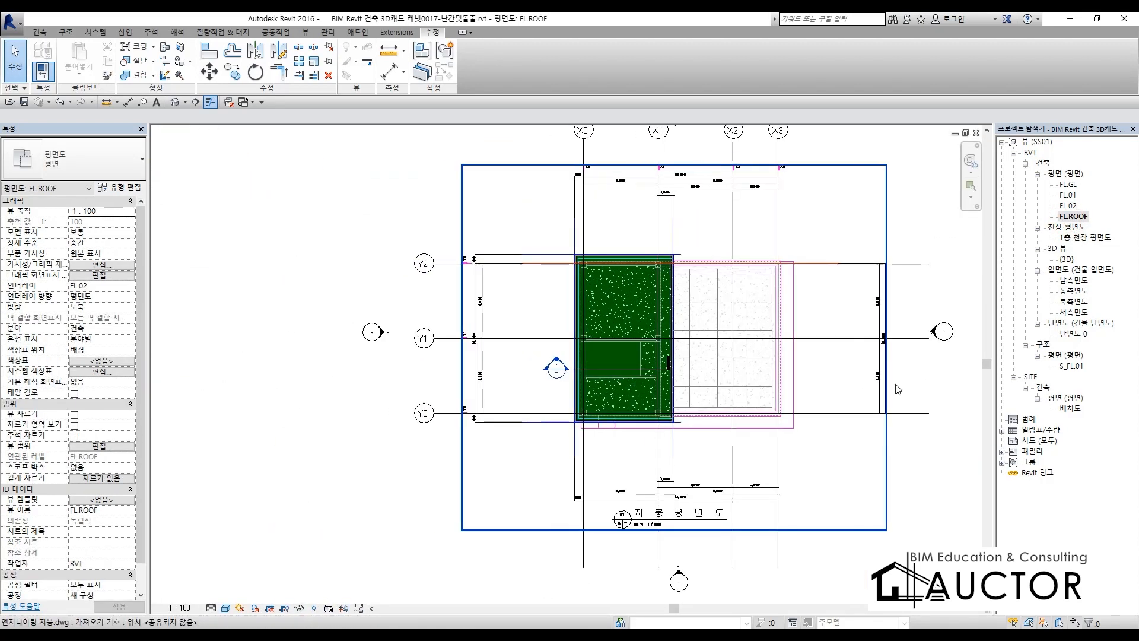
scroll(683, 296, "up", 5)
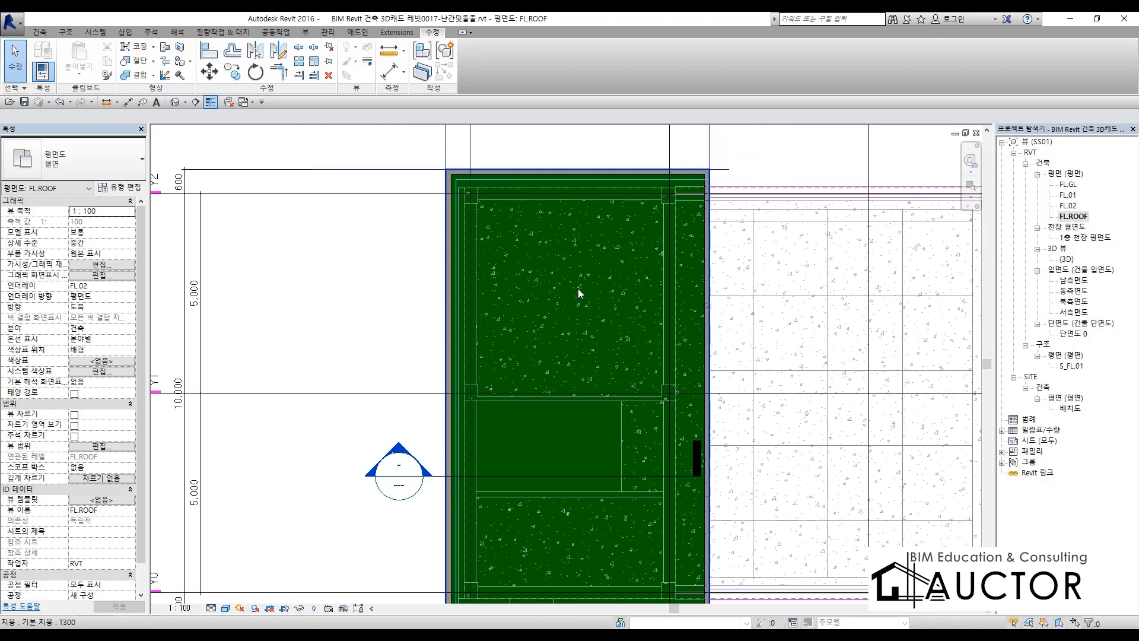
left_click(42, 33)
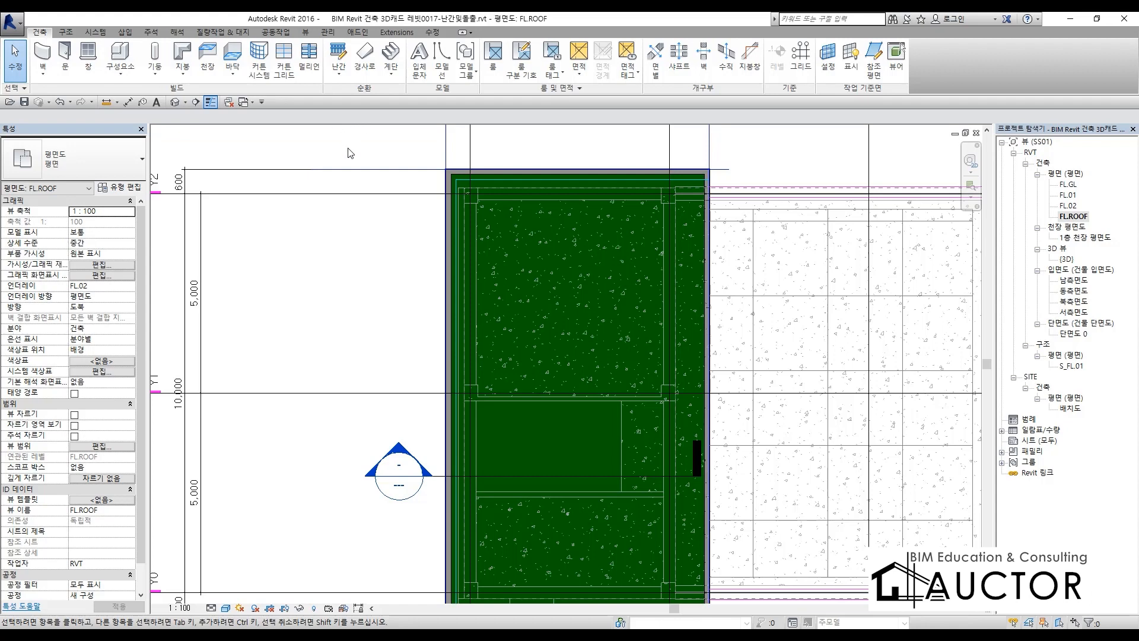
left_click(339, 56)
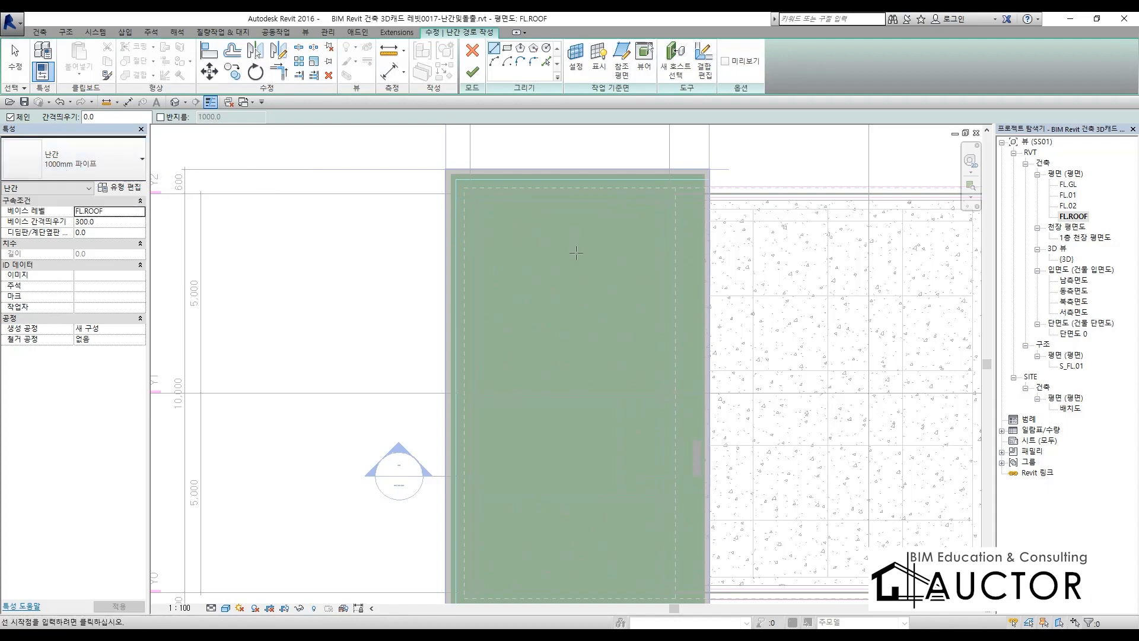
Duplicate the 1000mm 파이프 railing type under the name 800mm 파이프.
left_click(107, 191)
left_click(900, 132)
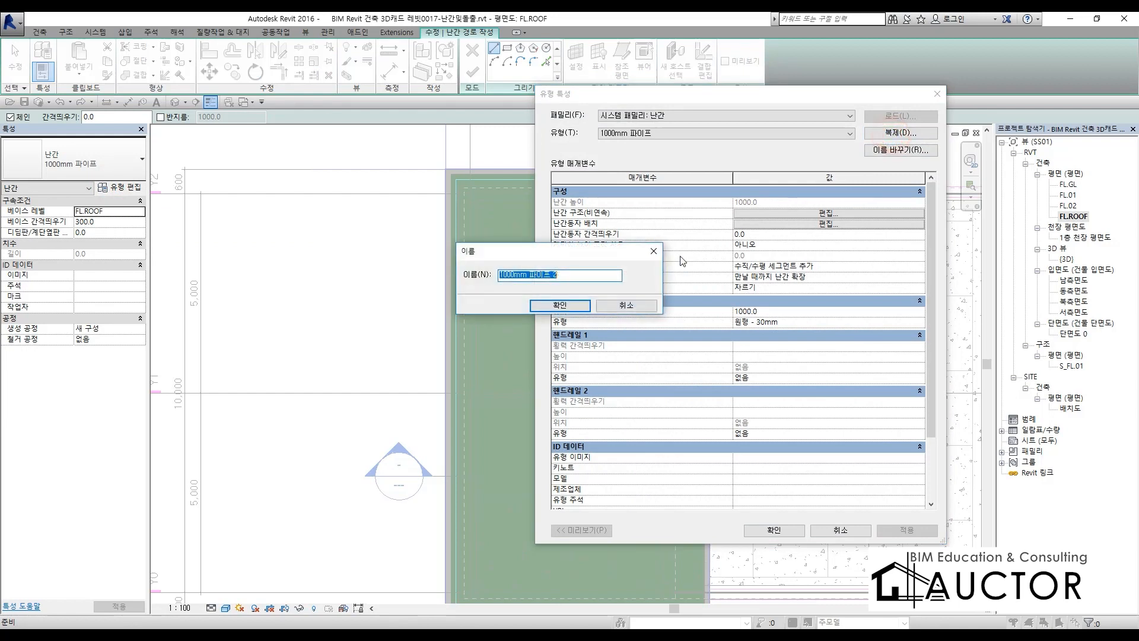
left_click(602, 274)
key("BackSpace")
key("Home")
key("Delete")
key("Delete")
type("8")
left_click(560, 305)
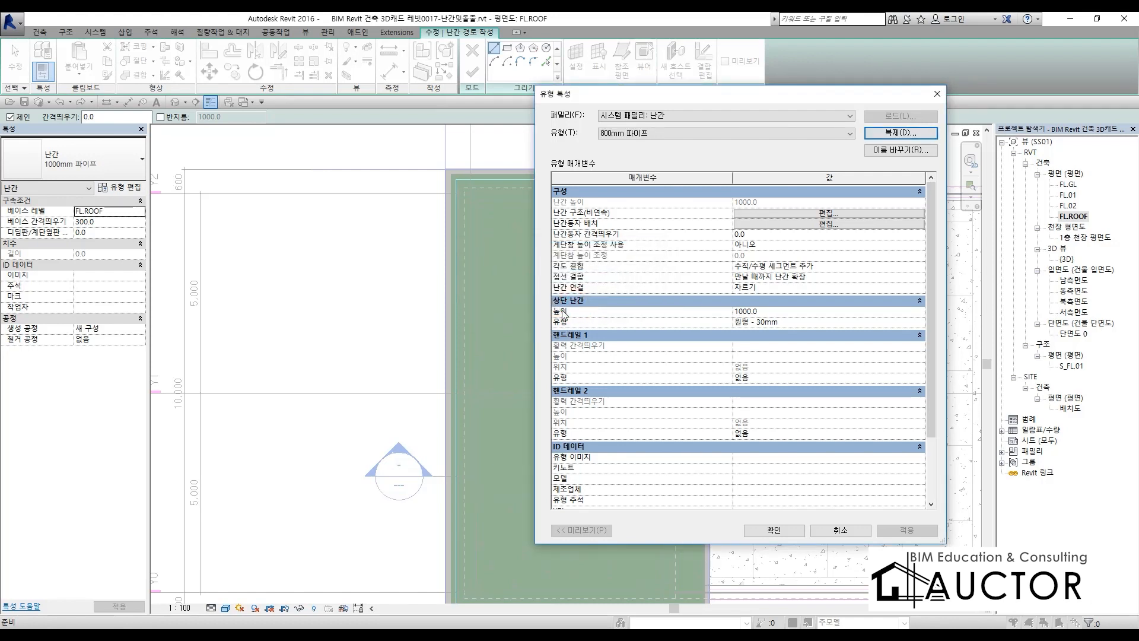
Set the top rail height of the 800mm 파이프 type to 800 mm.
left_click_drag(703, 95, 477, 77)
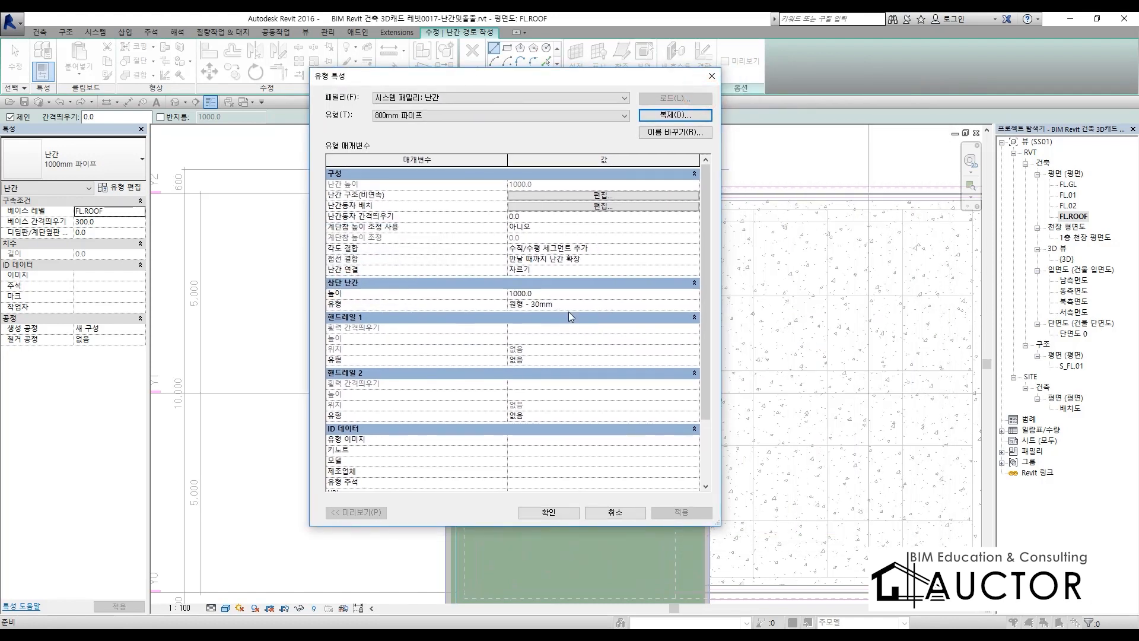
left_click(566, 294)
type("800")
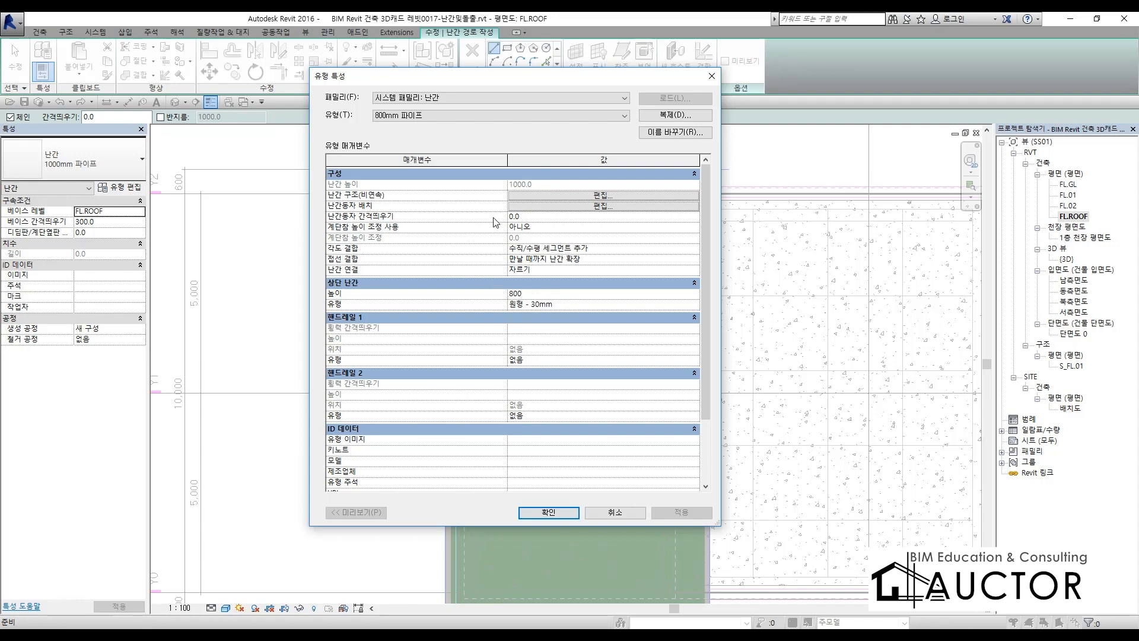
In the non-continuous rail structure, set the heights of 난간 1, 2 and 3 to 600, 400 and 200 mm.
left_click(546, 195)
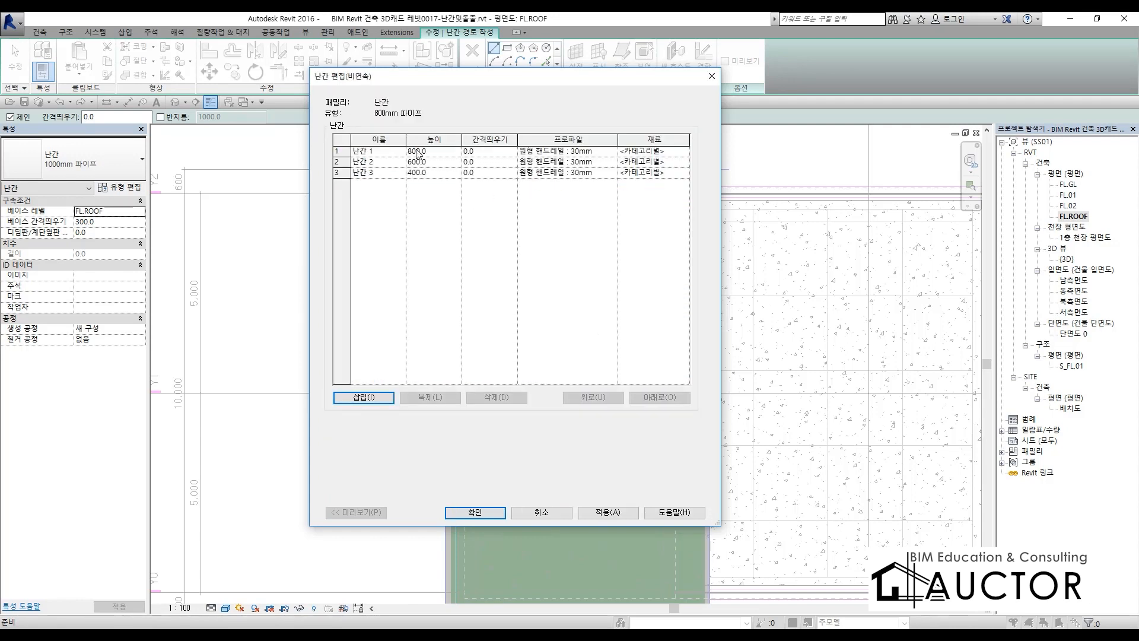
left_click(433, 173)
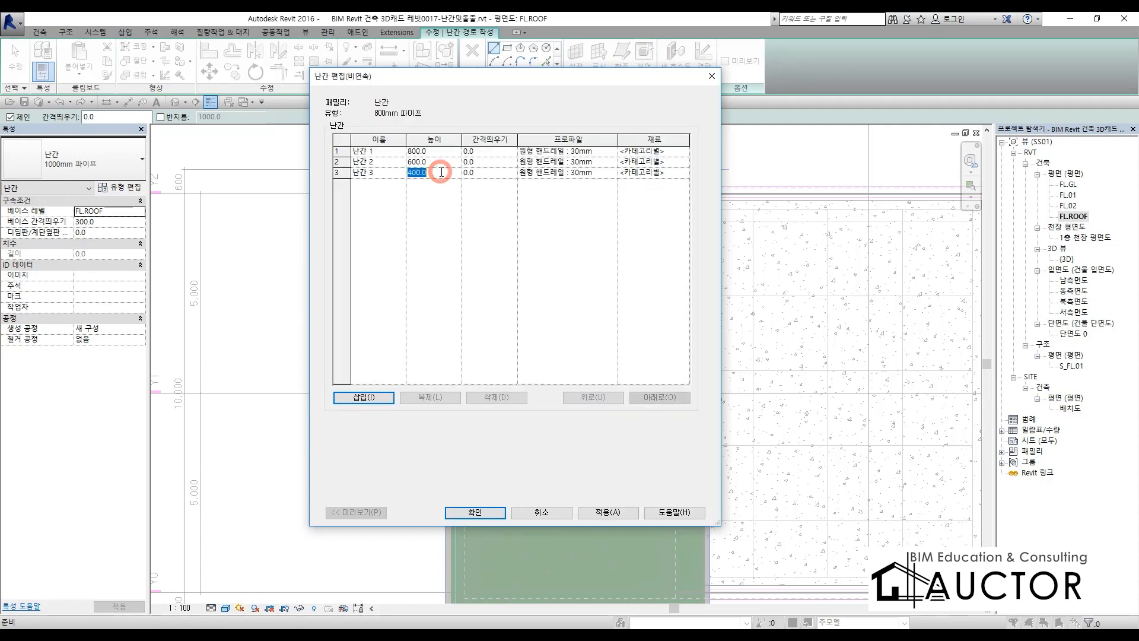
type("200")
left_click(437, 160)
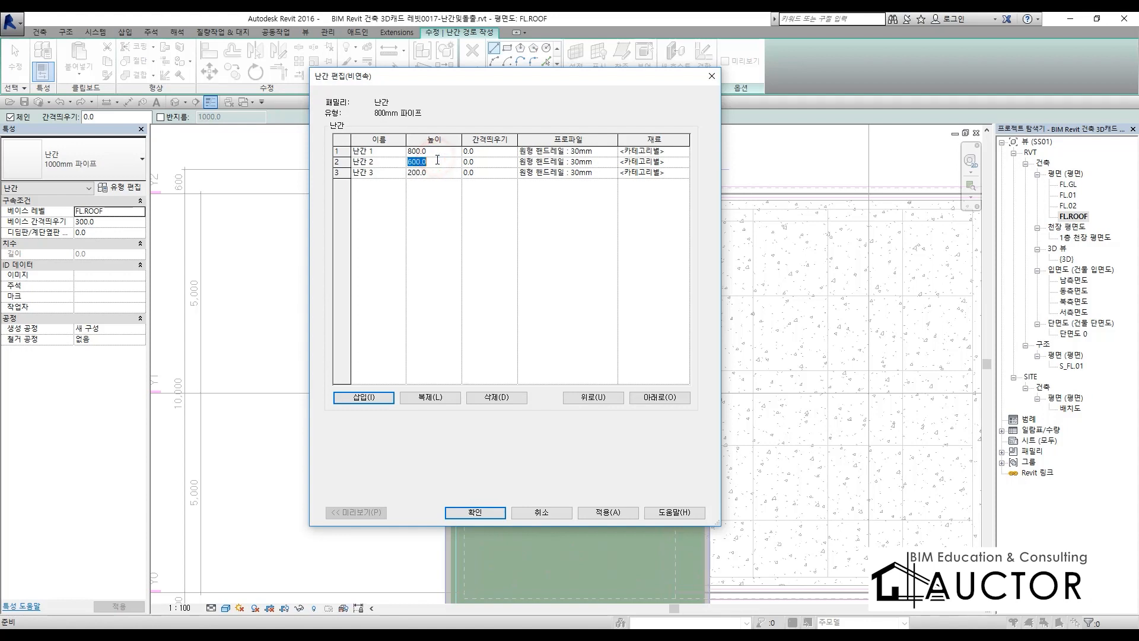
left_click(442, 152)
type("600")
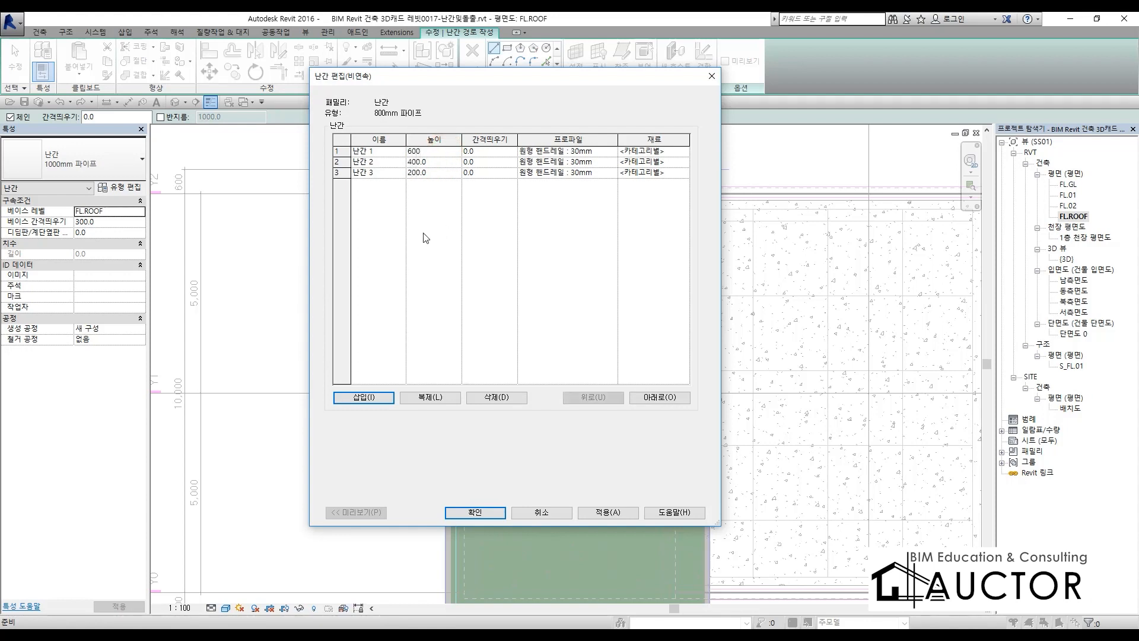
left_click(449, 236)
left_click(477, 512)
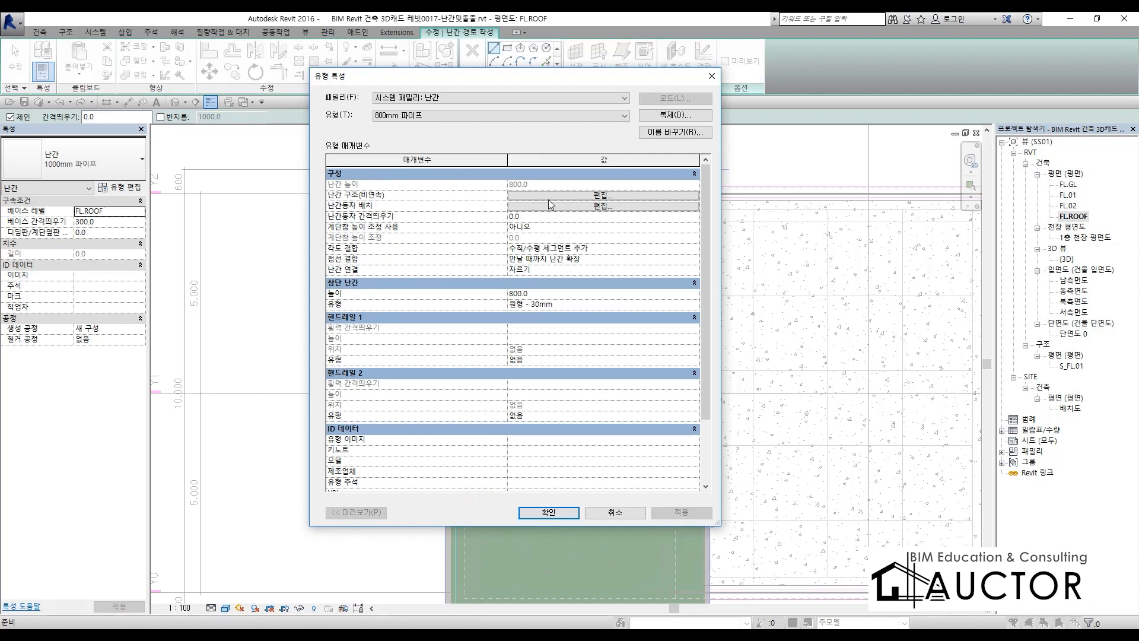
Accept the 800mm 파이프 type properties and return to the railing path sketch at the roof corner.
left_click(549, 512)
scroll(457, 178, "up", 5)
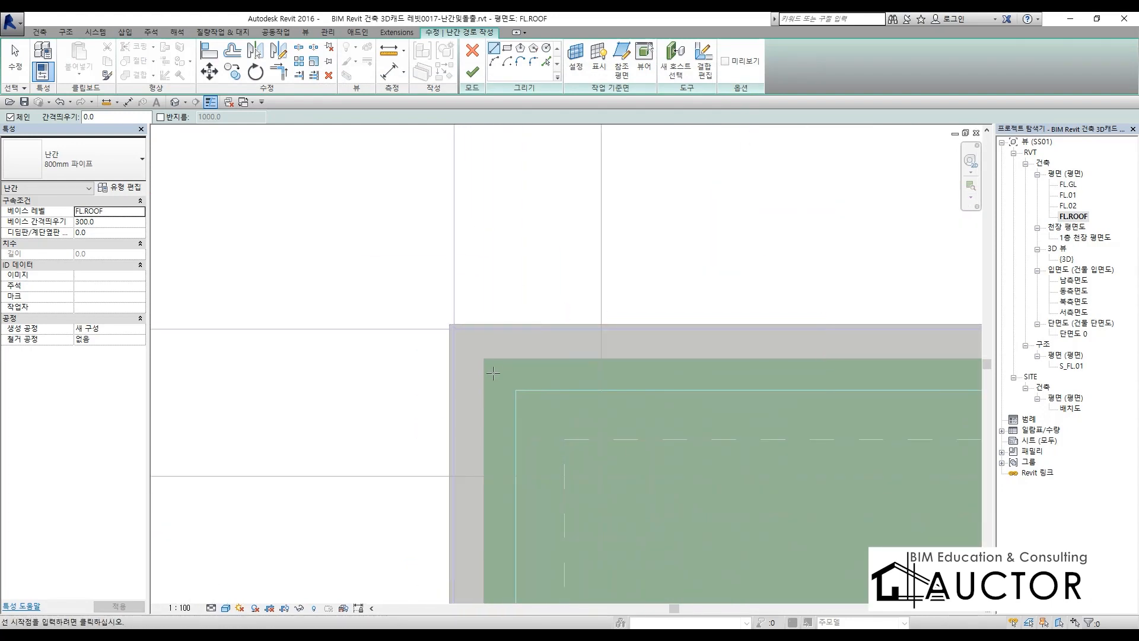
scroll(516, 372, "up", 2)
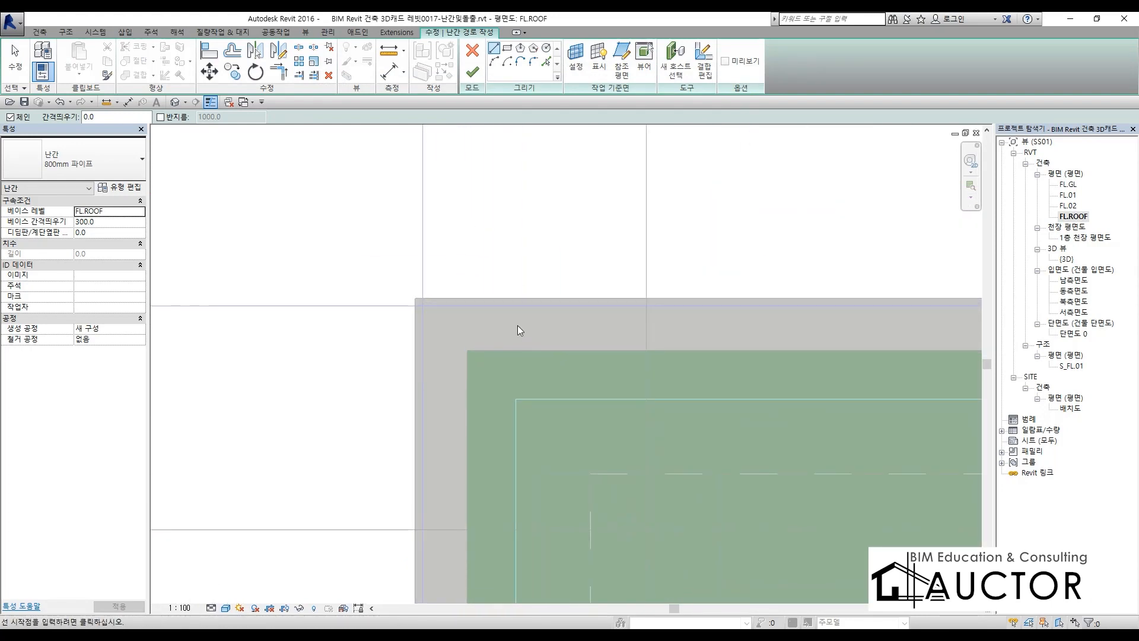
left_click_drag(520, 297, 600, 296)
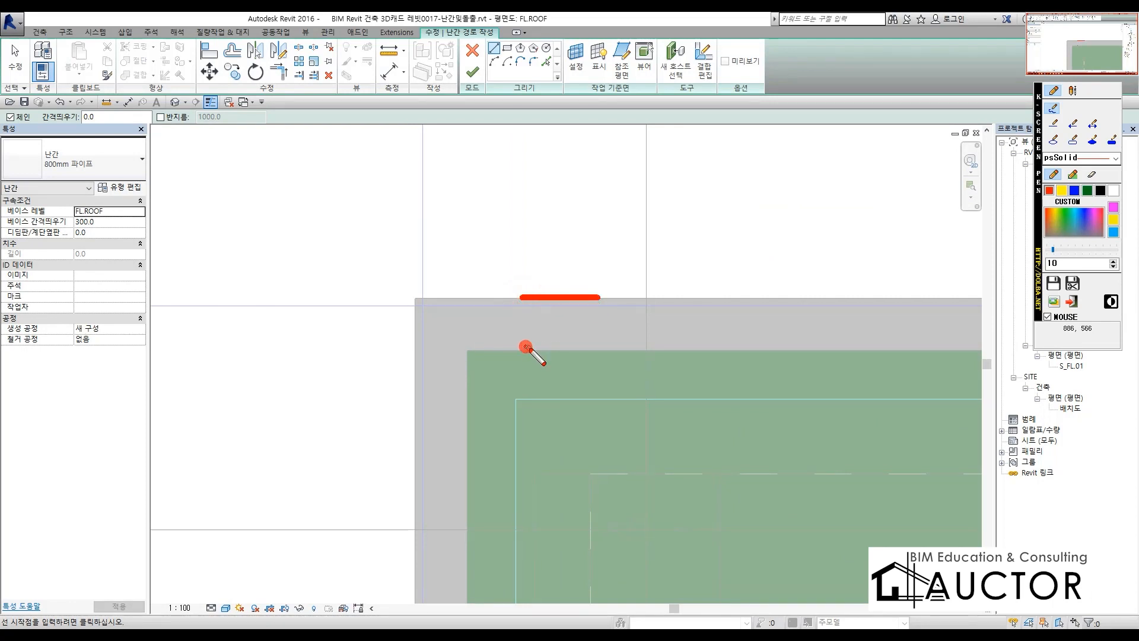
left_click_drag(526, 346, 626, 346)
left_click_drag(618, 181, 624, 228)
left_click_drag(657, 172, 749, 234)
left_click_drag(698, 191, 692, 252)
mouse_move(727, 206)
left_mouse_down()
mouse_move(732, 233)
mouse_move(706, 229)
left_mouse_up()
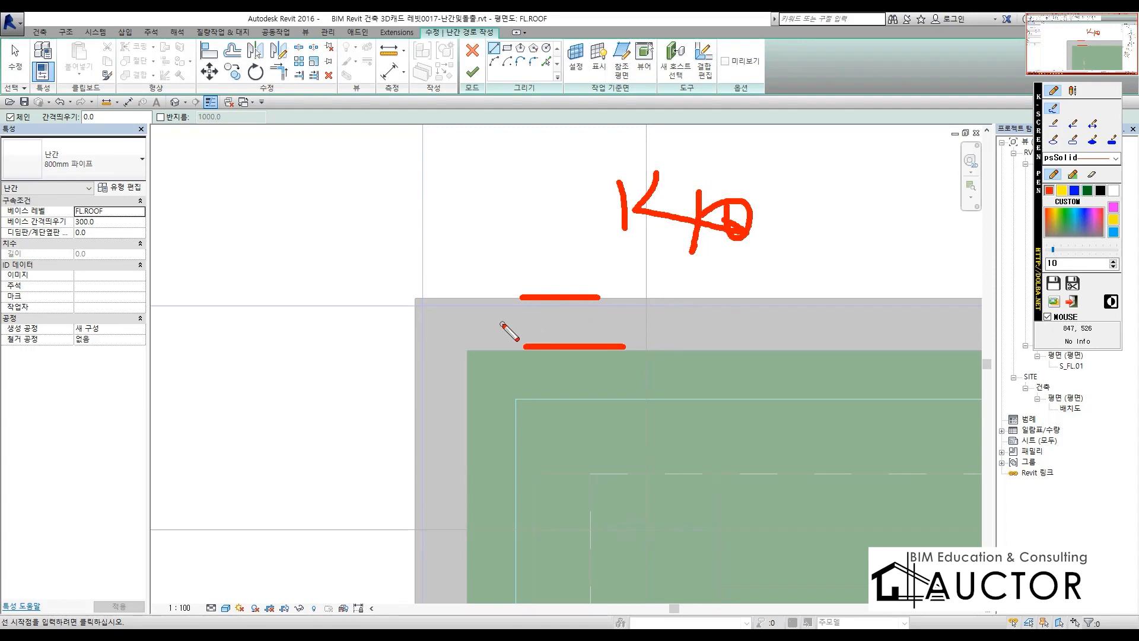
left_click_drag(501, 324, 788, 324)
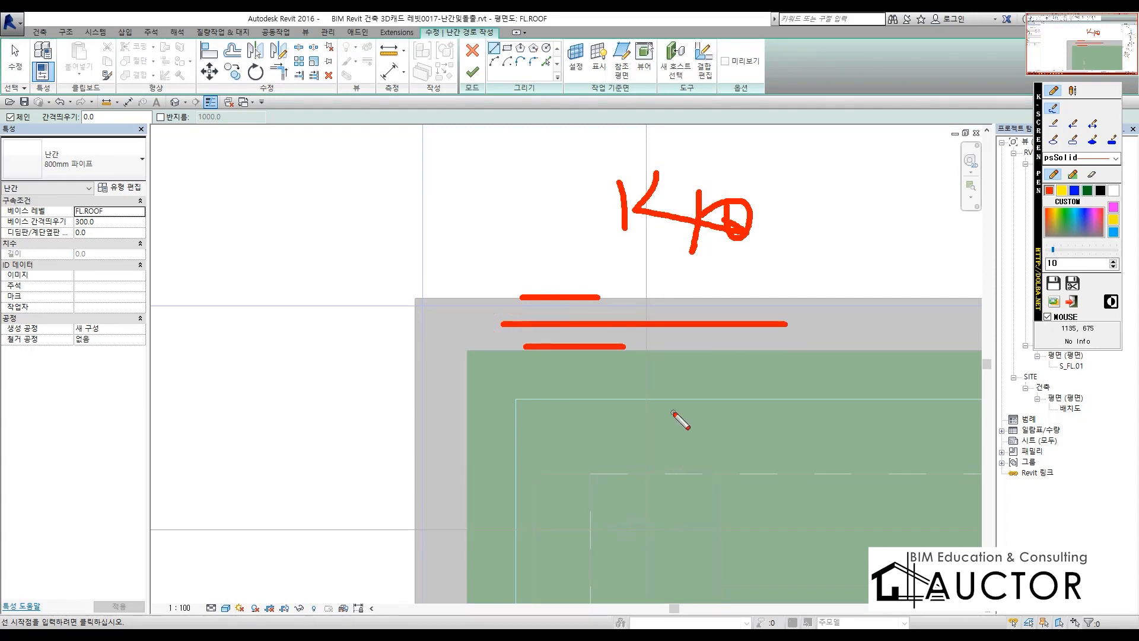
left_click_drag(774, 223, 846, 226)
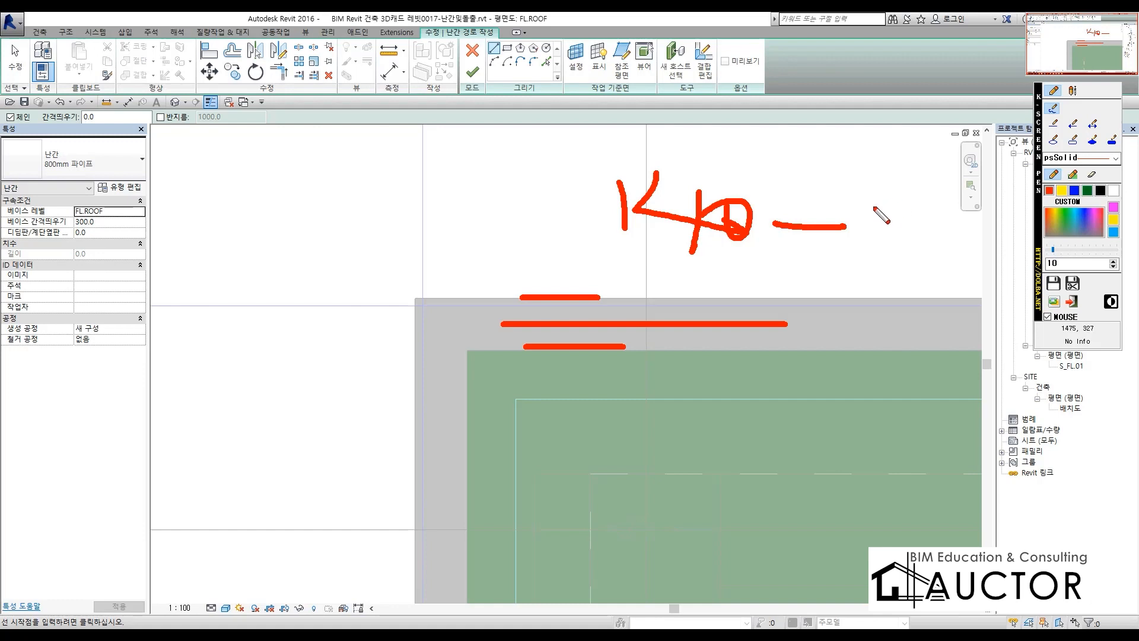
left_click_drag(823, 188, 735, 277)
mouse_move(844, 229)
left_mouse_down()
mouse_move(884, 267)
mouse_move(918, 242)
left_mouse_up()
mouse_move(884, 261)
left_mouse_down()
mouse_move(917, 261)
mouse_move(981, 232)
mouse_move(962, 314)
left_mouse_up()
mouse_move(1008, 270)
left_mouse_down()
mouse_move(1033, 304)
mouse_move(1003, 270)
left_mouse_up()
mouse_move(1035, 231)
left_mouse_down()
mouse_move(942, 339)
mouse_move(1081, 265)
mouse_move(1075, 278)
left_mouse_up()
key("Escape")
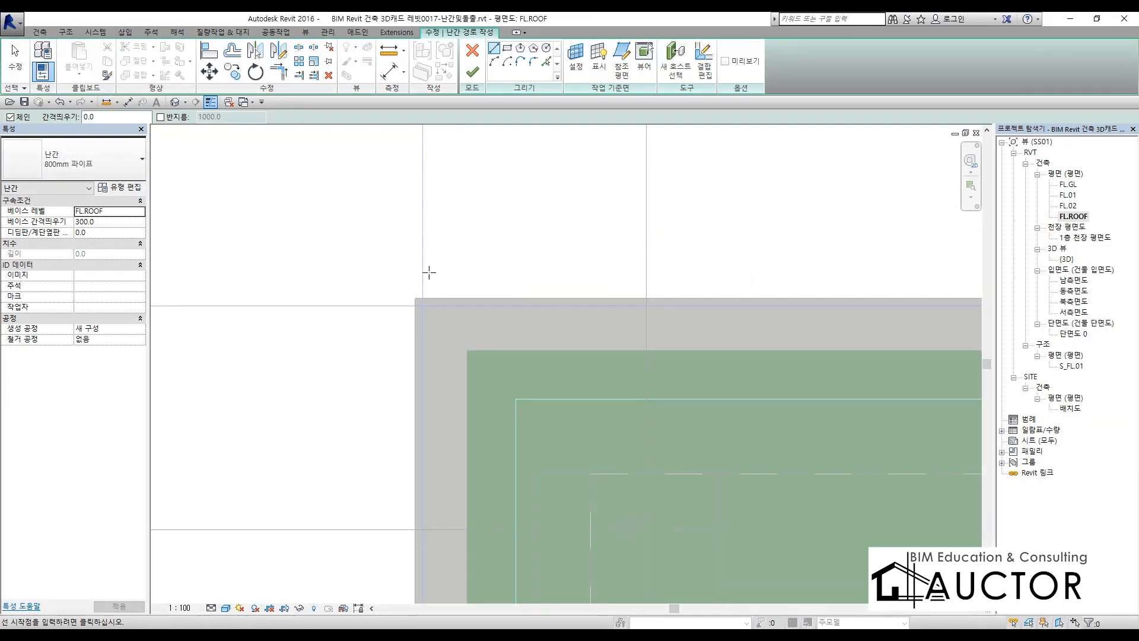
Prepare a rectangular railing path with a 70 mm offset and set the railing's base offset to 120 mm.
left_click(507, 48)
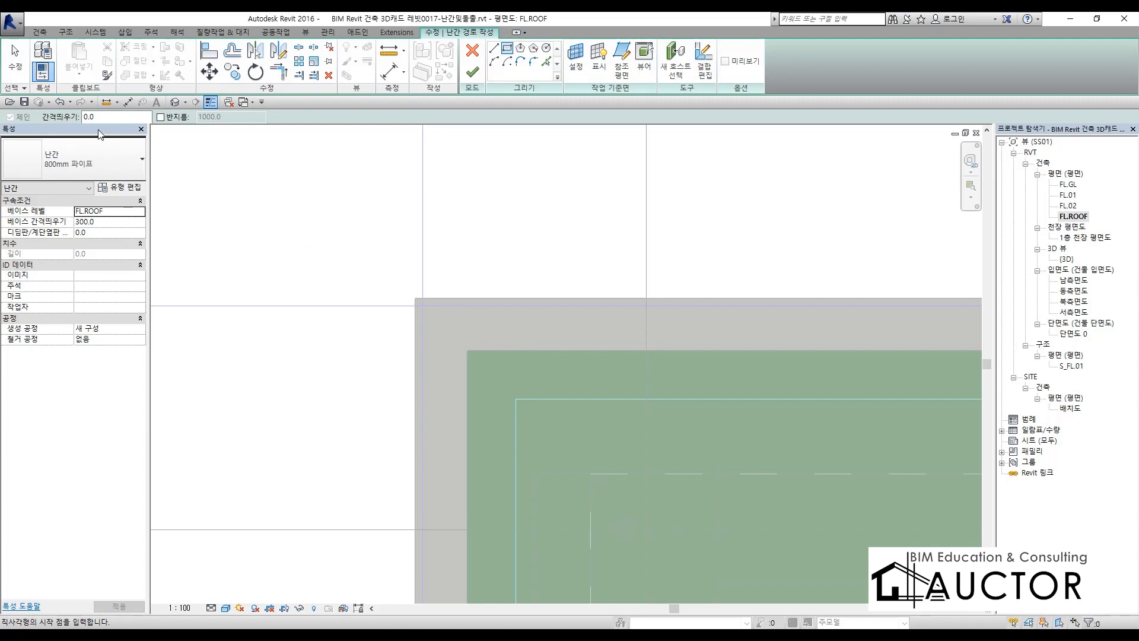
double_click(85, 117)
key("Return")
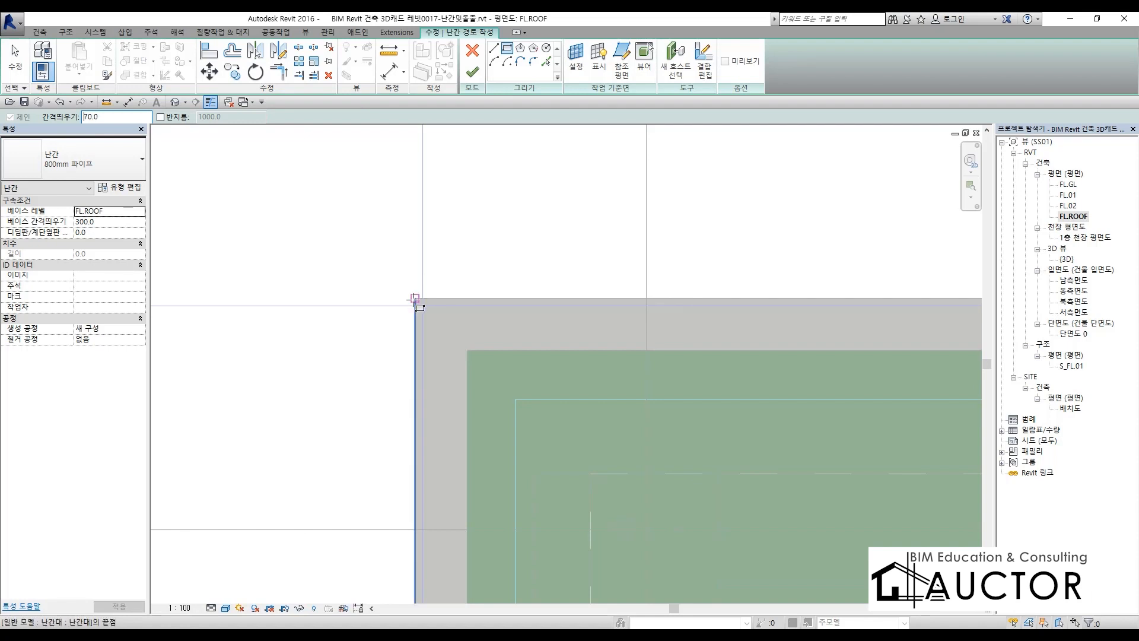
left_click(120, 222)
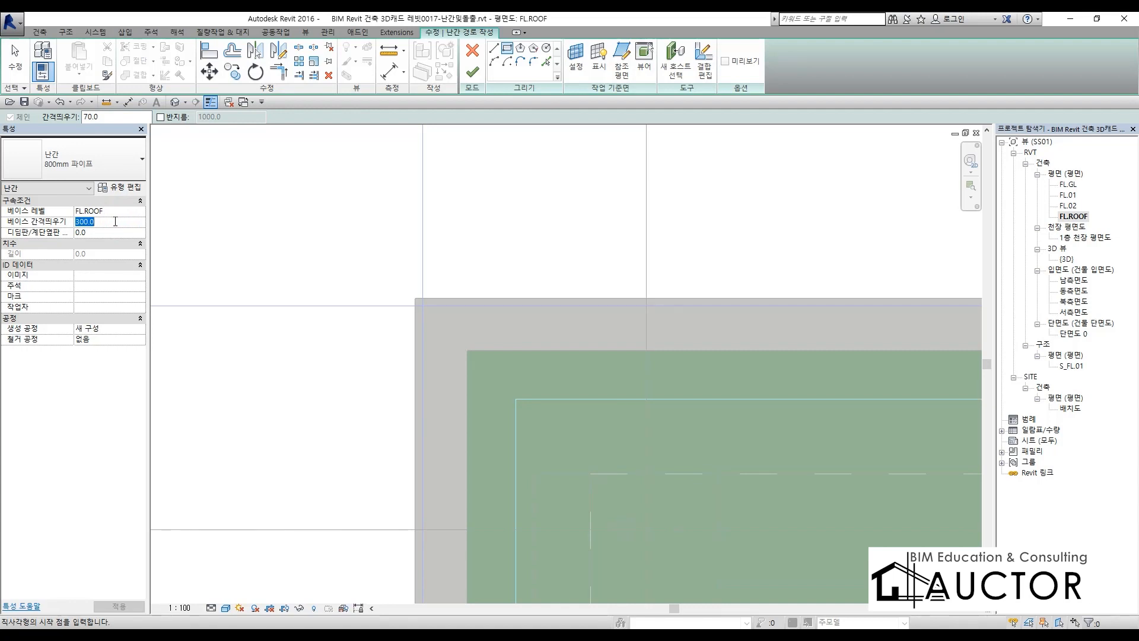
type("12")
Sketch the rectangular path between the coping's opposite outer corners, offset inward, and finish the railing.
left_click(415, 299)
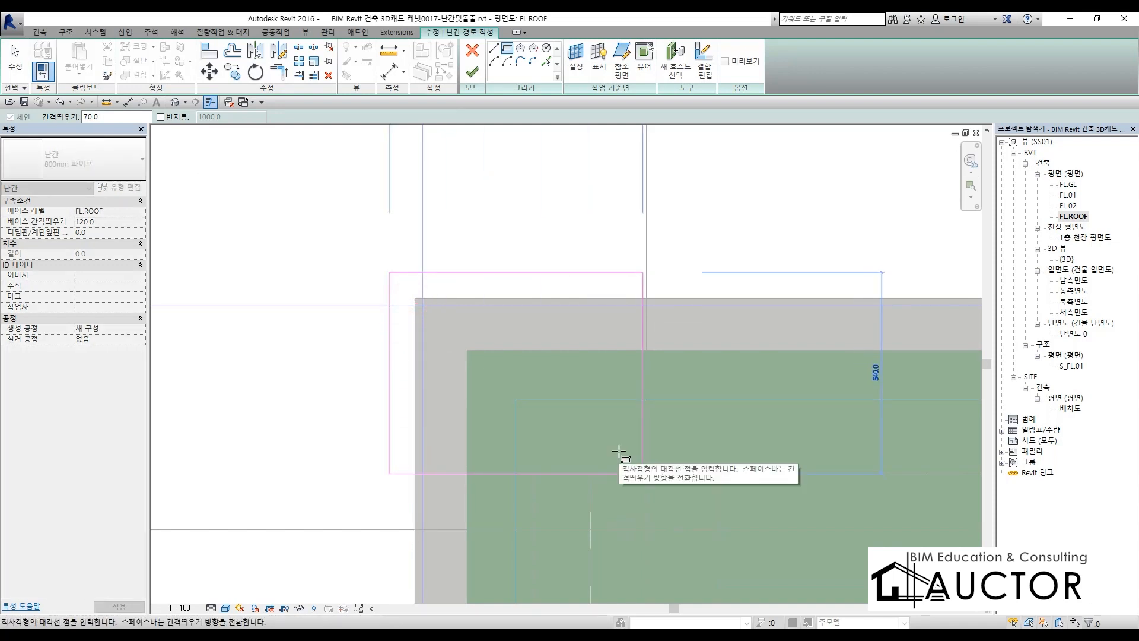
scroll(619, 452, "down", 1)
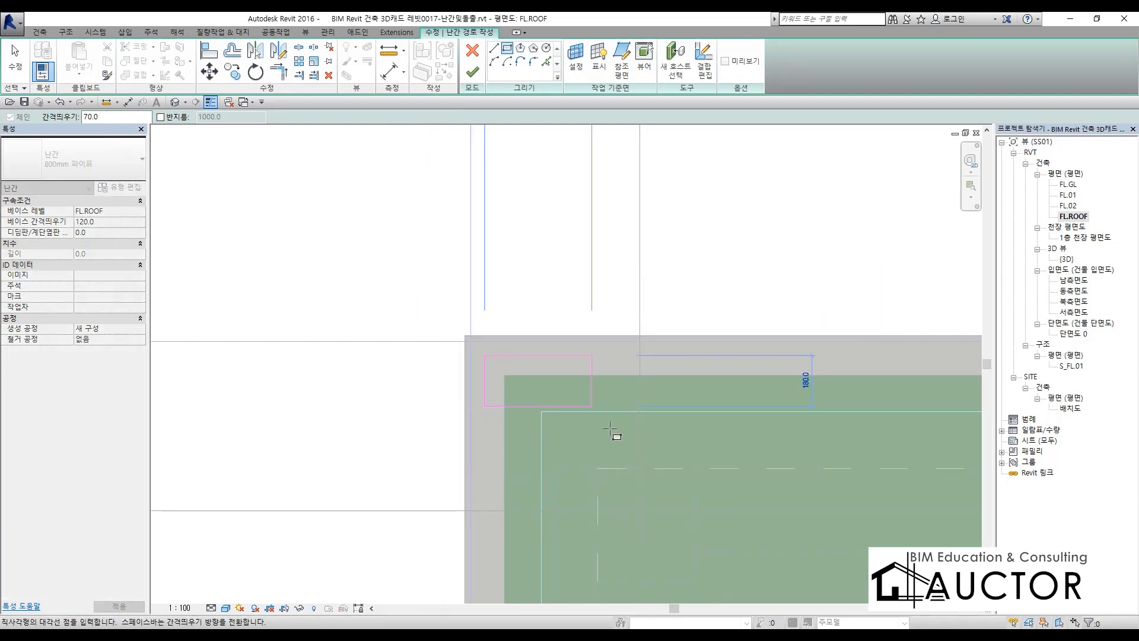
middle_click_drag(616, 437, 487, 283)
scroll(488, 281, "down", 5)
middle_click_drag(721, 584, 600, 258)
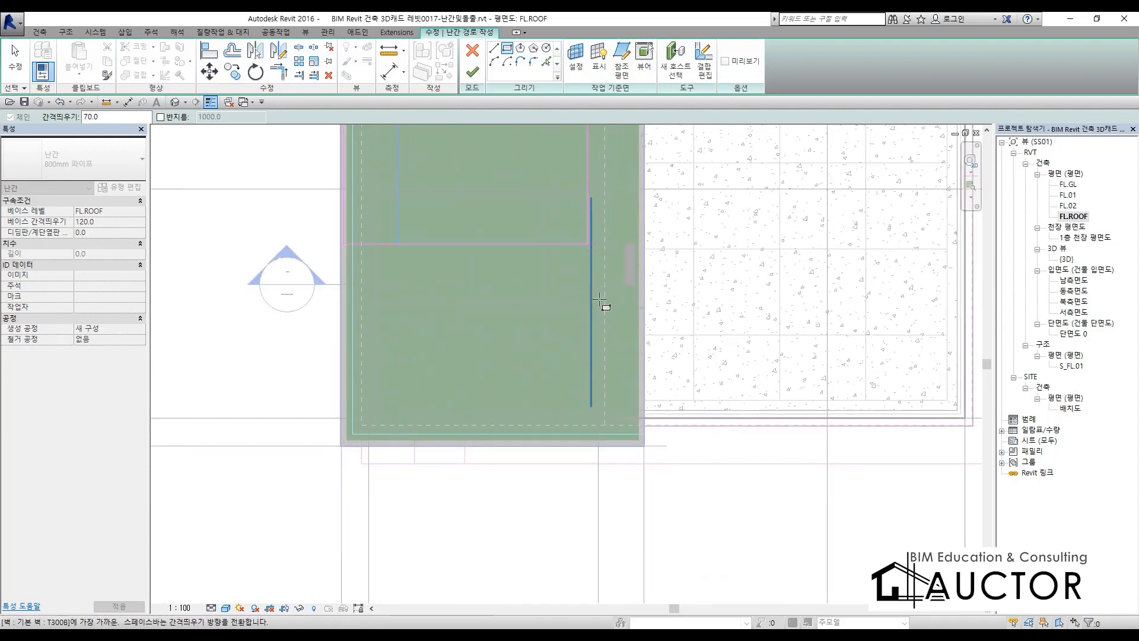
scroll(627, 431, "up", 2)
scroll(644, 442, "up", 3)
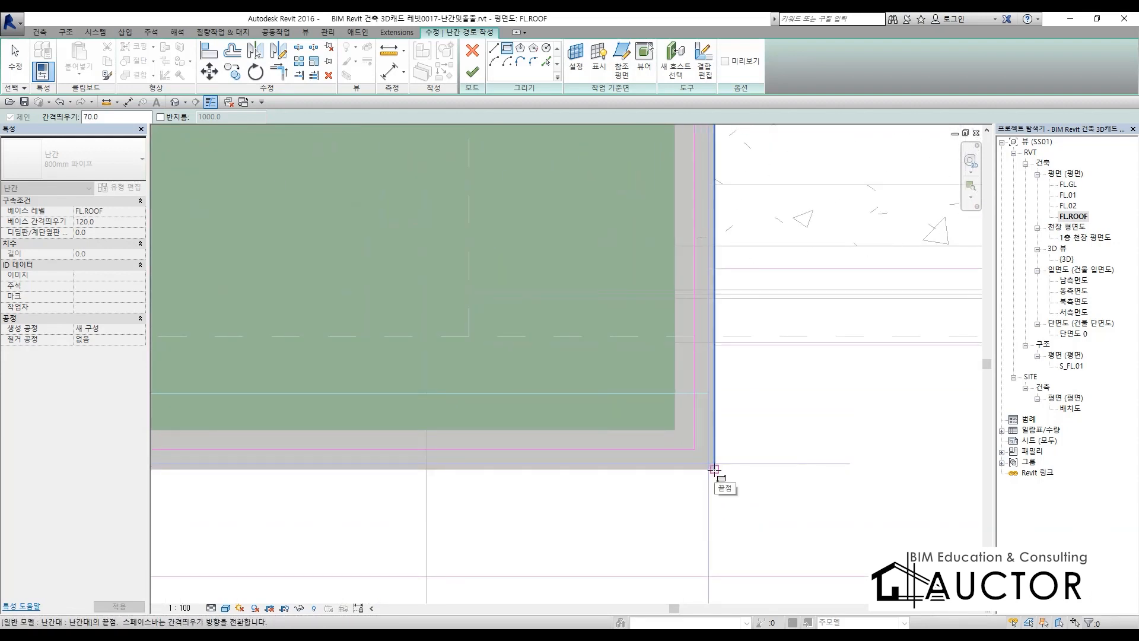
left_click(715, 469)
scroll(739, 453, "down", 3)
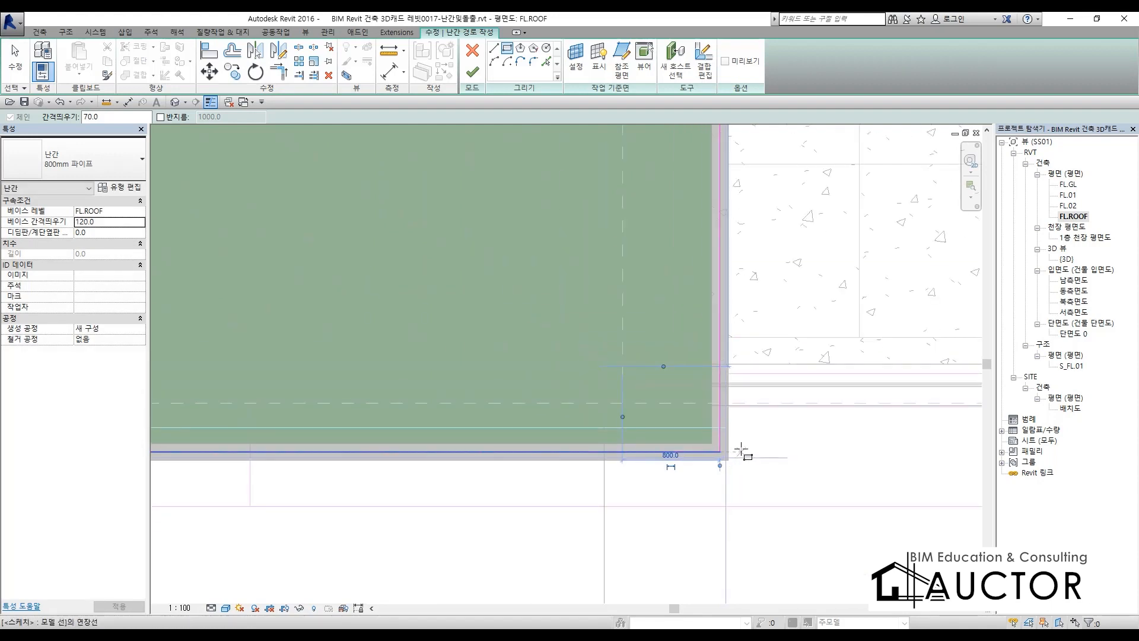
key("Escape")
scroll(718, 360, "down", 3)
middle_click_drag(727, 336, 753, 562)
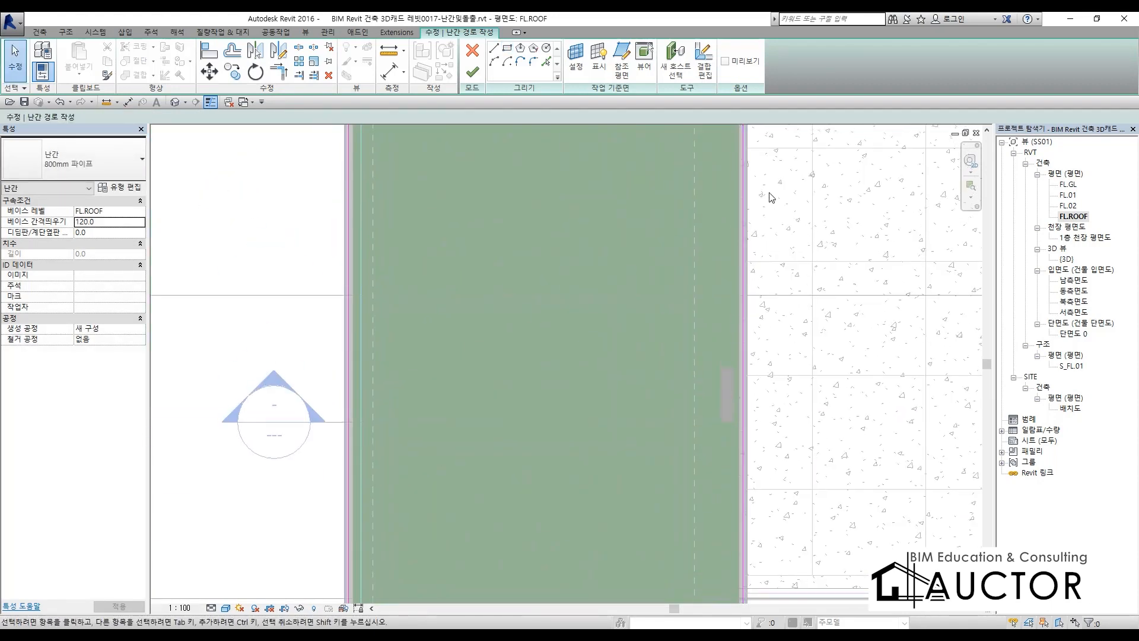
left_click(476, 75)
left_click(283, 206)
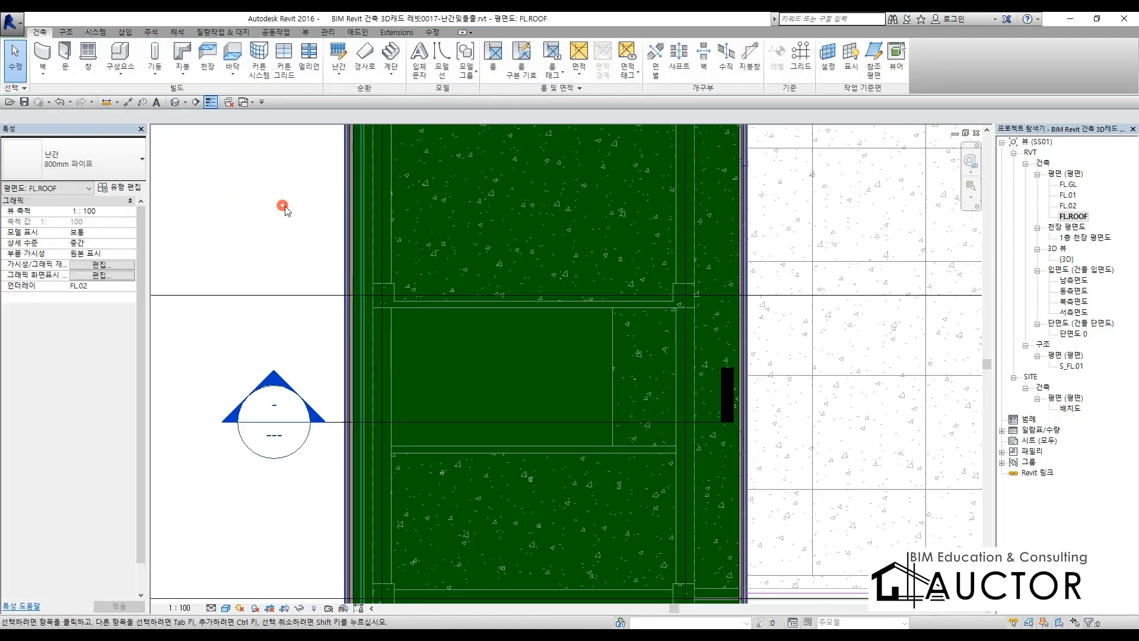
Switch to the 3D view and examine how the base of the roof railing meets the parapet coping.
key("ctrl+Tab")
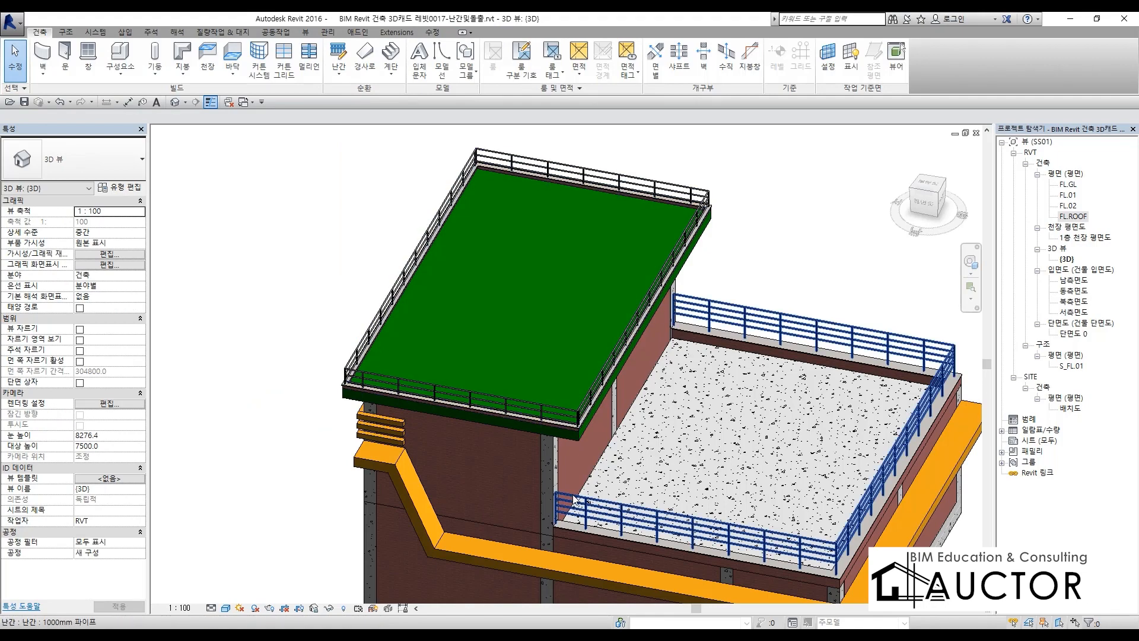
middle_click_drag(565, 427, 490, 363, "shift")
scroll(490, 363, "up", 5)
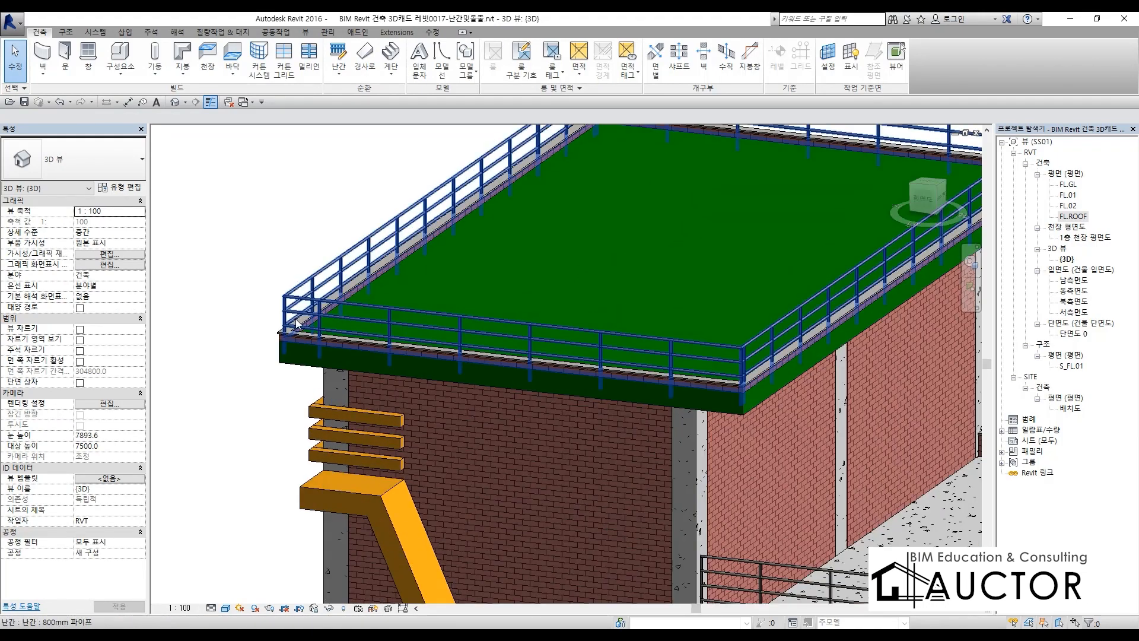
left_click(285, 309)
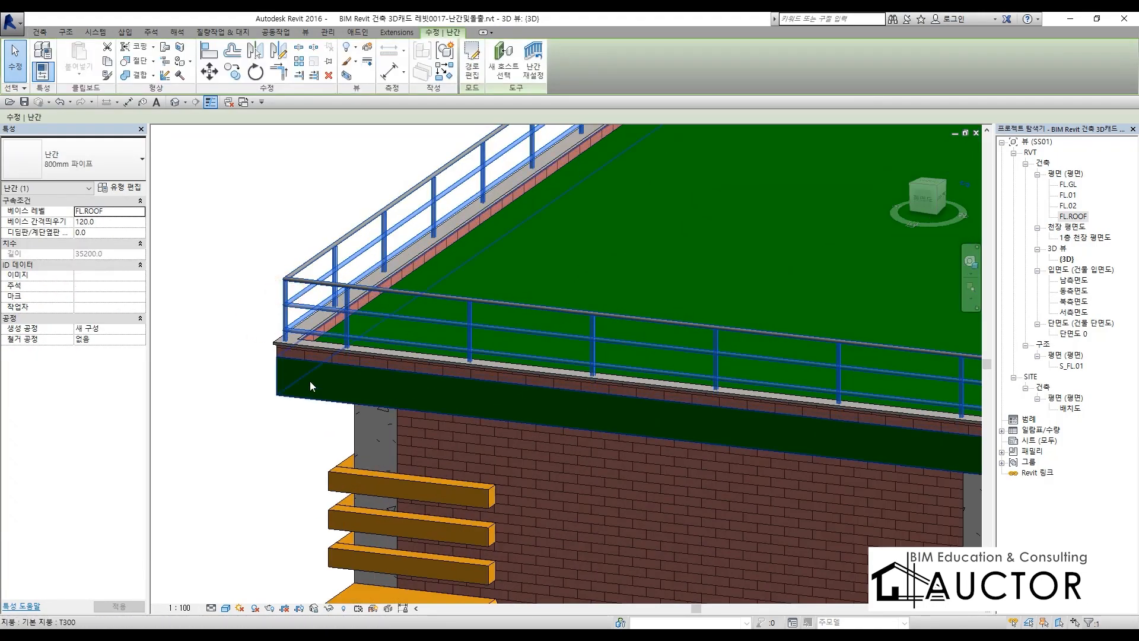
scroll(309, 368, "down", 3)
scroll(316, 358, "down", 3)
middle_click_drag(658, 409, 511, 393)
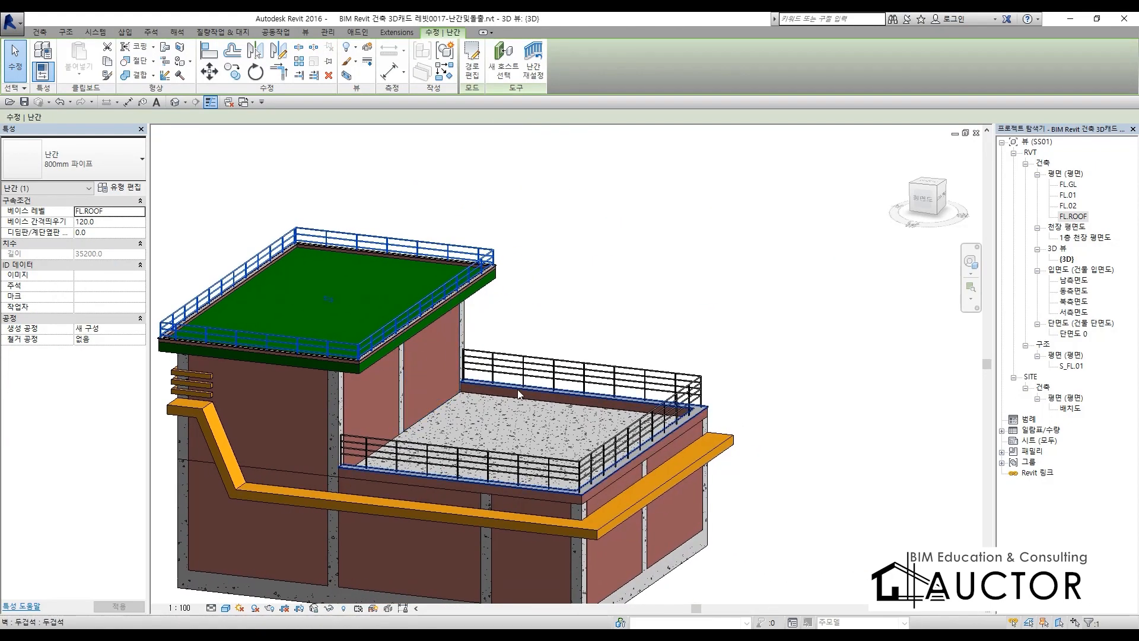
key("F9")
left_click_drag(516, 302, 874, 309)
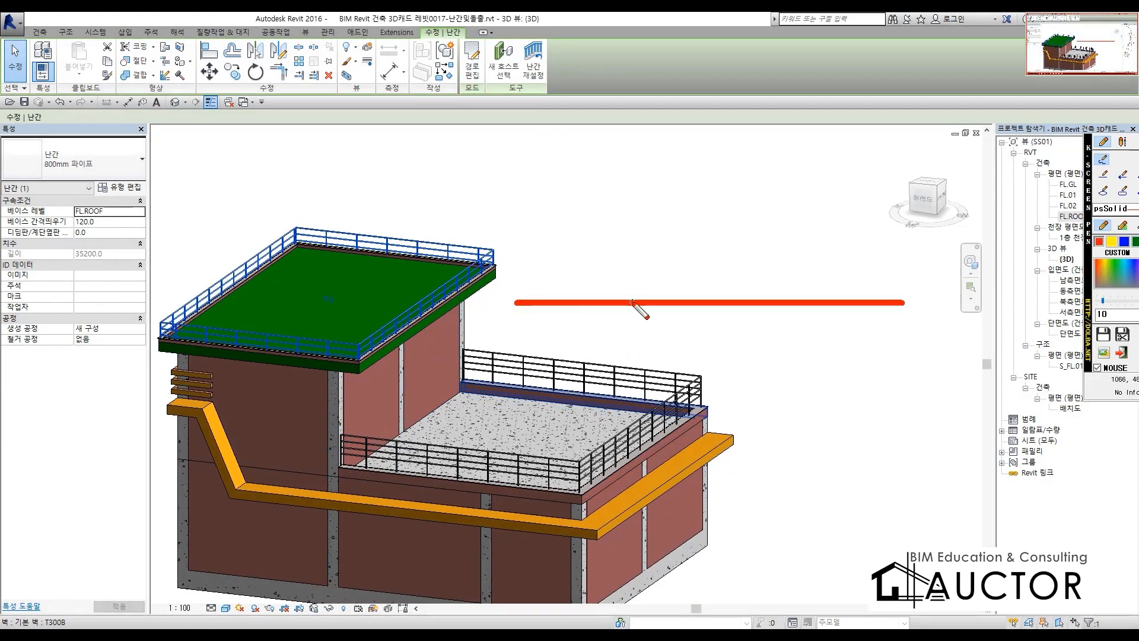
mouse_move(604, 306)
left_mouse_down()
mouse_move(697, 338)
mouse_move(820, 321)
mouse_move(819, 307)
left_mouse_up()
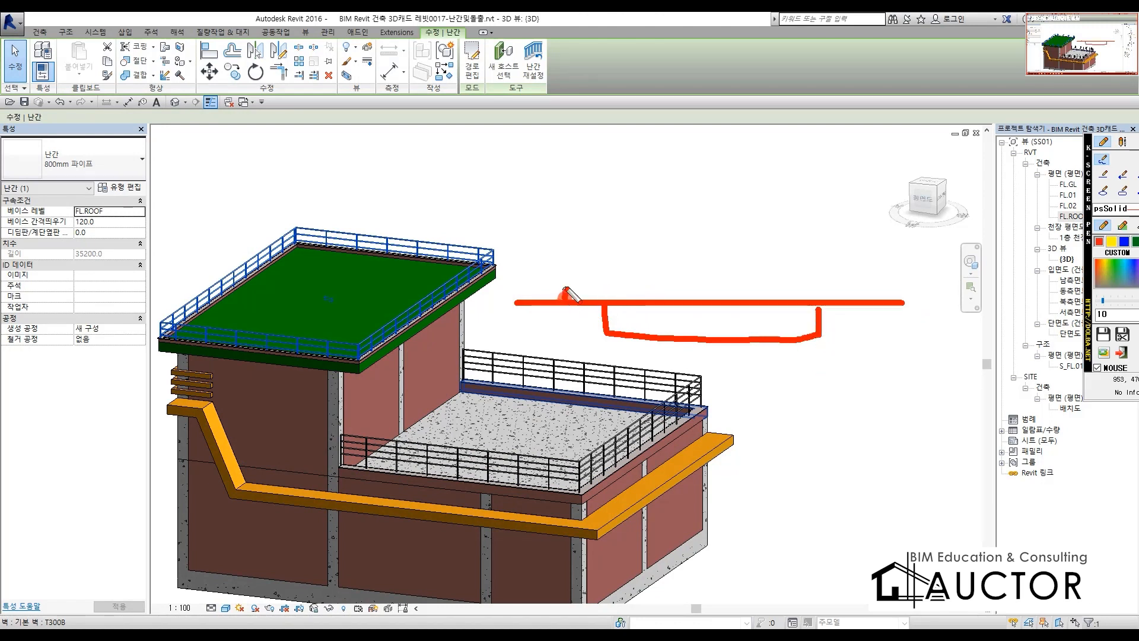
mouse_move(565, 300)
left_mouse_down()
mouse_move(750, 261)
mouse_move(847, 274)
mouse_move(848, 307)
left_mouse_up()
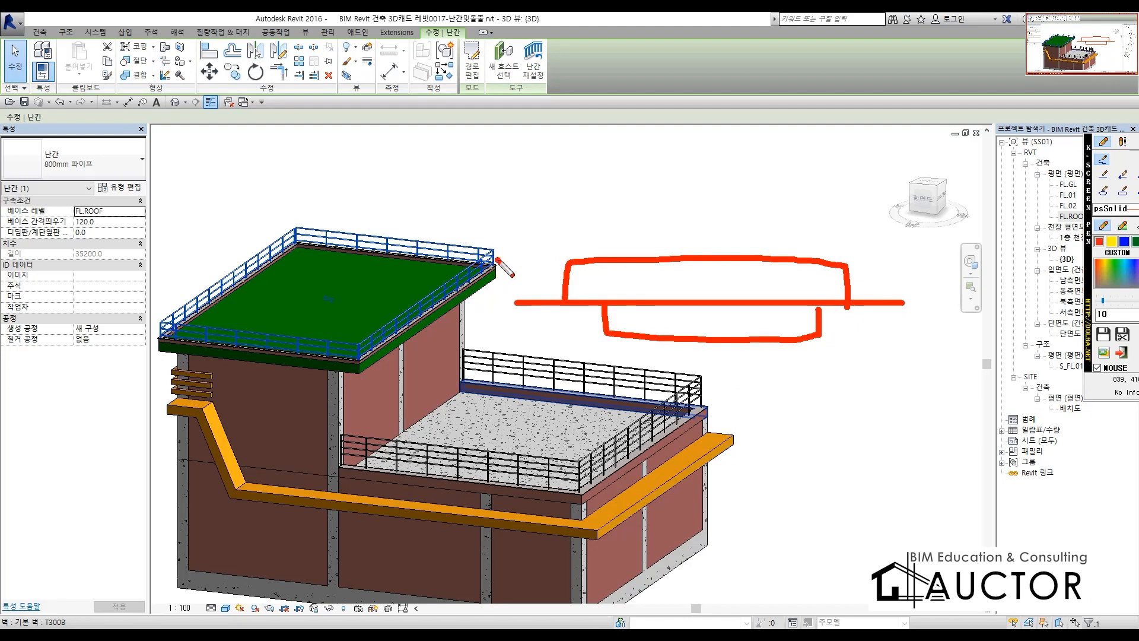
left_click_drag(498, 260, 527, 288)
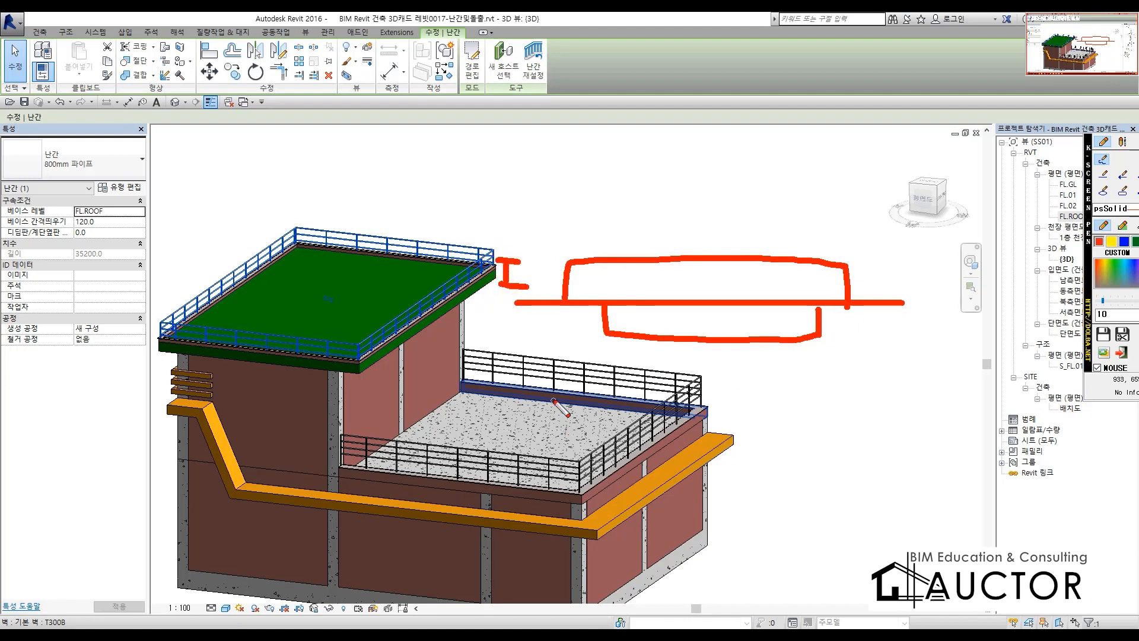
mouse_move(569, 256)
left_mouse_down()
mouse_move(616, 217)
mouse_move(617, 270)
left_mouse_up()
mouse_move(554, 218)
left_mouse_down()
mouse_move(627, 217)
mouse_move(518, 205)
mouse_move(592, 220)
left_mouse_up()
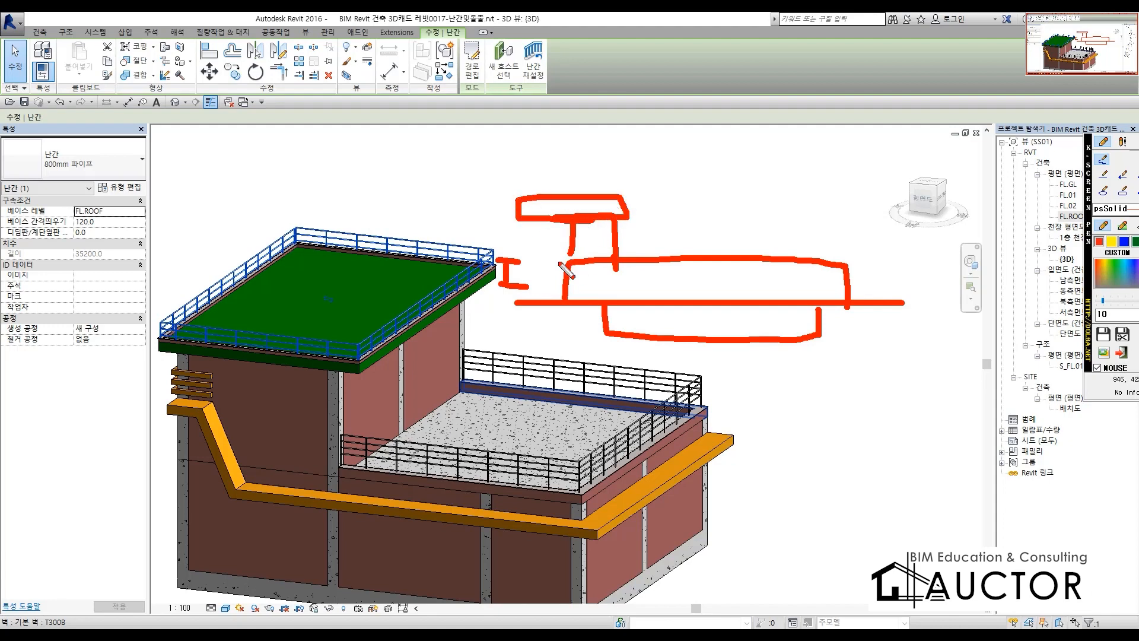
left_click_drag(539, 261, 591, 258)
mouse_move(443, 193)
left_mouse_down()
mouse_move(487, 252)
mouse_move(569, 256)
left_mouse_up()
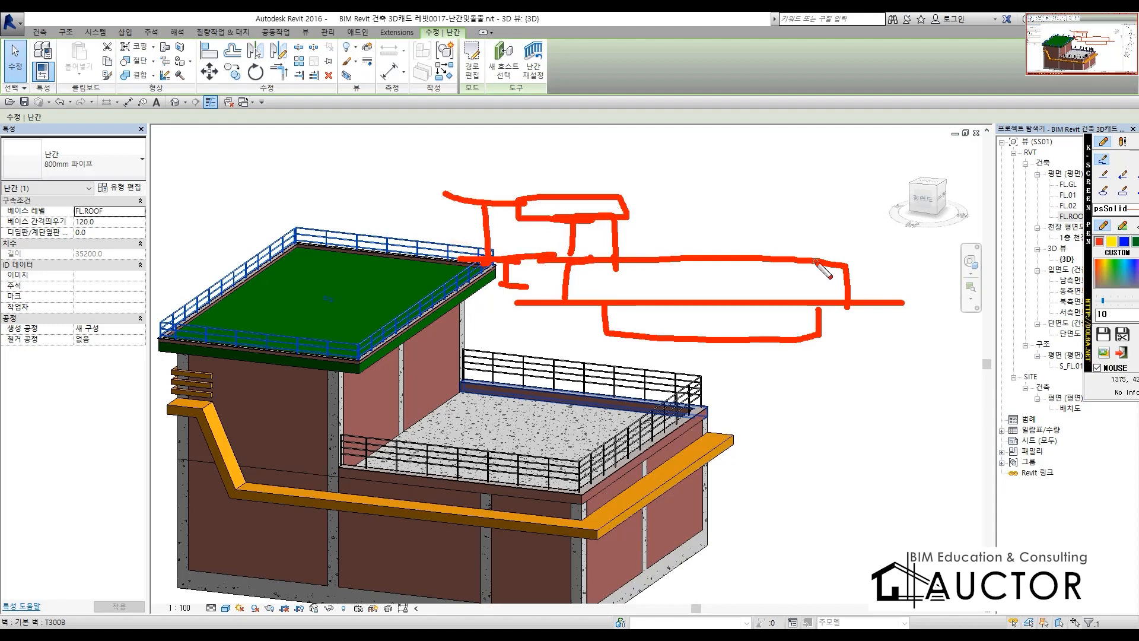
mouse_move(836, 255)
left_mouse_down()
mouse_move(905, 255)
mouse_move(891, 298)
left_mouse_up()
left_click_drag(831, 296, 908, 296)
key("Escape")
key("Escape")
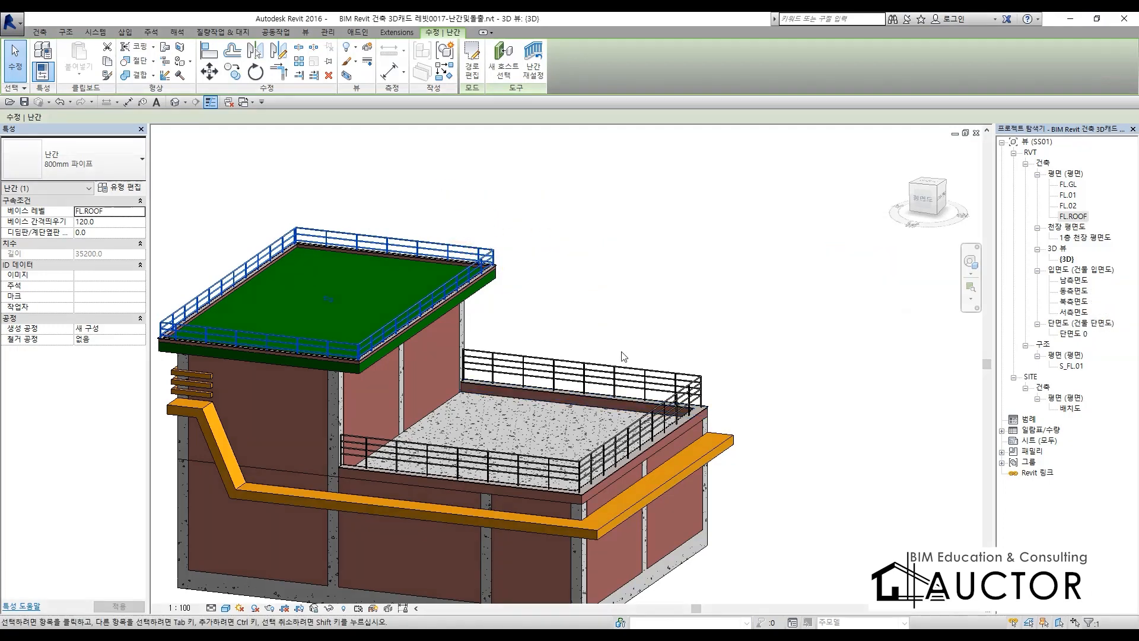
Check the roof's type, and set the roof railing's base offset to 420 mm.
left_click(498, 286)
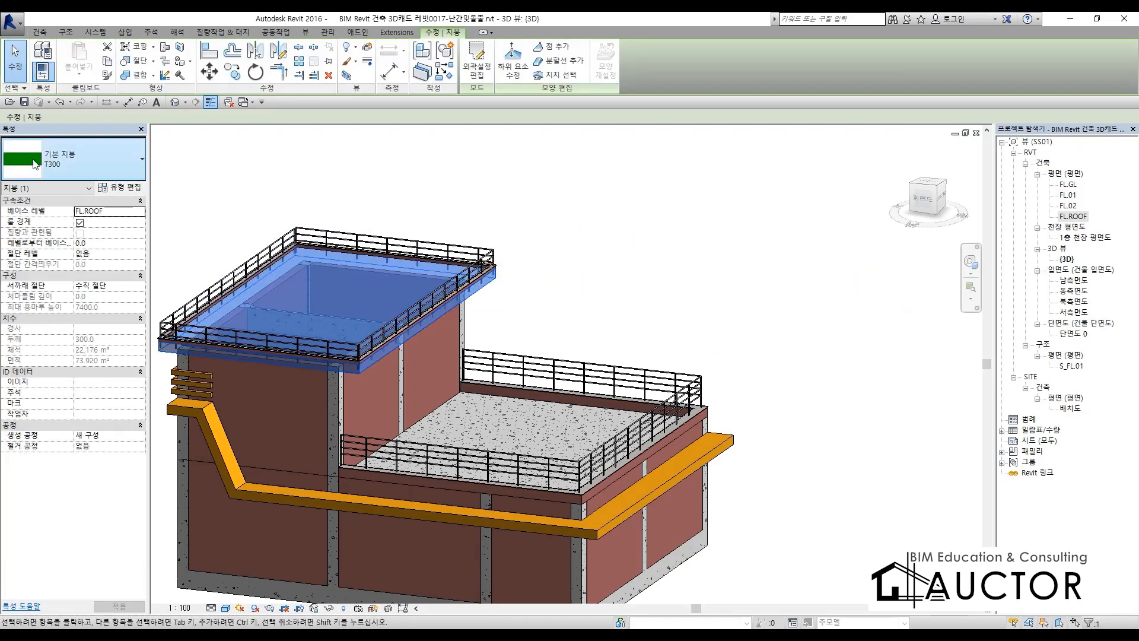
left_click(612, 270)
left_click(436, 243)
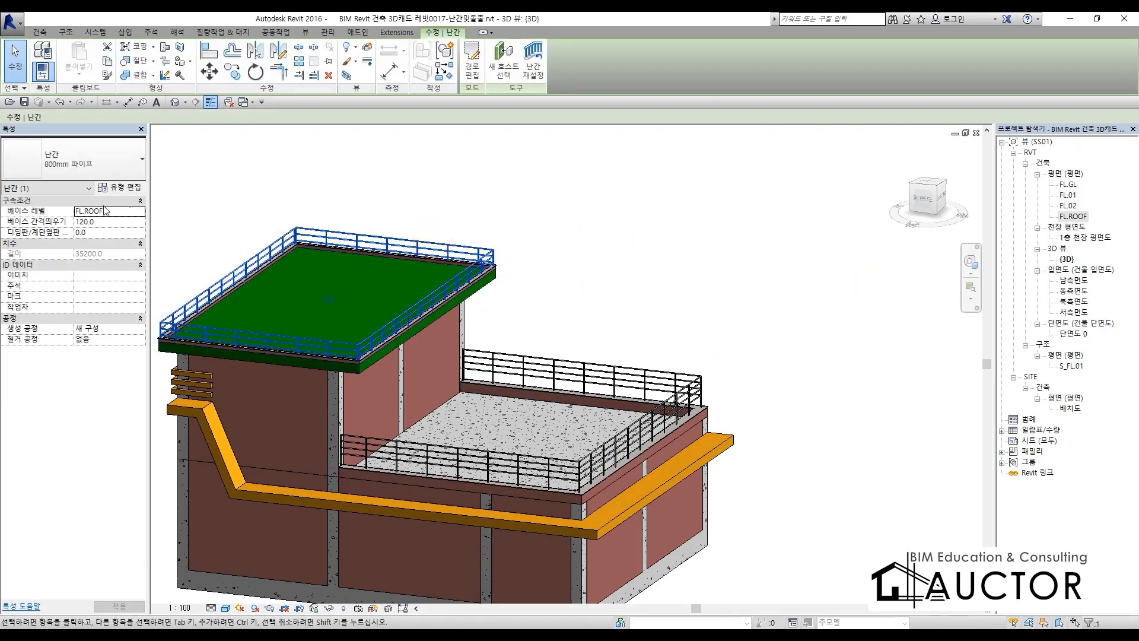
left_click(112, 224)
double_click(113, 223)
type("420")
key("Return")
left_click(538, 274)
Examine the raised railing's posts on the coping and review the whole building in 3D.
scroll(539, 274, "up", 5)
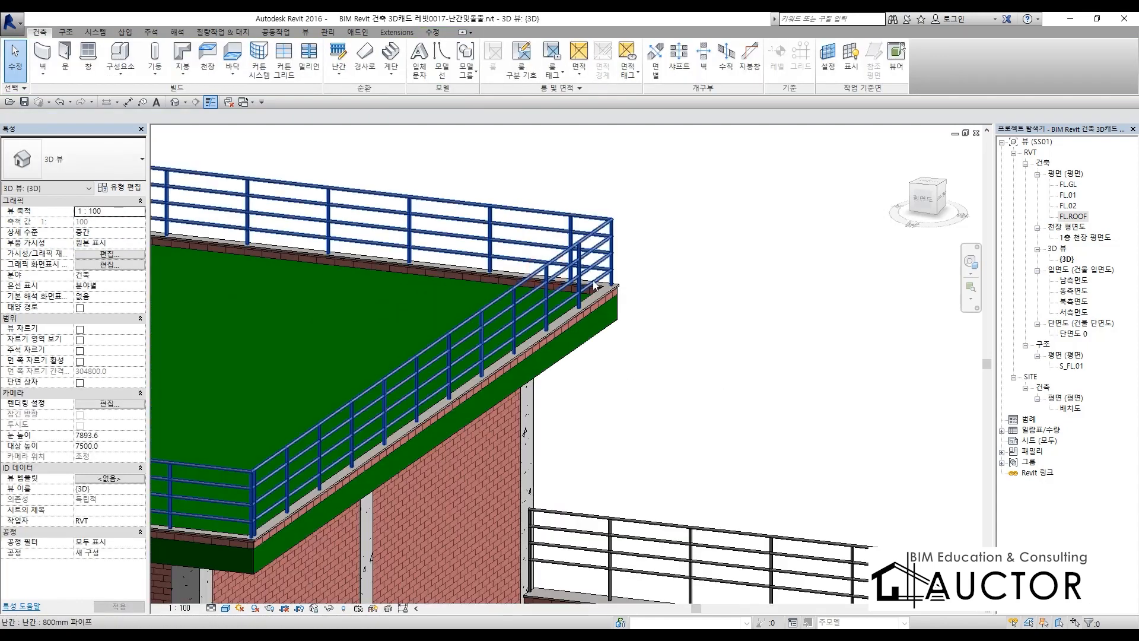
left_click(661, 284)
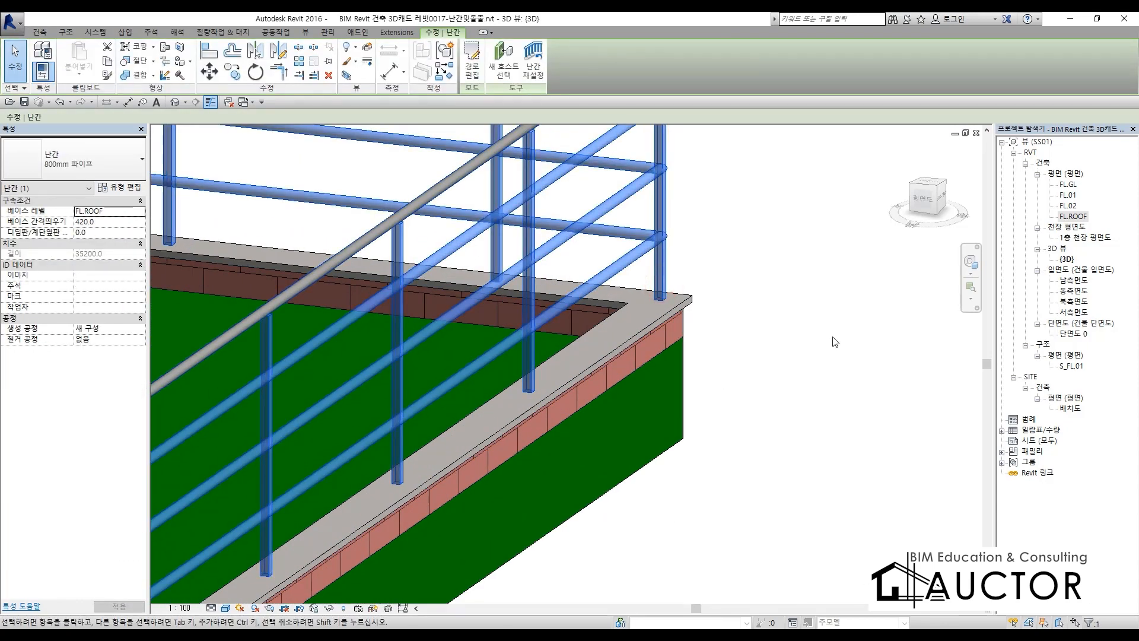
left_click(821, 337)
scroll(816, 335, "down", 5)
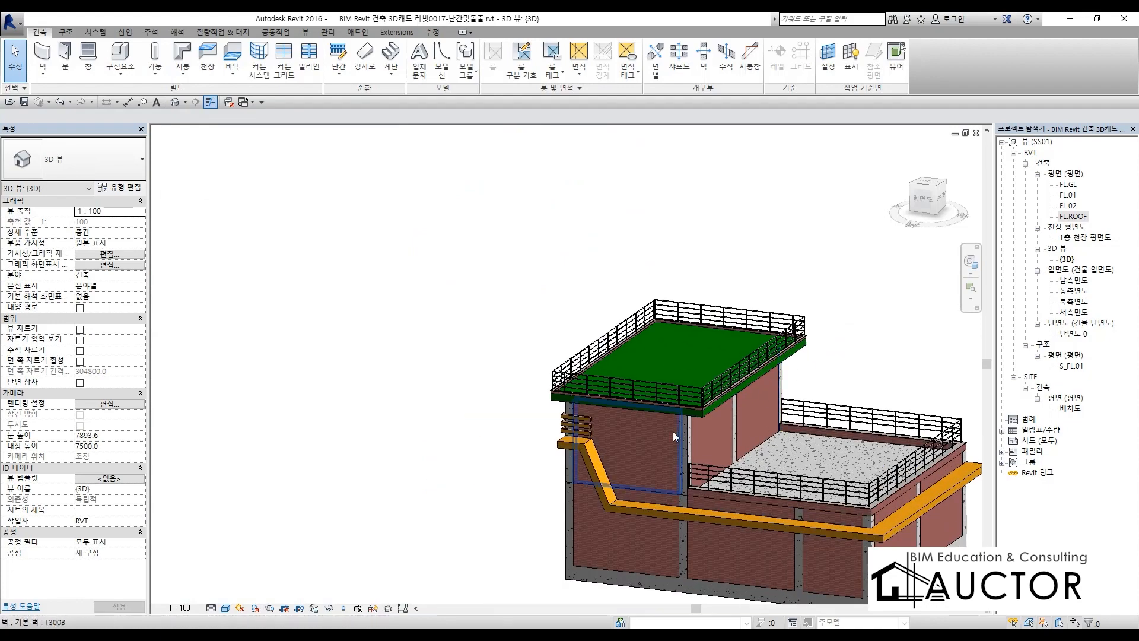
middle_click_drag(673, 432, 753, 463, "shift")
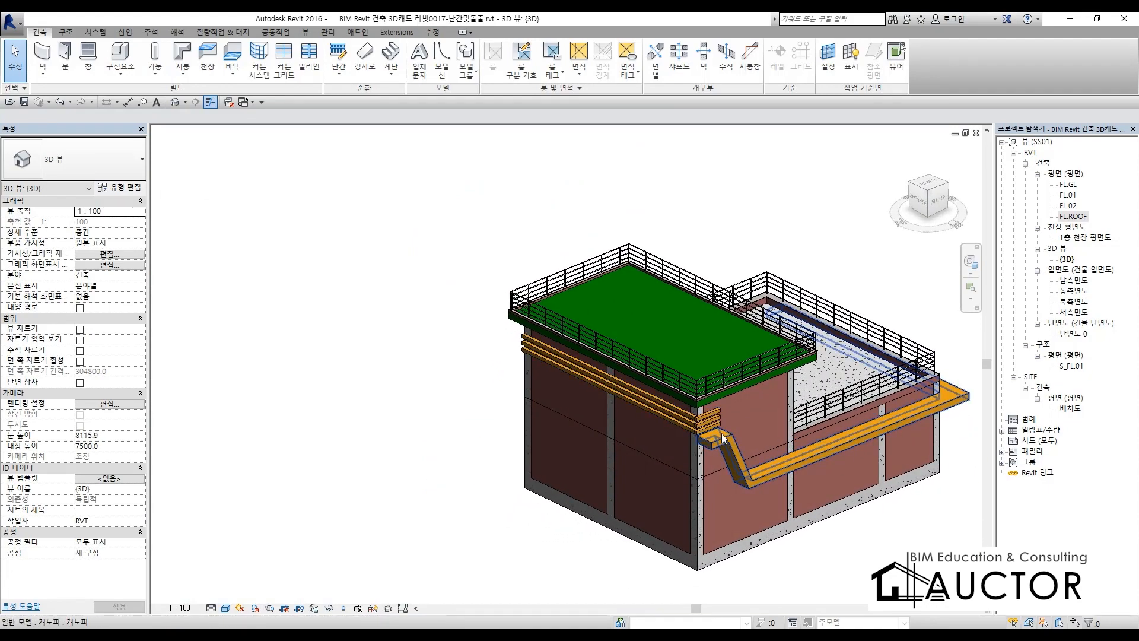
middle_click_drag(735, 425, 600, 392)
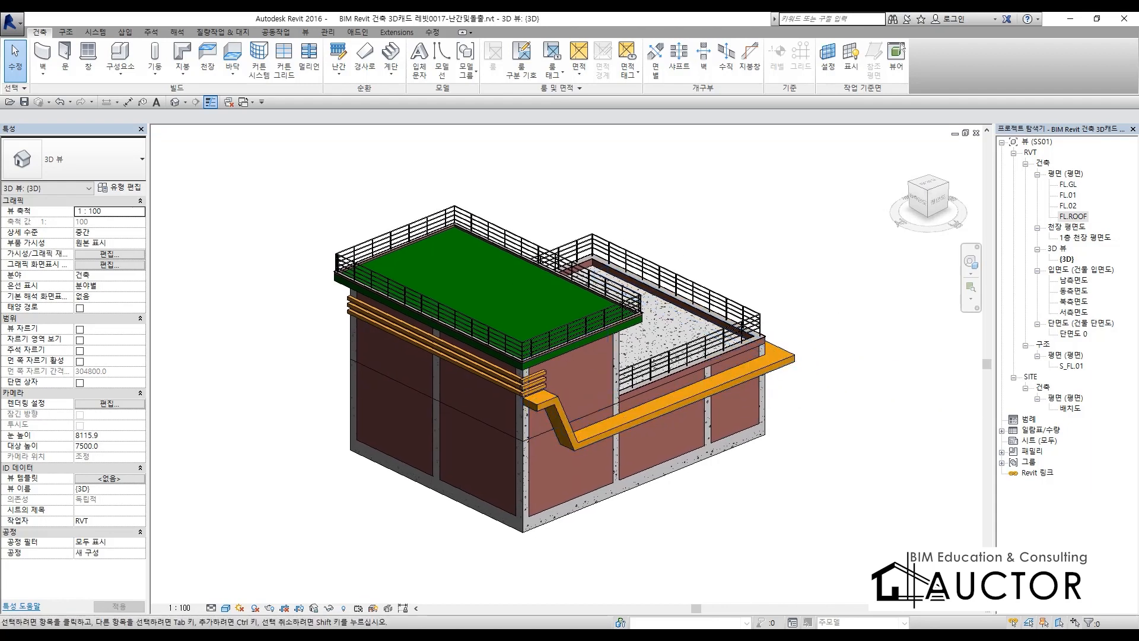
Examine the building from several sides in 3D, closing in on the brick front wall above the orange canopy.
left_click(681, 369)
left_click(789, 399)
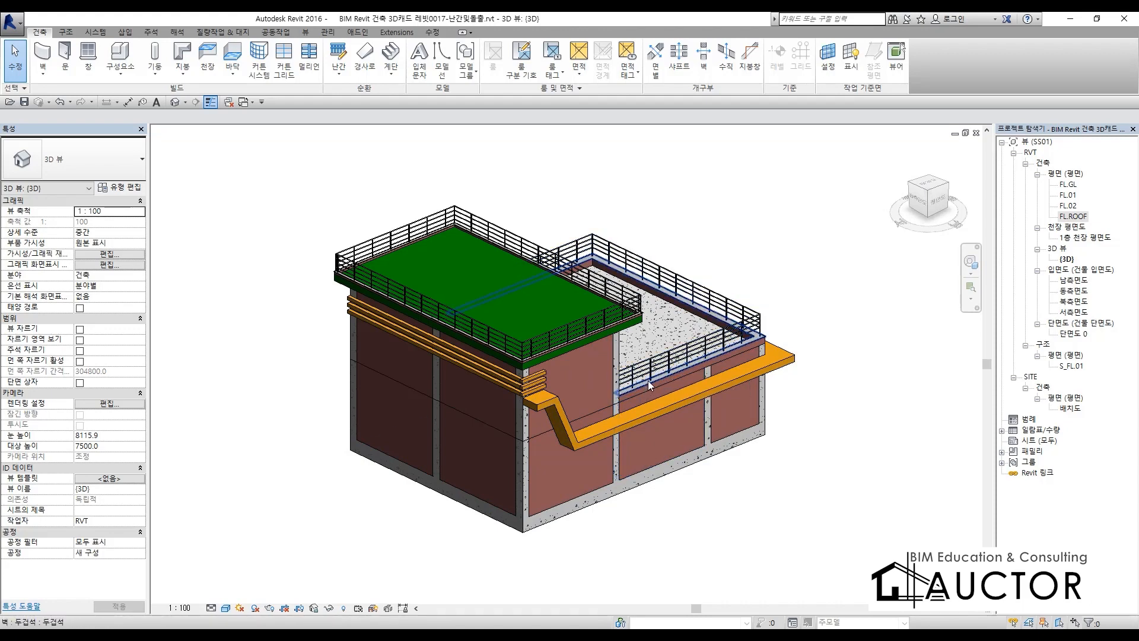
middle_click_drag(671, 390, 652, 388, "shift")
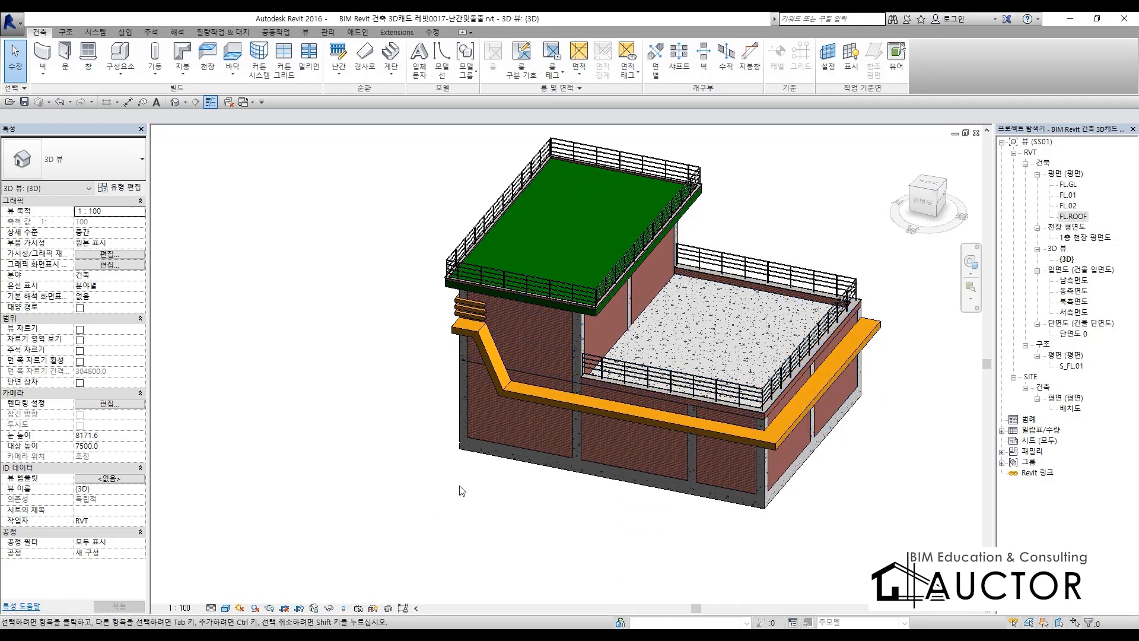
scroll(585, 403, "up", 2)
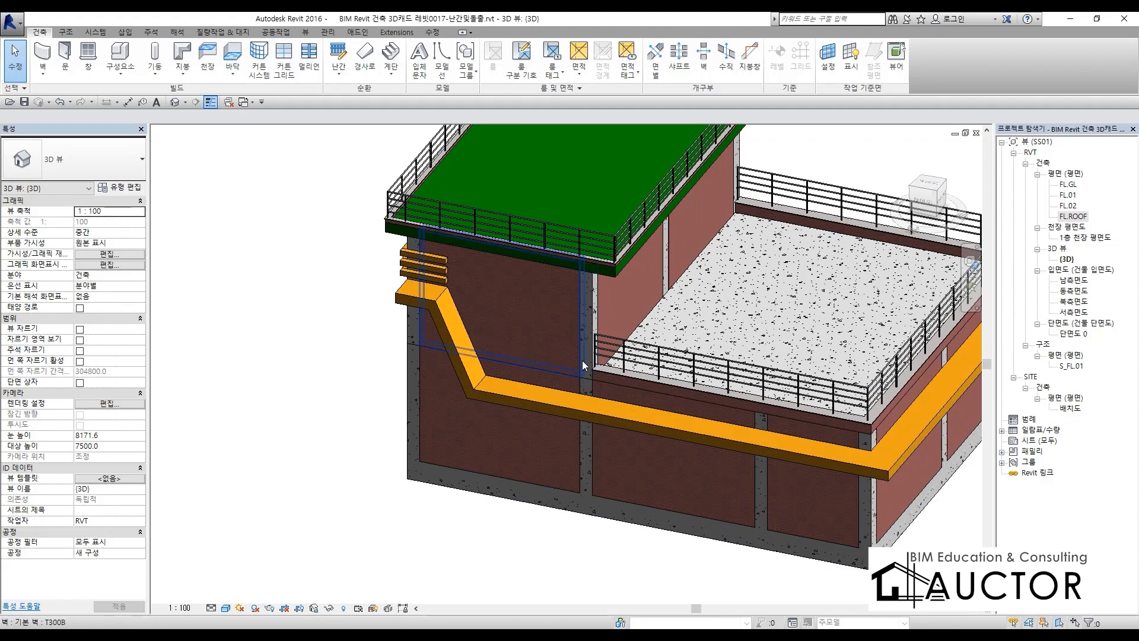
middle_click_drag(318, 425, 400, 415, "shift")
middle_click_drag(685, 439, 597, 510)
scroll(710, 459, "up", 3)
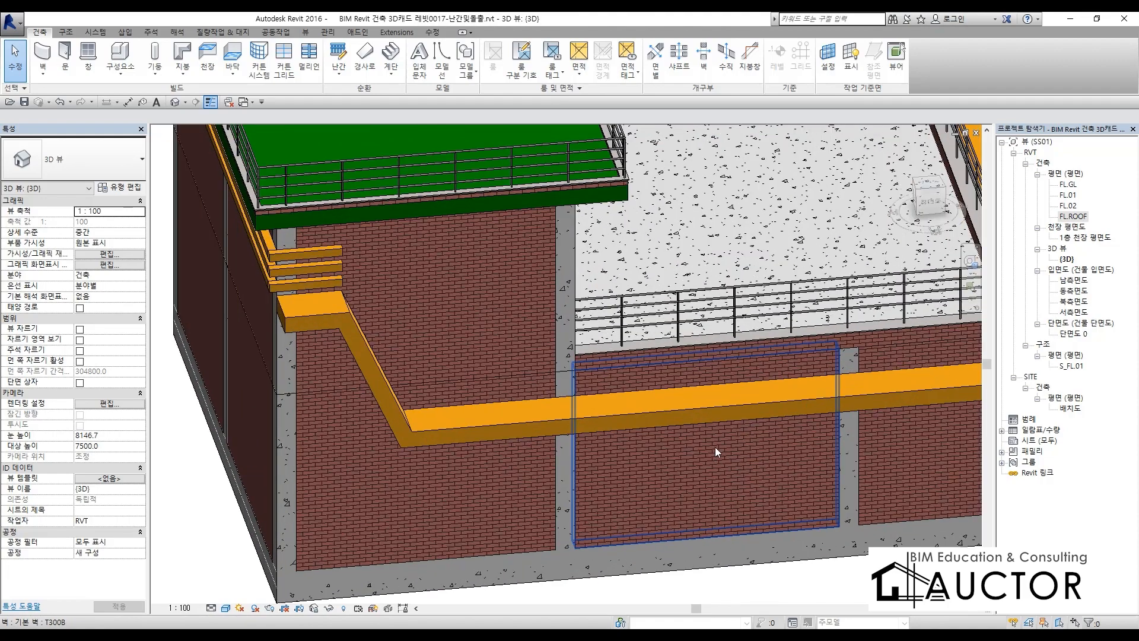
middle_click_drag(524, 318, 454, 339, "shift")
Open the south elevation (남측면도) at the 로고위치 mark on the upper brick wall.
double_click(1072, 282)
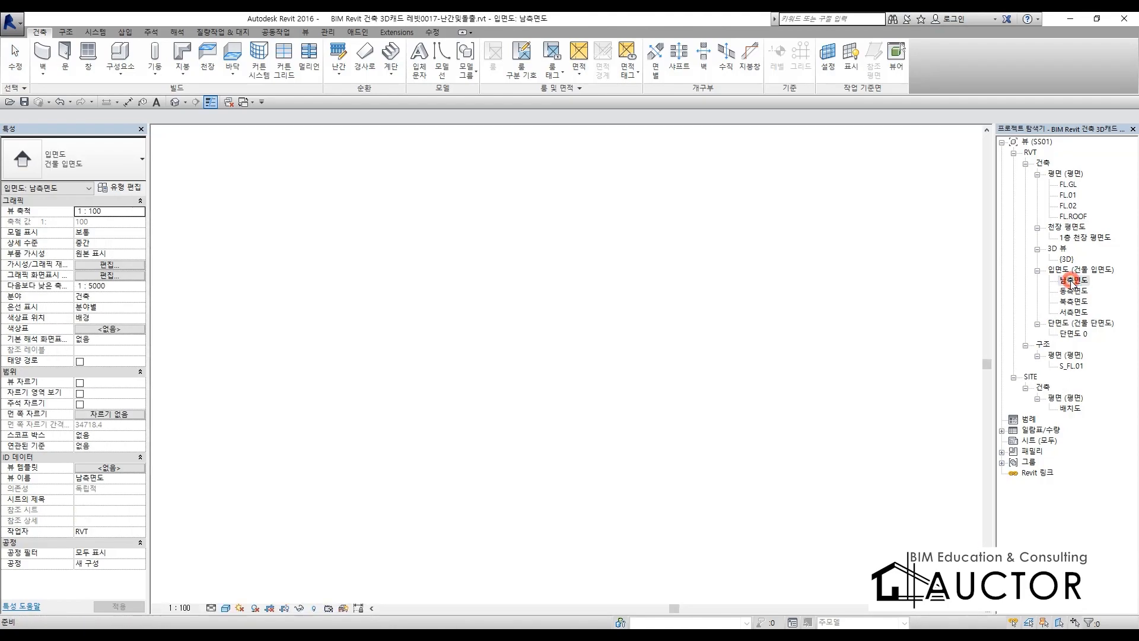
scroll(493, 371, "up", 5)
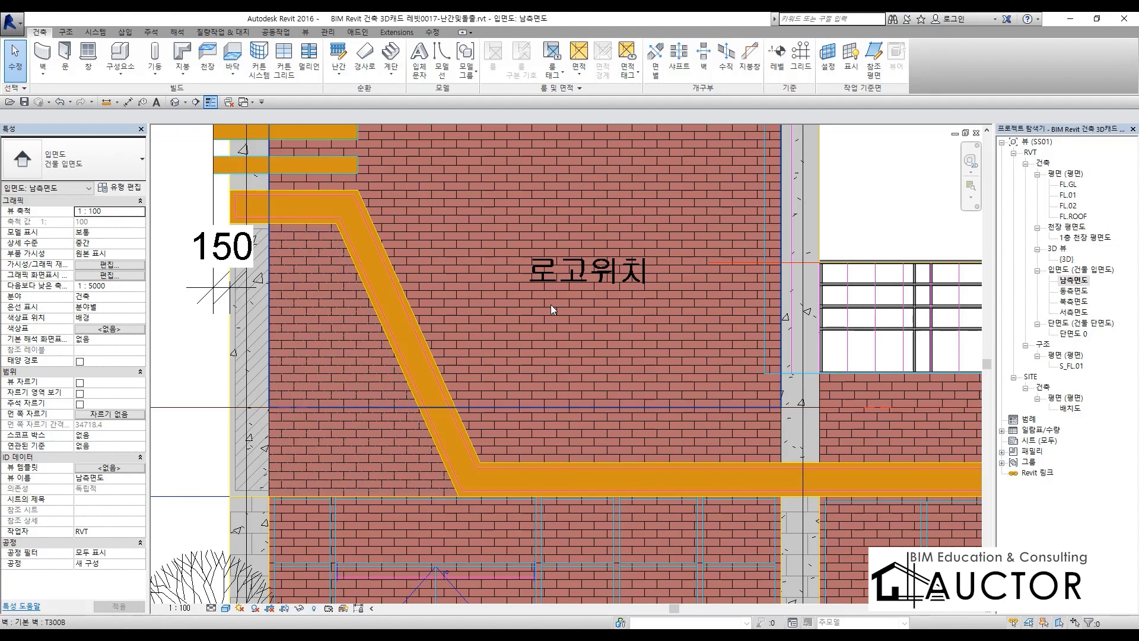
scroll(551, 305, "down", 5)
scroll(561, 280, "up", 4)
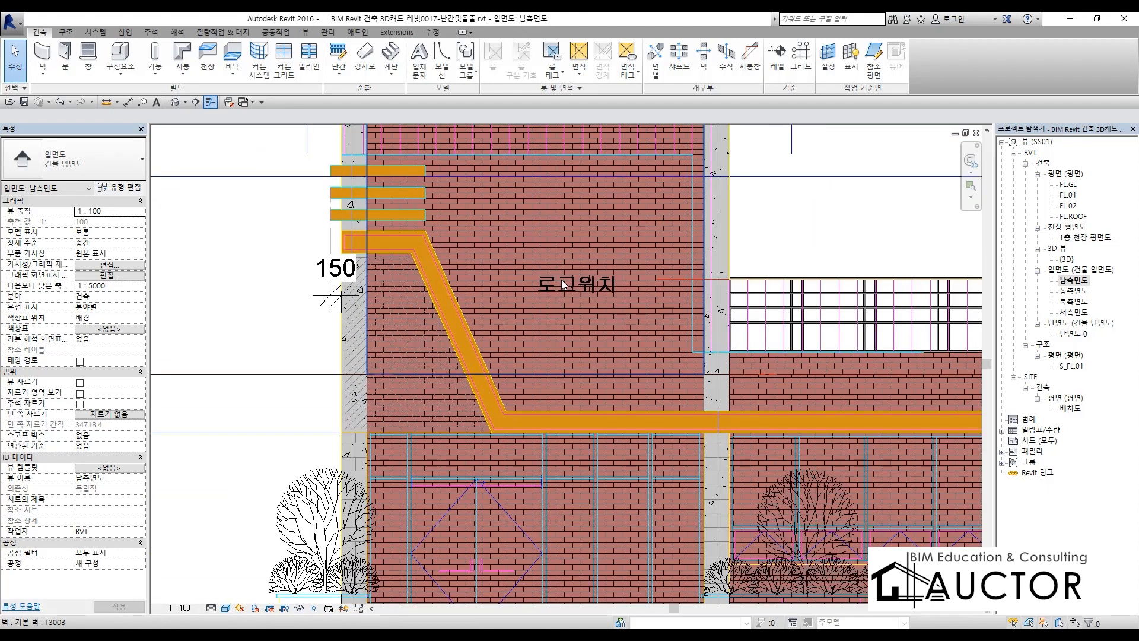
middle_click_drag(588, 264, 619, 351)
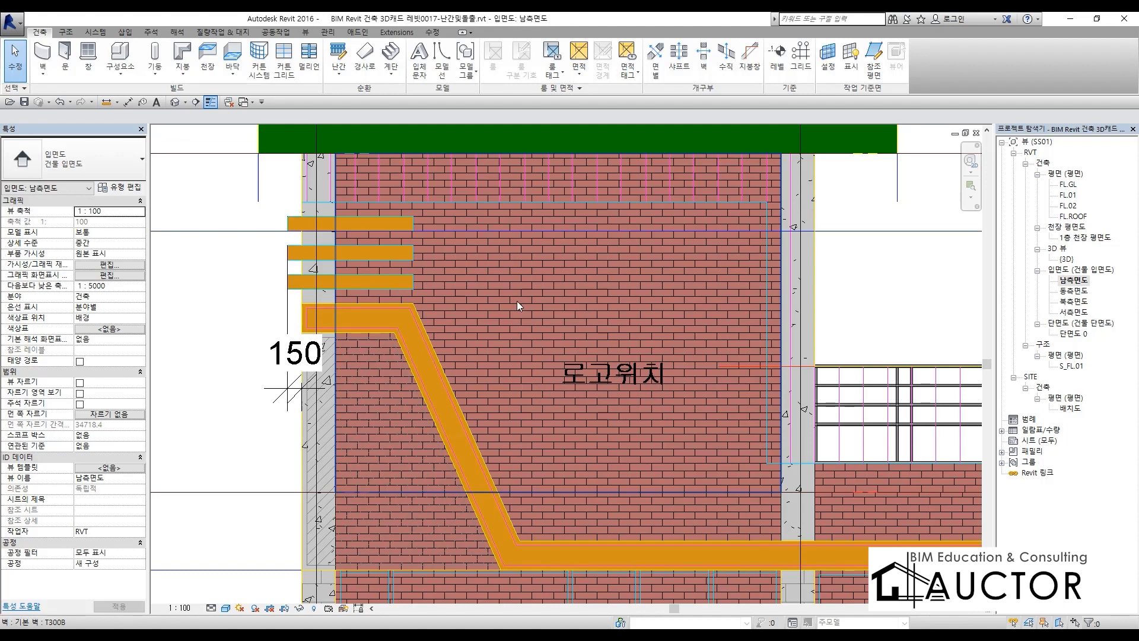
key("ctrl+F2")
mouse_move(424, 95)
left_mouse_down()
mouse_move(390, 45)
mouse_move(427, 25)
mouse_move(398, 100)
left_mouse_up()
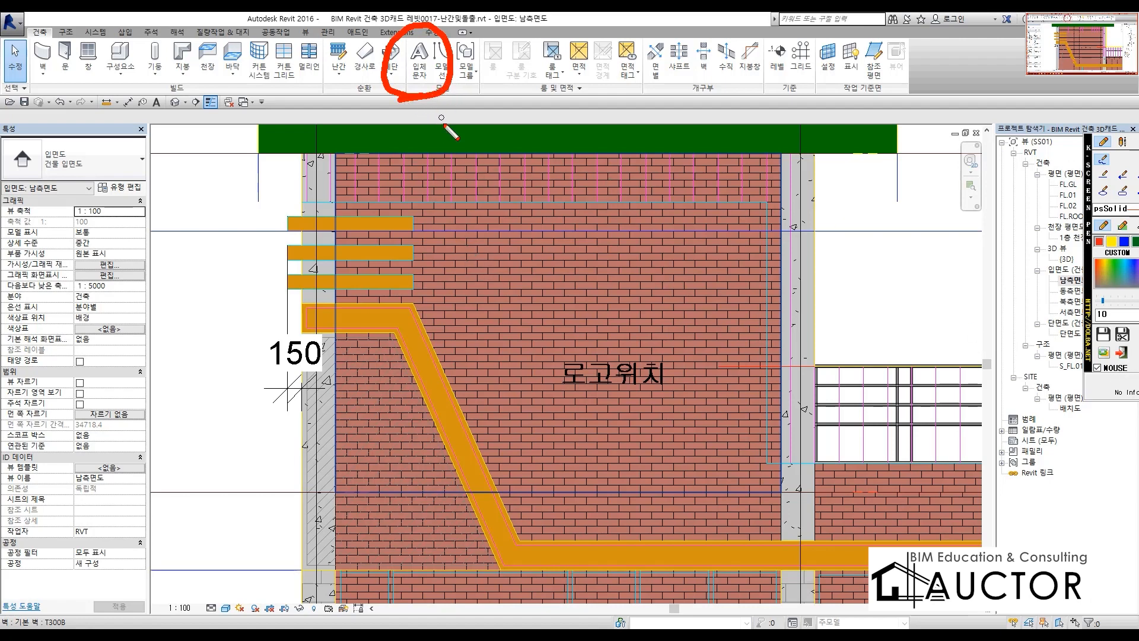
key("ctrl+F2")
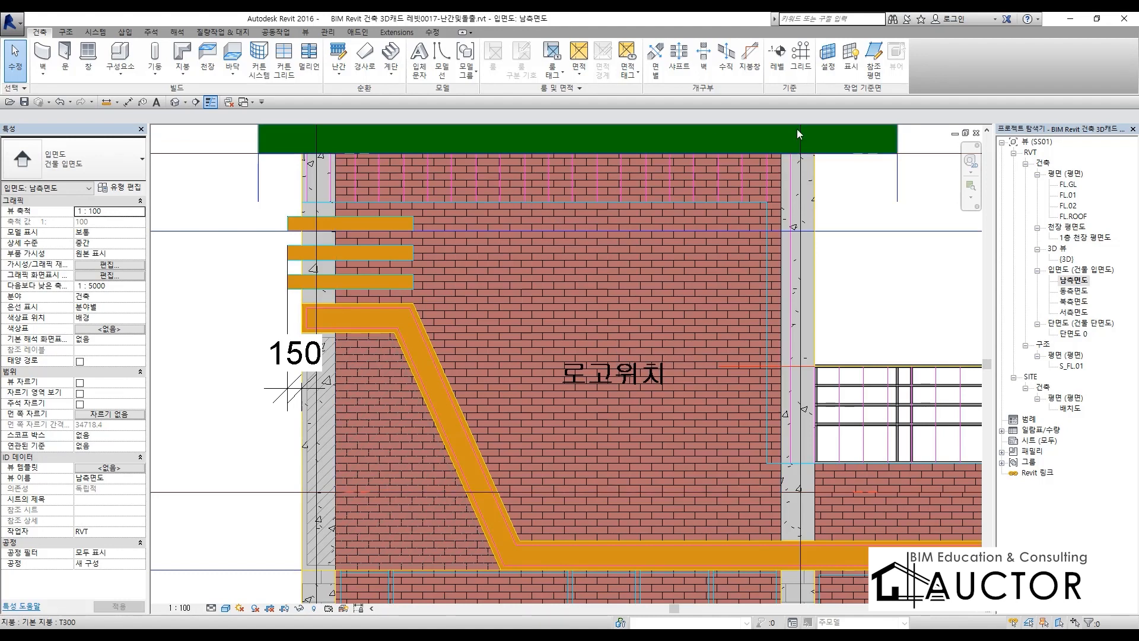
Set the work plane by picking the face of the upper brick wall, and hide the work plane display.
left_click(839, 74)
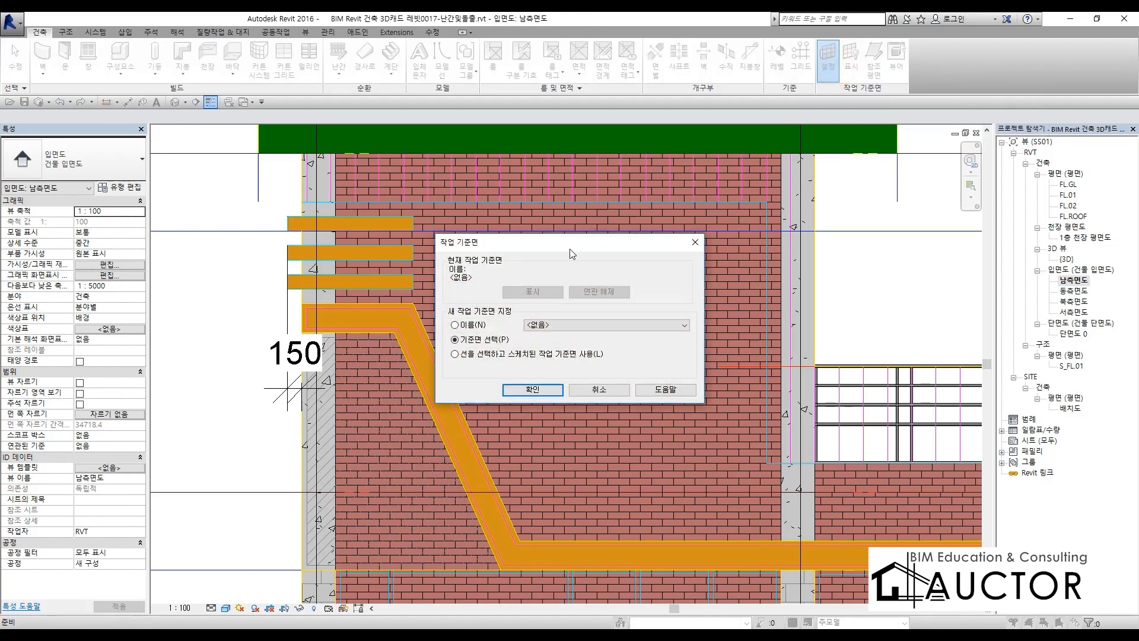
left_click(529, 386)
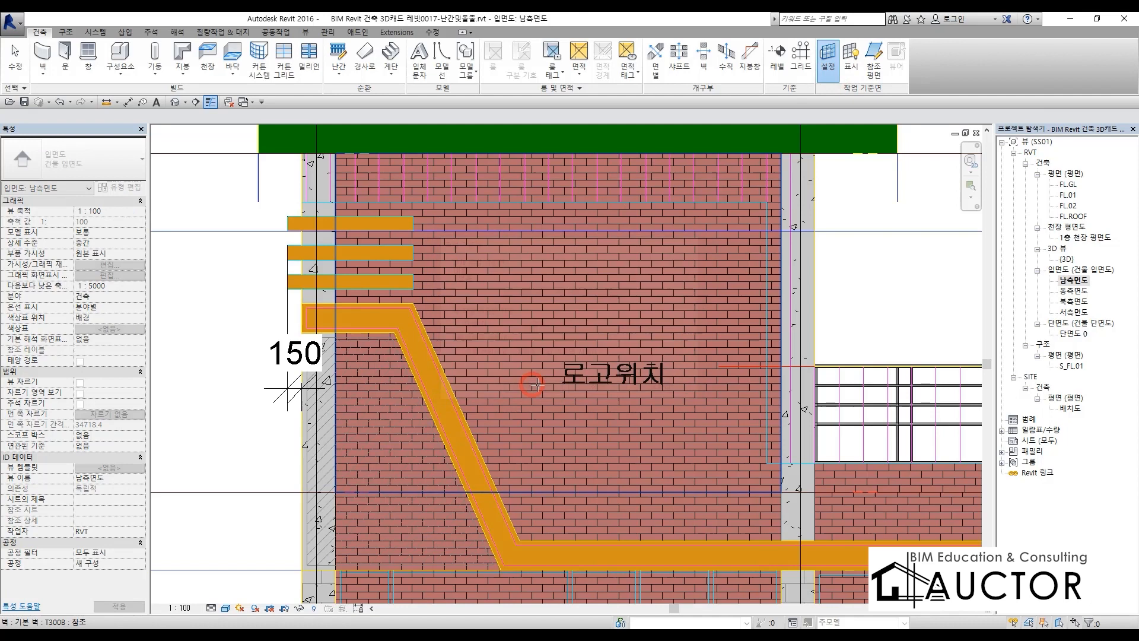
left_click(590, 294)
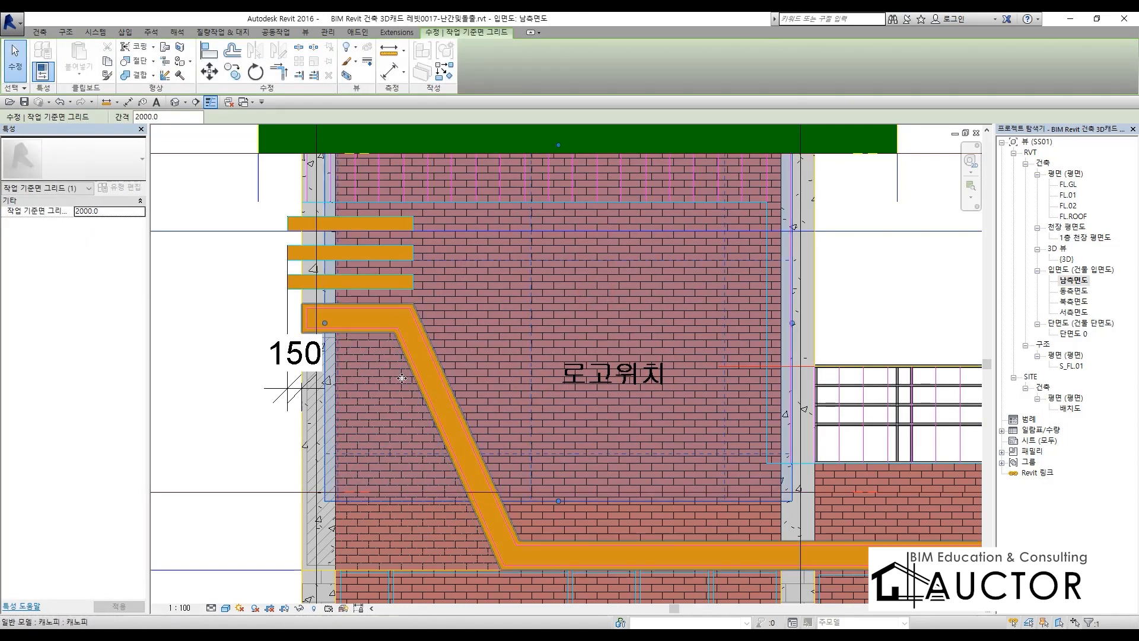
key("Escape")
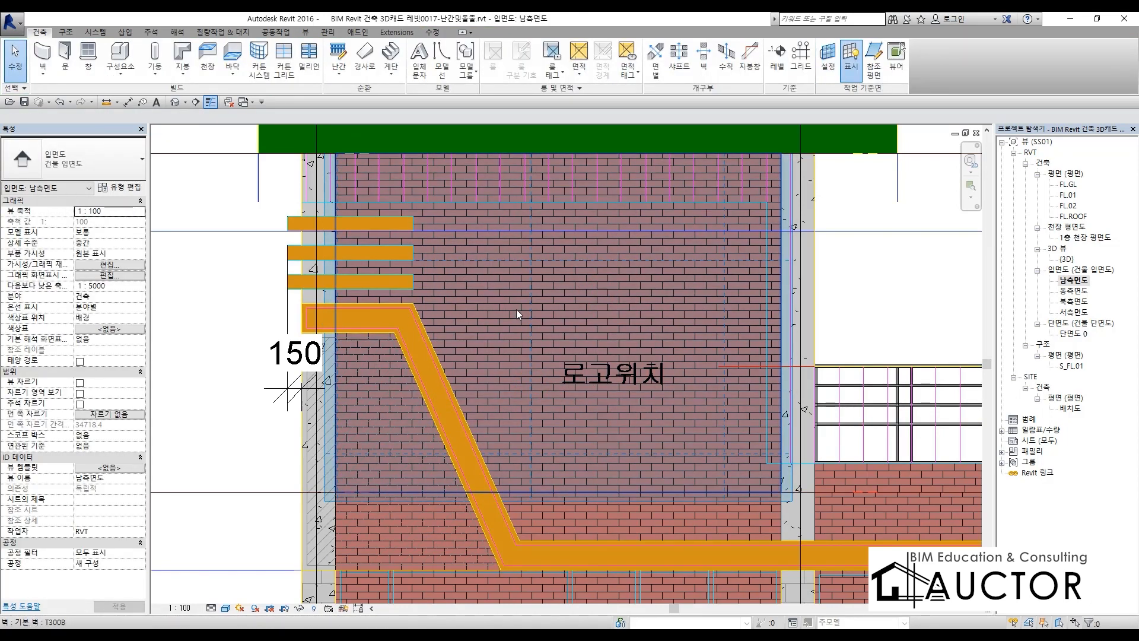
left_click(851, 59)
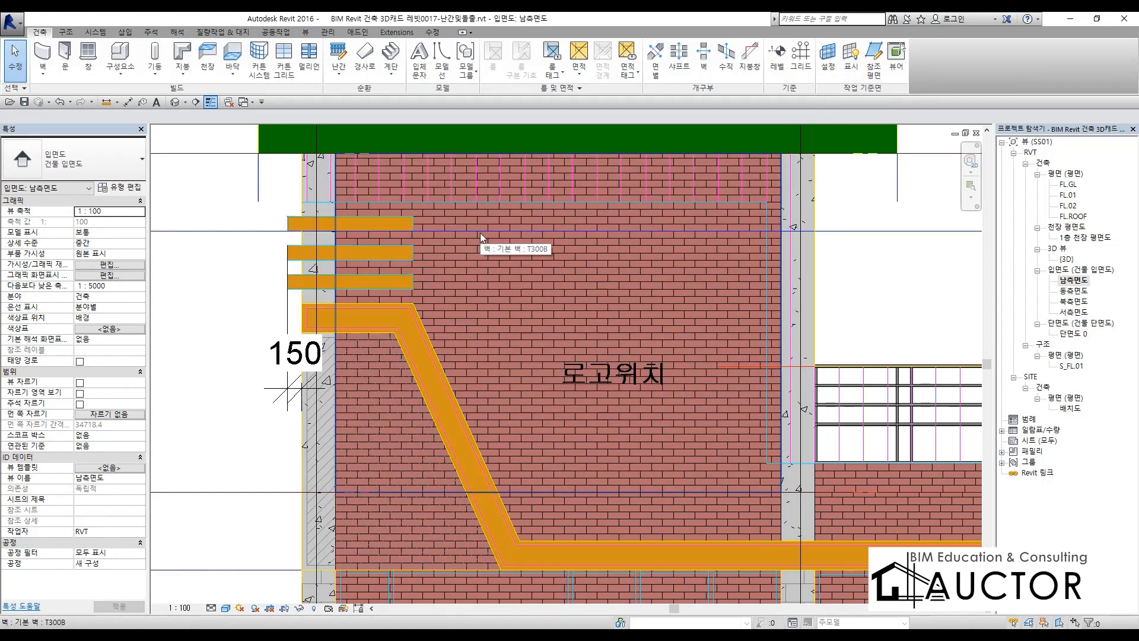
key("ctrl+F1")
mouse_move(422, 104)
left_mouse_down()
mouse_move(409, 83)
mouse_move(445, 33)
mouse_move(452, 95)
mouse_move(424, 84)
mouse_move(380, 94)
mouse_move(428, 97)
left_mouse_up()
key("ctrl+F1")
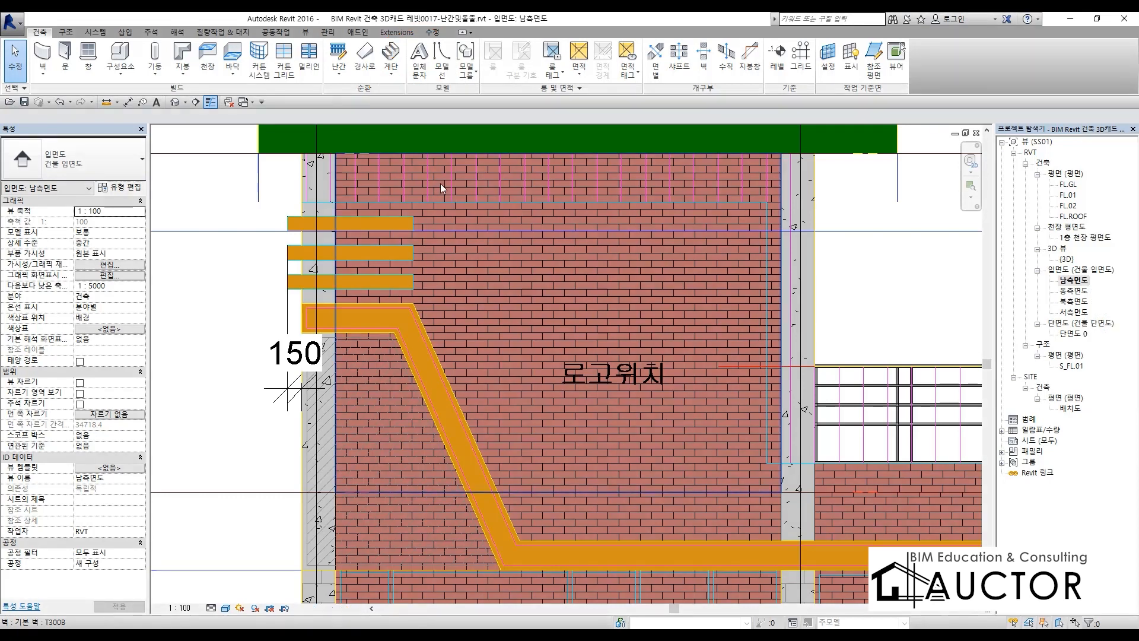
Create the model text "REVIT BD" and place it on the upper brick wall over the 로고위치 mark.
left_click(420, 65)
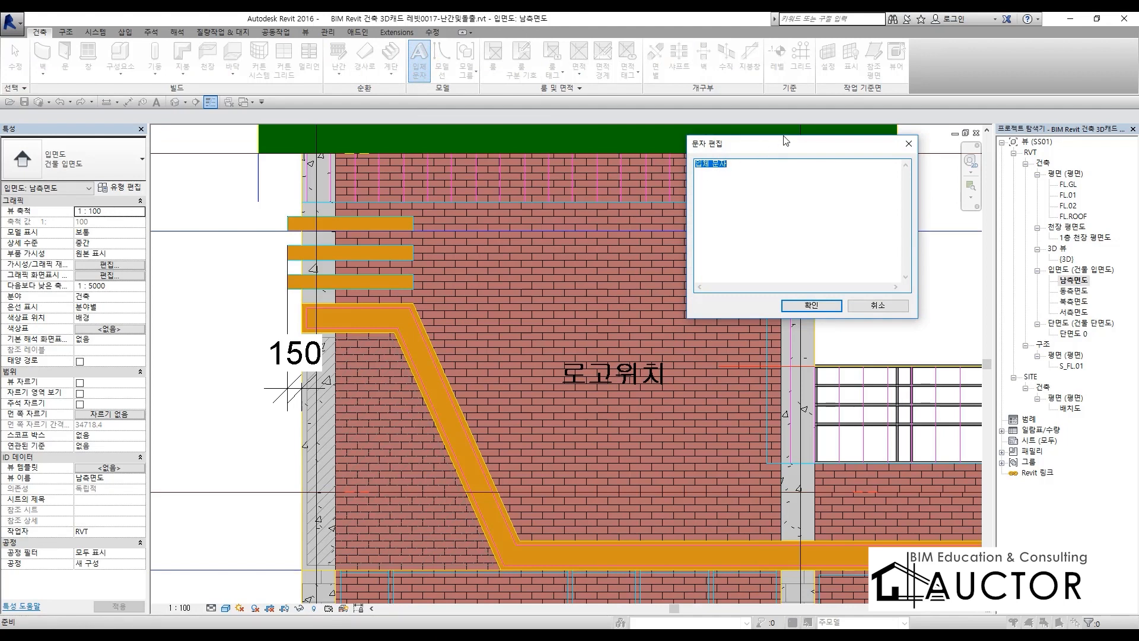
left_click_drag(774, 148, 722, 166)
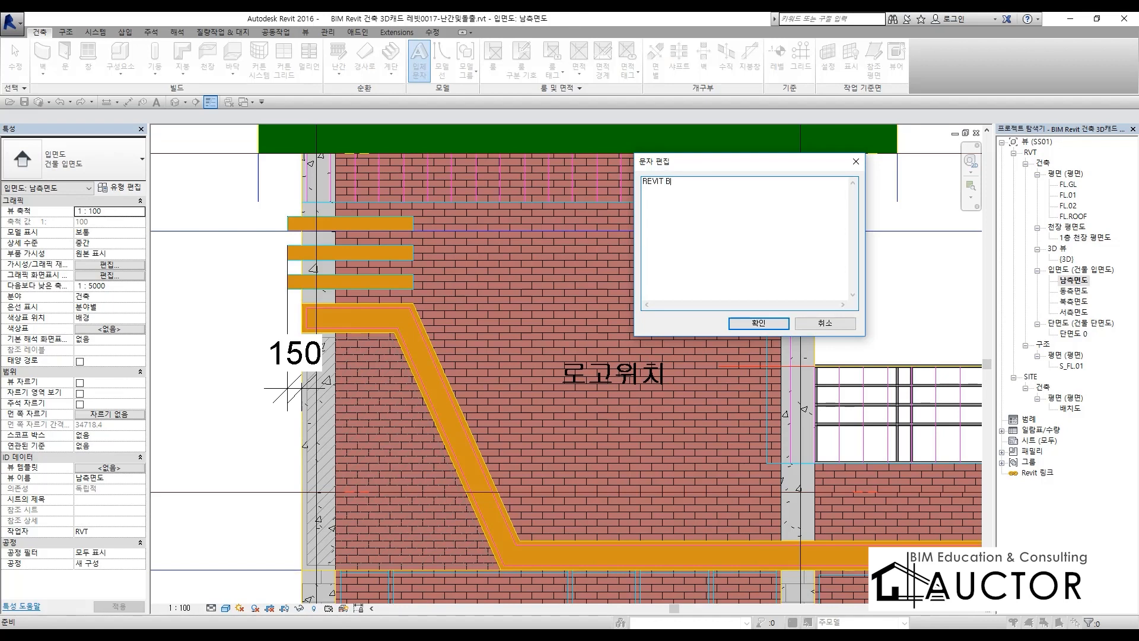
left_click(759, 323)
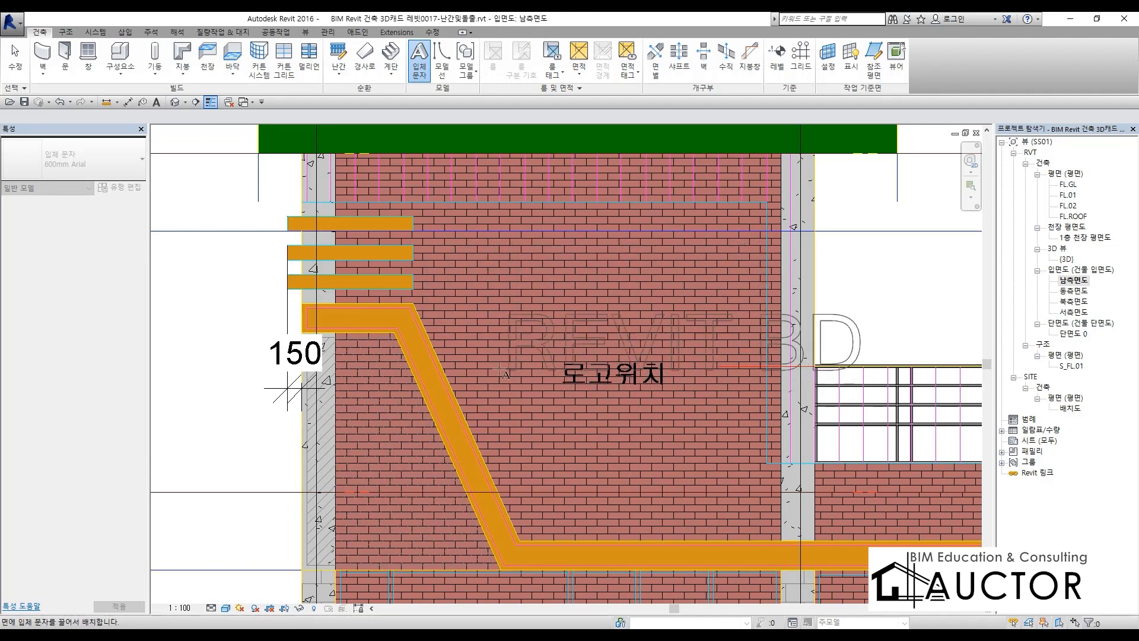
left_click(467, 360)
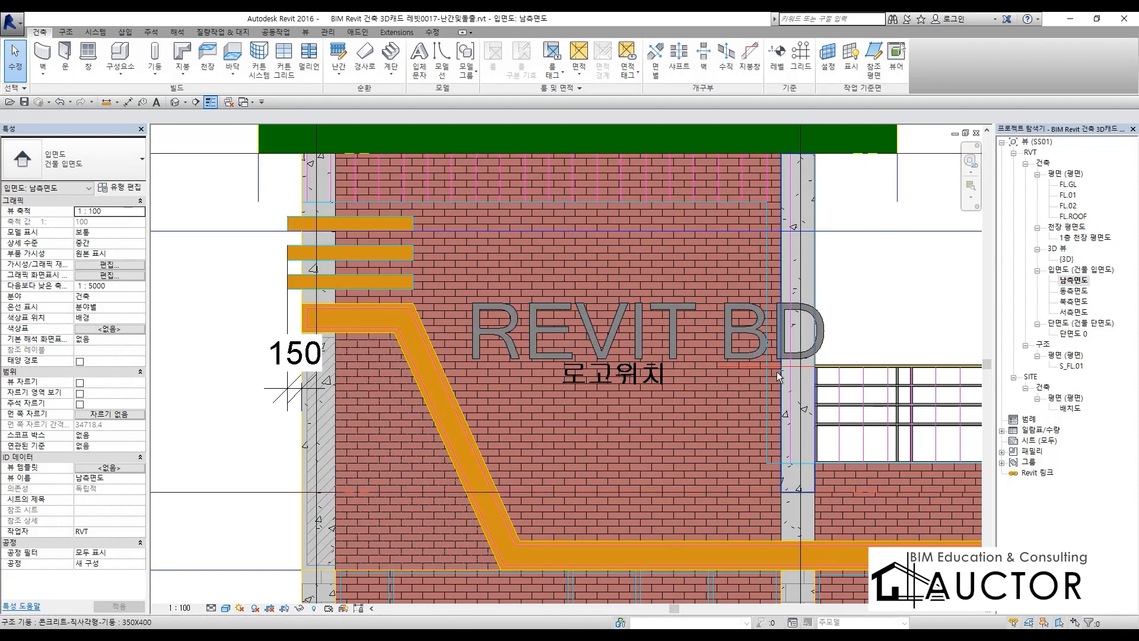
Switch to the 3D view and examine the REVIT BD text on the wall and its properties.
middle_click_drag(778, 299, 729, 334)
key("ctrl+Tab")
middle_click_drag(469, 364, 624, 407)
scroll(386, 374, "up", 5)
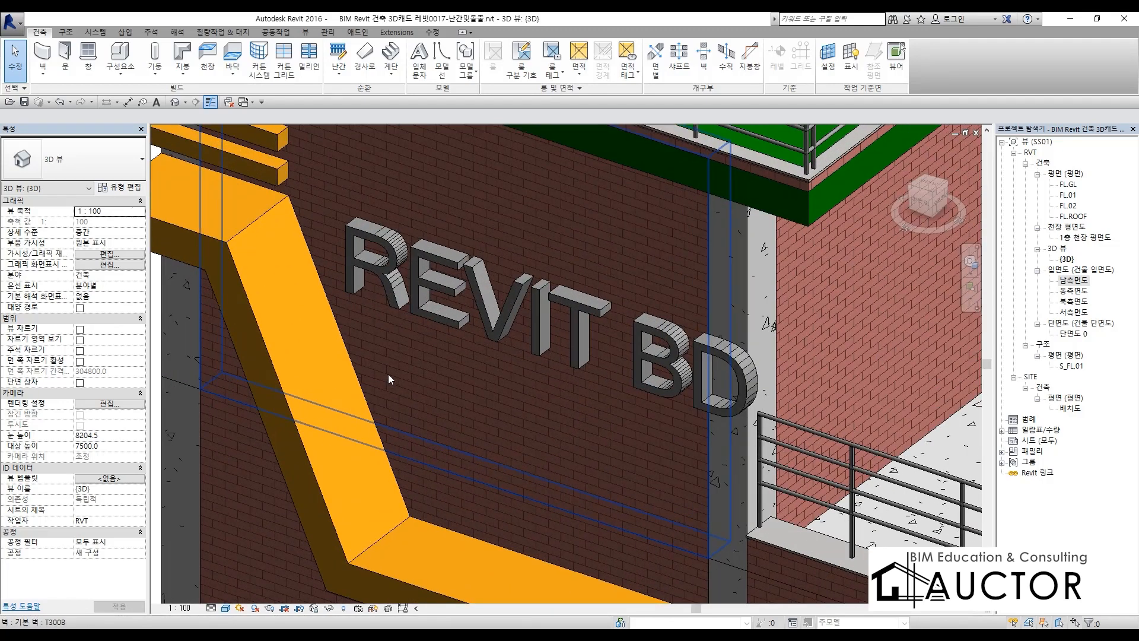
left_click(437, 297)
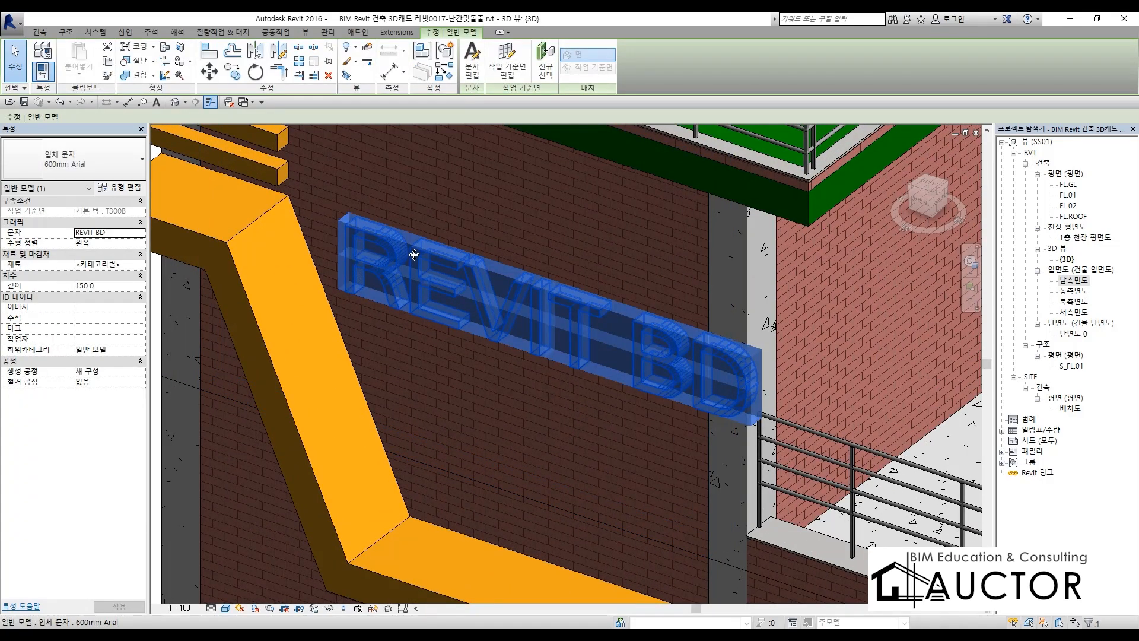
scroll(421, 259, "down", 5)
left_click(300, 301)
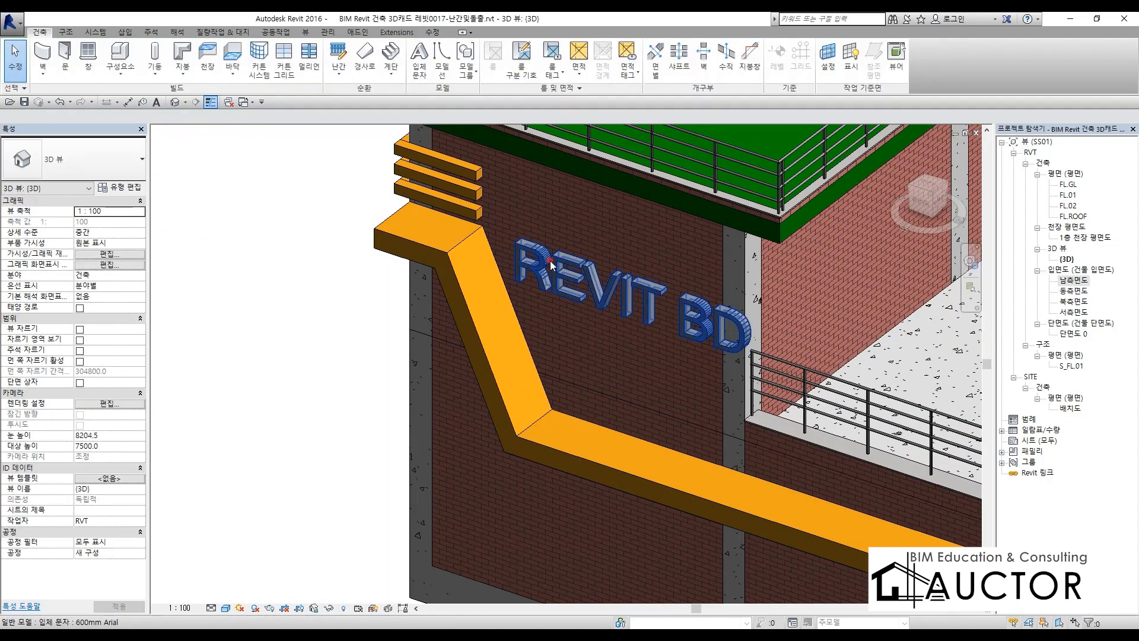
left_click(550, 261)
left_click(469, 62)
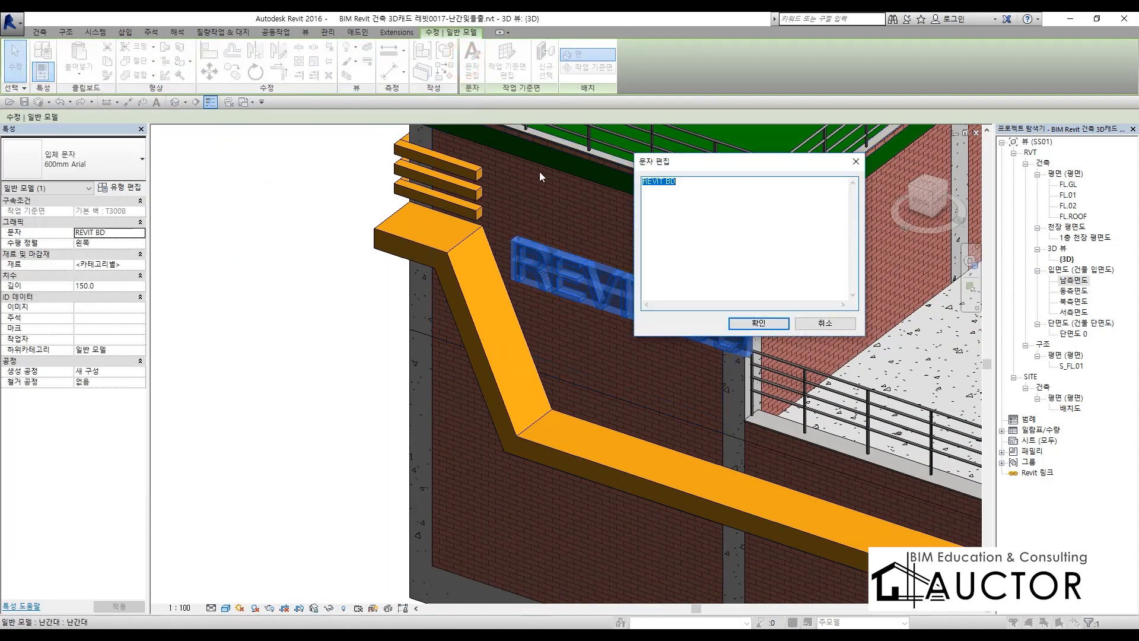
left_click(829, 323)
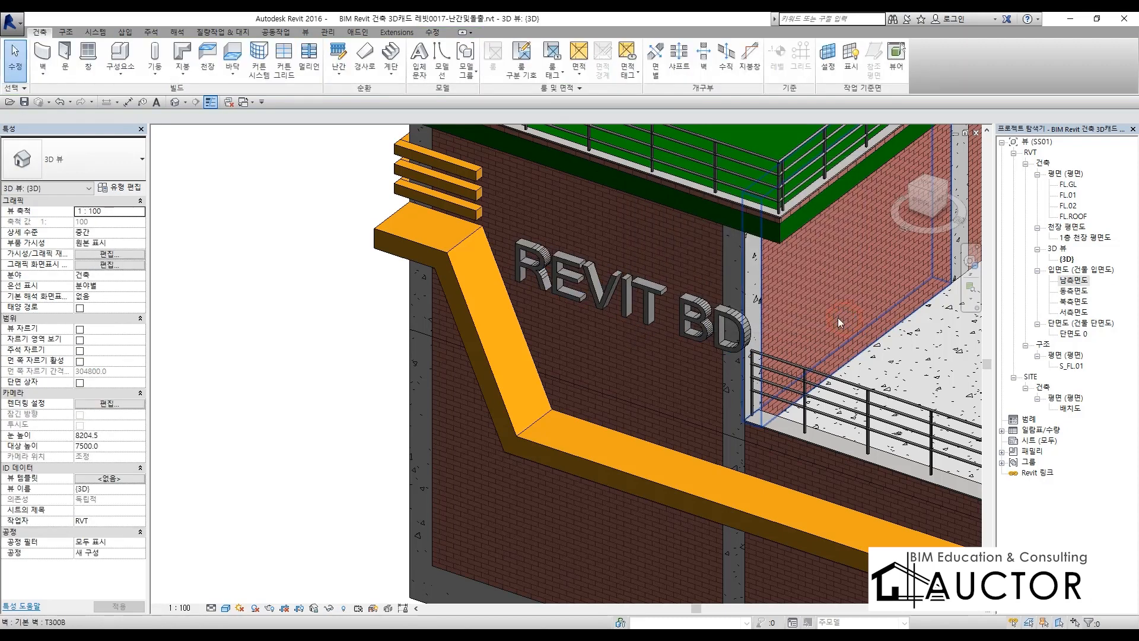
Duplicate the REVIT BD model text's 600mm Arial type under the name 3D TITLE.
left_click(653, 293)
mouse_move(432, 54)
left_mouse_down()
mouse_move(466, 102)
mouse_move(500, 66)
mouse_move(456, 106)
left_mouse_up()
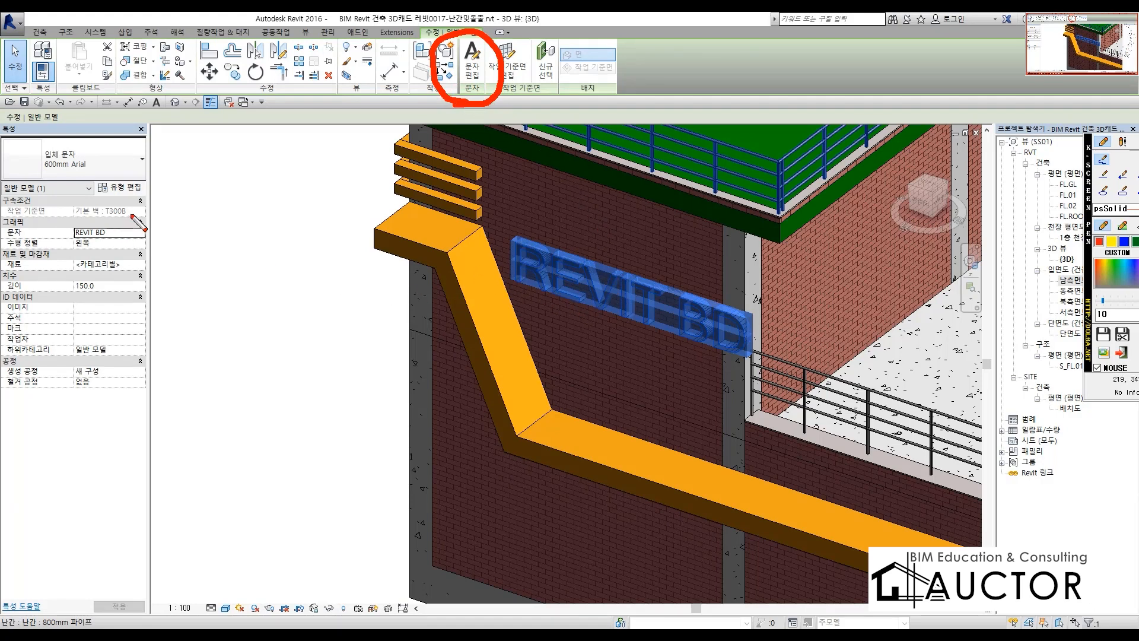
mouse_move(153, 203)
left_mouse_down()
mouse_move(86, 205)
mouse_move(152, 166)
mouse_move(155, 221)
mouse_move(463, 257)
mouse_move(415, 268)
left_mouse_up()
key("Escape")
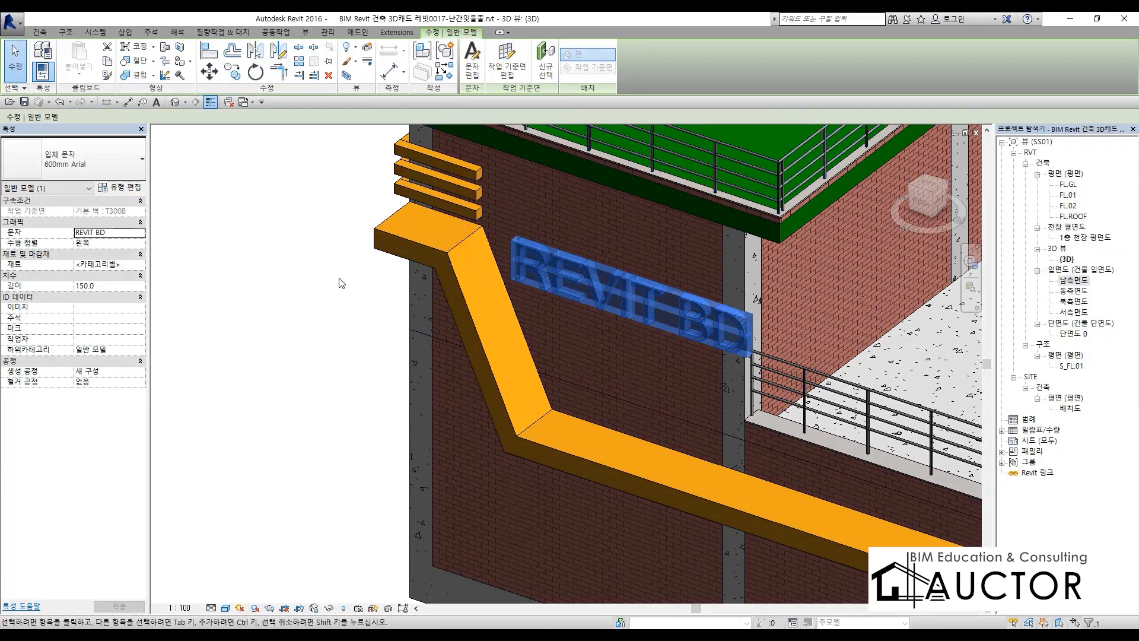
left_click(131, 190)
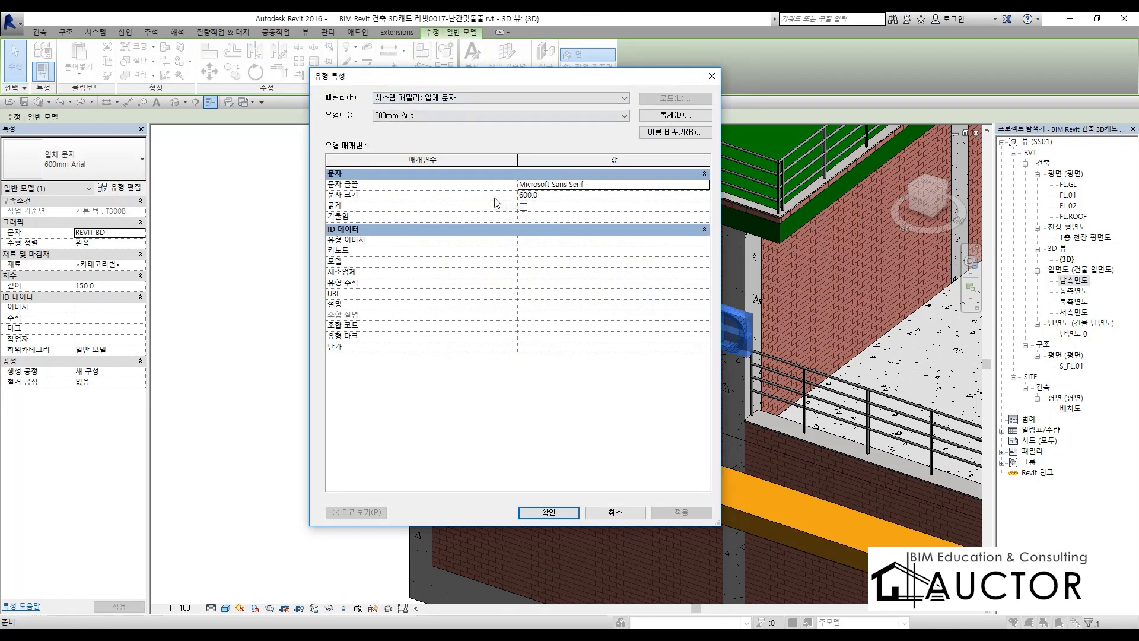
left_click(702, 119)
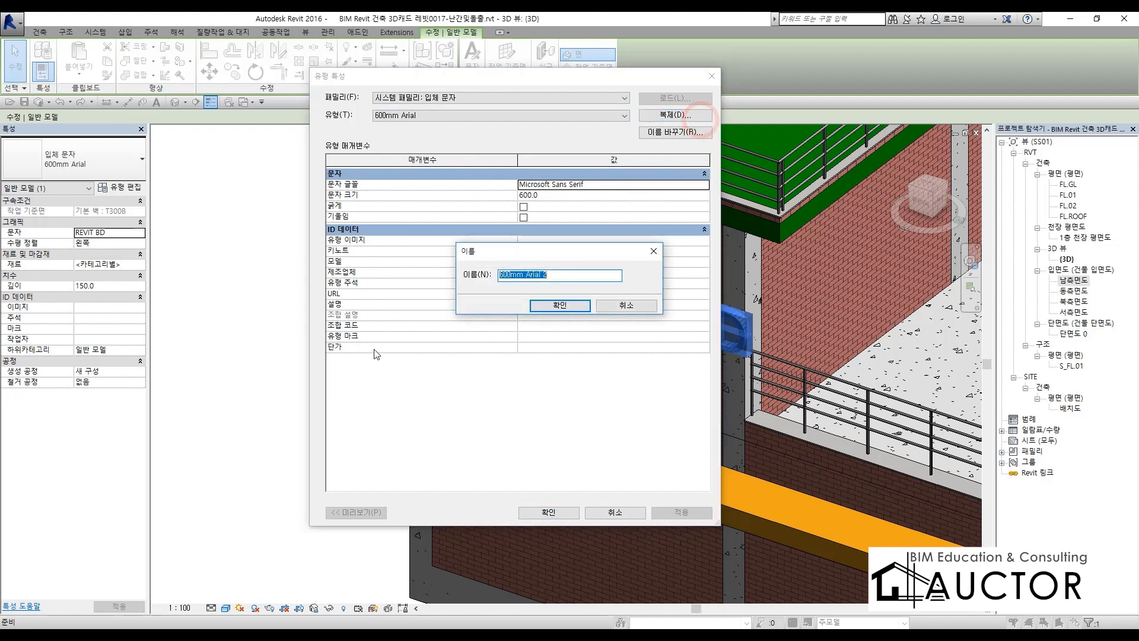
type("TITLE")
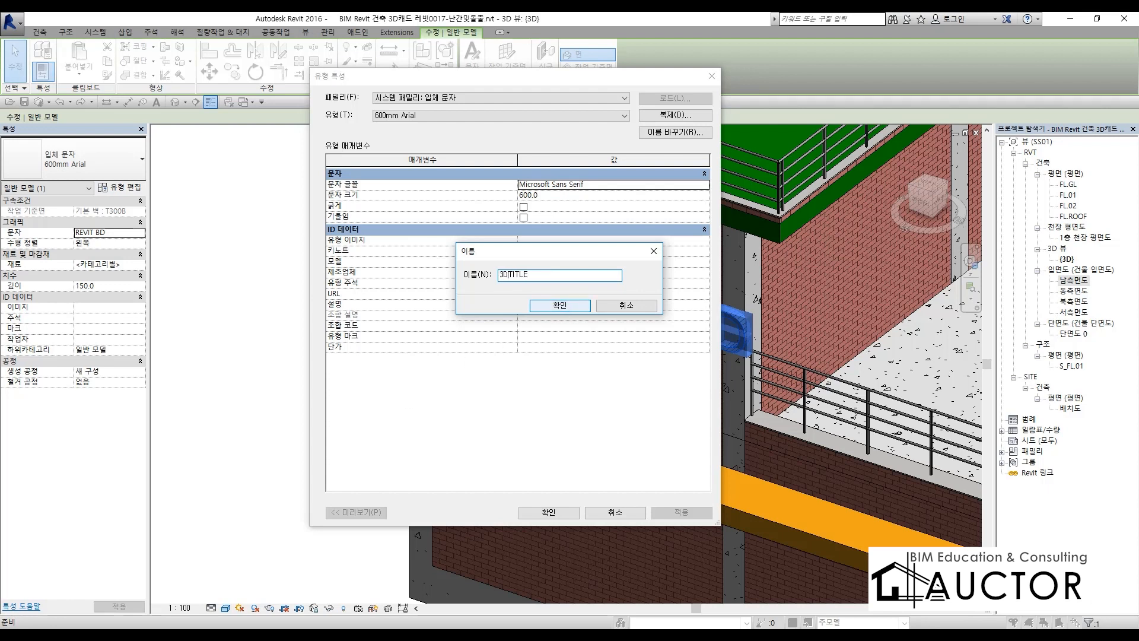
left_click(562, 305)
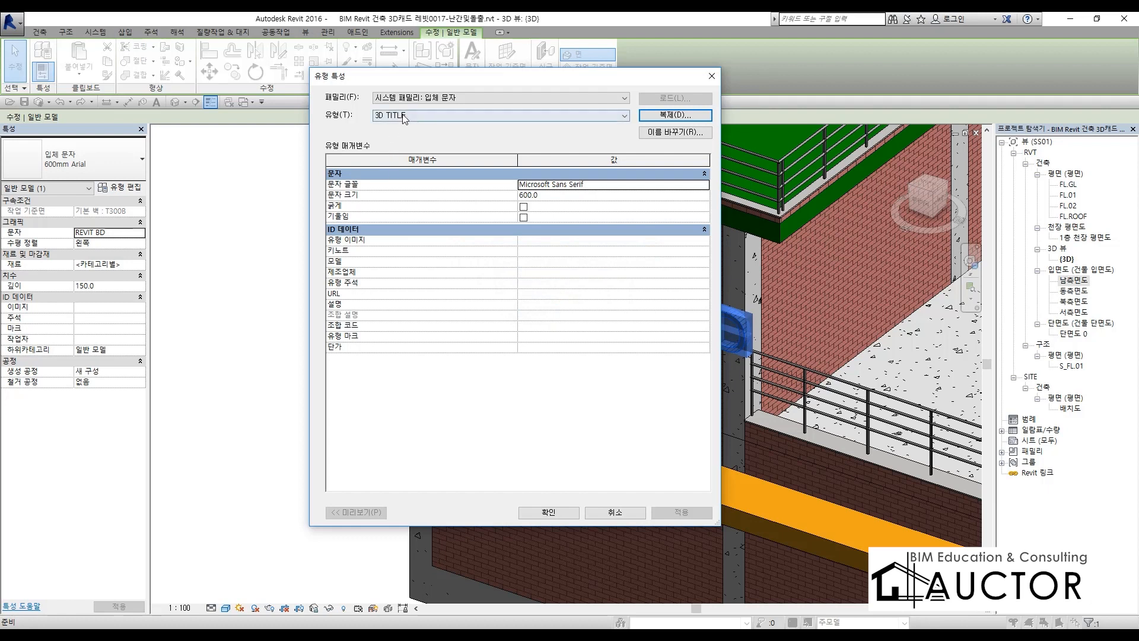
Set the text font of the 3D TITLE type to Century Gothic.
left_click(704, 184)
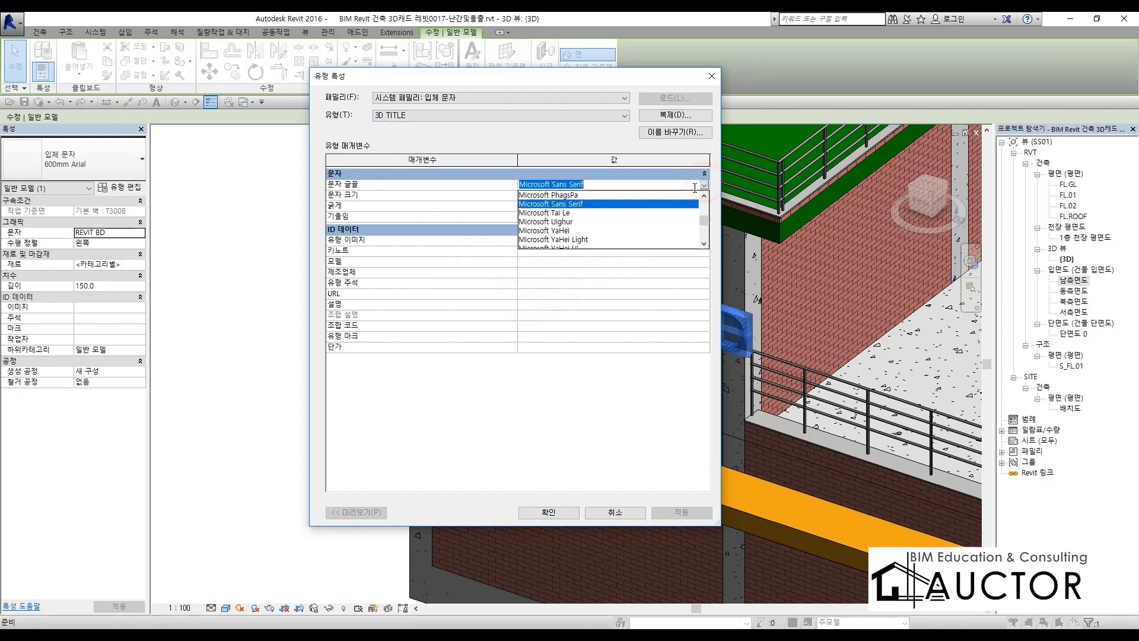
scroll(606, 225, "up", 15)
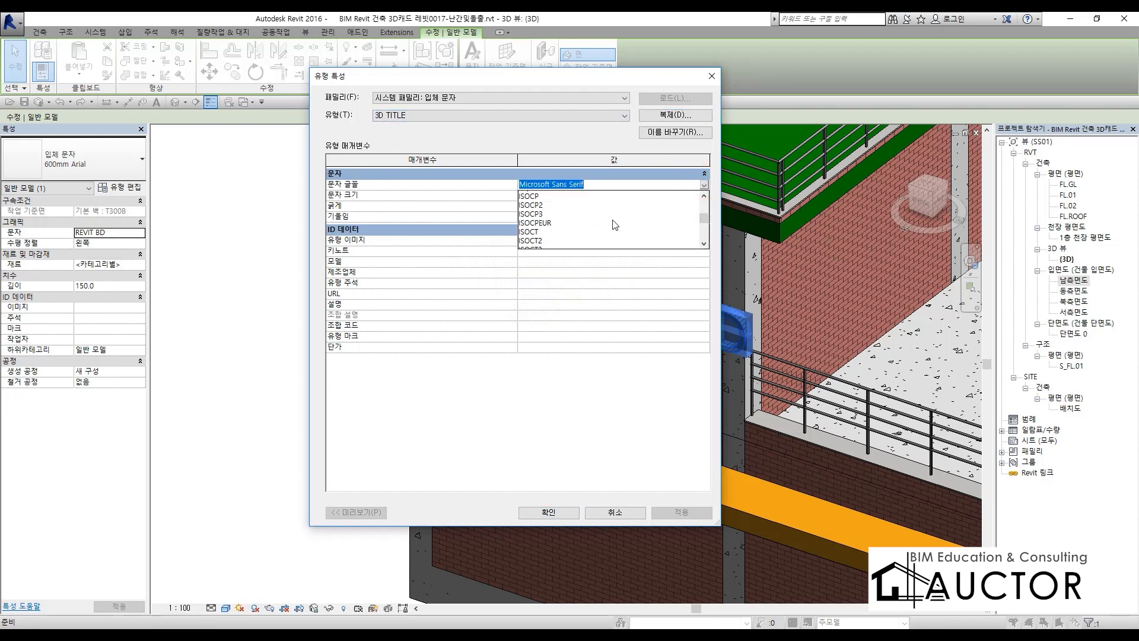
scroll(620, 225, "up", 20)
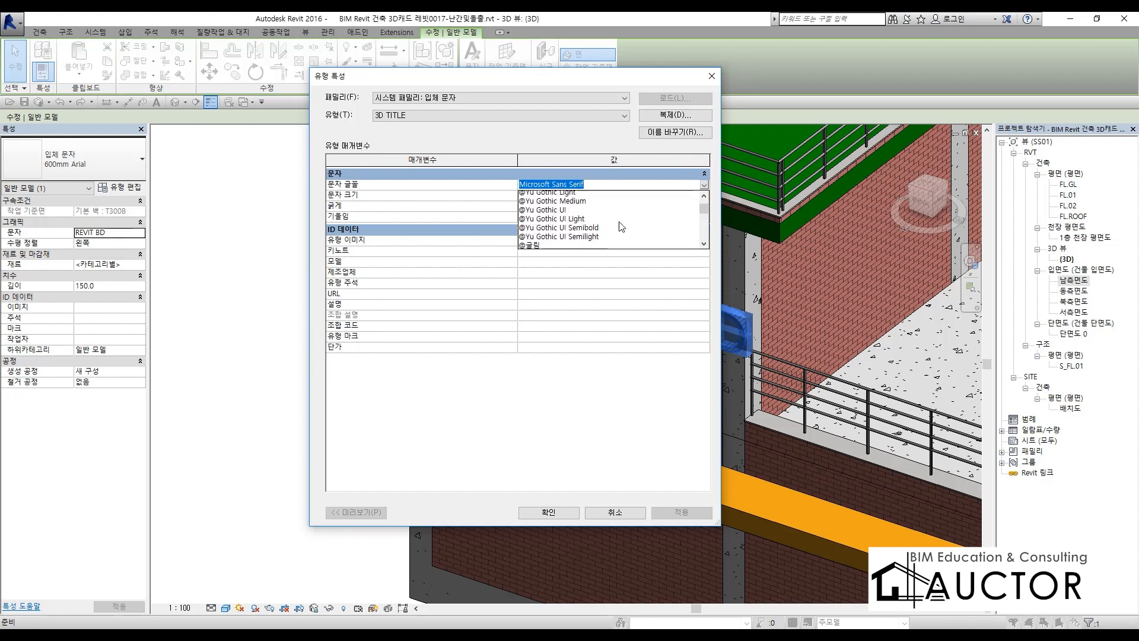
scroll(620, 226, "down", 20)
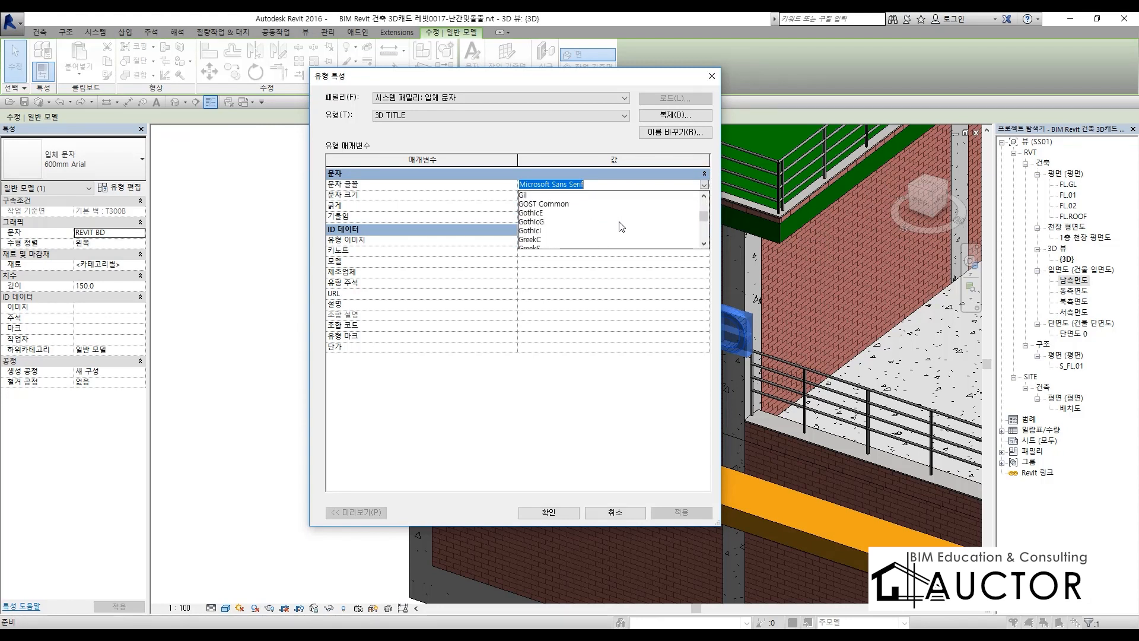
scroll(620, 226, "up", 10)
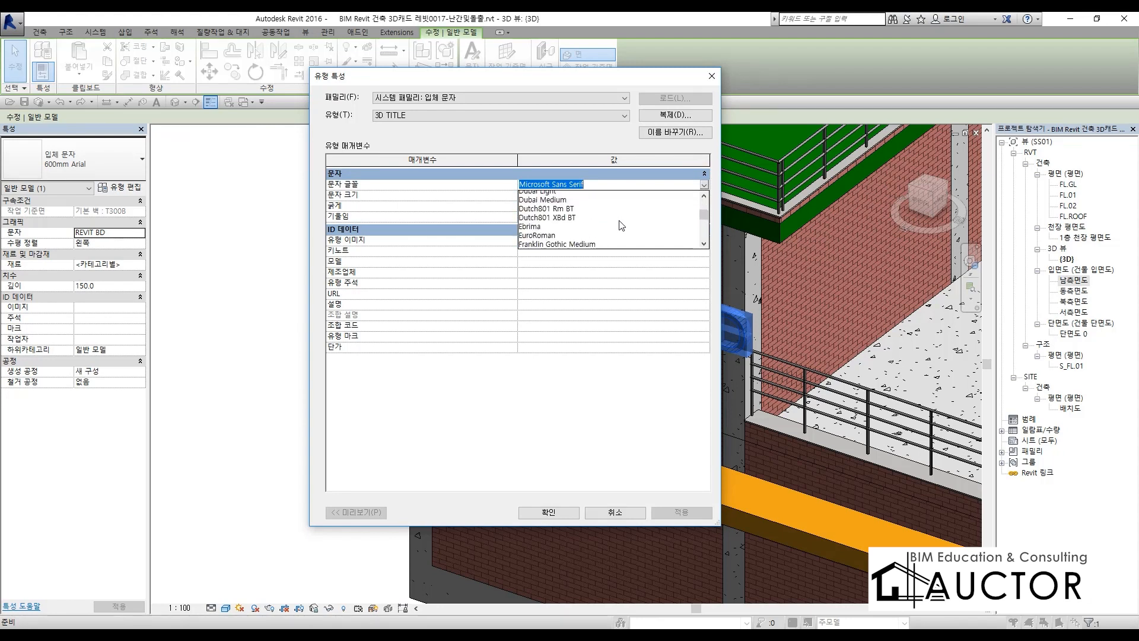
scroll(620, 225, "down", 15)
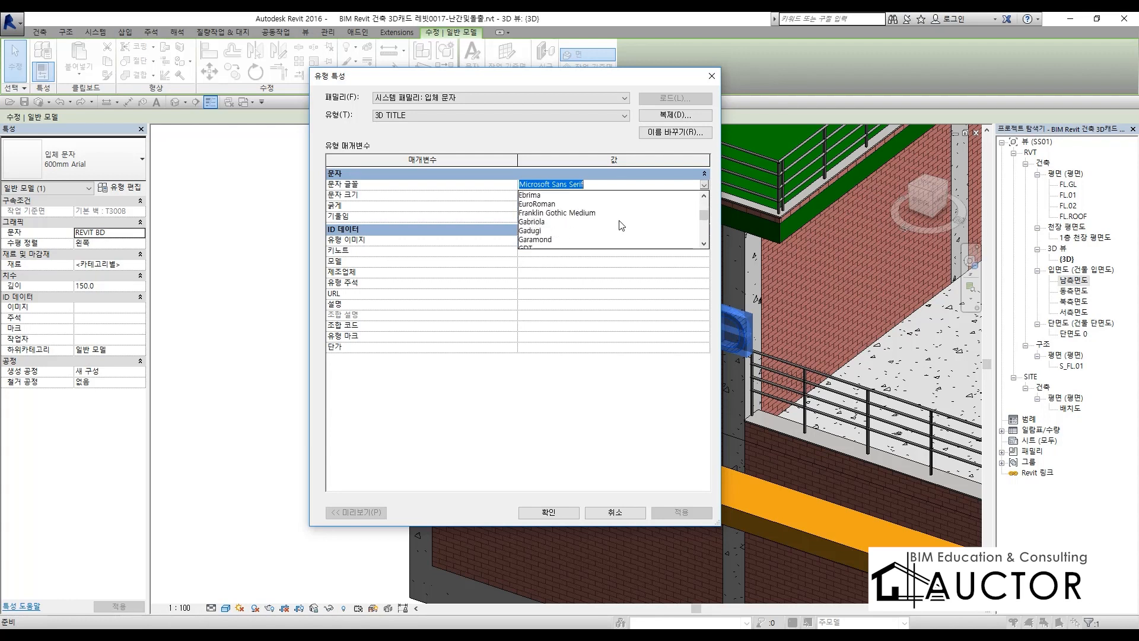
scroll(621, 226, "down", 5)
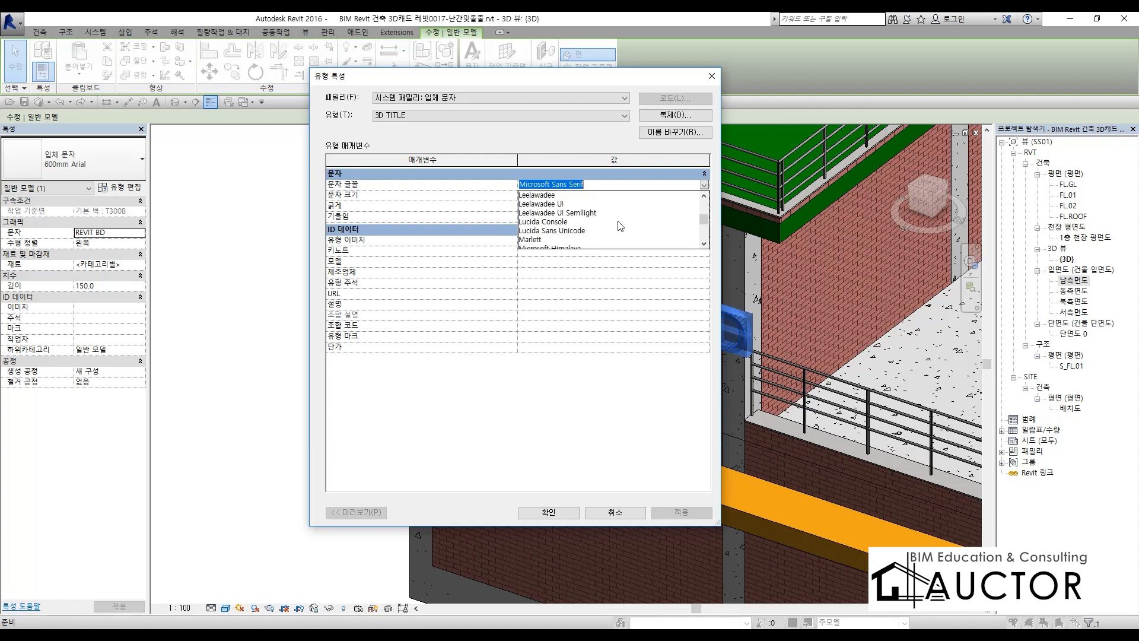
scroll(620, 226, "up", 3)
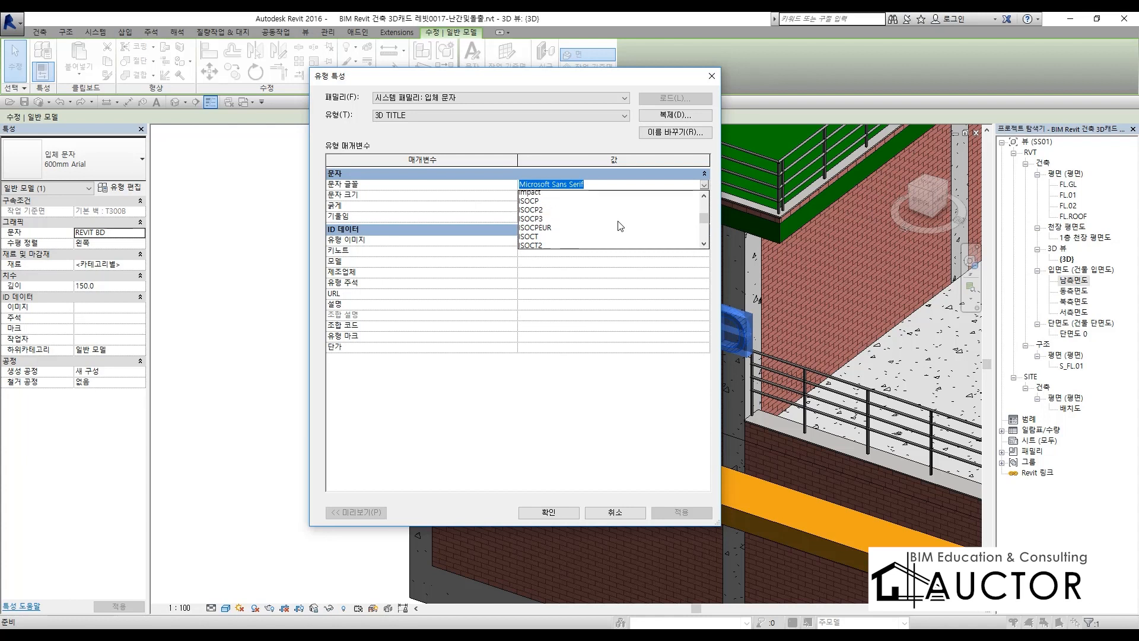
scroll(620, 226, "down", 15)
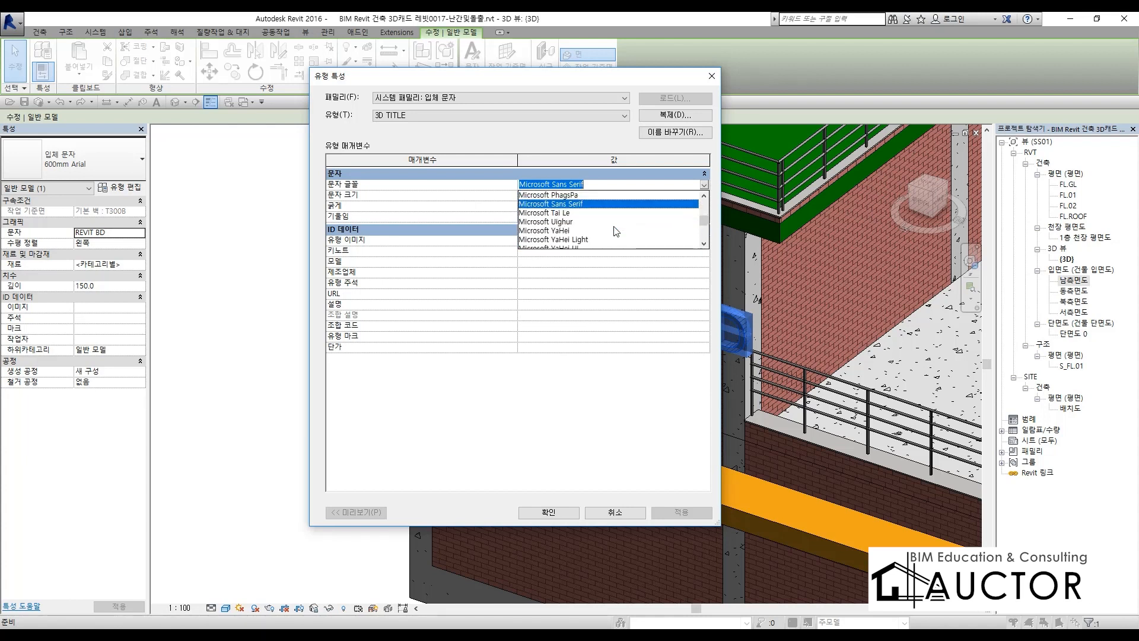
scroll(617, 231, "down", 2)
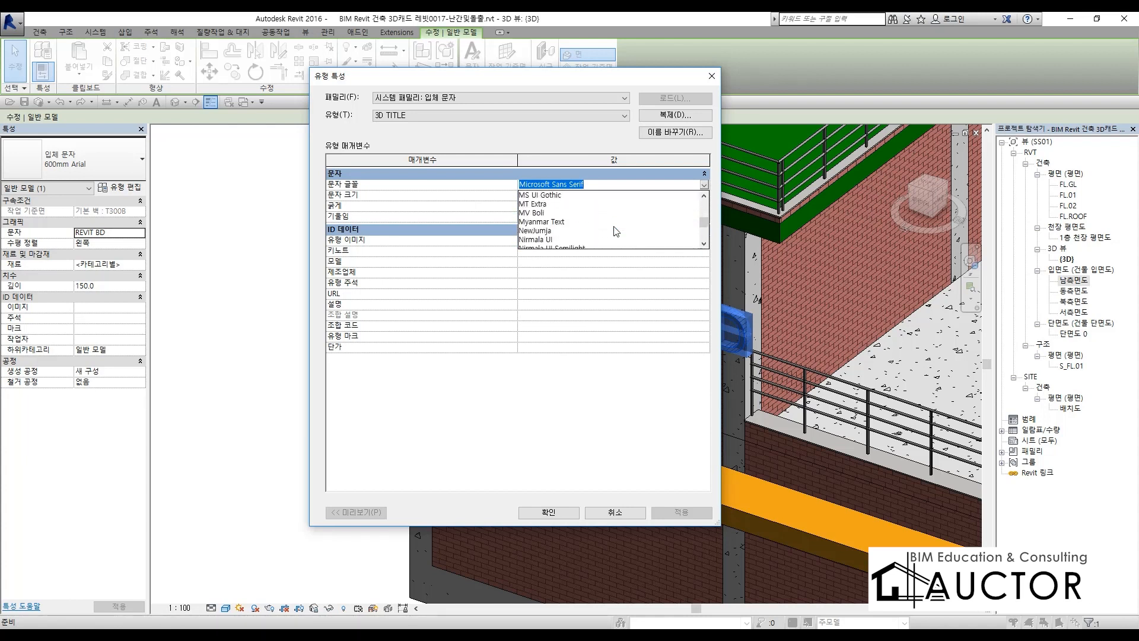
scroll(616, 232, "down", 12)
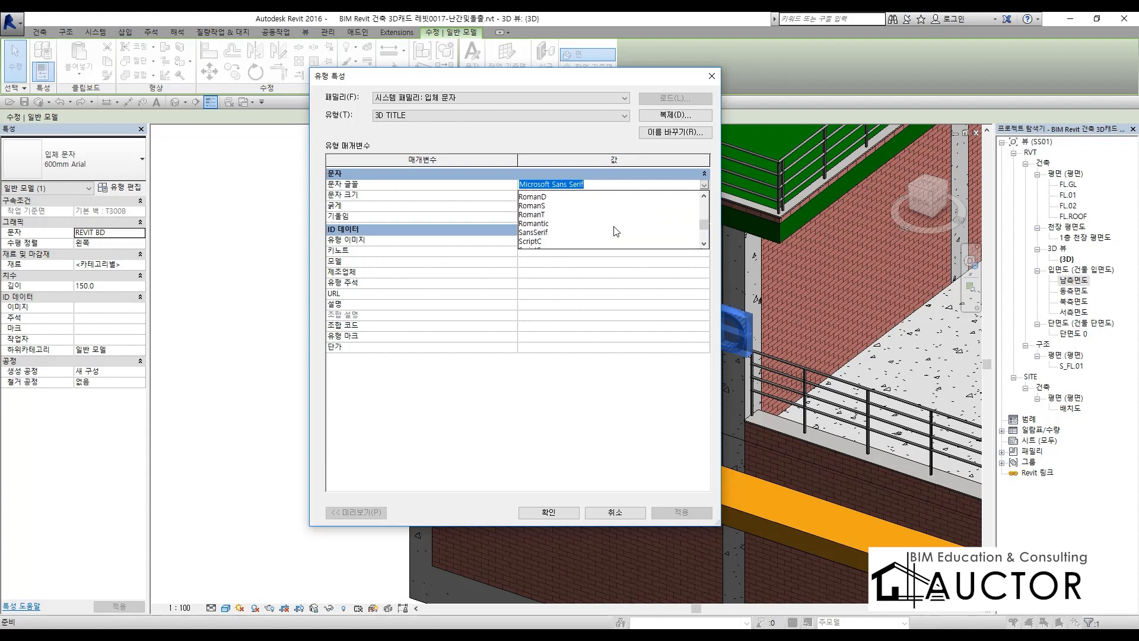
scroll(616, 232, "down", 5)
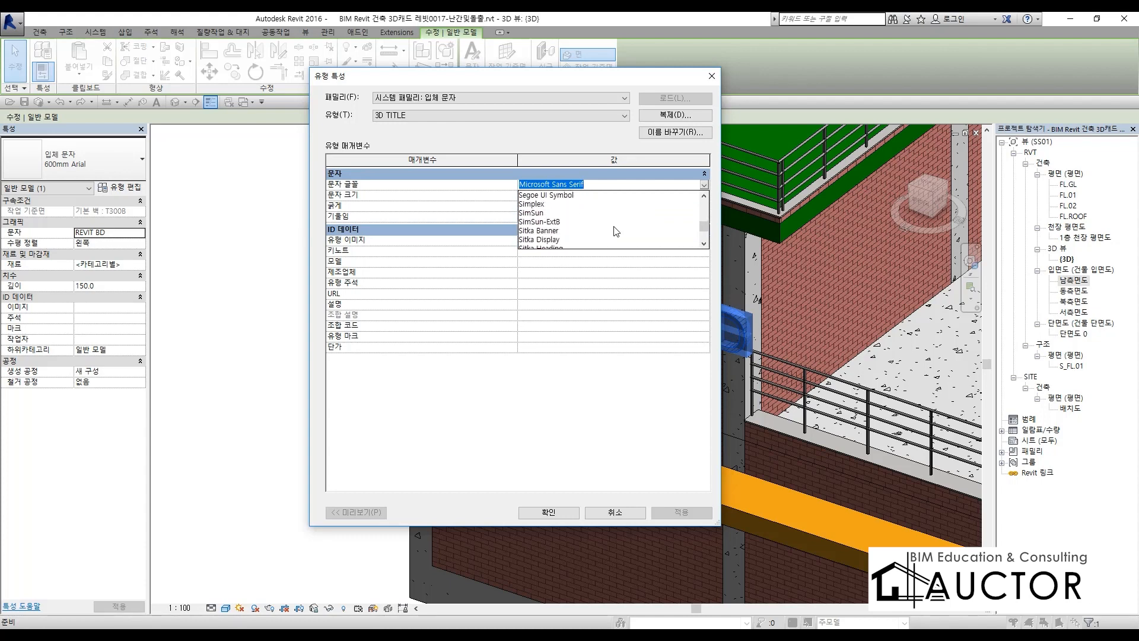
scroll(617, 232, "up", 12)
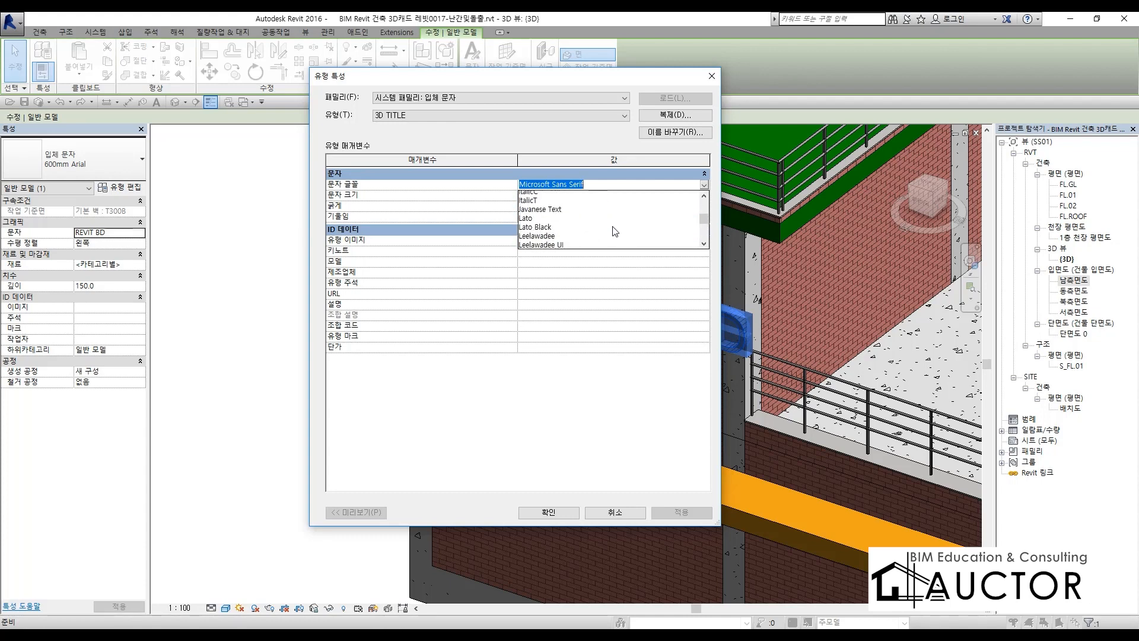
scroll(615, 231, "up", 7)
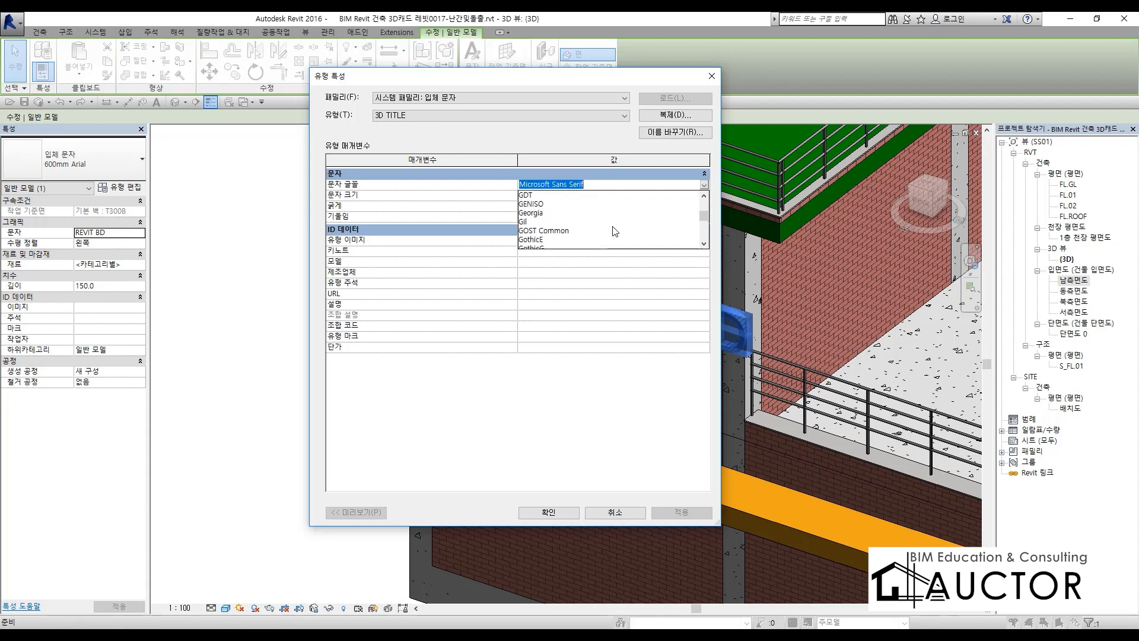
scroll(615, 231, "up", 3)
scroll(615, 231, "up", 6)
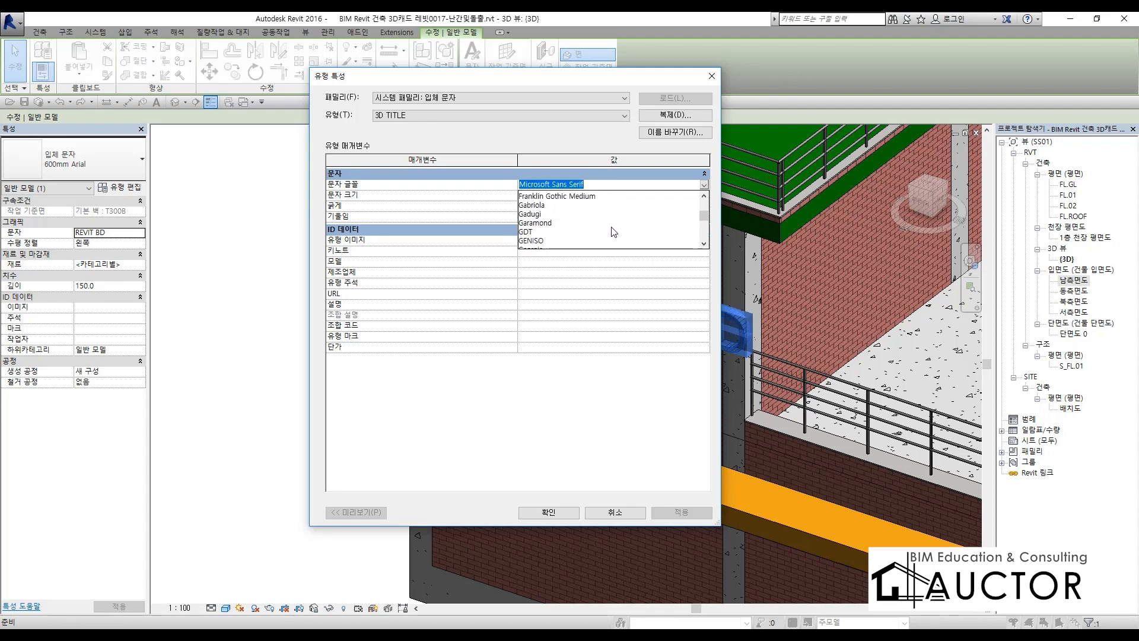
scroll(614, 231, "up", 6)
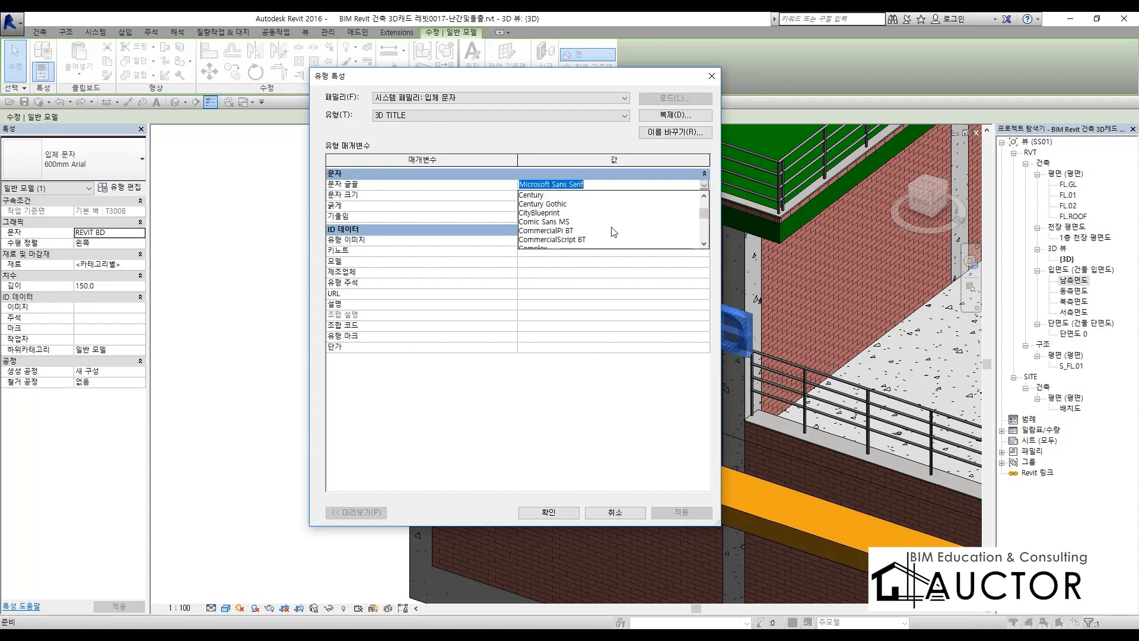
scroll(614, 232, "up", 2)
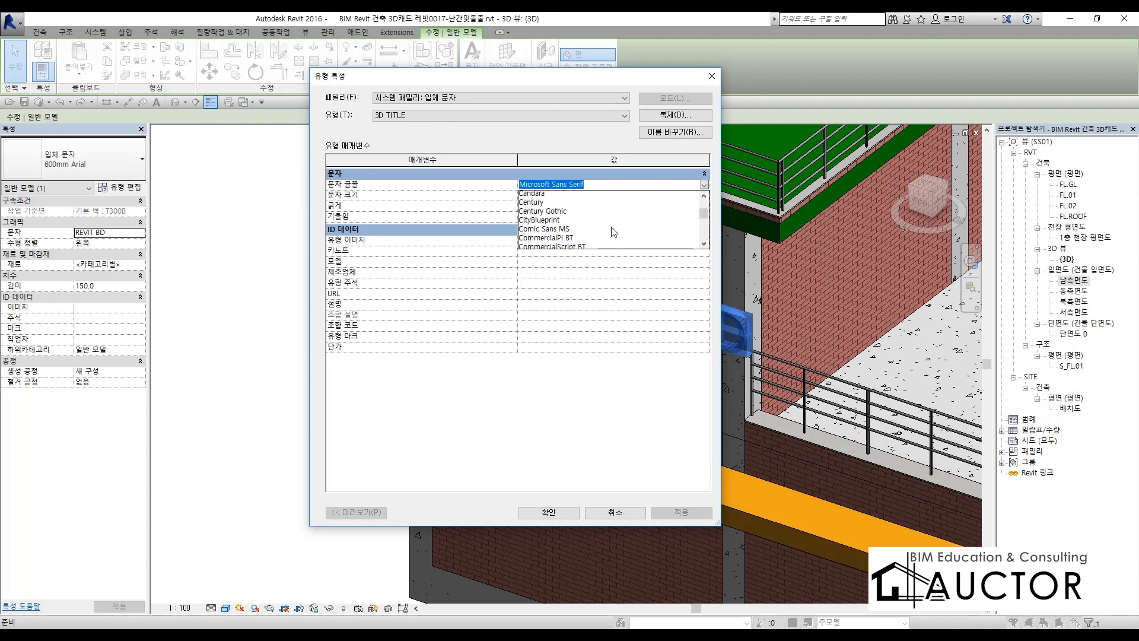
left_click(525, 230)
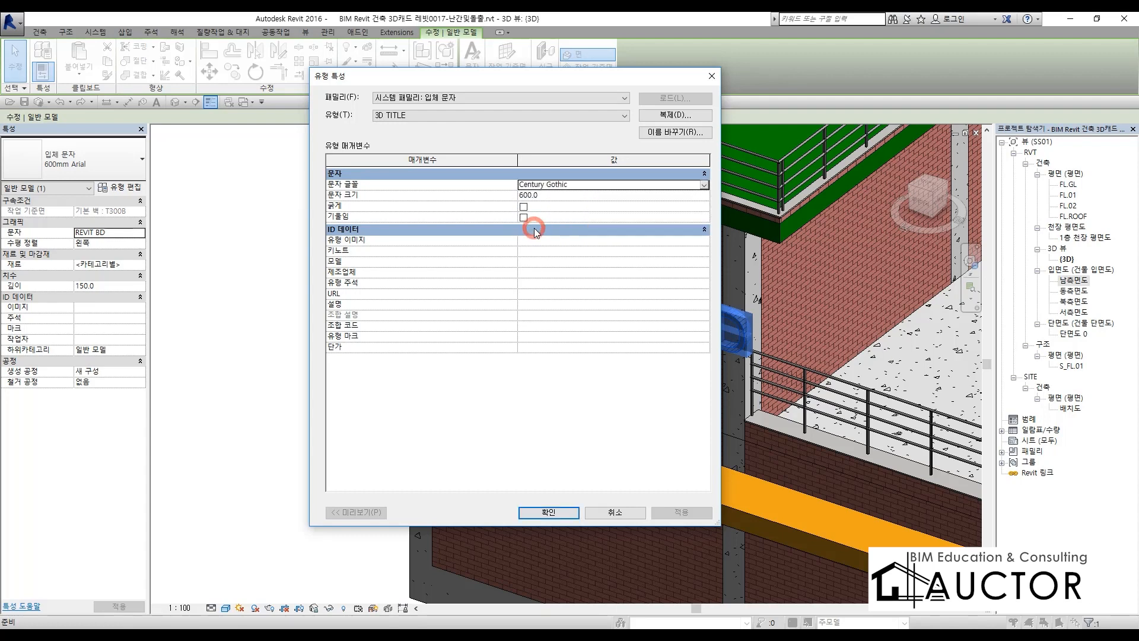
Set the 3D TITLE type's text size to 400 and apply the type to the REVIT BD text.
left_click(567, 195)
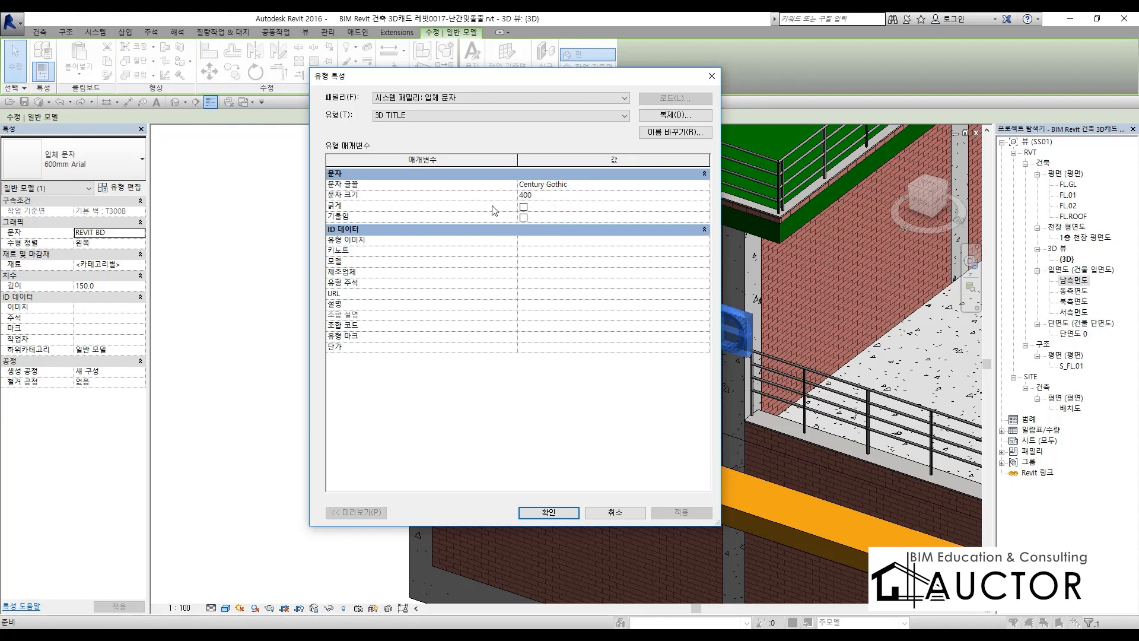
left_click(552, 381)
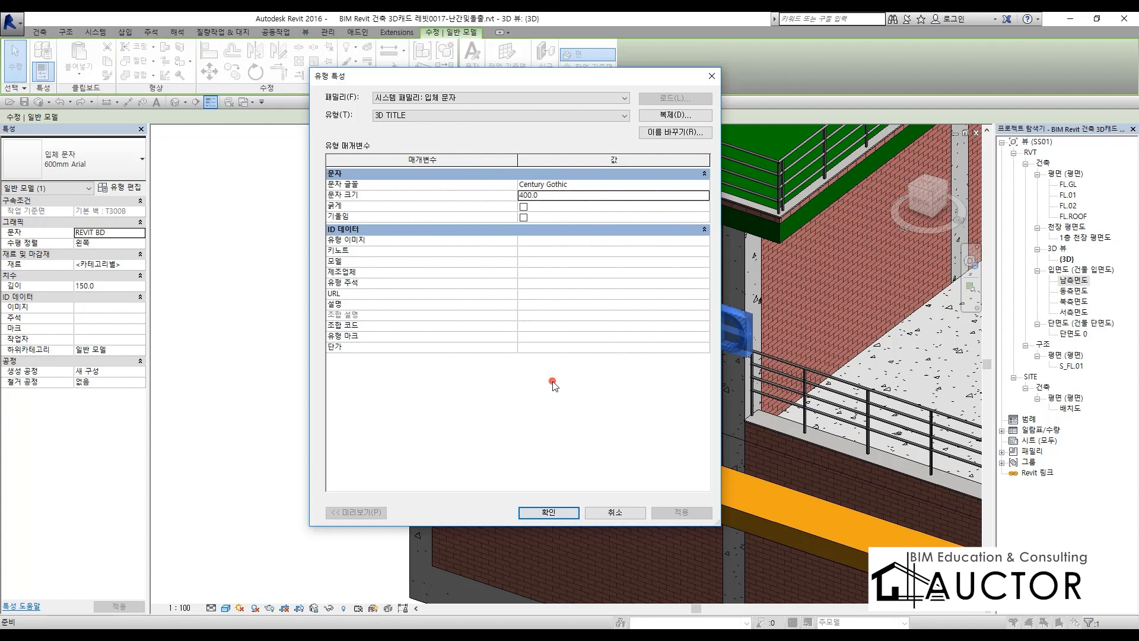
left_click(548, 513)
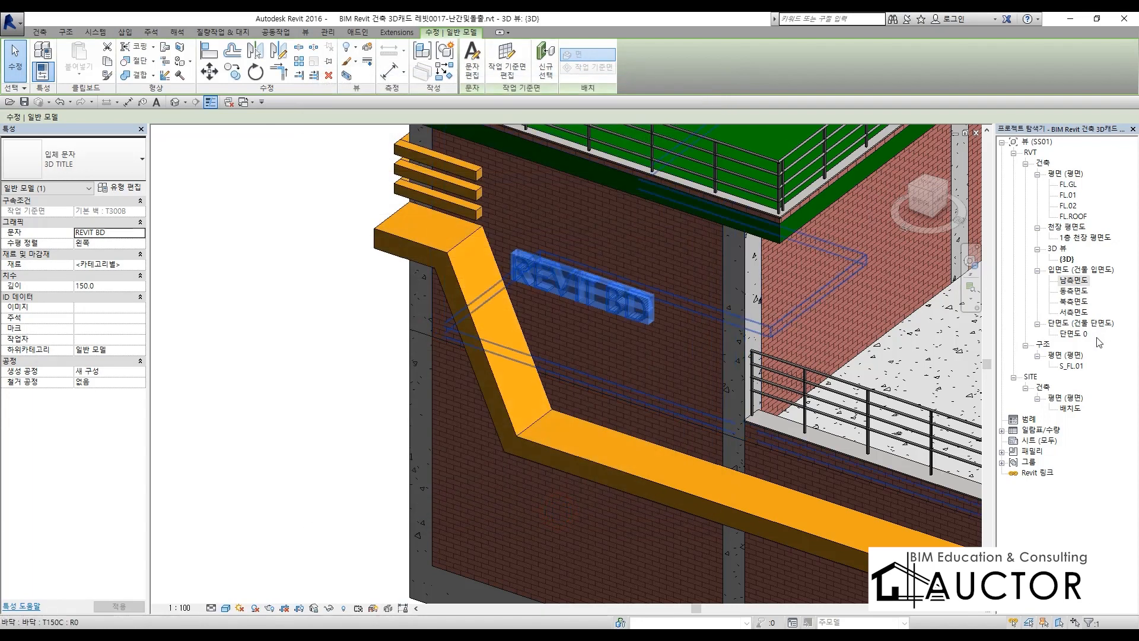
In the 남측면도 elevation, move the REVIT BD text onto the 로고위치 mark on the upper brick wall.
double_click(1071, 280)
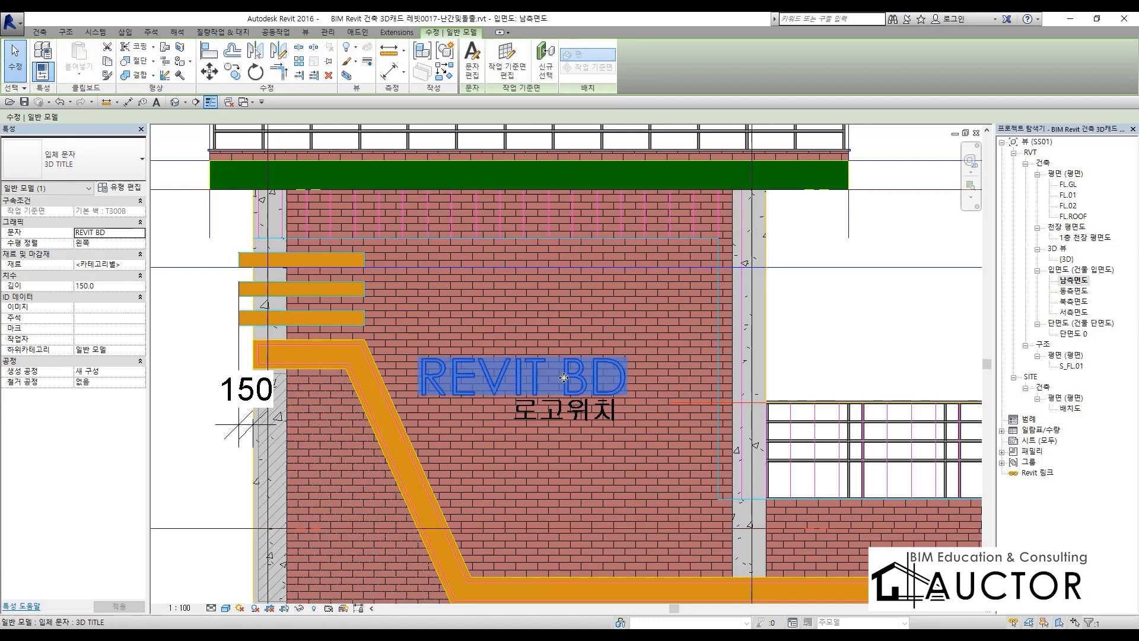
left_click_drag(574, 376, 617, 410)
key("Escape")
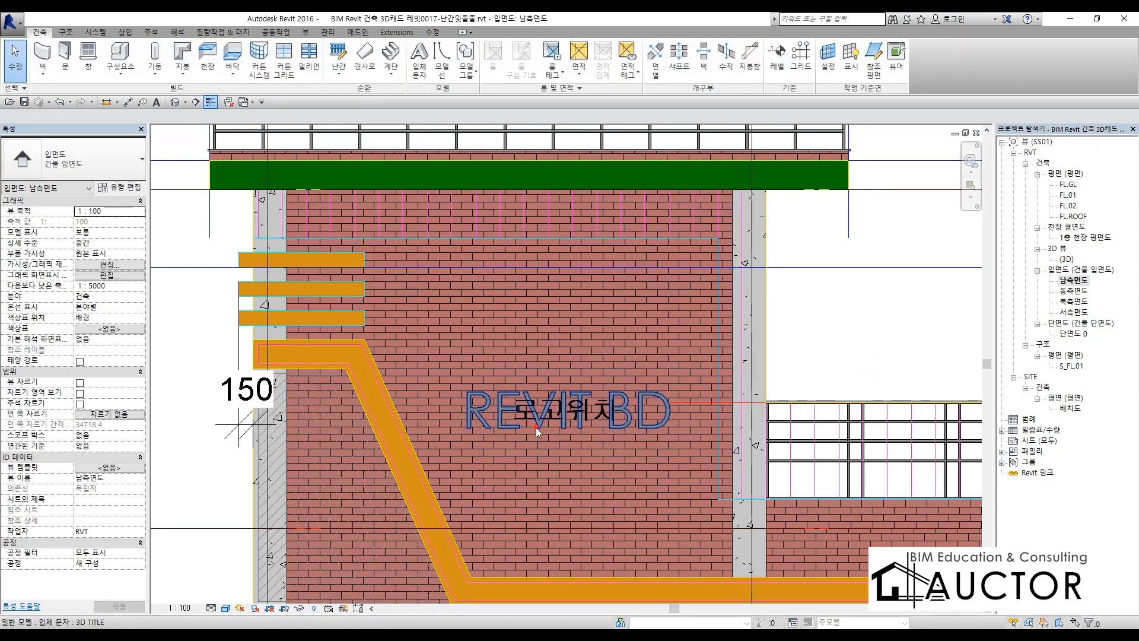
Assign the 페인트- 보라색 material to the REVIT BD model text.
left_click(536, 427)
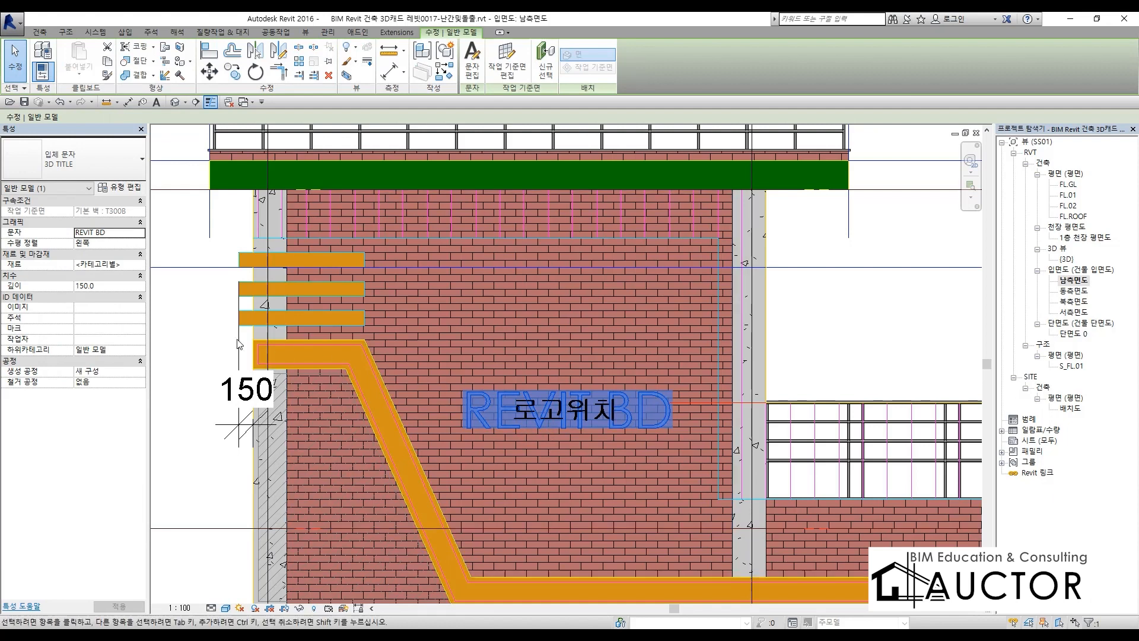
left_click(110, 287)
left_click(132, 266)
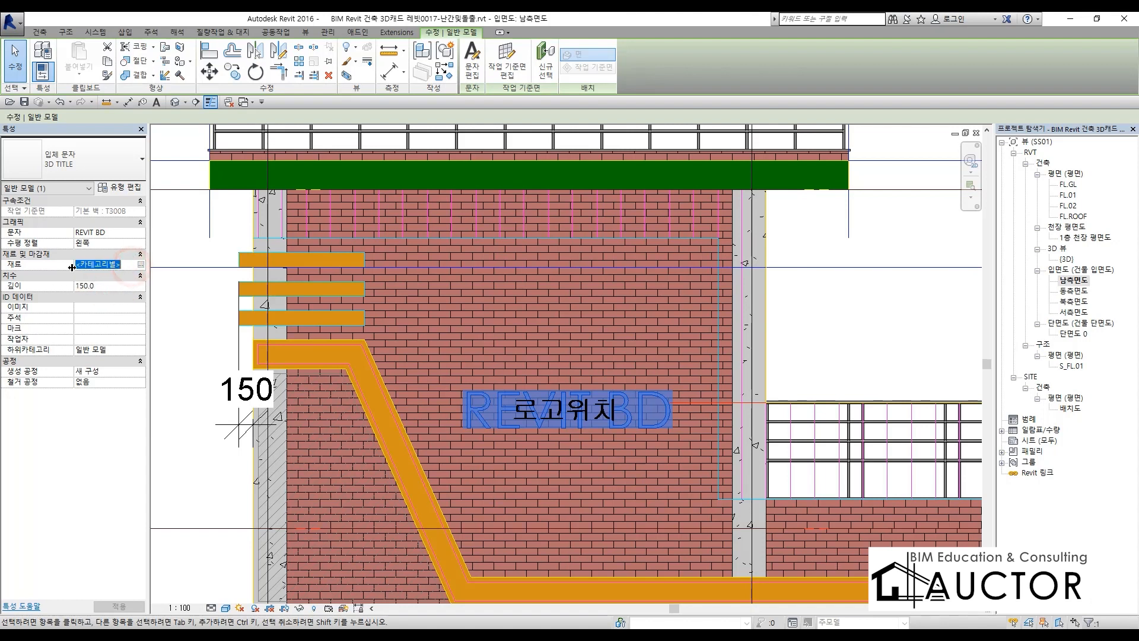
left_click(142, 265)
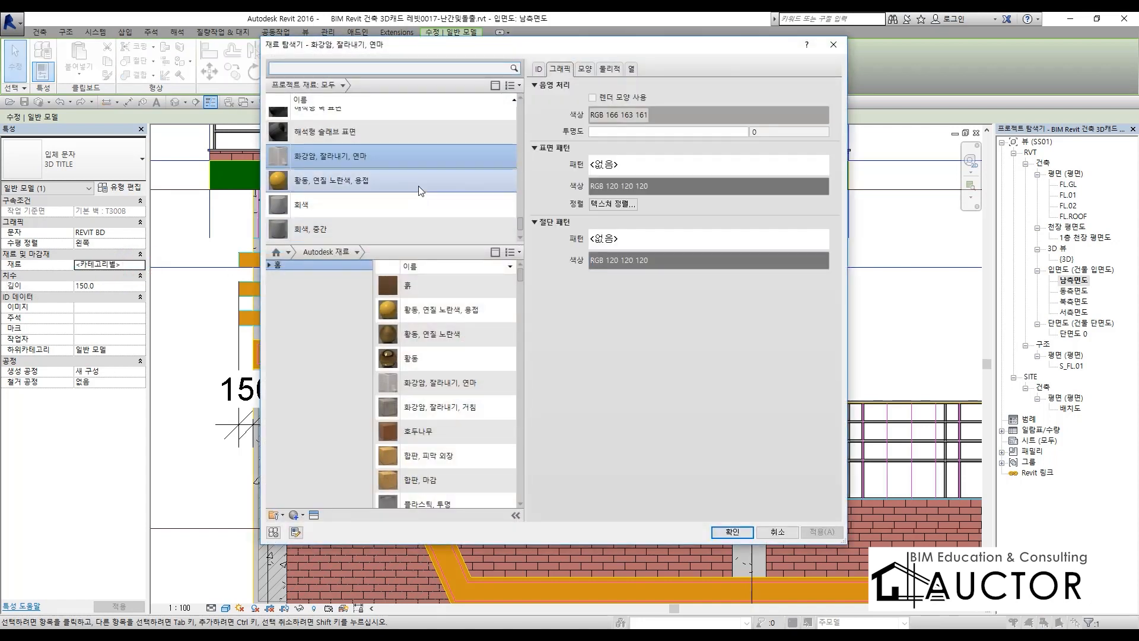
left_click(411, 182)
scroll(411, 183, "up", 4)
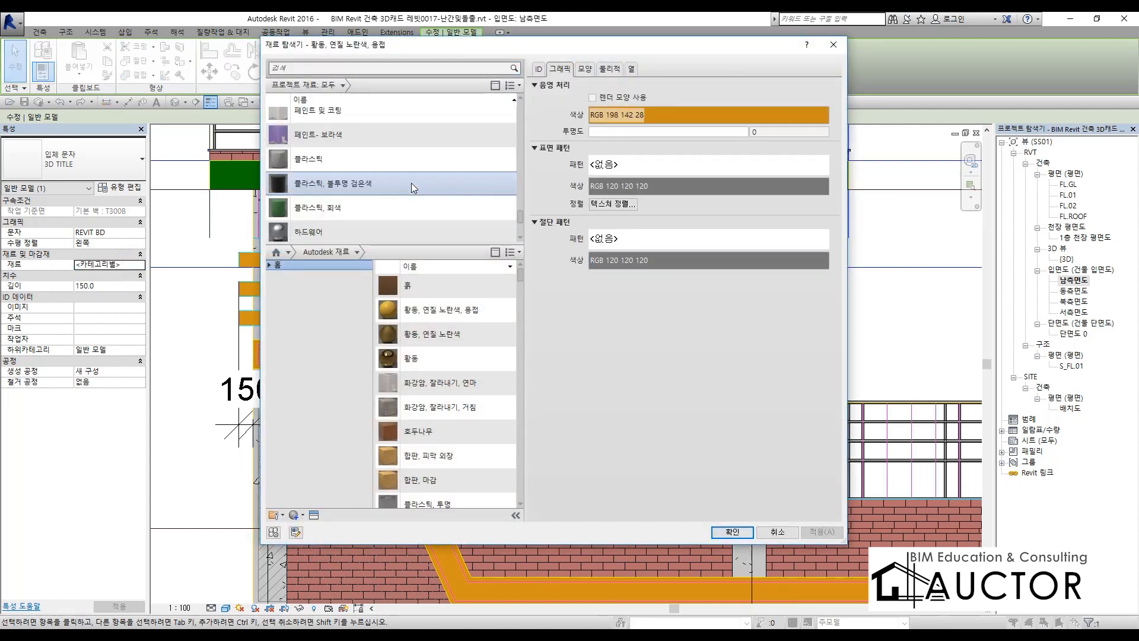
left_click(398, 135)
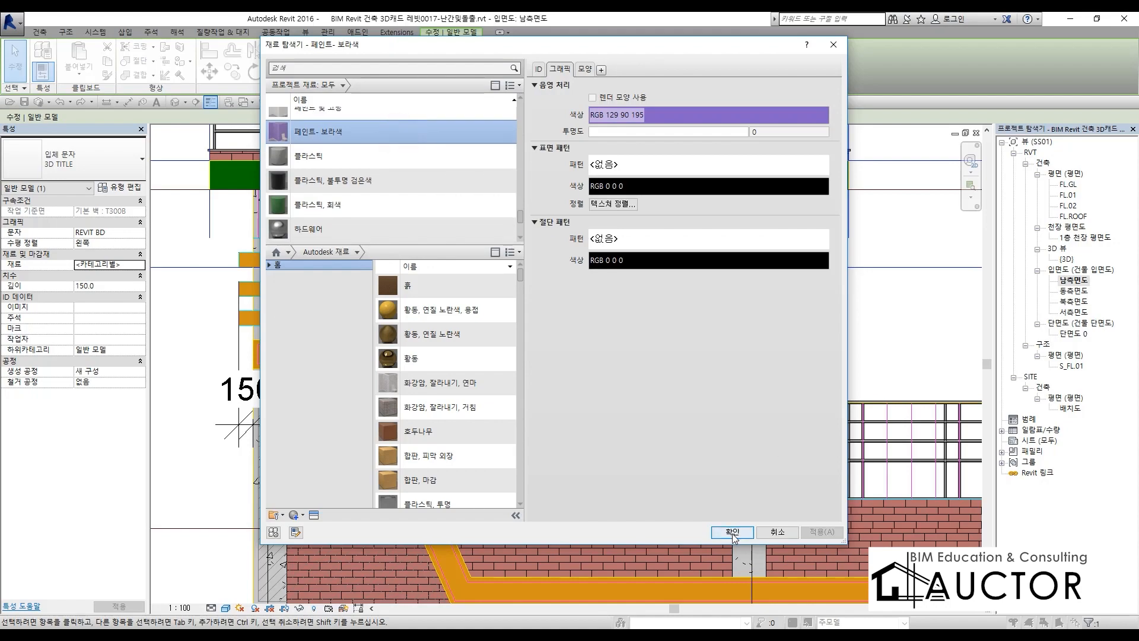
left_click(731, 532)
left_click(854, 346)
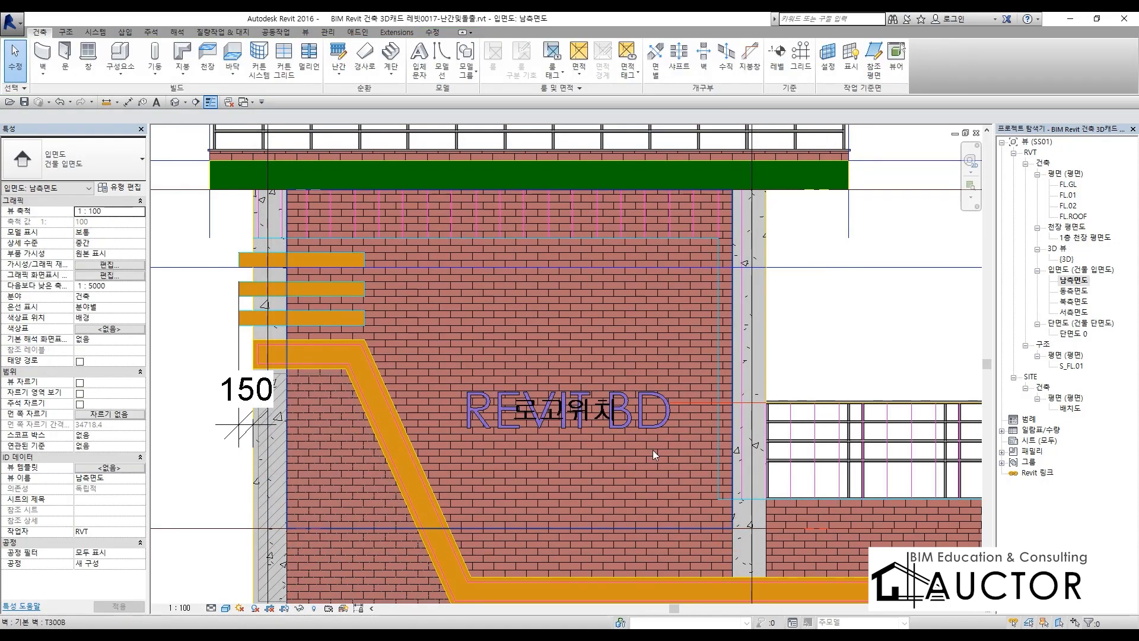
Examine the REVIT BD sign on the front wall from several angles in the 3D view.
key("ctrl+Tab")
middle_click_drag(656, 359, 735, 365, "shift")
left_click(734, 350)
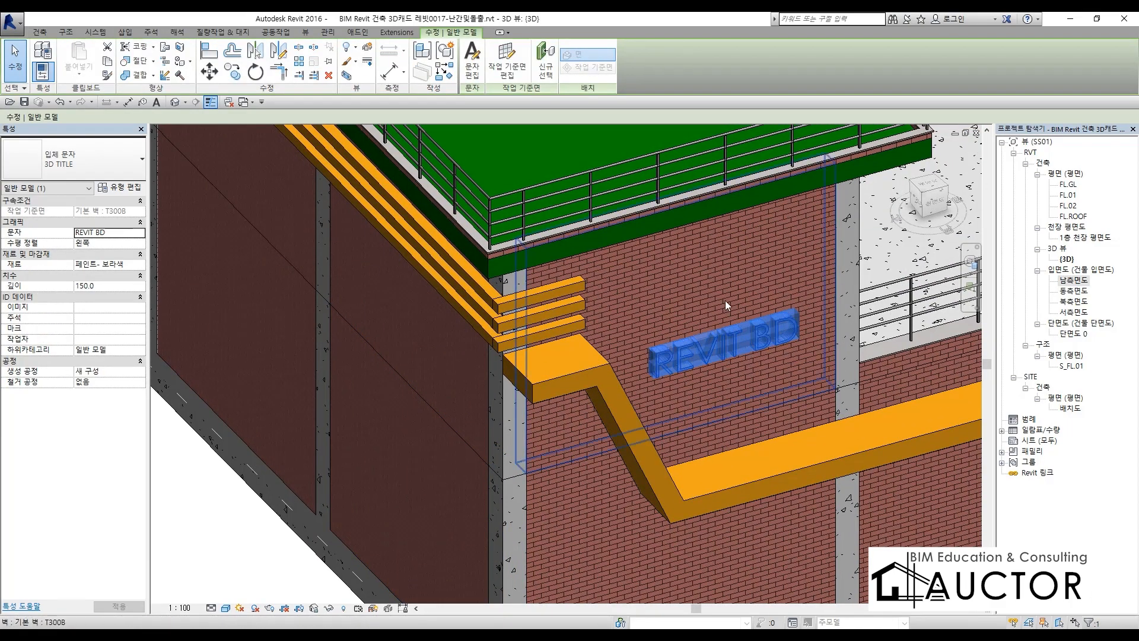
middle_click_drag(710, 314, 703, 308, "shift")
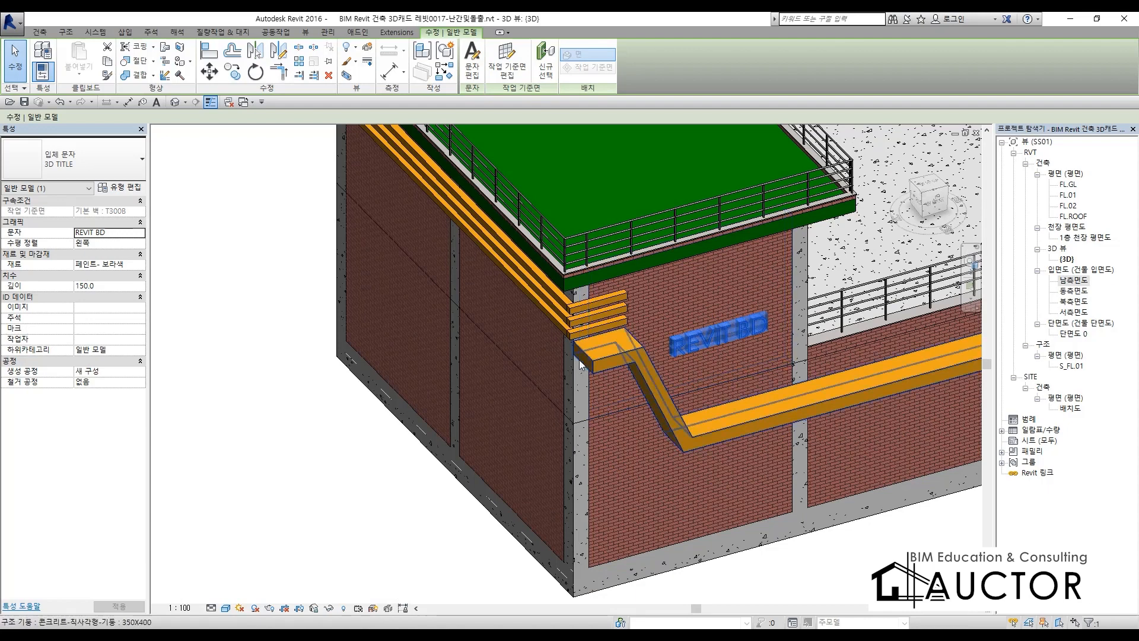
middle_click_drag(910, 378, 806, 404)
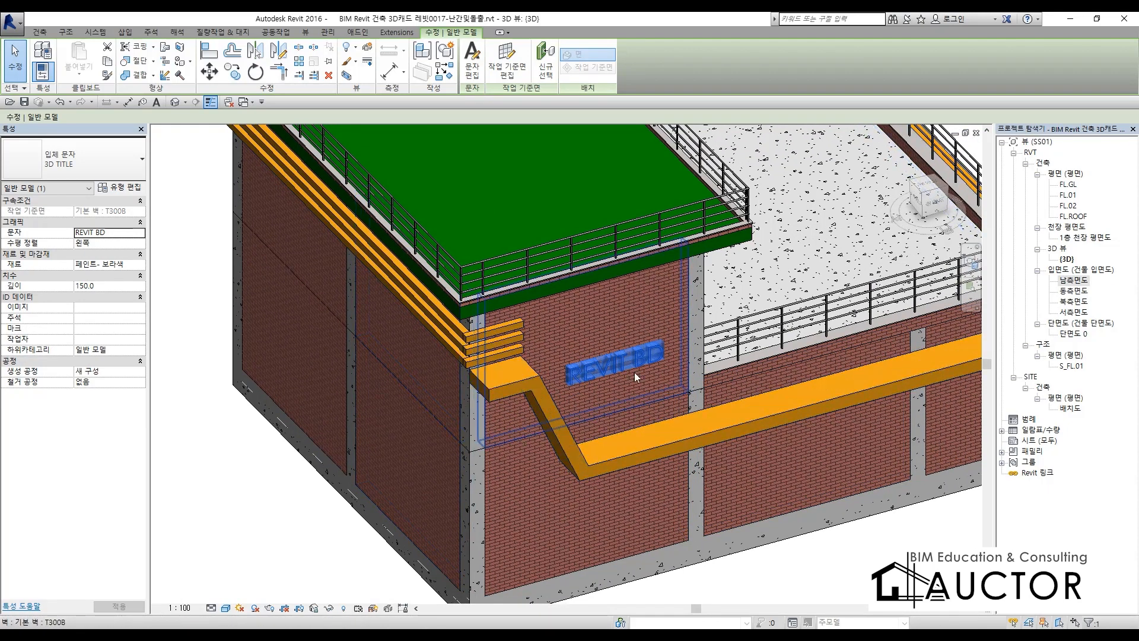
scroll(654, 347, "up", 3)
scroll(654, 347, "down", 1)
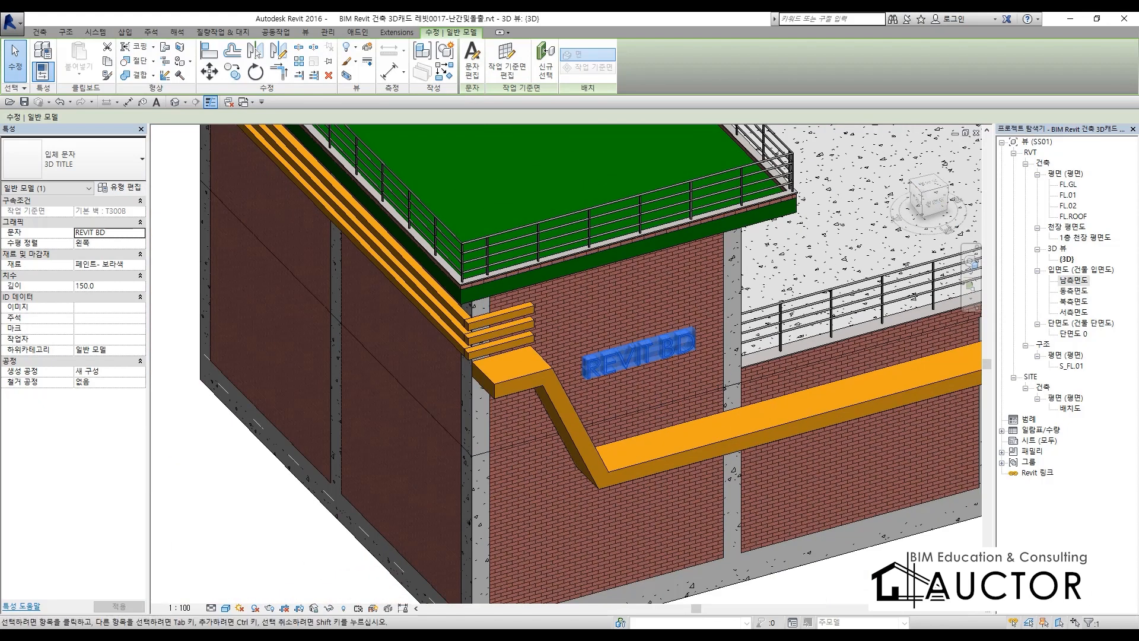
key("Escape")
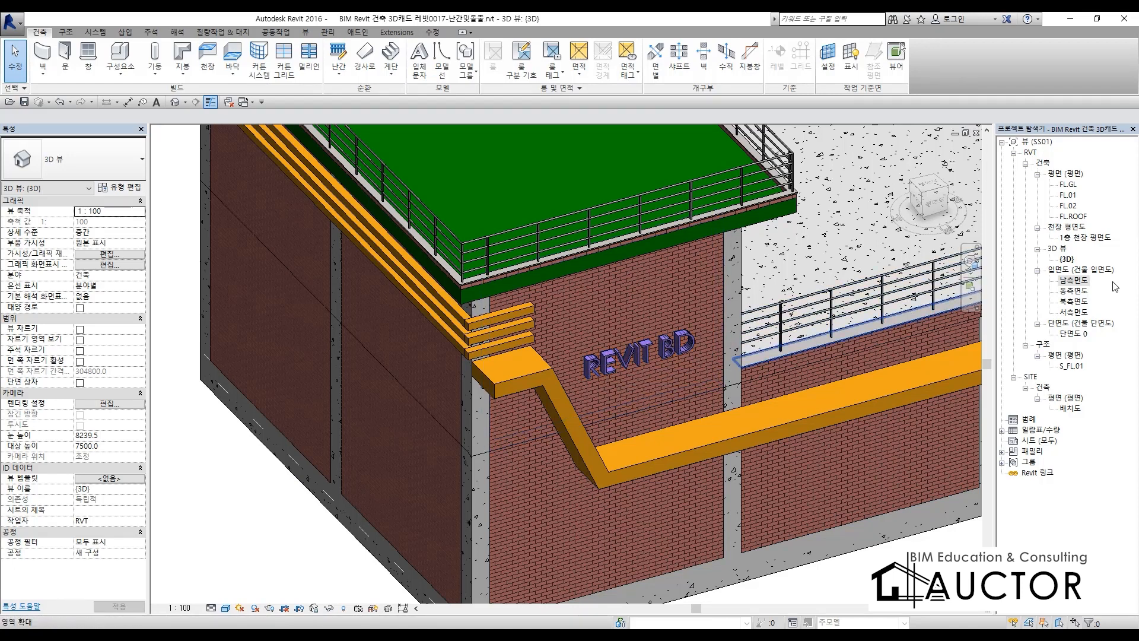
In the 남측면도 elevation, delete the 150 dimension beside the end of the orange canopy band.
double_click(1074, 280)
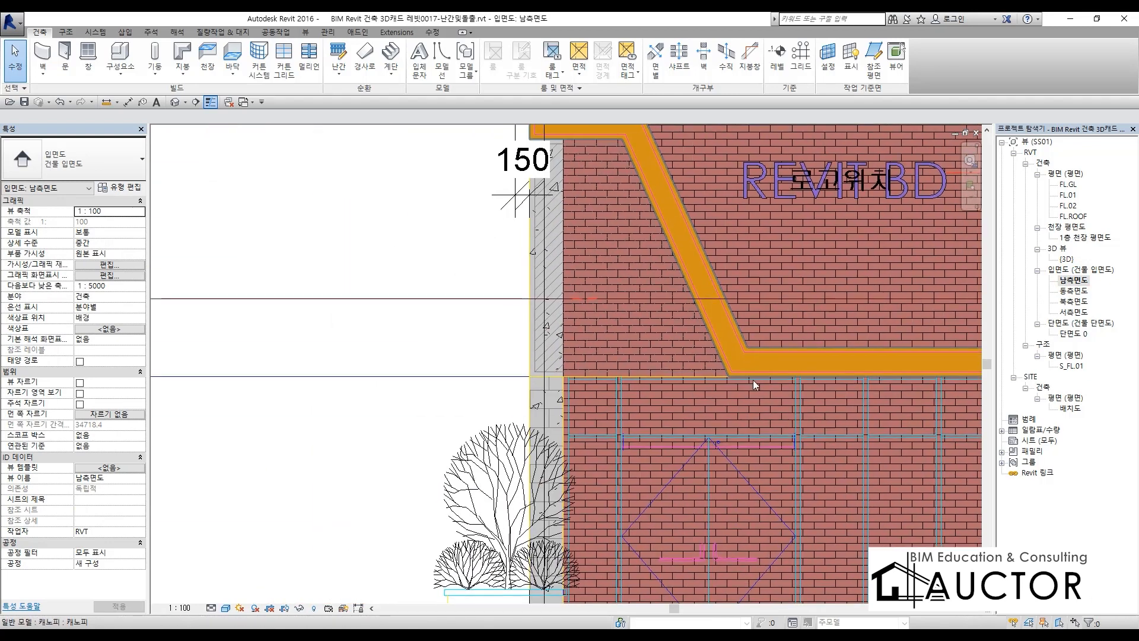
middle_click_drag(774, 404, 714, 455)
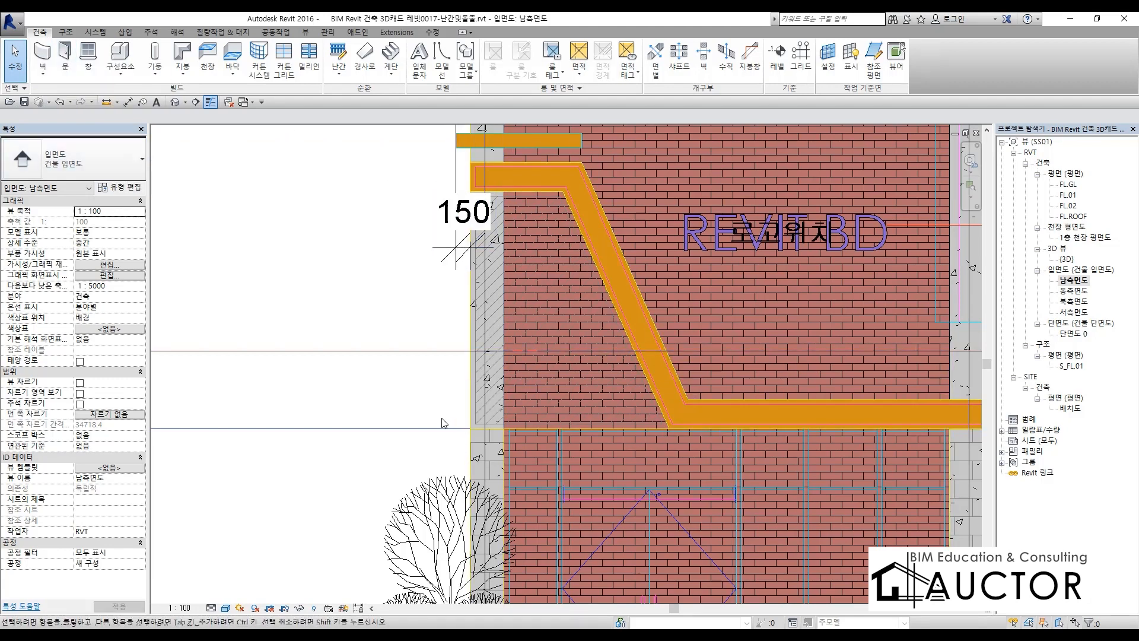
left_click(442, 229)
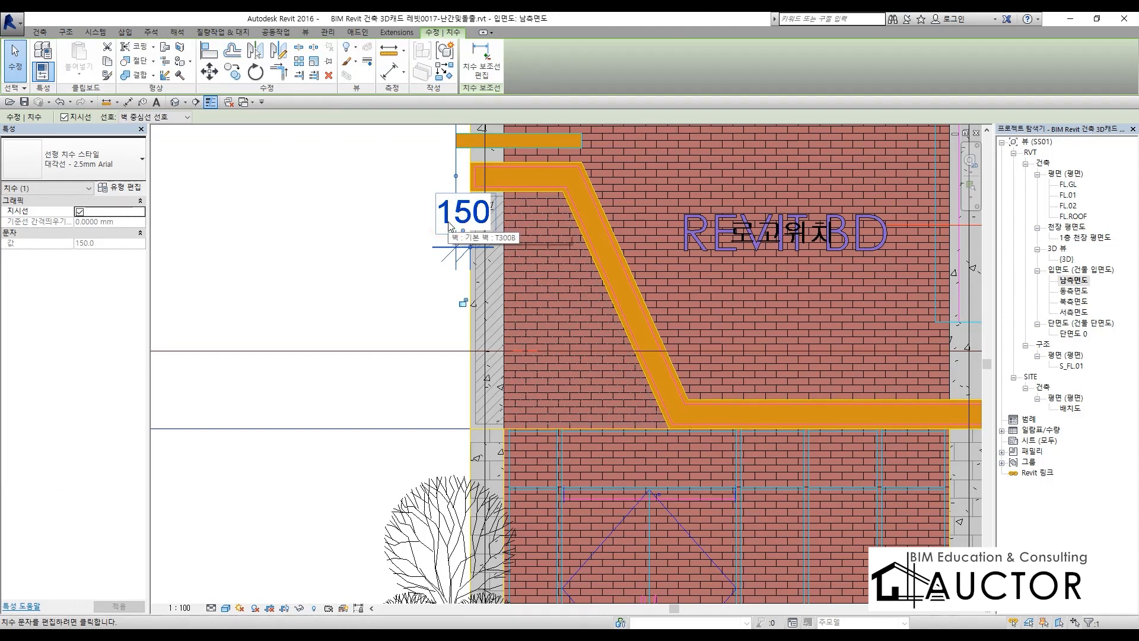
key("Delete")
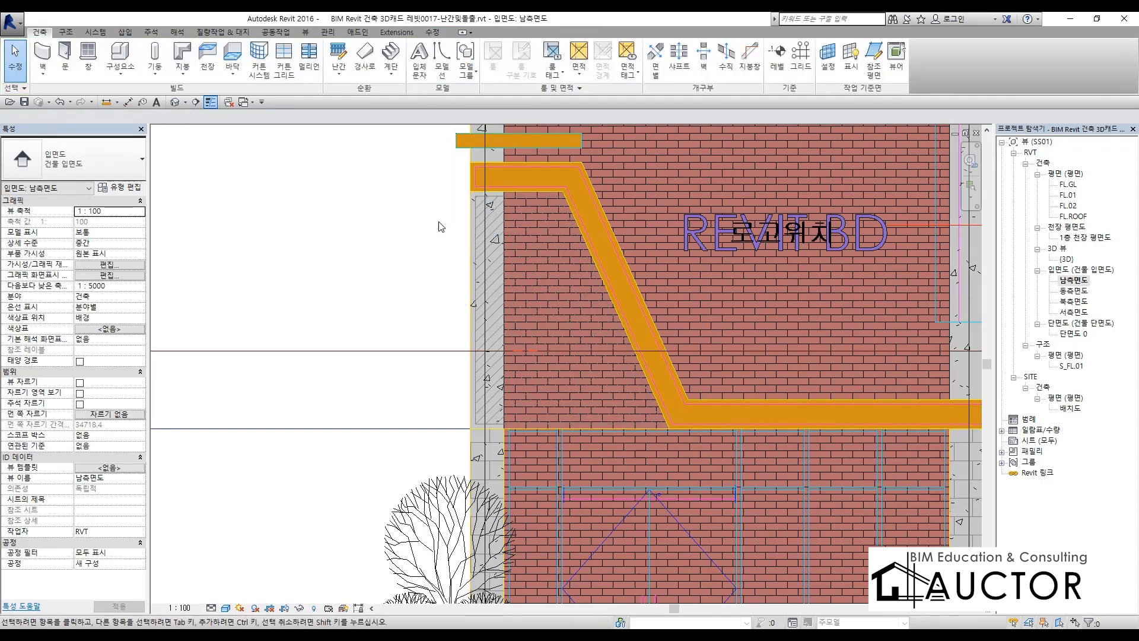
Start an in-place model in the 벽 category with the default name, dismissing the save reminder.
left_click(120, 69)
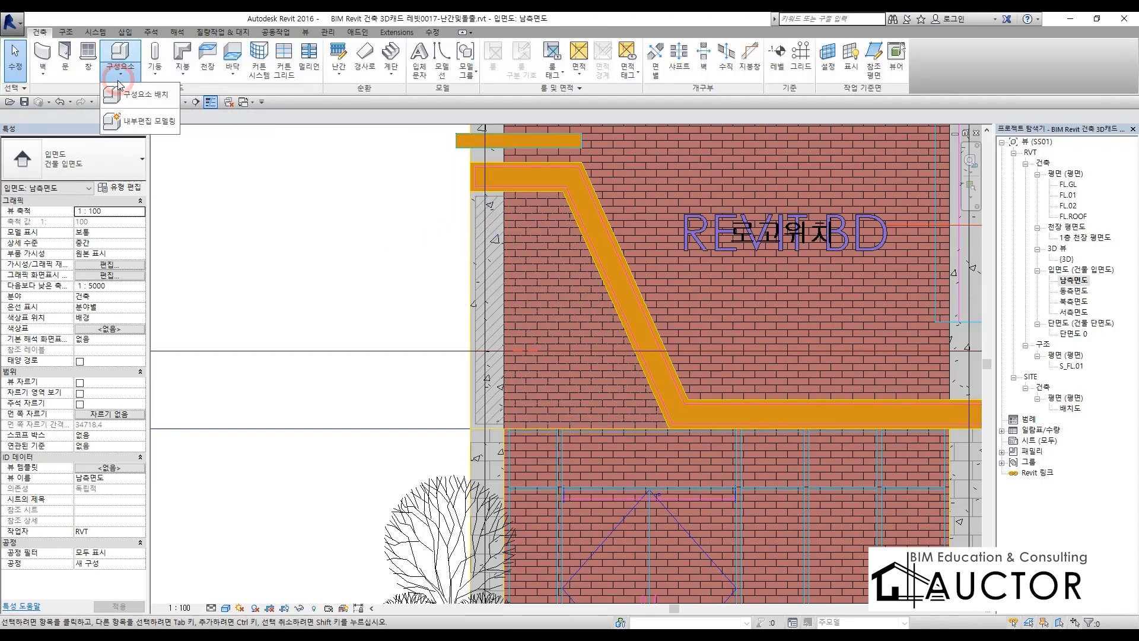
left_click(141, 122)
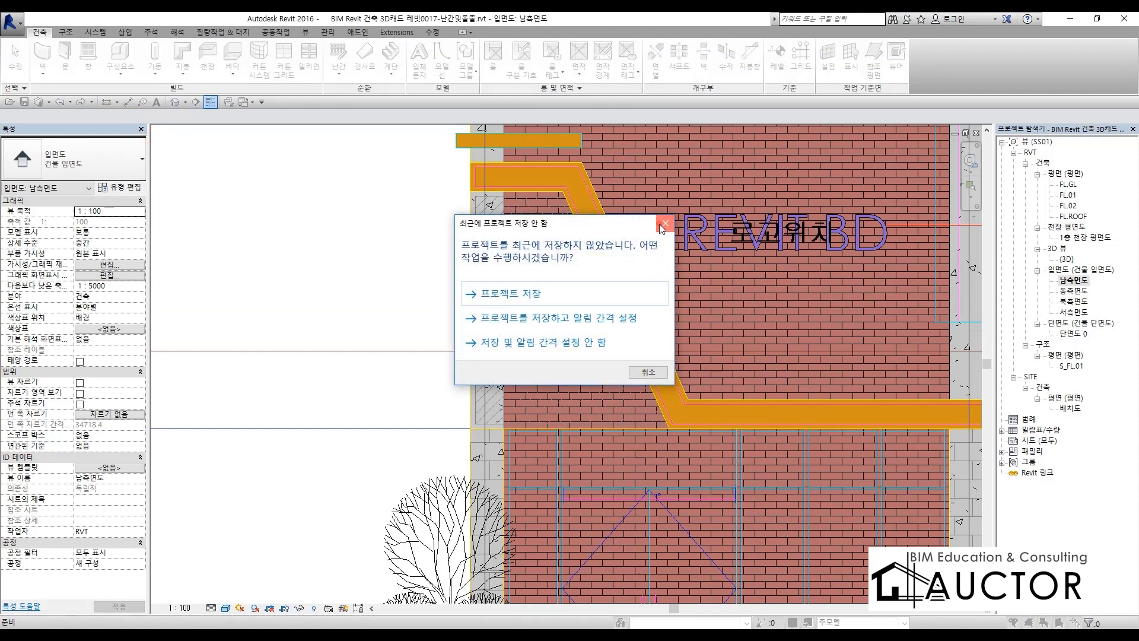
left_click(662, 225)
scroll(532, 265, "down", 4)
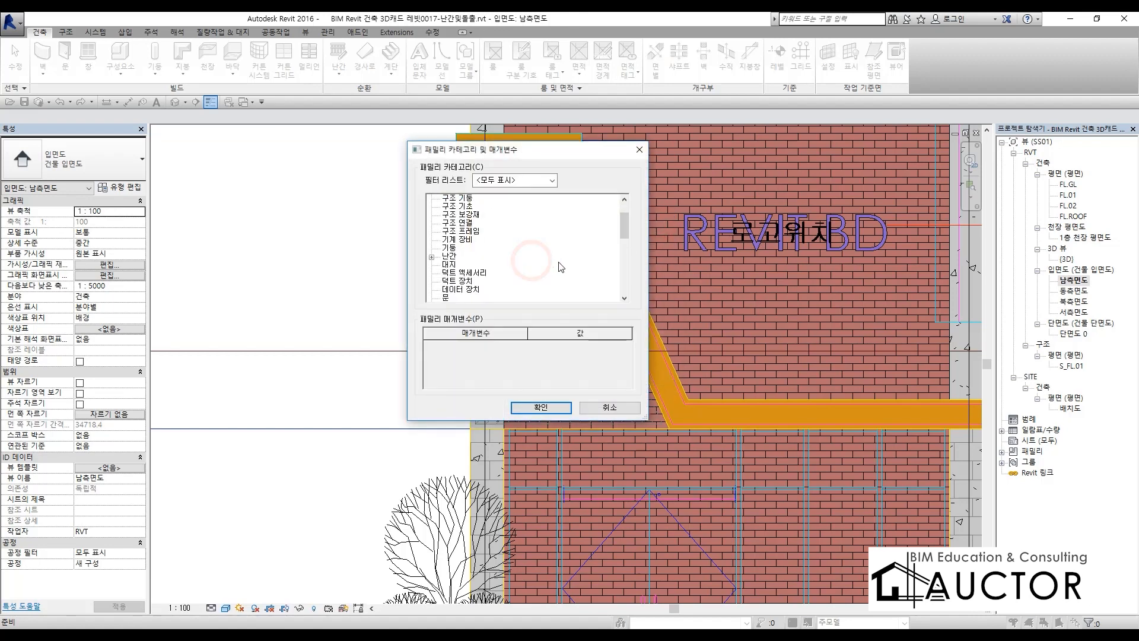
scroll(566, 268, "down", 4)
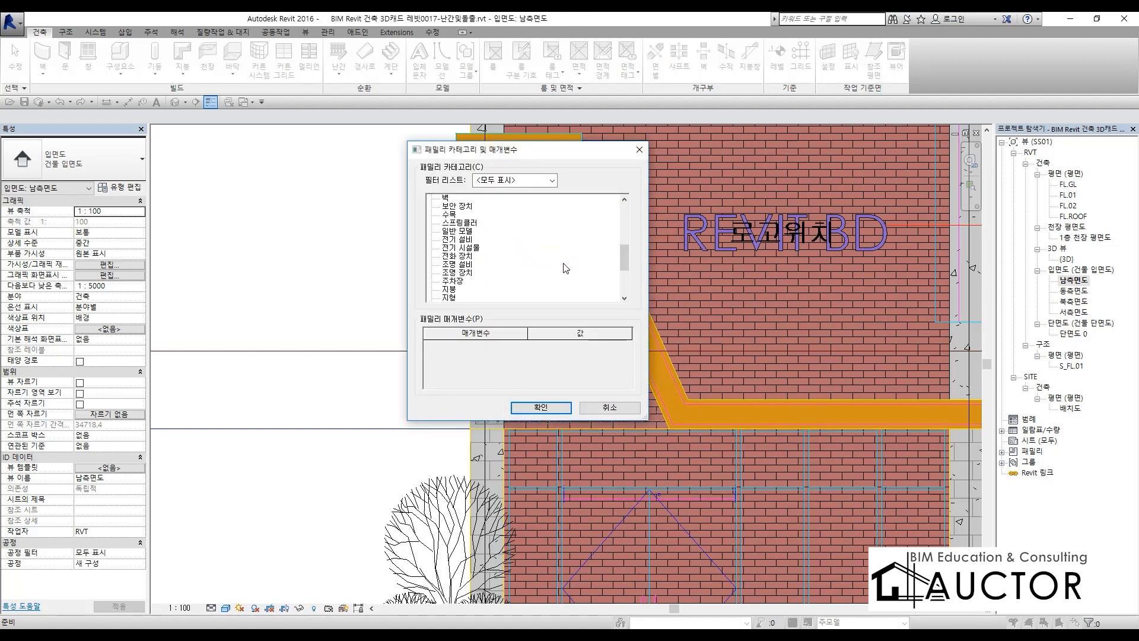
scroll(514, 287, "up", 4)
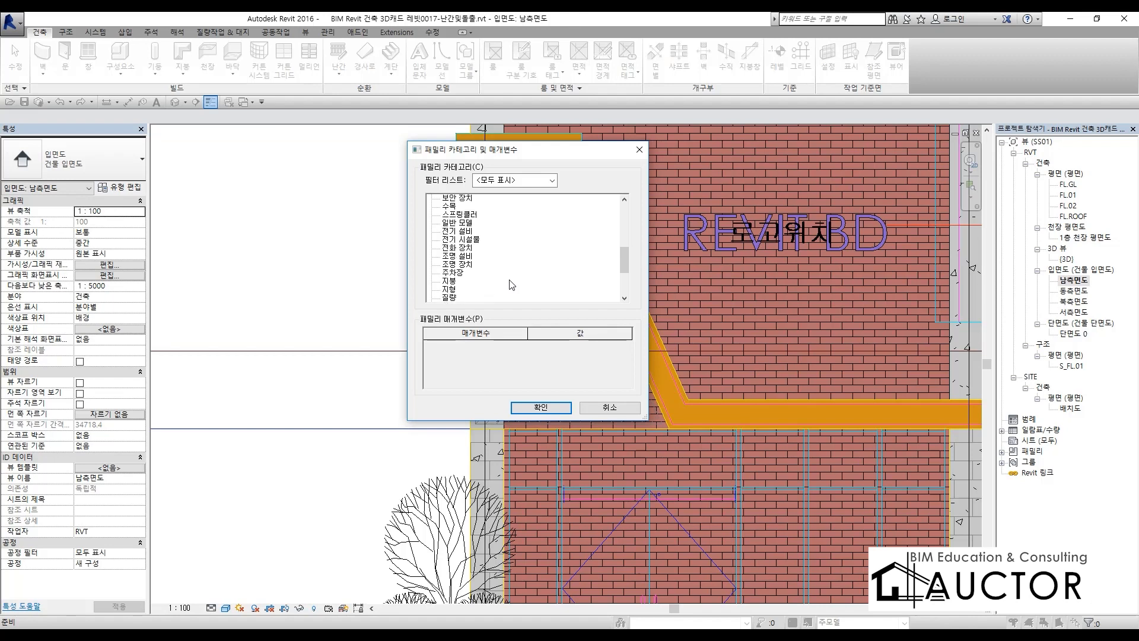
left_click(446, 264)
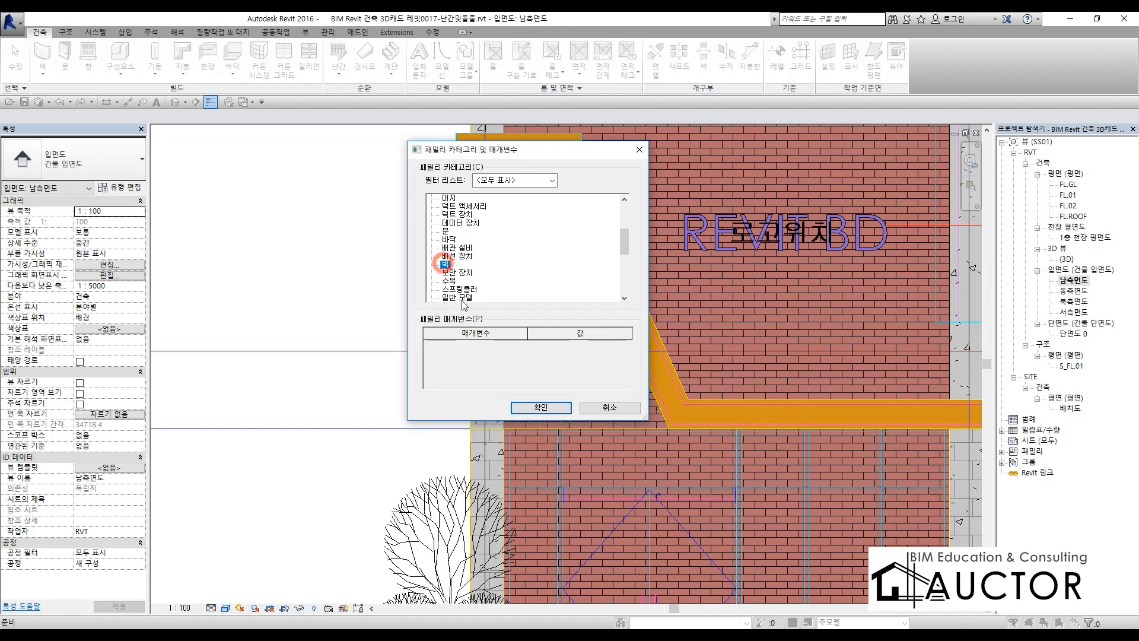
left_click(540, 407)
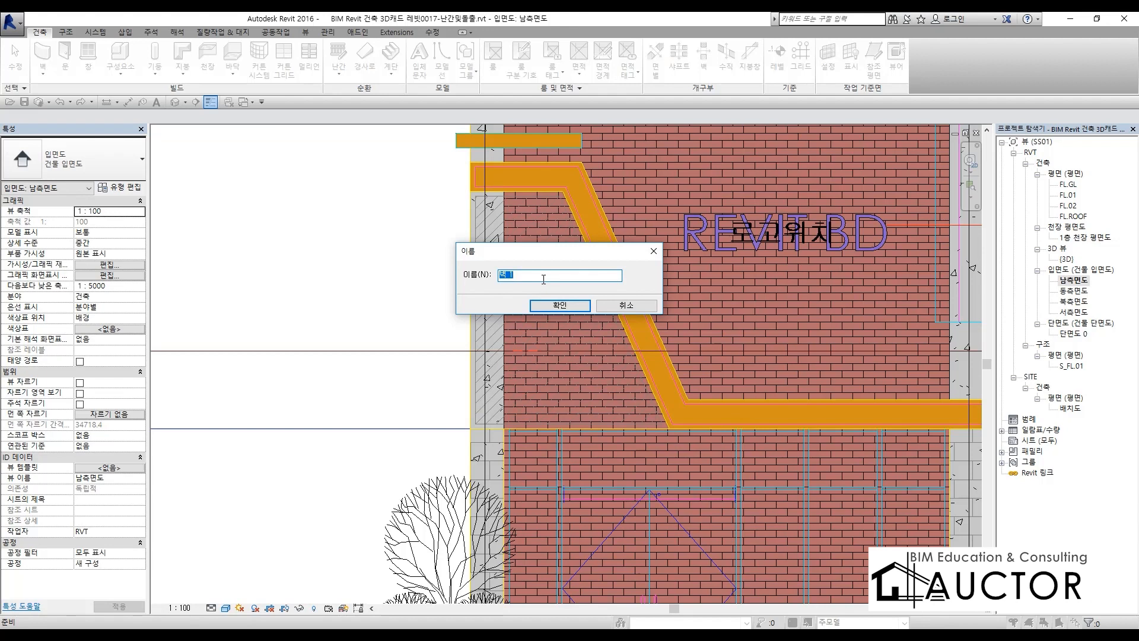
left_click(561, 306)
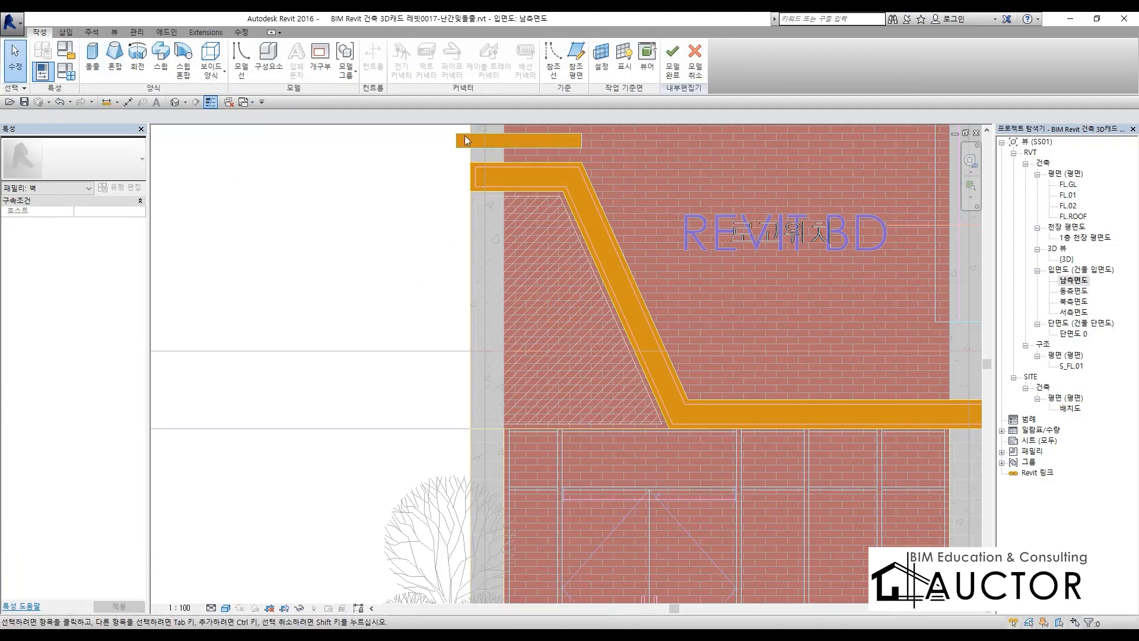
Set the work plane by picking the face of the upper brick wall that carries the REVIT BD sign.
left_click(602, 60)
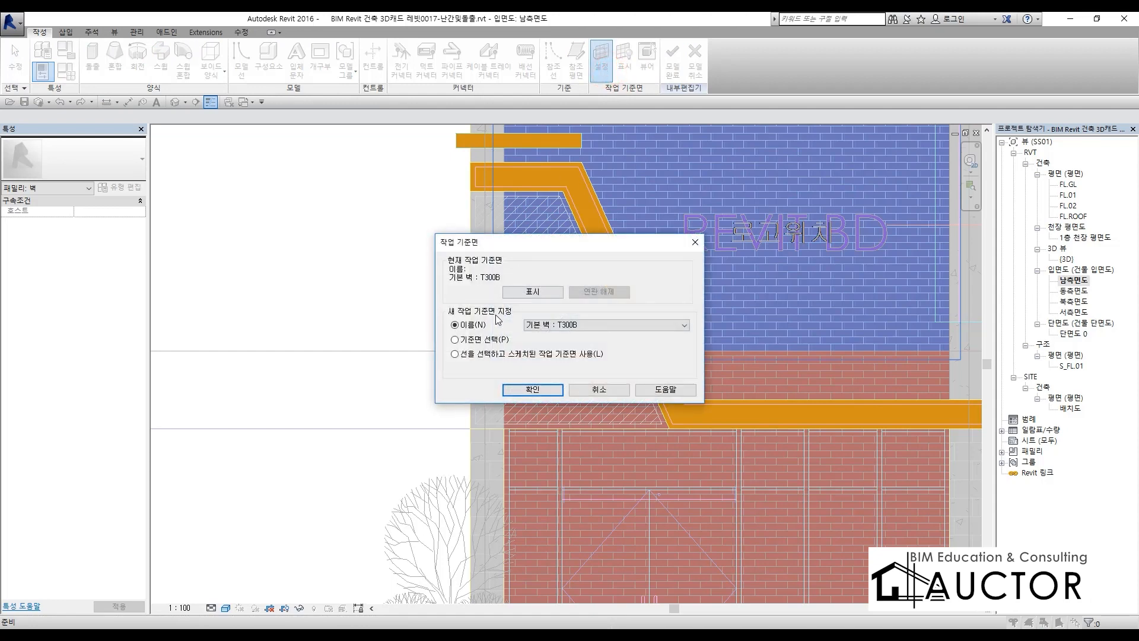
left_click(485, 339)
left_click(532, 389)
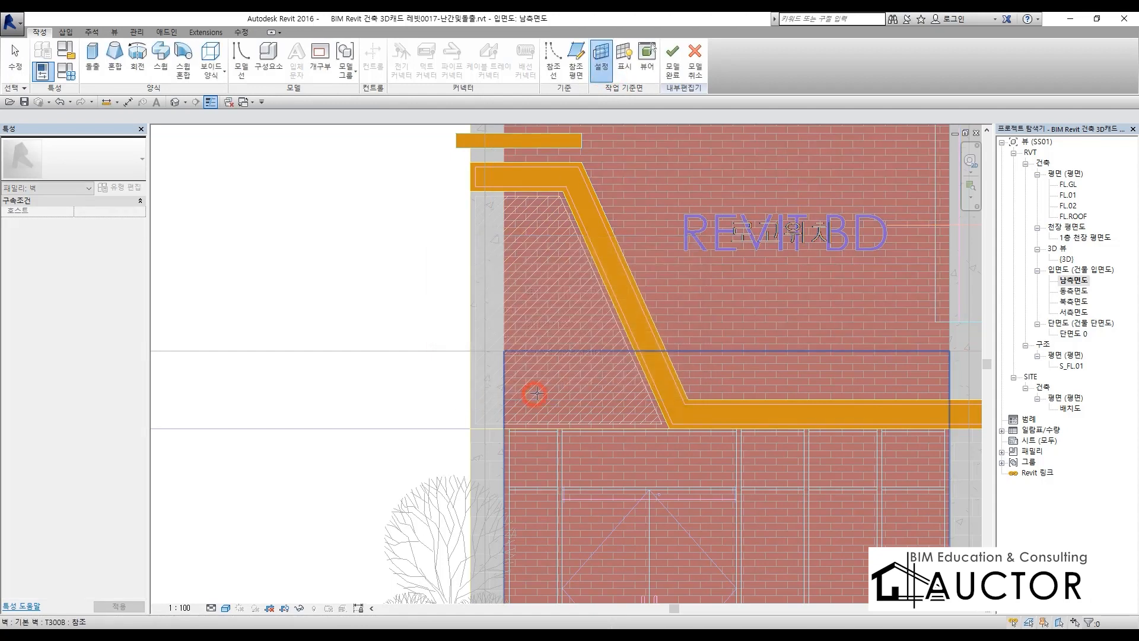
left_click(694, 292)
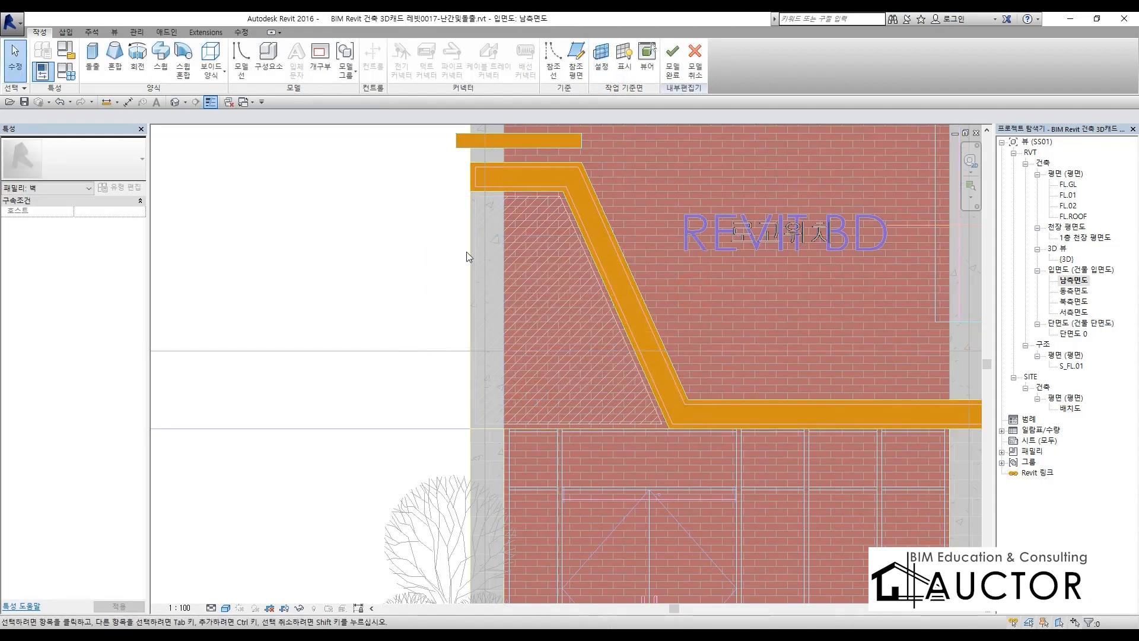
Start an extrusion with the 강철, 페인트 마감, 아이보리색, 광택 material and an extrusion end of 100.
left_click(92, 56)
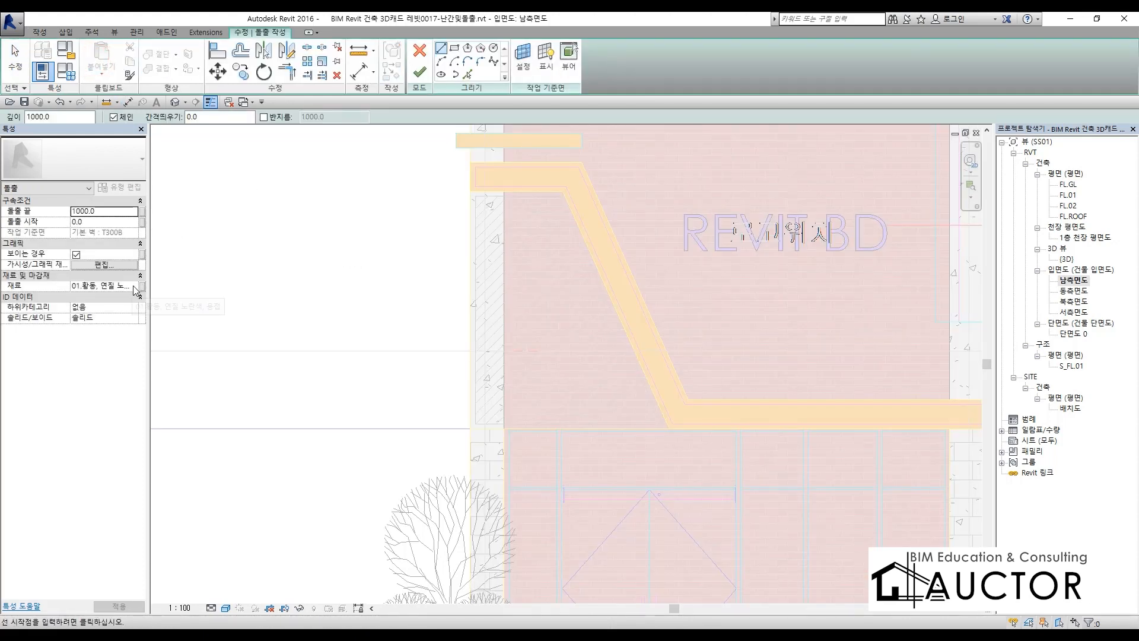
left_click(140, 287)
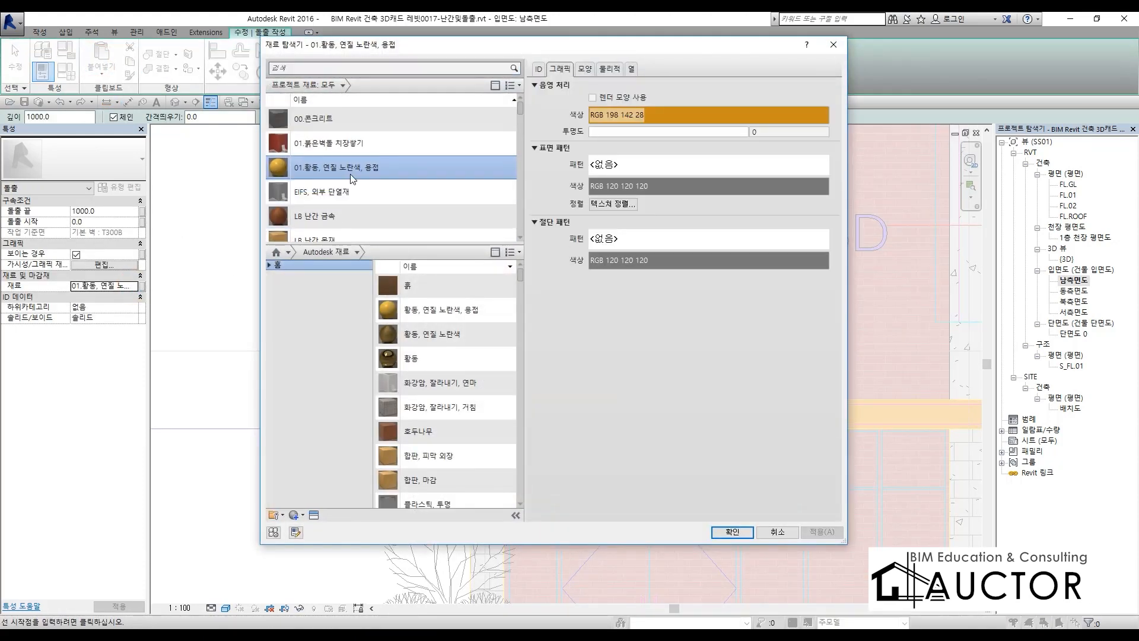
scroll(355, 180, "down", 3)
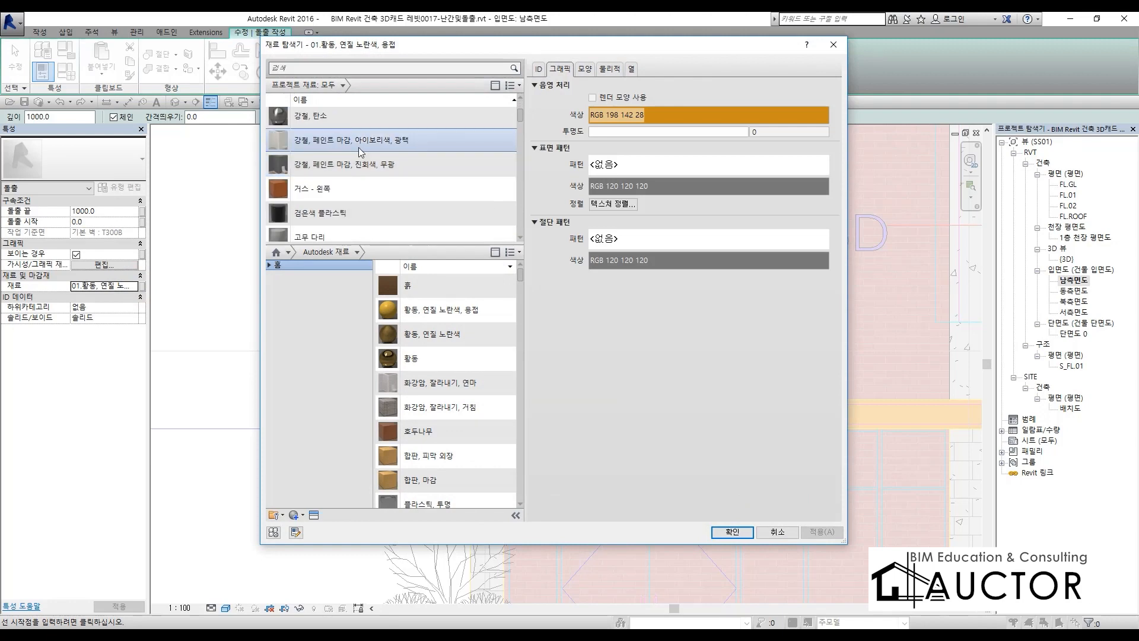
left_click(358, 148)
left_click(731, 531)
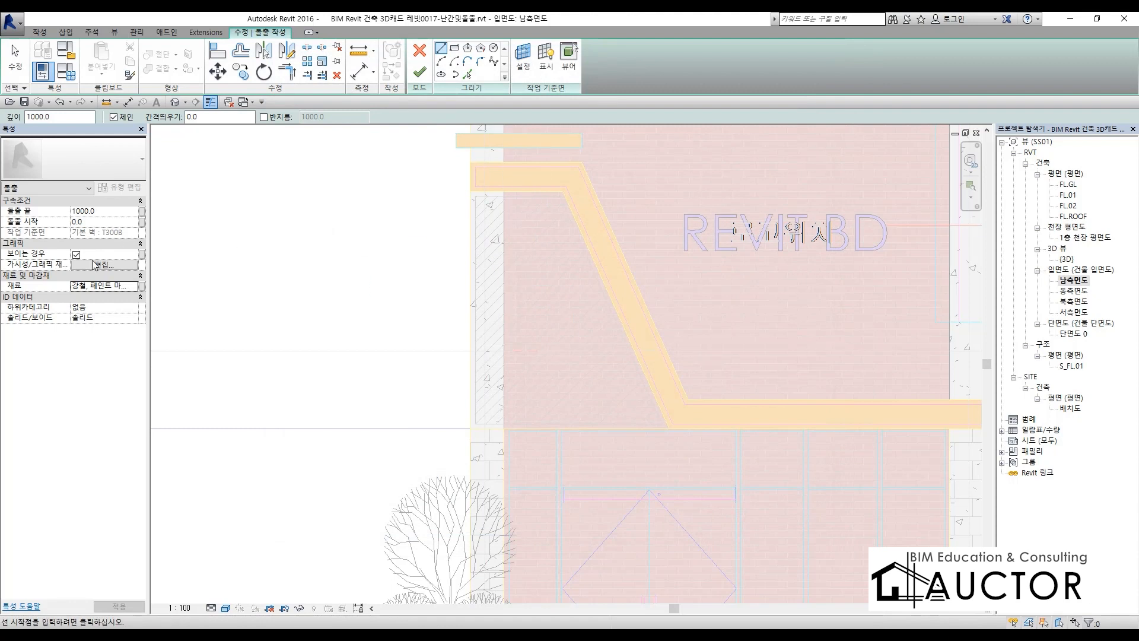
left_click(115, 210)
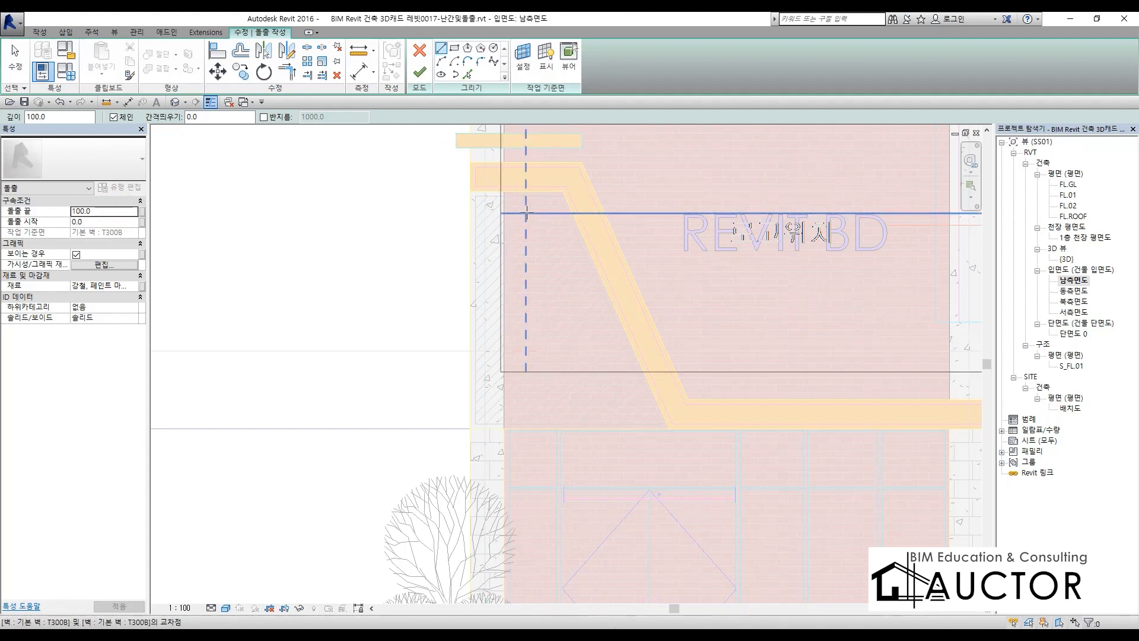
Create sketch lines from the canopy's horizontal and sloped undersides, the horizontal line above the entrance windows, and the corner column's outer edge.
scroll(527, 213, "up", 2)
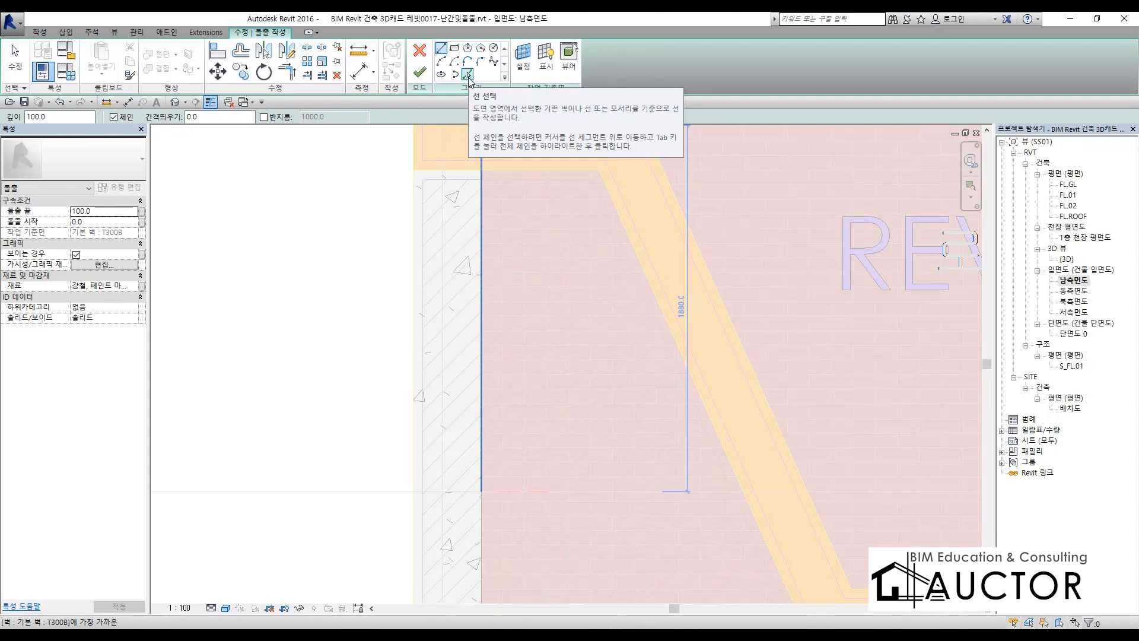
left_click(468, 75)
middle_click_drag(386, 295, 344, 458)
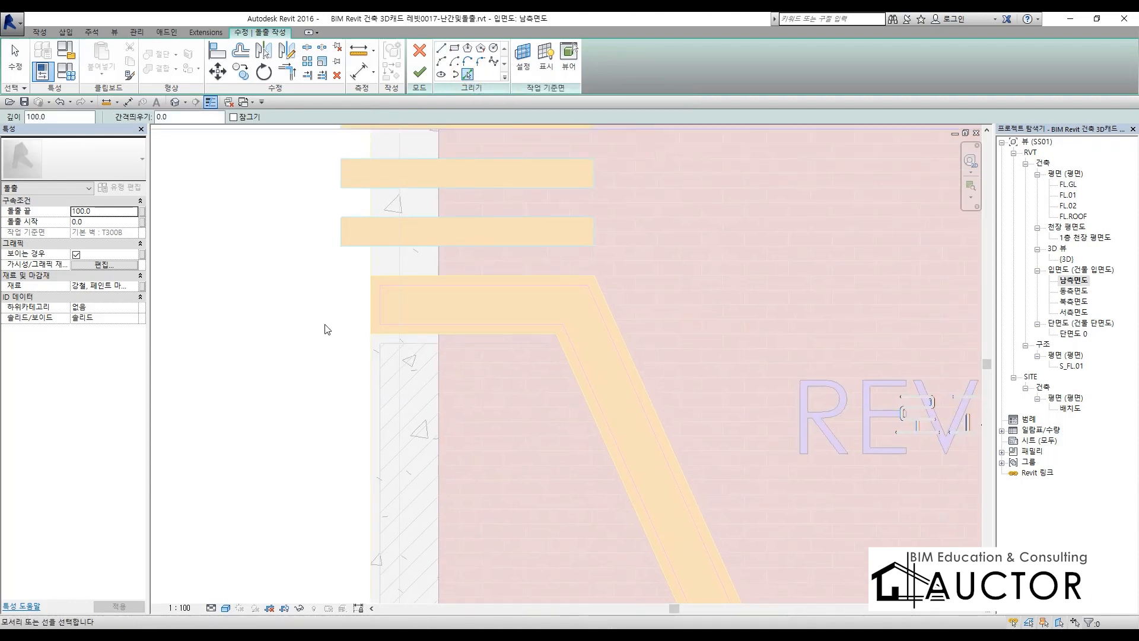
scroll(325, 329, "up", 3)
left_click(465, 340)
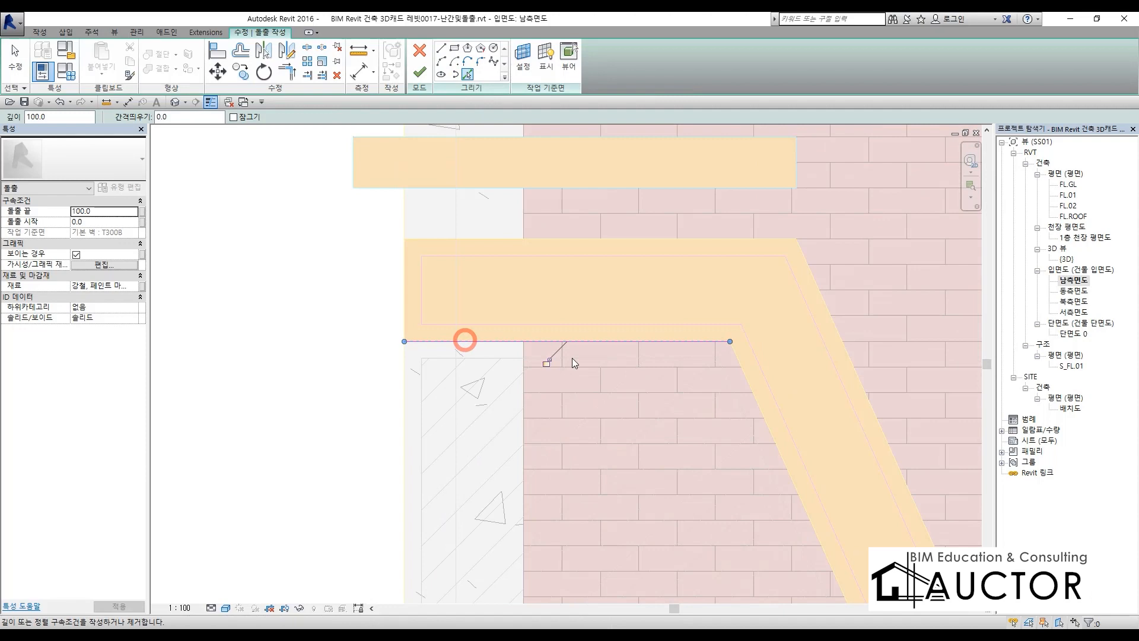
left_click(752, 385)
scroll(613, 293, "down", 5)
middle_click_drag(628, 505, 622, 322)
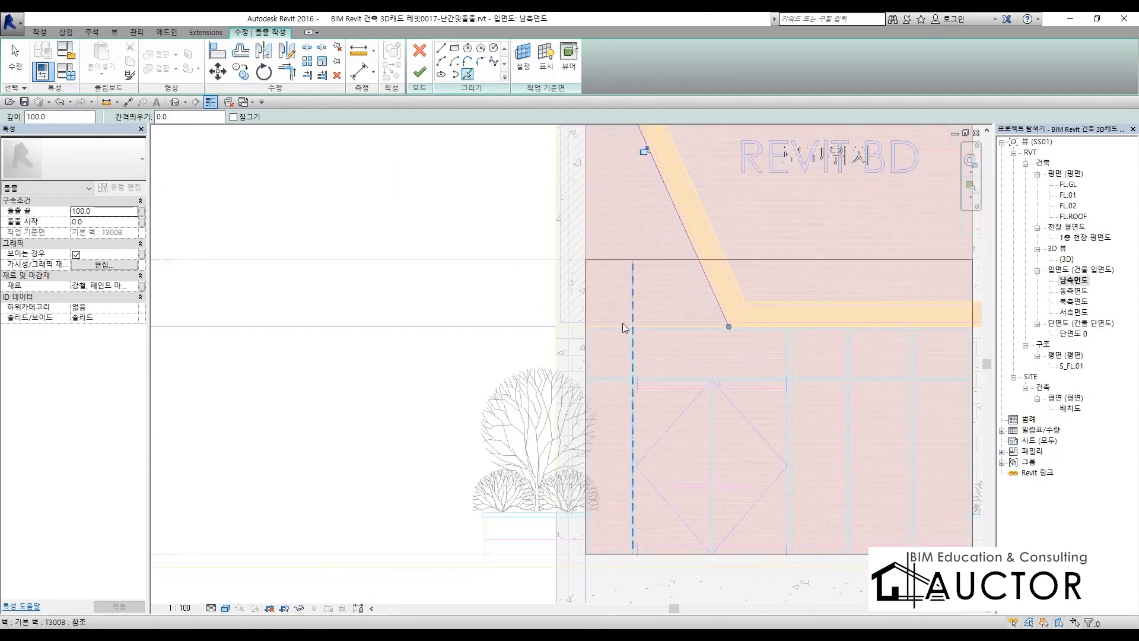
scroll(622, 323, "up", 3)
left_click(614, 294)
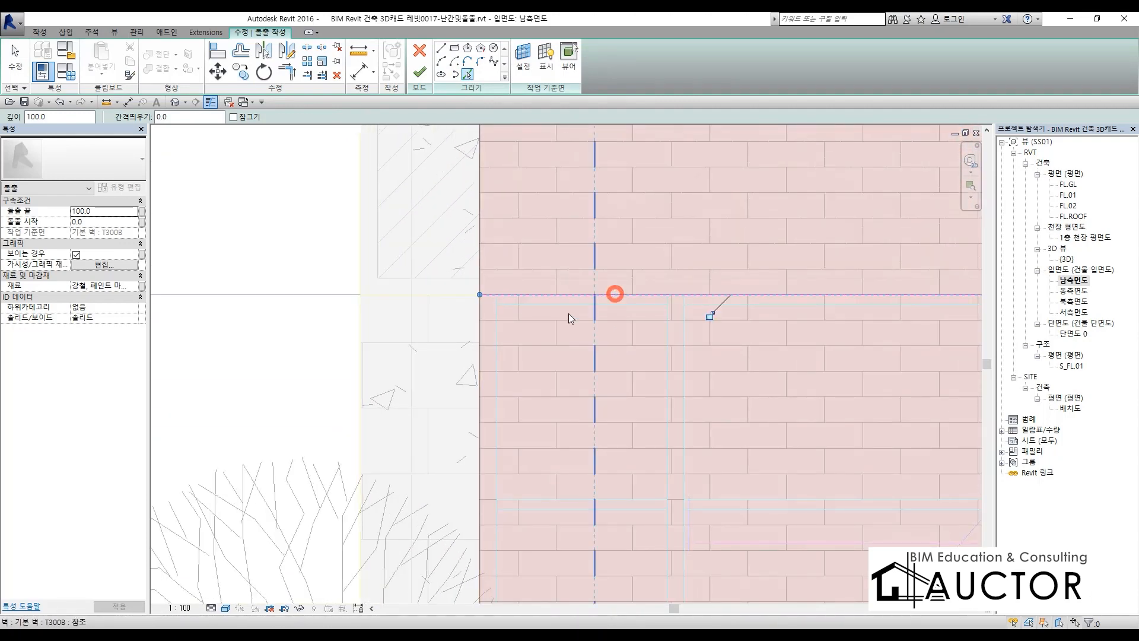
scroll(455, 352, "down", 2)
middle_click_drag(463, 358, 529, 554)
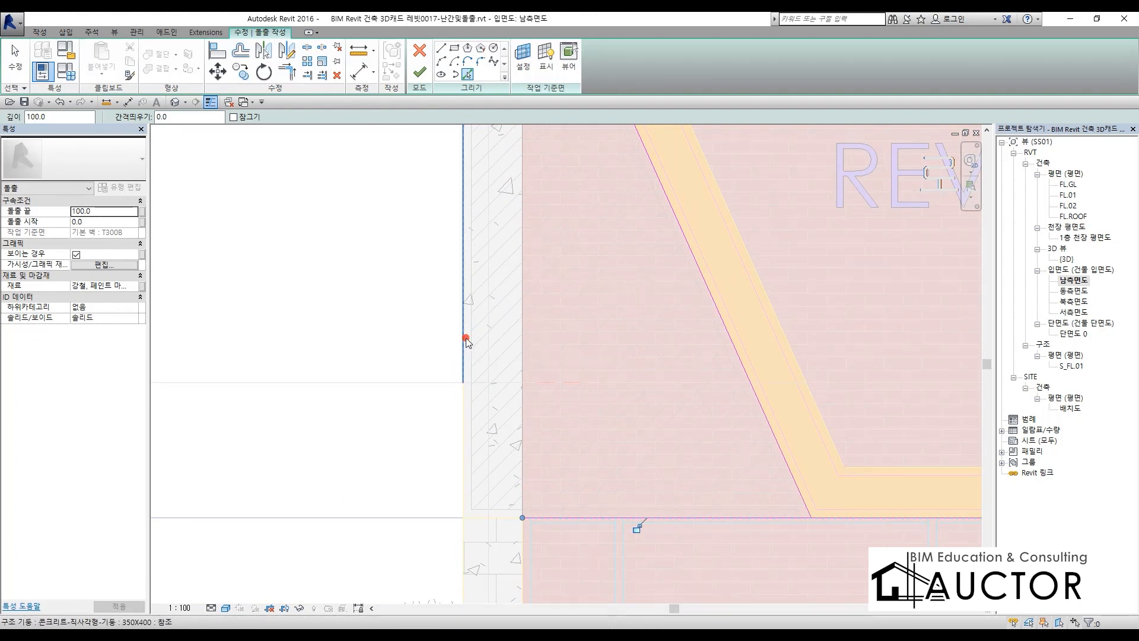
left_click(466, 339)
scroll(702, 414, "down", 2)
key("Escape")
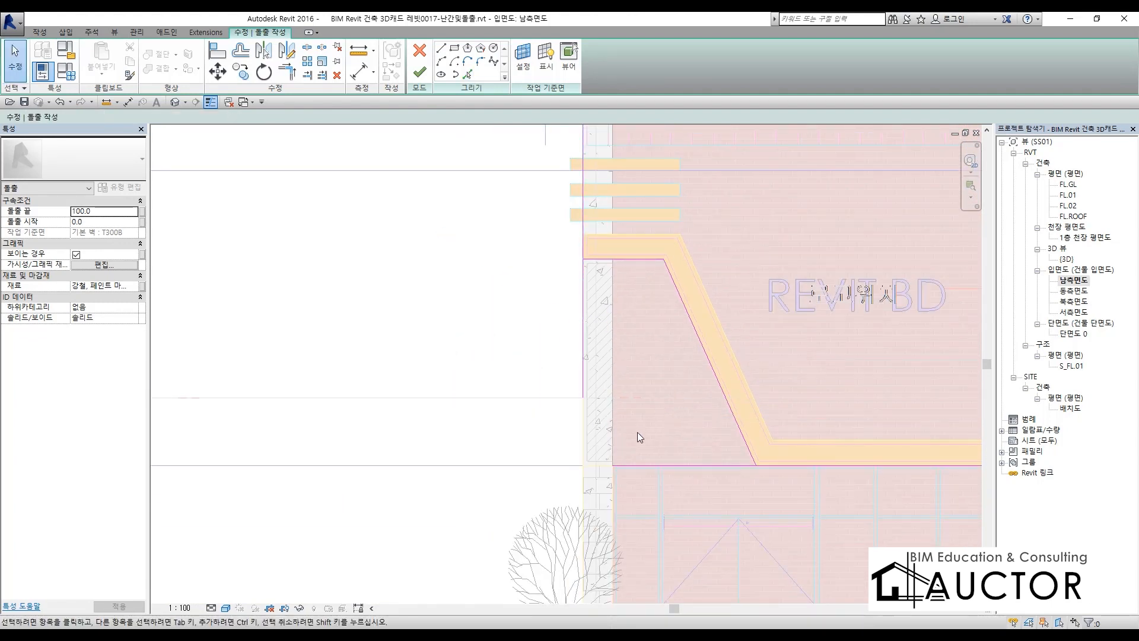
Trim and extend the sketch lines to corners so they form a closed trapezoidal profile below the canopy.
key("t")
key("r")
left_click(645, 465)
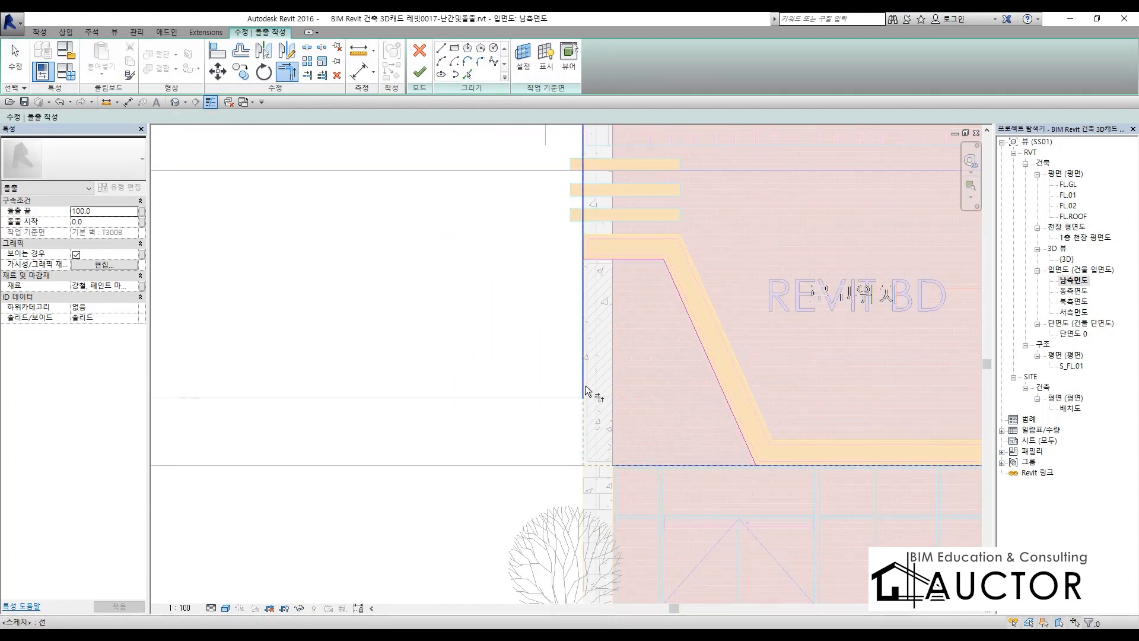
left_click(584, 386)
left_click(720, 465)
left_click(738, 422)
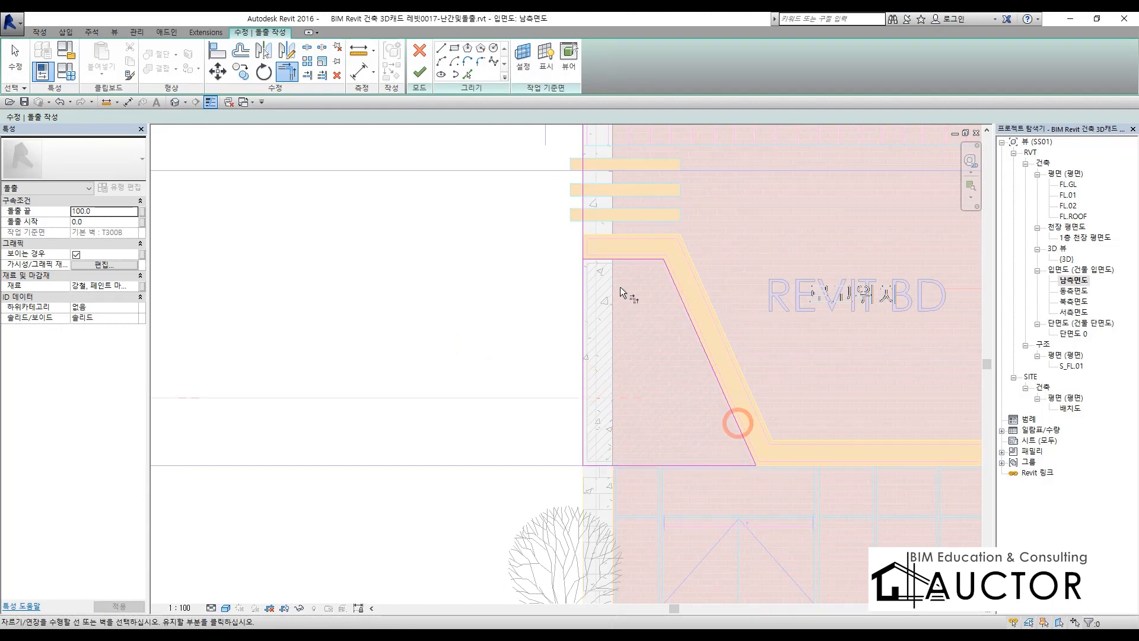
left_click(618, 259)
left_click(580, 295)
scroll(471, 390, "down", 3)
key("Escape")
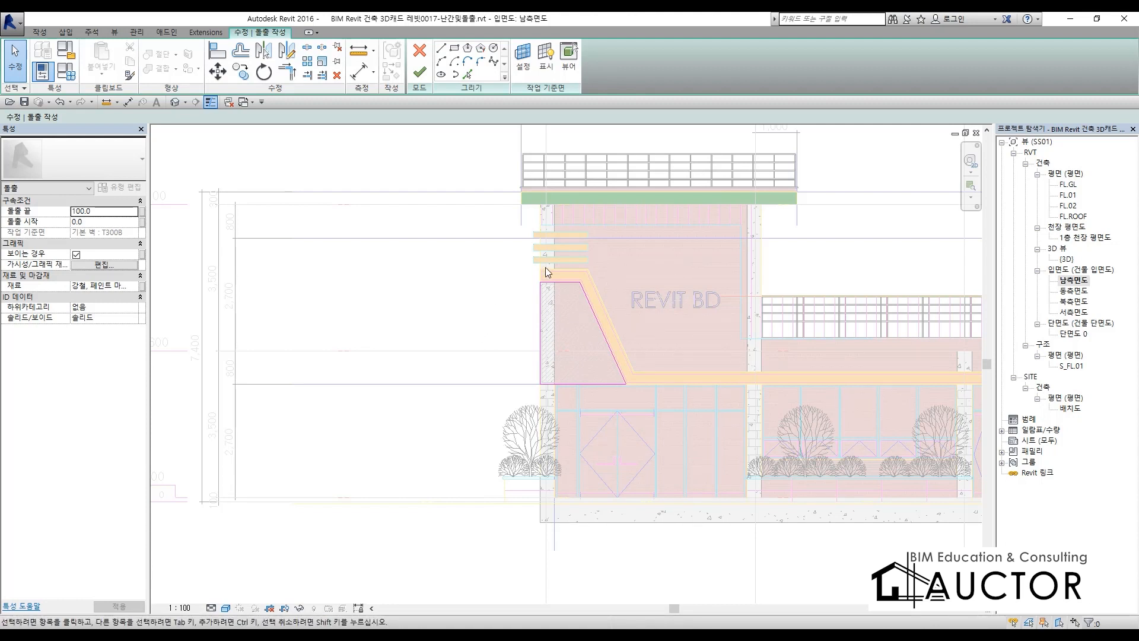
Finish the extrusion sketch and check the ivory panel below the canopy in the 3D view.
left_click(420, 73)
left_click(415, 297)
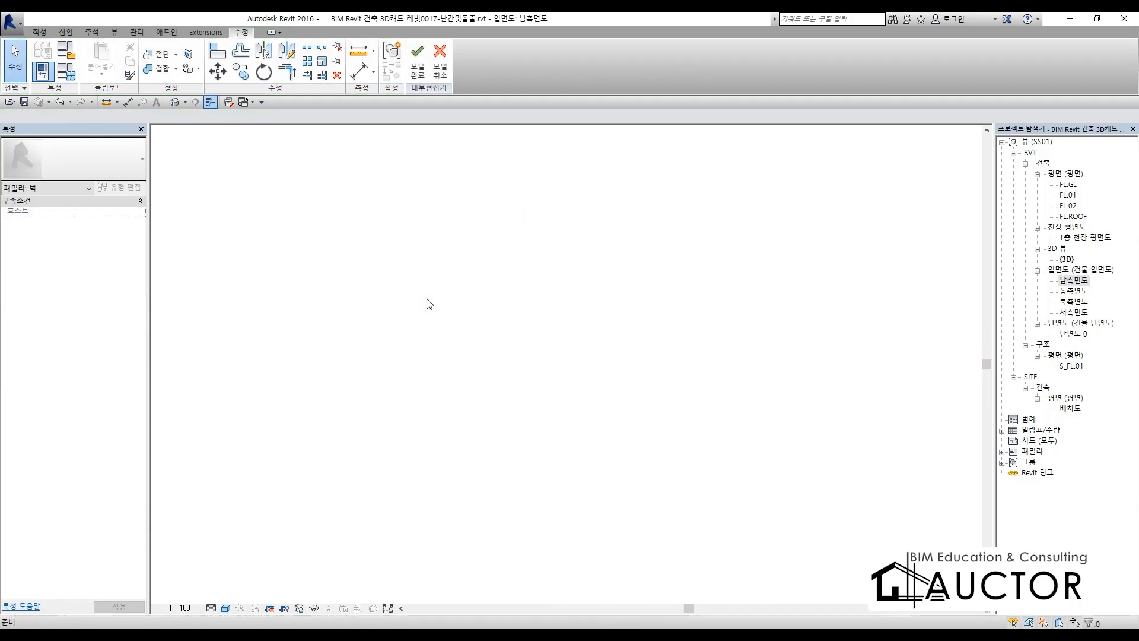
key("ctrl+Tab")
middle_click_drag(473, 450, 531, 333, "shift")
left_click(487, 450)
key("Escape")
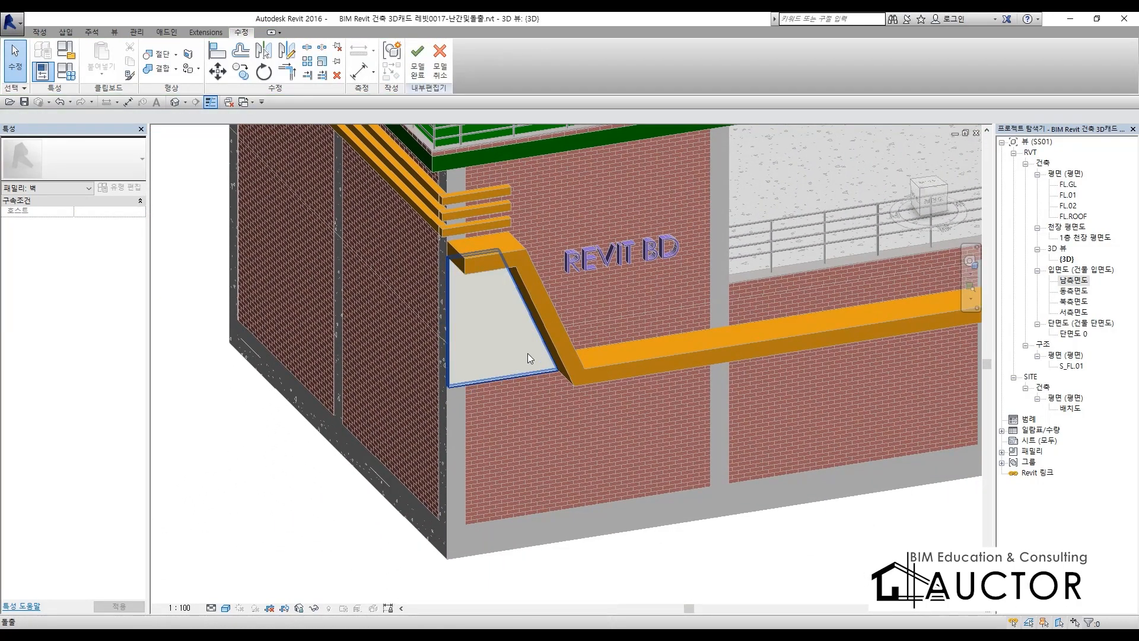
Finish the in-place wall model and view the whole building from the front corner.
scroll(524, 383, "down", 5)
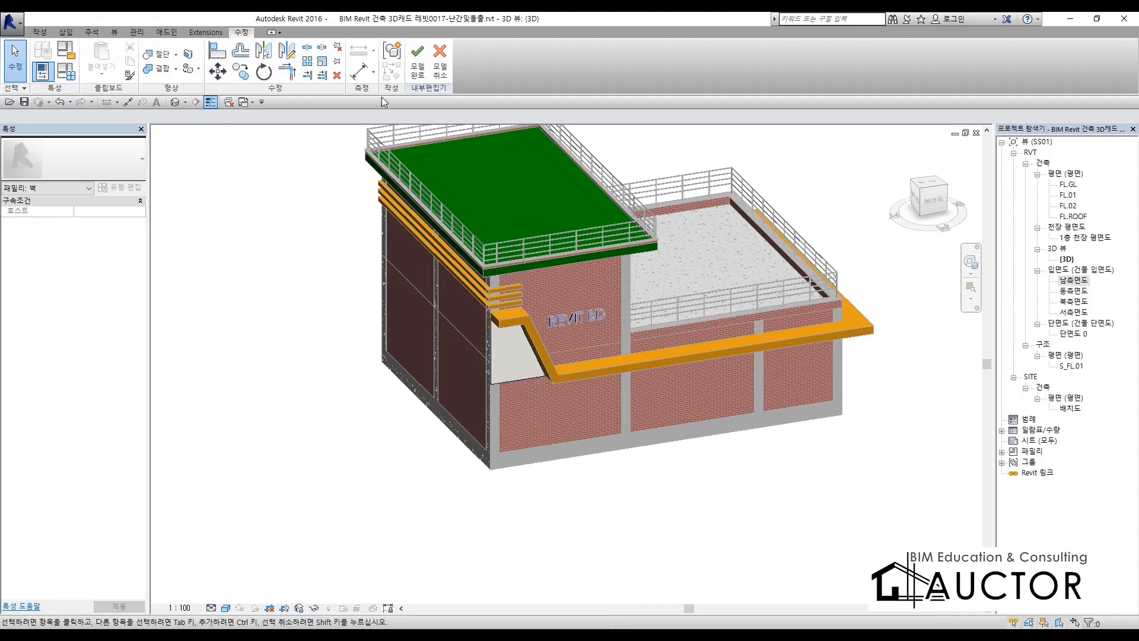
left_click(418, 64)
left_click(821, 491)
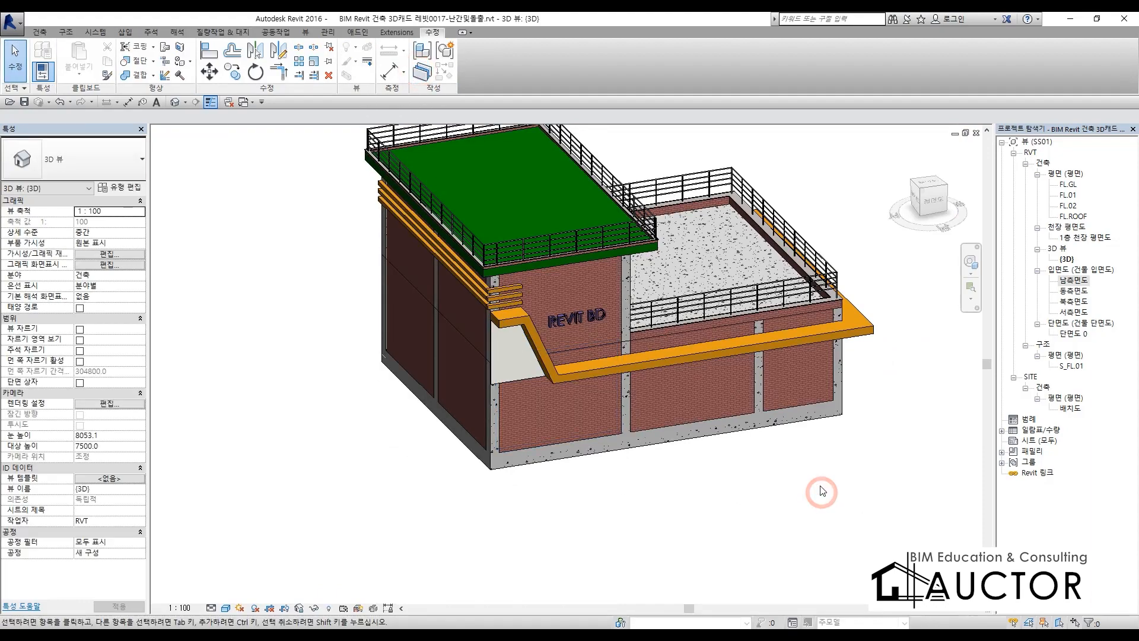
middle_click_drag(838, 438, 901, 432, "shift")
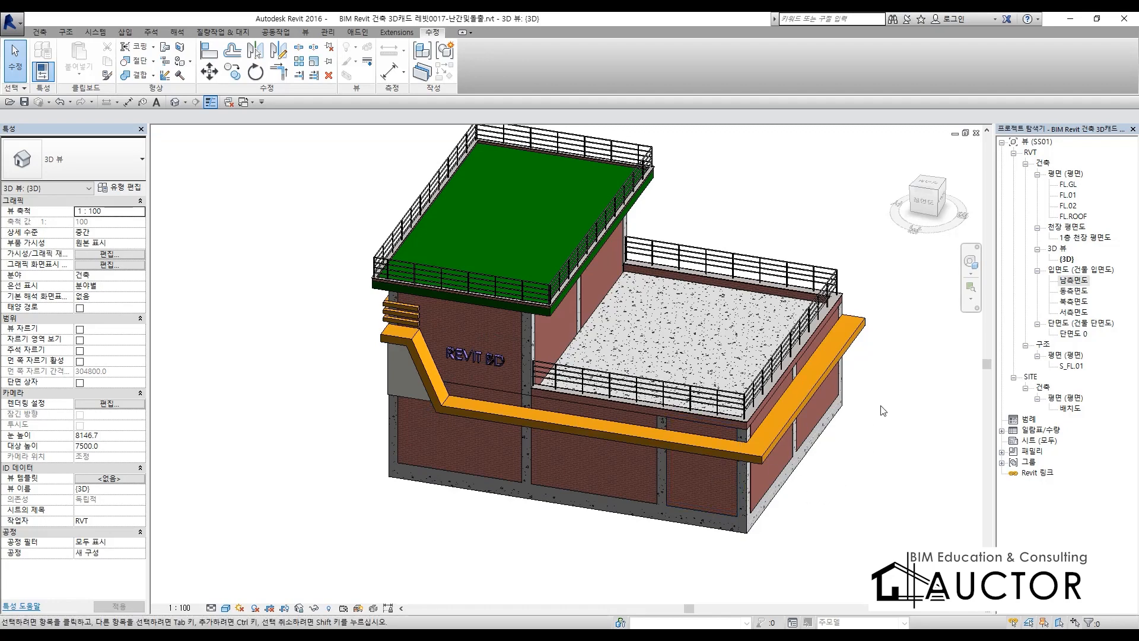
Open the south elevation and examine the building base, the entrance bays and the whole facade against the linked front elevation drawing.
double_click(1081, 285)
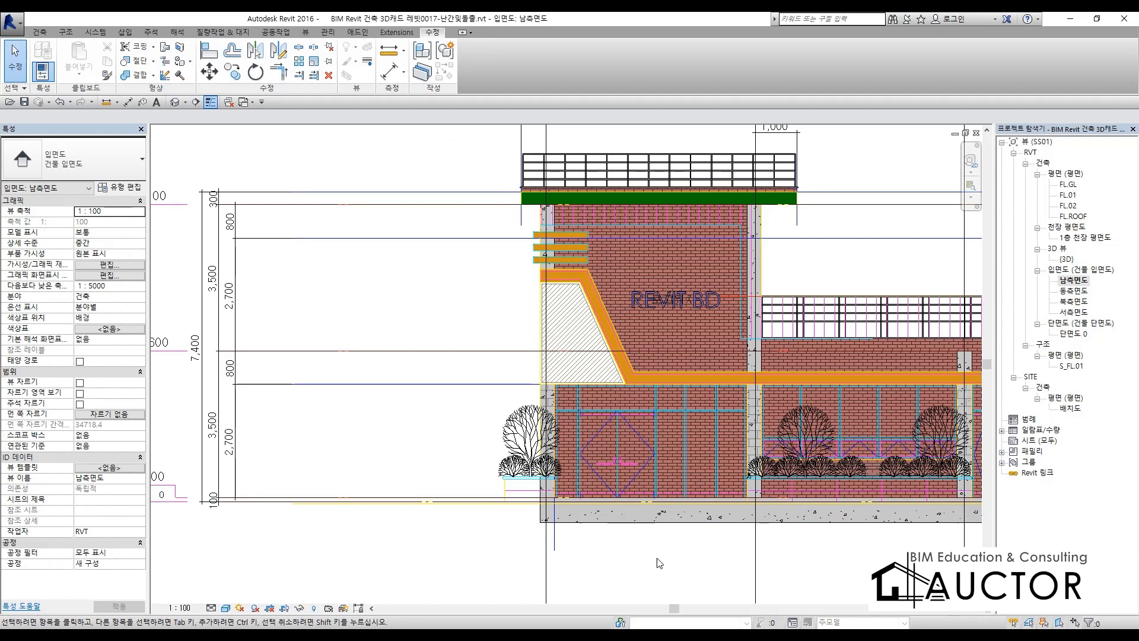
middle_click_drag(839, 571, 941, 515)
scroll(510, 504, "up", 3)
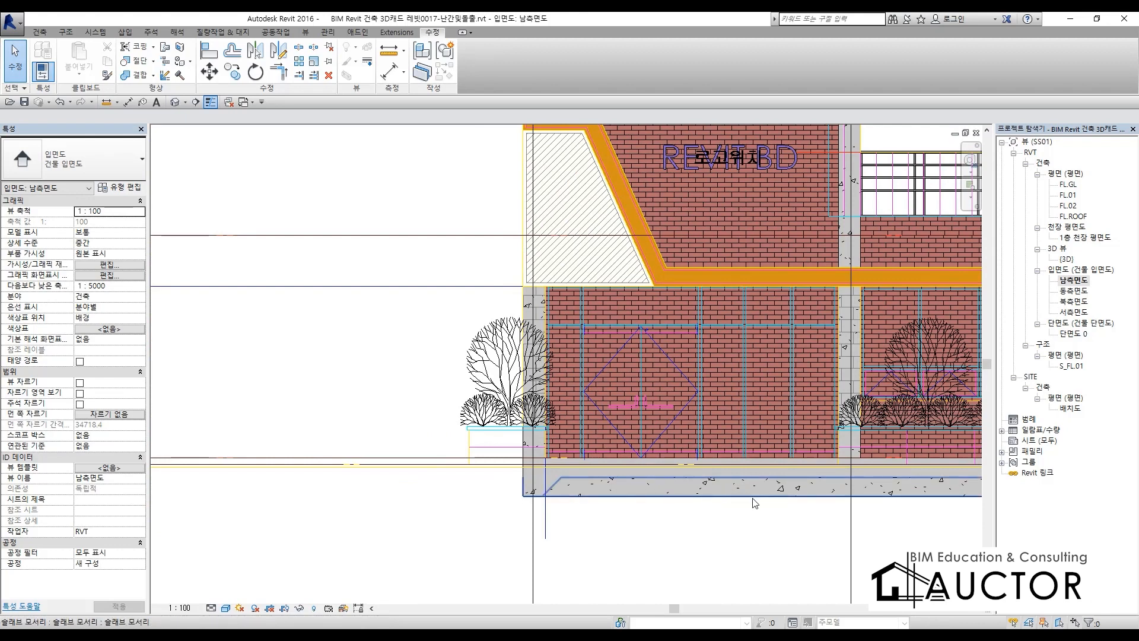
middle_click_drag(755, 504, 403, 496)
middle_click_drag(869, 501, 598, 491)
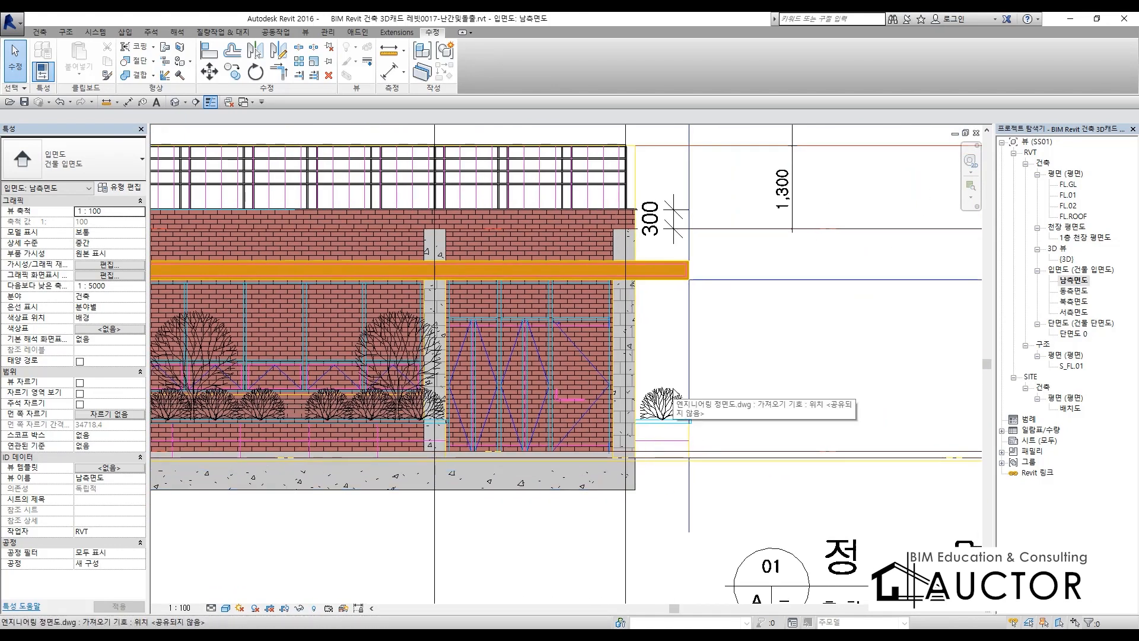
scroll(657, 458, "up", 1)
scroll(658, 460, "down", 1)
scroll(658, 460, "down", 5)
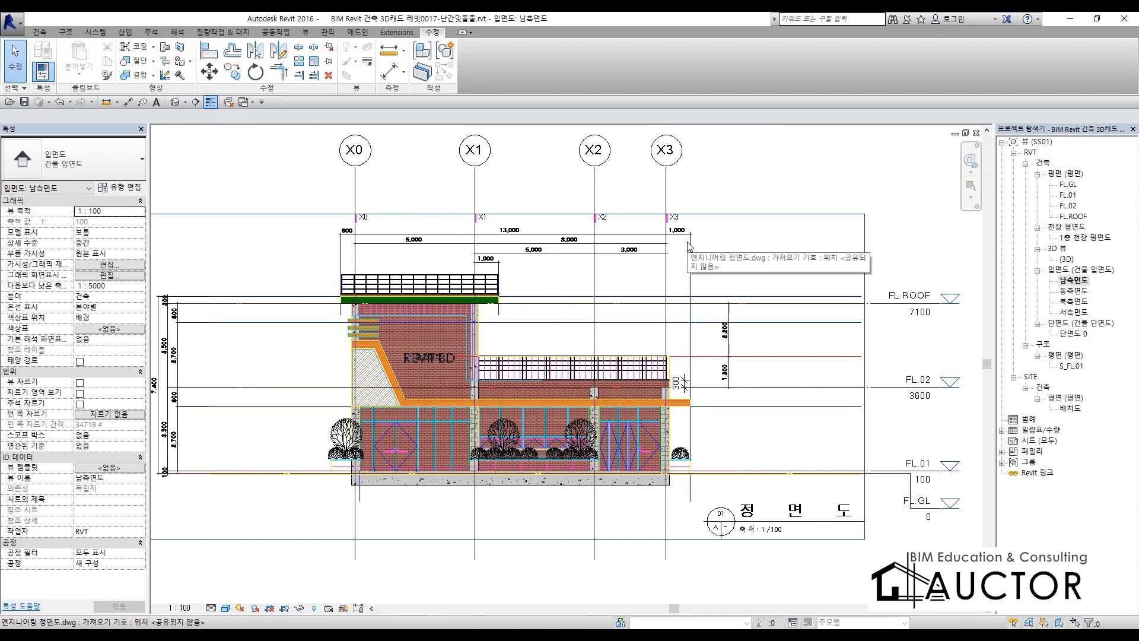
scroll(523, 433, "up", 5)
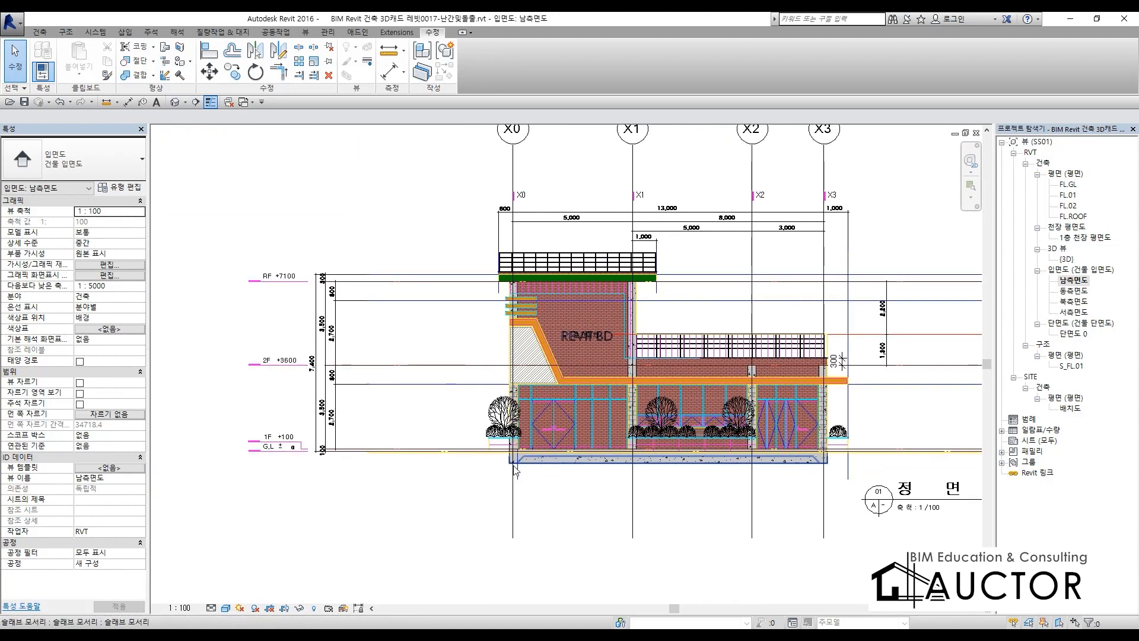
Examine the ground line across the south elevation, the planters in front of the wall and the FL.01 and FL.GL level markers.
scroll(523, 434, "up", 2)
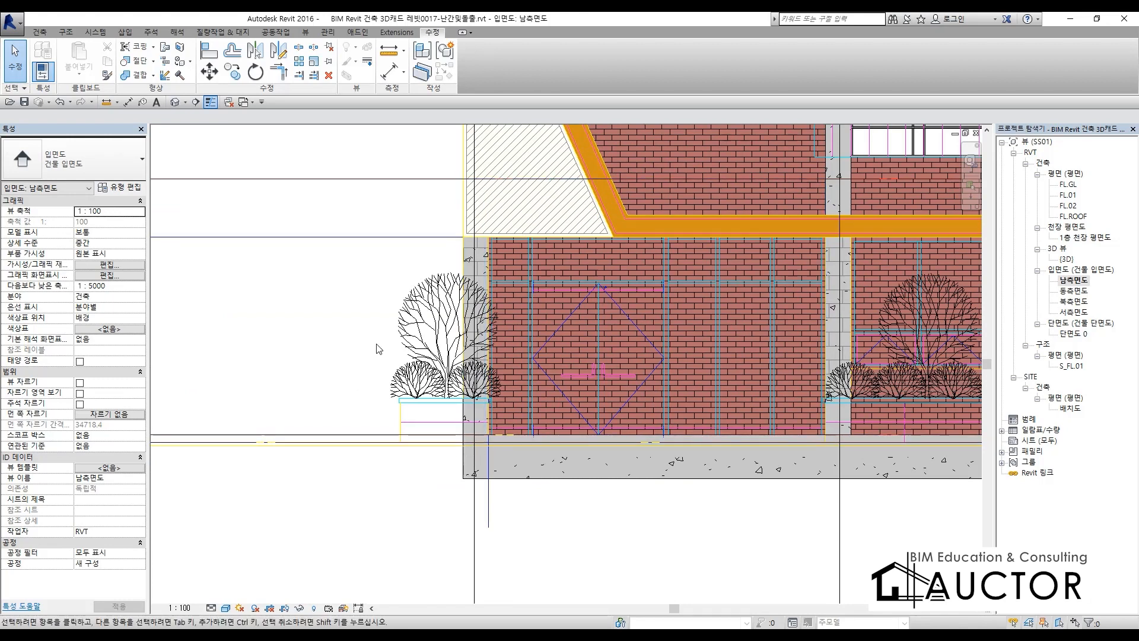
middle_click_drag(845, 453, 390, 444)
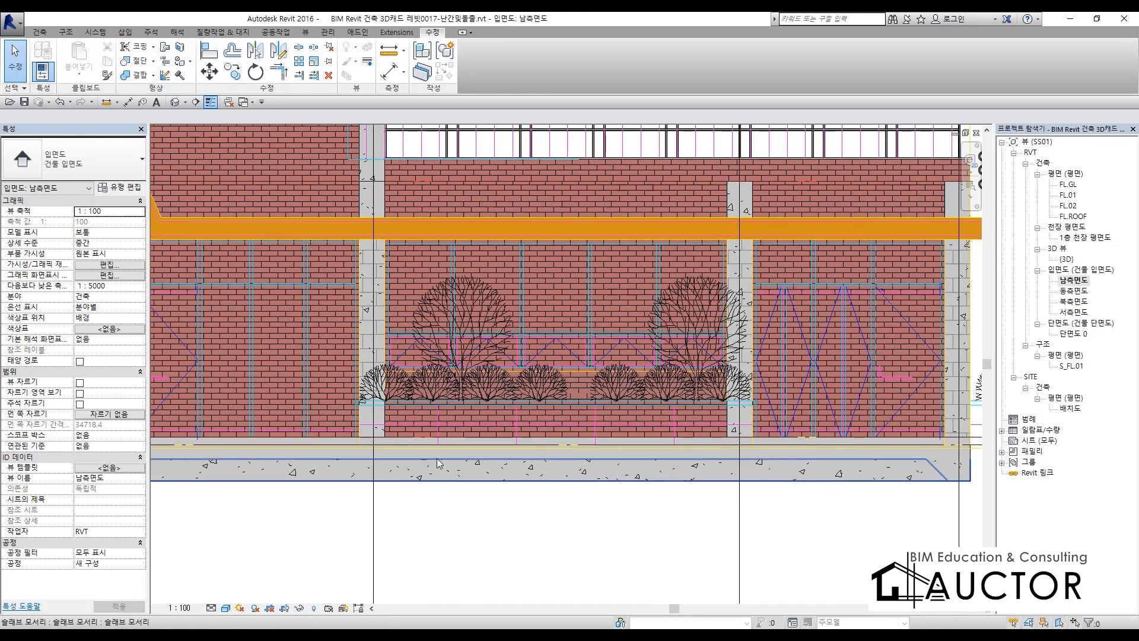
middle_click_drag(970, 459, 581, 479)
scroll(597, 460, "down", 2)
middle_click_drag(927, 460, 423, 463)
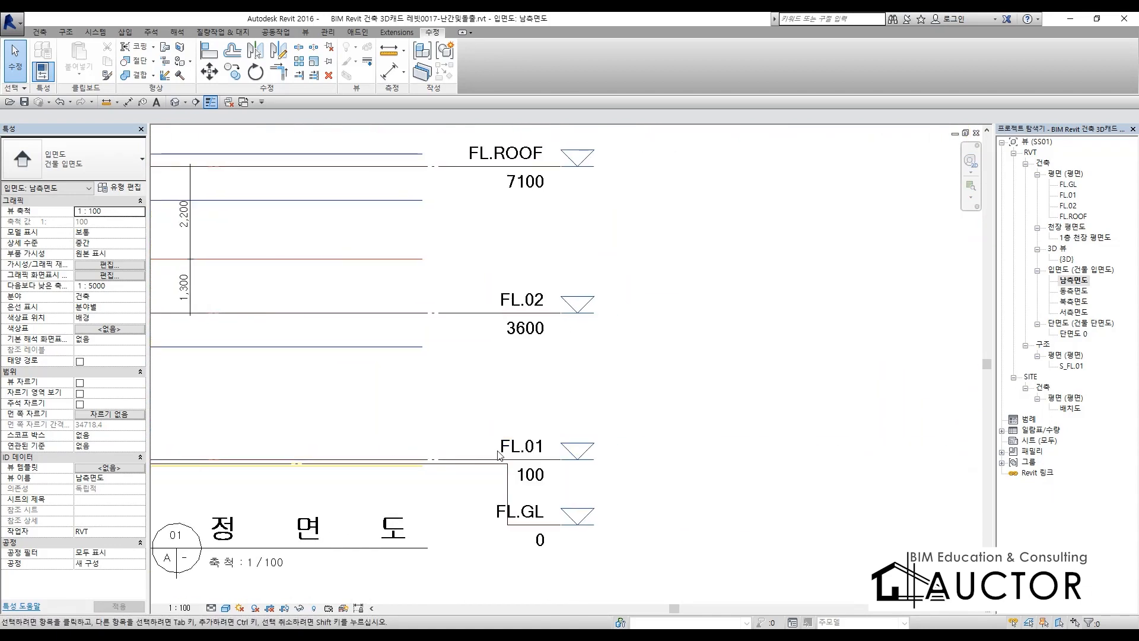
scroll(558, 454, "up", 3)
scroll(473, 474, "up", 2)
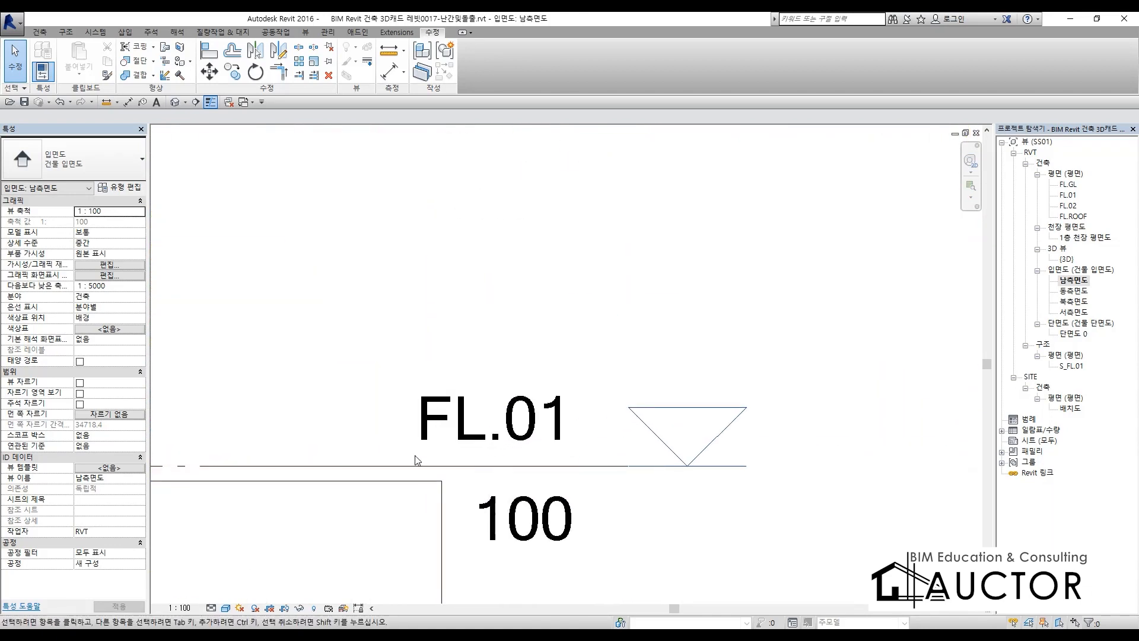
middle_click_drag(332, 445, 928, 391)
scroll(499, 377, "down", 3)
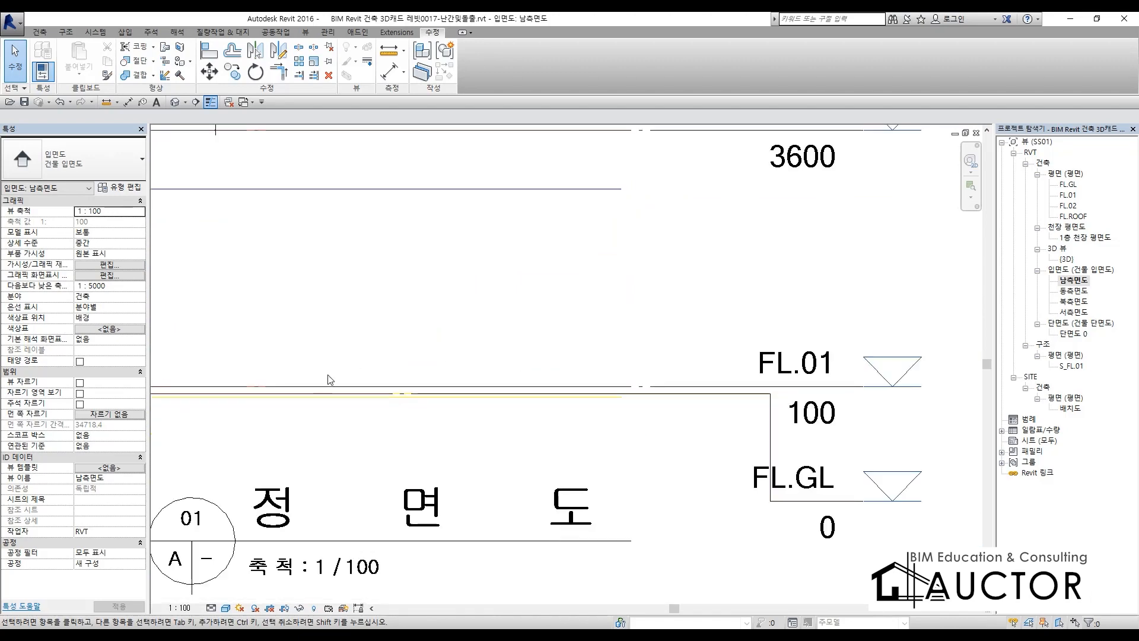
middle_click_drag(321, 379, 872, 398)
scroll(593, 383, "up", 2)
scroll(604, 386, "up", 1)
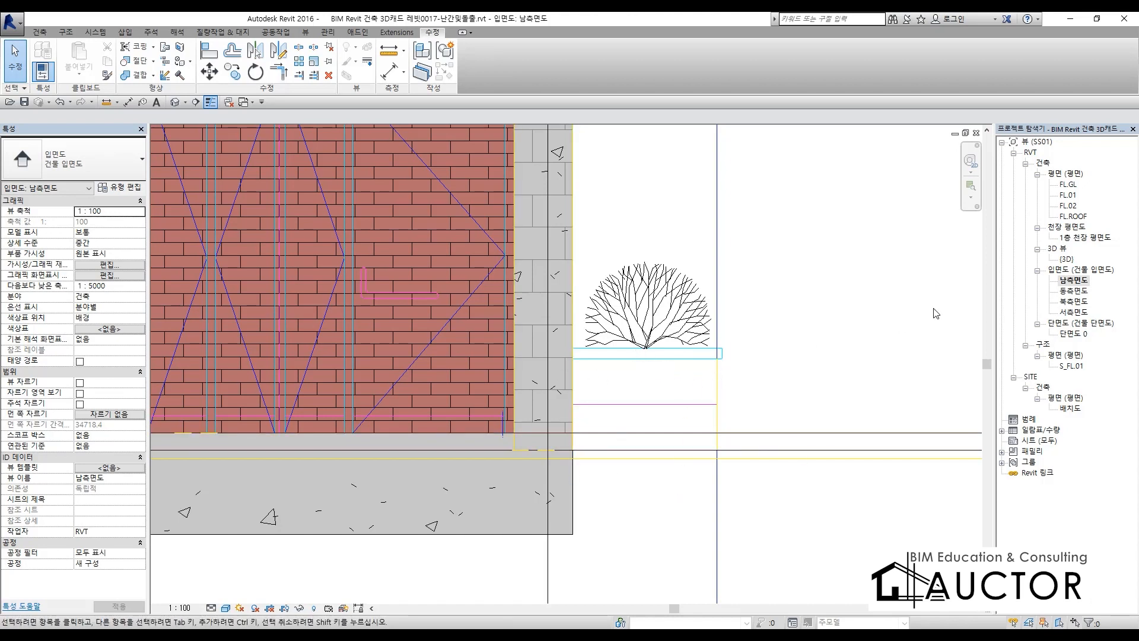
Open the FL.01 floor plan and examine the area around the stair and the entrance doors on the Y0 side.
double_click(1068, 195)
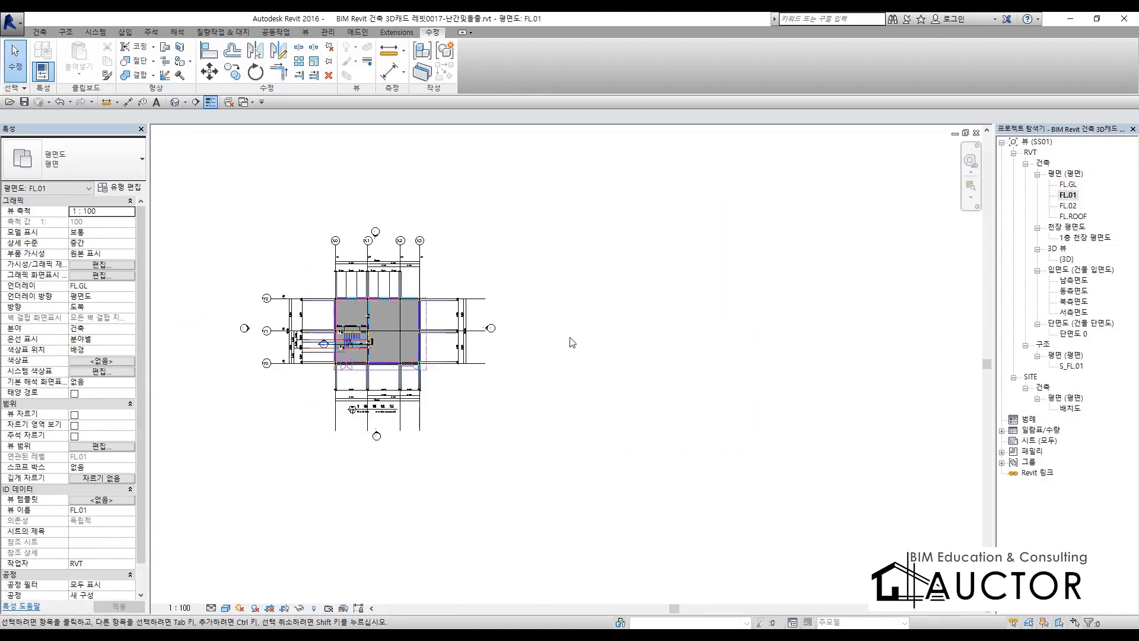
scroll(656, 404, "up", 5)
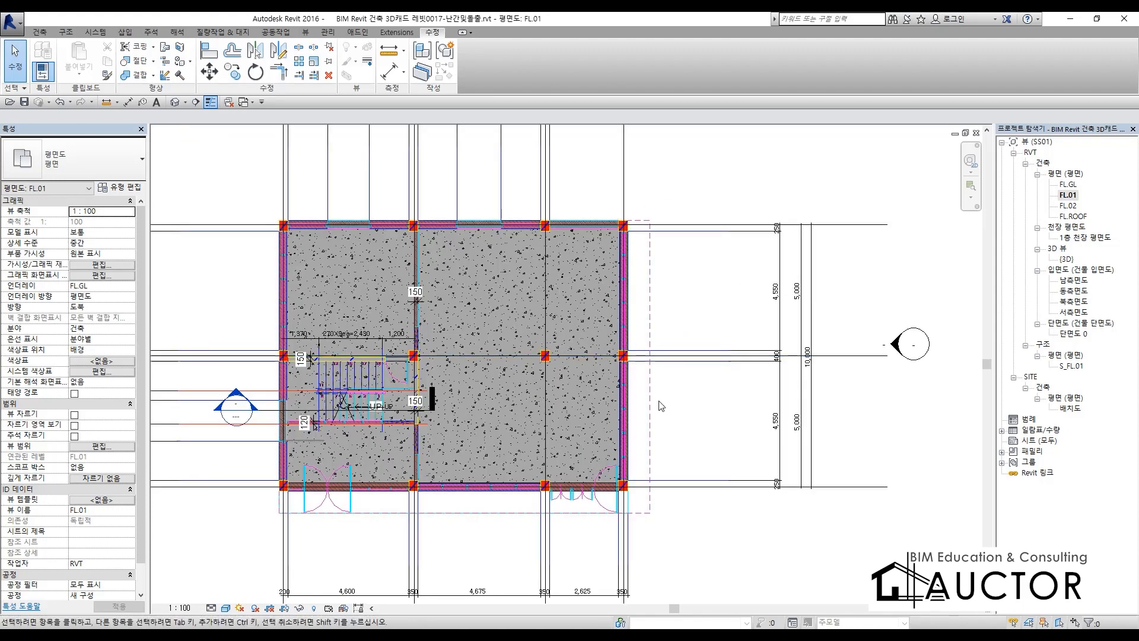
middle_click_drag(382, 443, 603, 423)
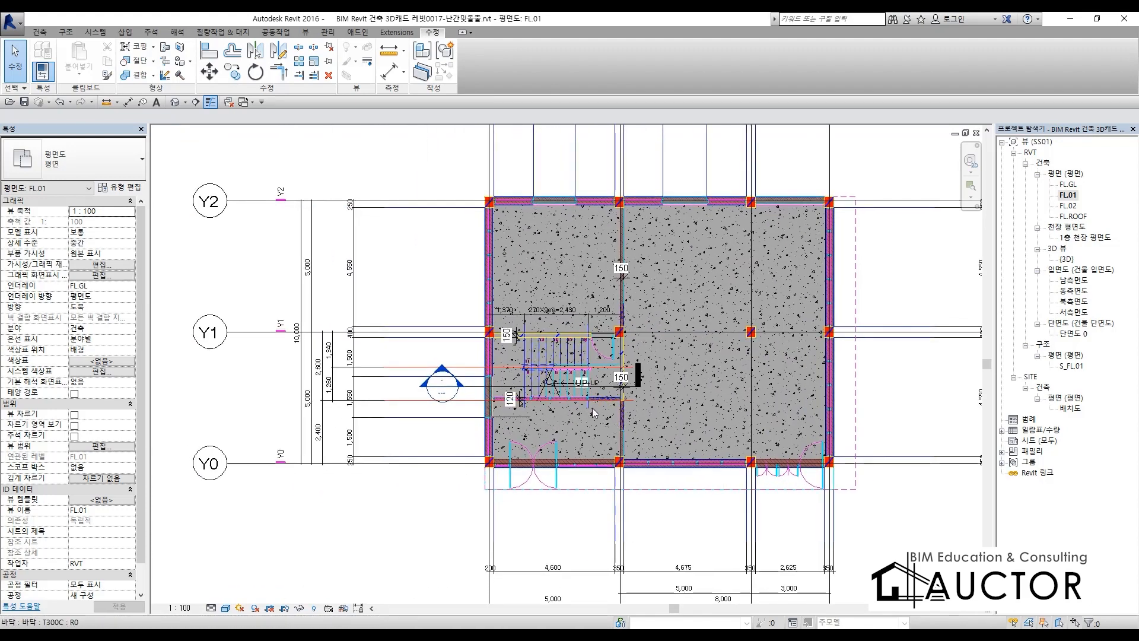
scroll(439, 448, "up", 2)
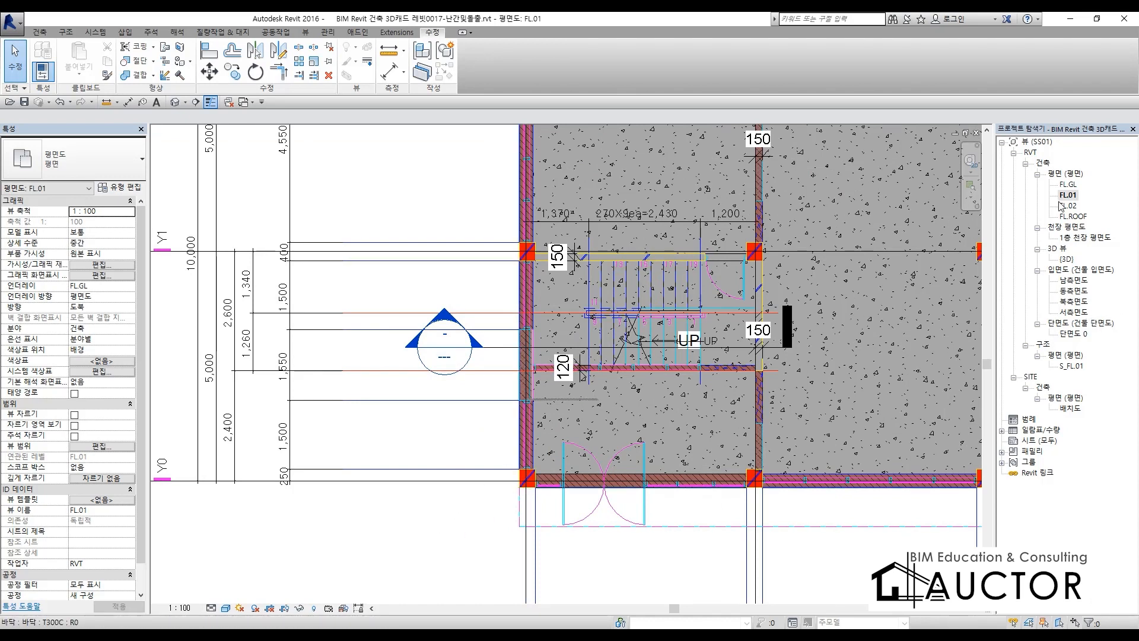
In the south elevation, draw a vertical reference plane beyond the X3 end, about 1,300 mm outside the corner column.
double_click(1071, 280)
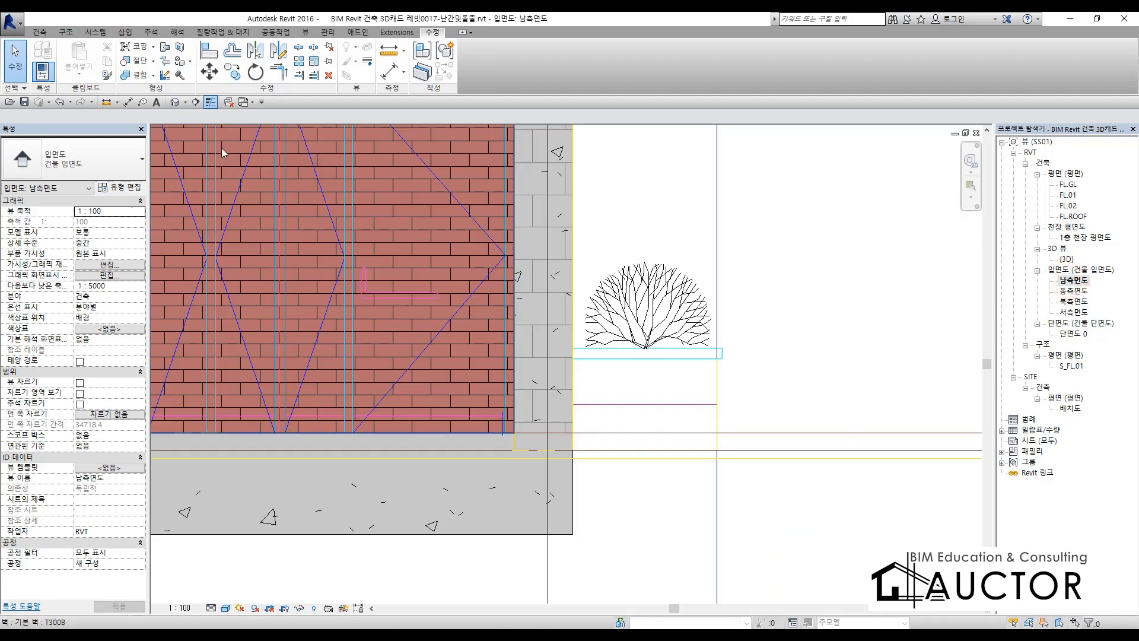
left_click(40, 32)
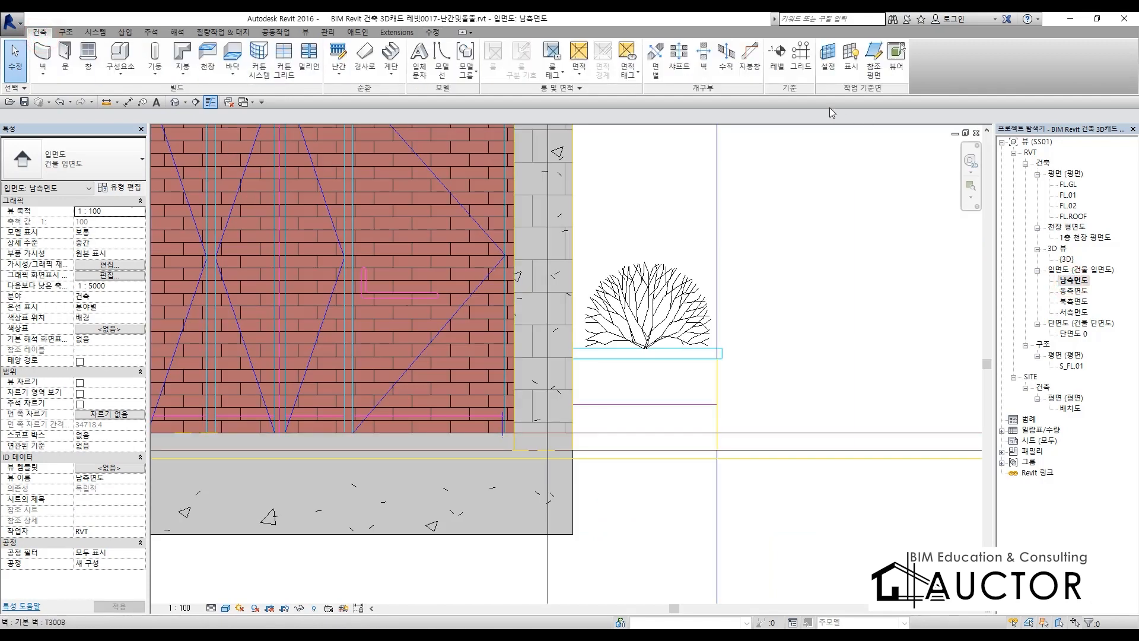
scroll(831, 270, "down", 4)
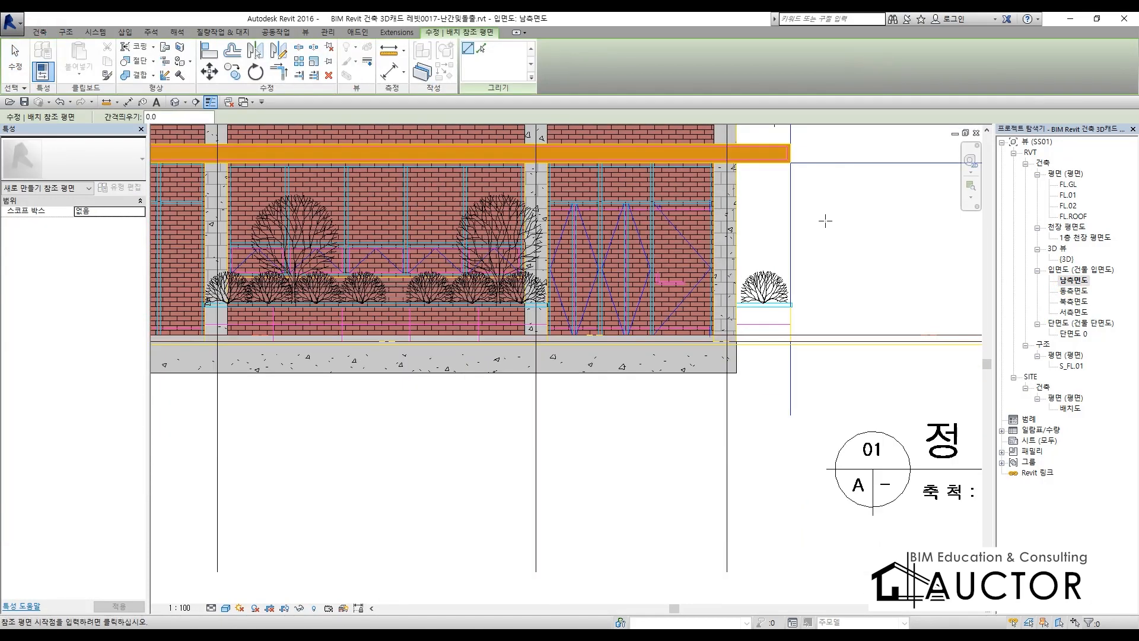
left_click(819, 206)
left_click(819, 429)
key("Escape")
key("Escape")
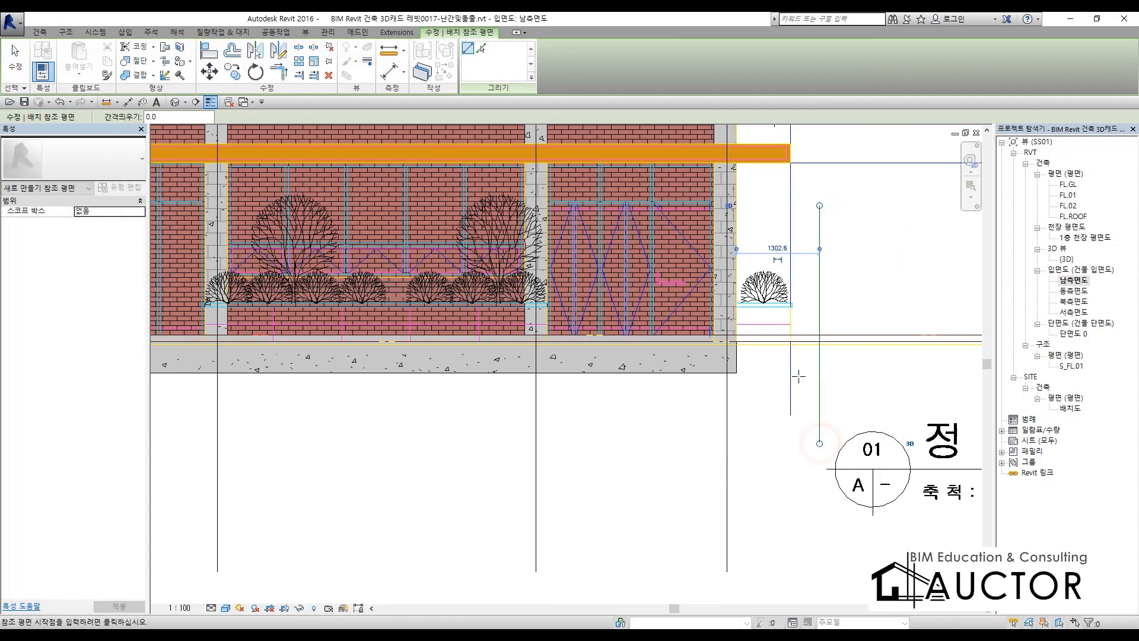
Align the new reference plane with the outer edge of the planter drawn at the X3 end of the building.
scroll(839, 312, "up", 3)
key("a")
key("l")
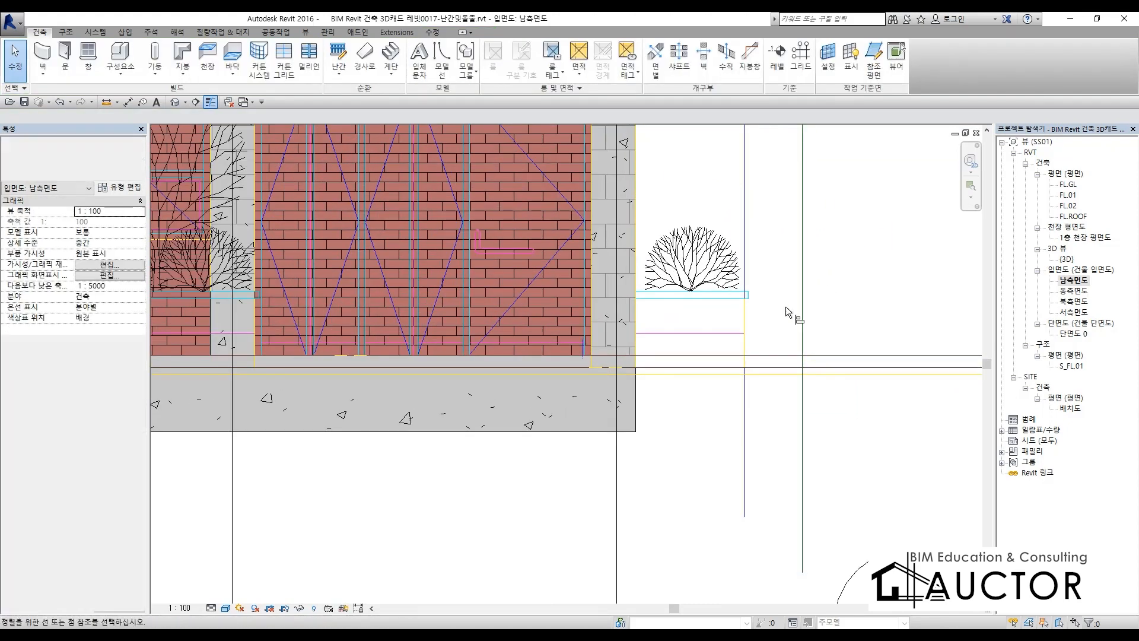
left_click(744, 326)
left_click(800, 314)
scroll(803, 323, "down", 5)
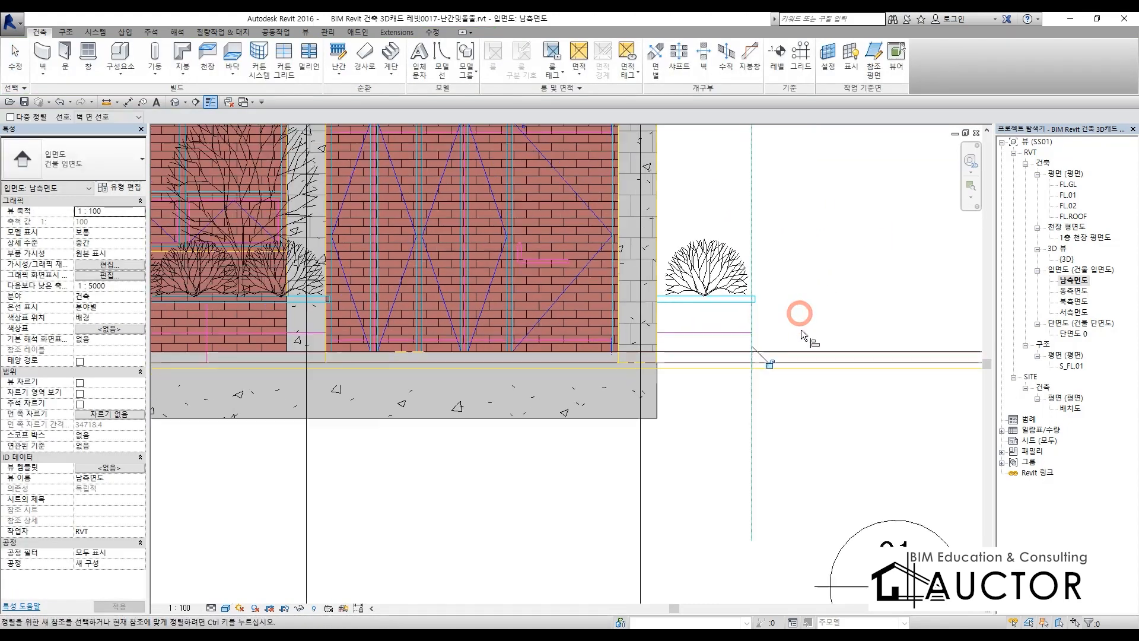
key("Escape")
key("Escape")
Draw a second vertical reference plane just outside the planter at the X0 end of the south elevation.
middle_click_drag(333, 332, 606, 336)
scroll(593, 329, "up", 3)
scroll(624, 338, "up", 2)
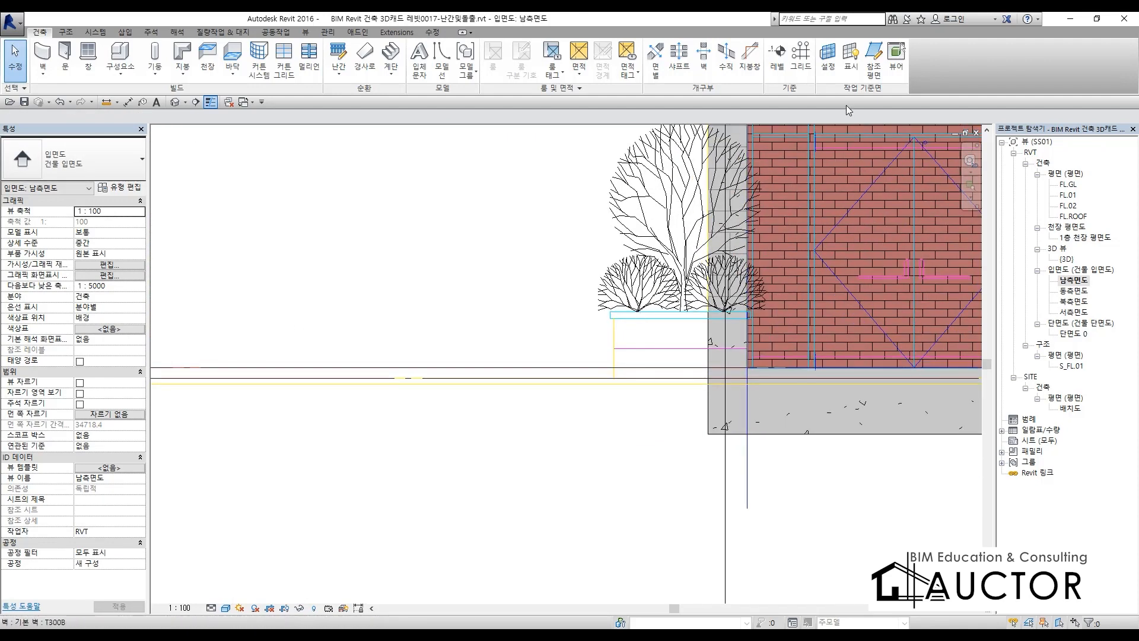
left_click(874, 56)
left_click(569, 190)
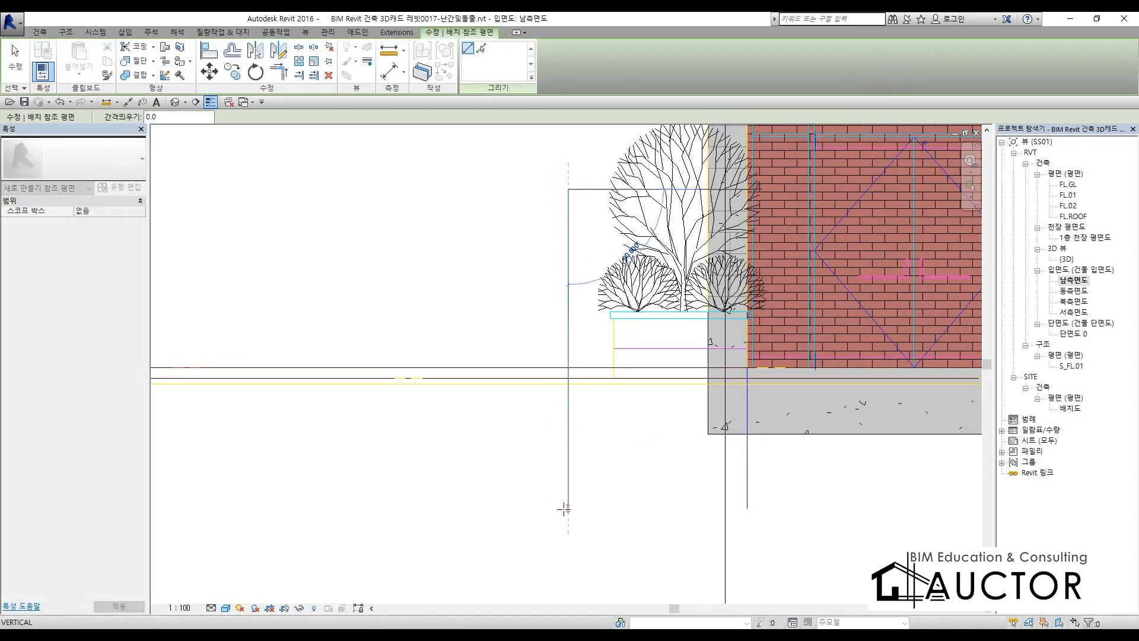
left_click(566, 509)
Align the second reference plane with the outer edge of the planter drawn at the X0 end.
key("a")
key("l")
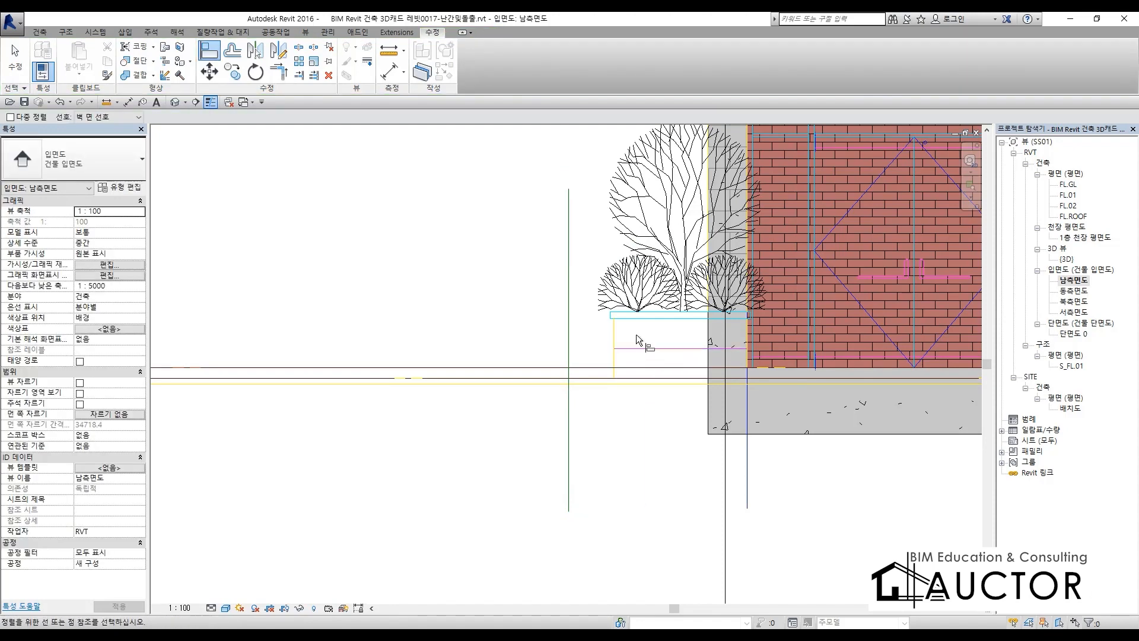
left_click(616, 333)
left_click(568, 346)
key("Escape")
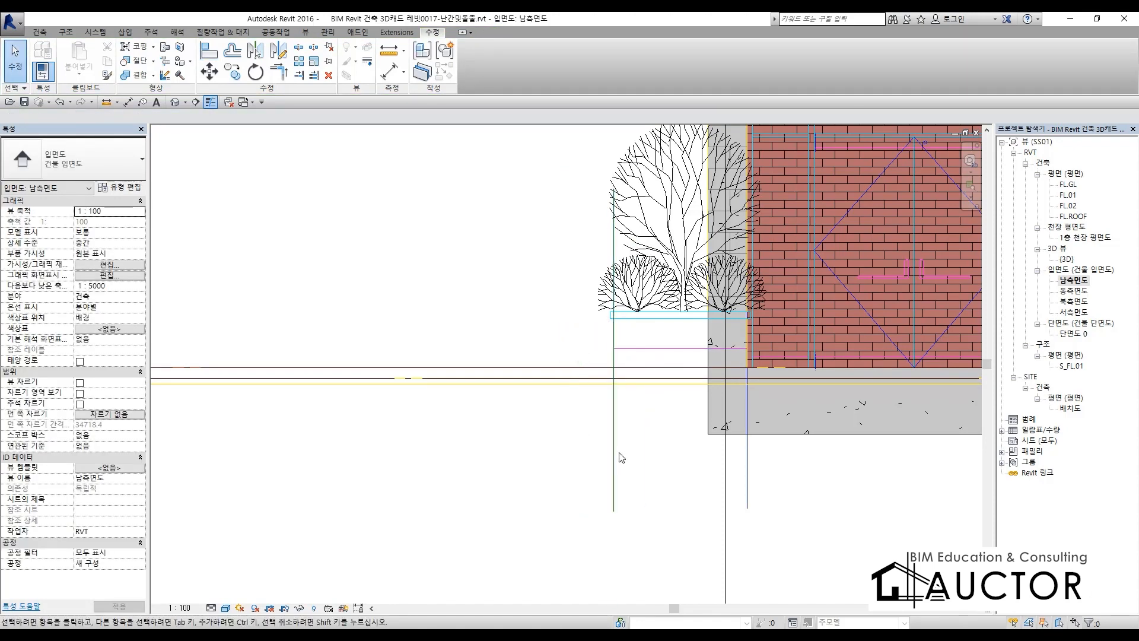
scroll(516, 371, "down", 4)
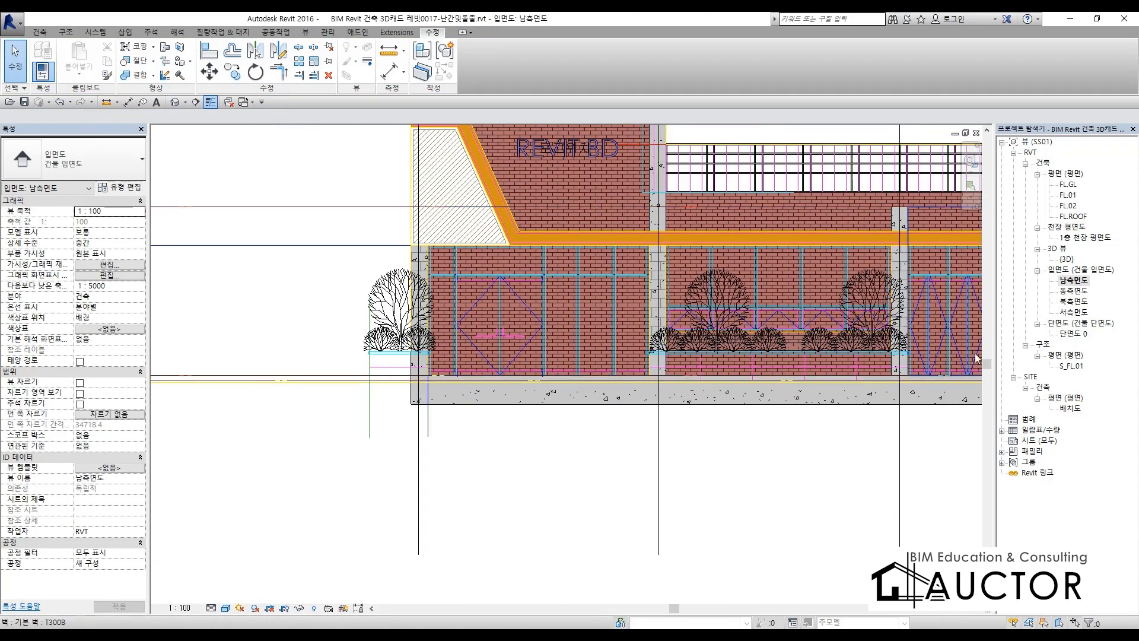
Open the east elevation, start linking a CAD file and browse to the Lesson02-사무동 folder.
double_click(1074, 291)
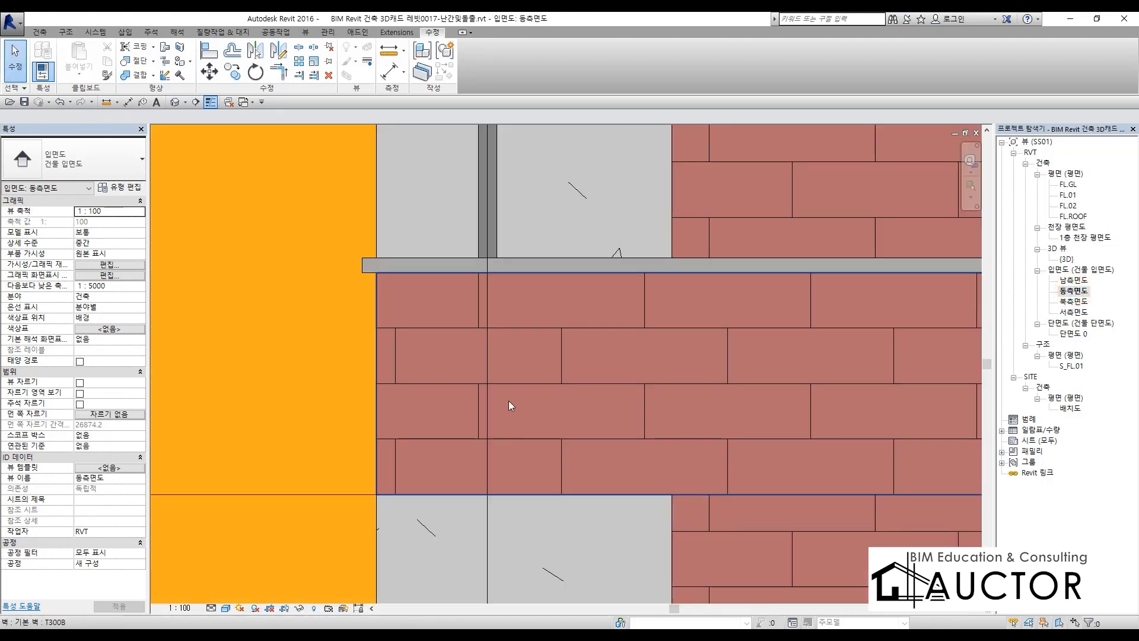
scroll(534, 393, "down", 4)
scroll(557, 383, "down", 4)
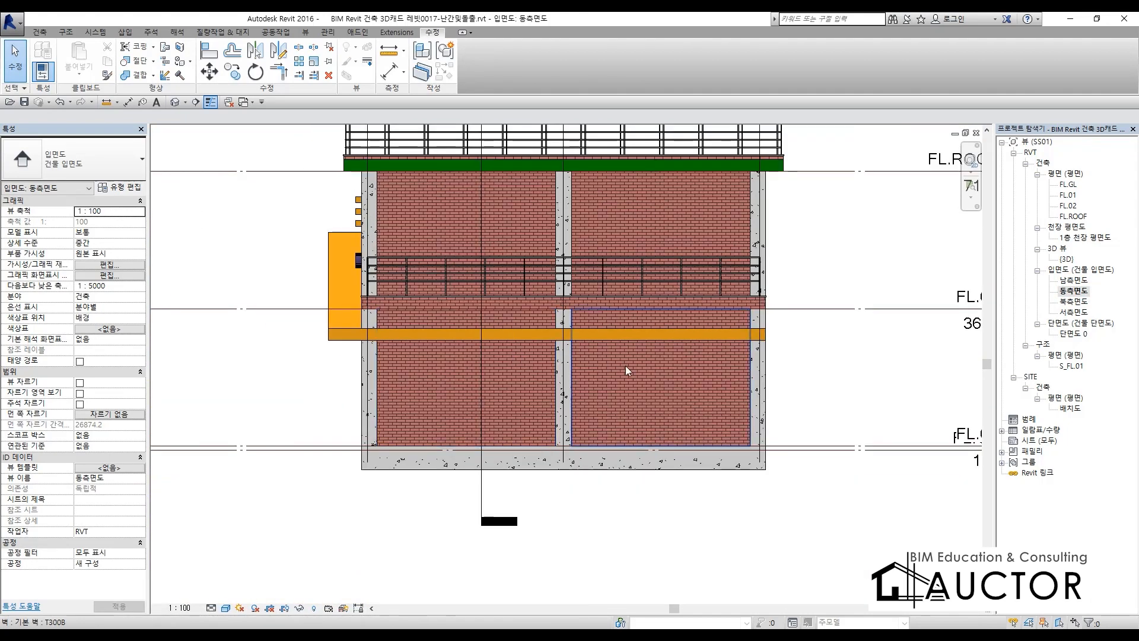
left_click(122, 32)
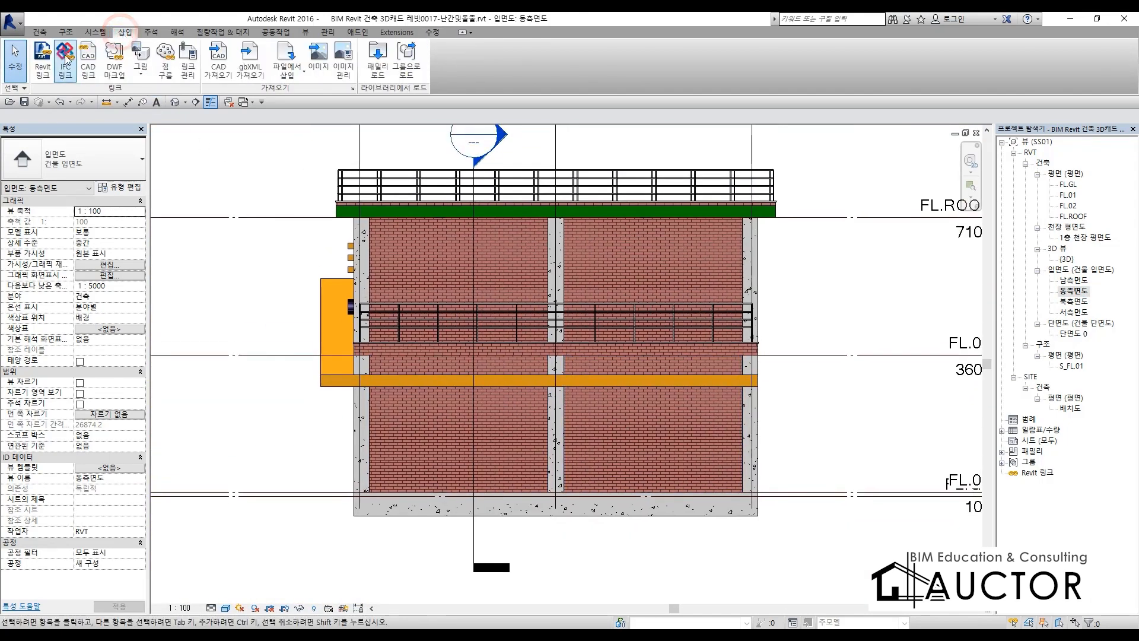
left_click(88, 60)
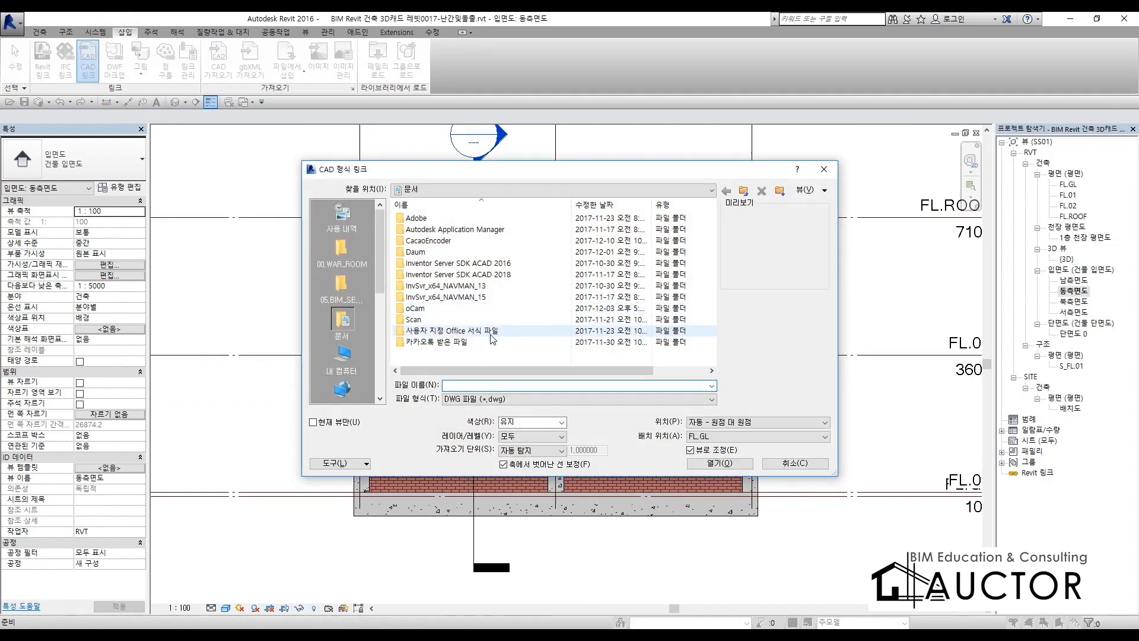
scroll(347, 359, "down", 5)
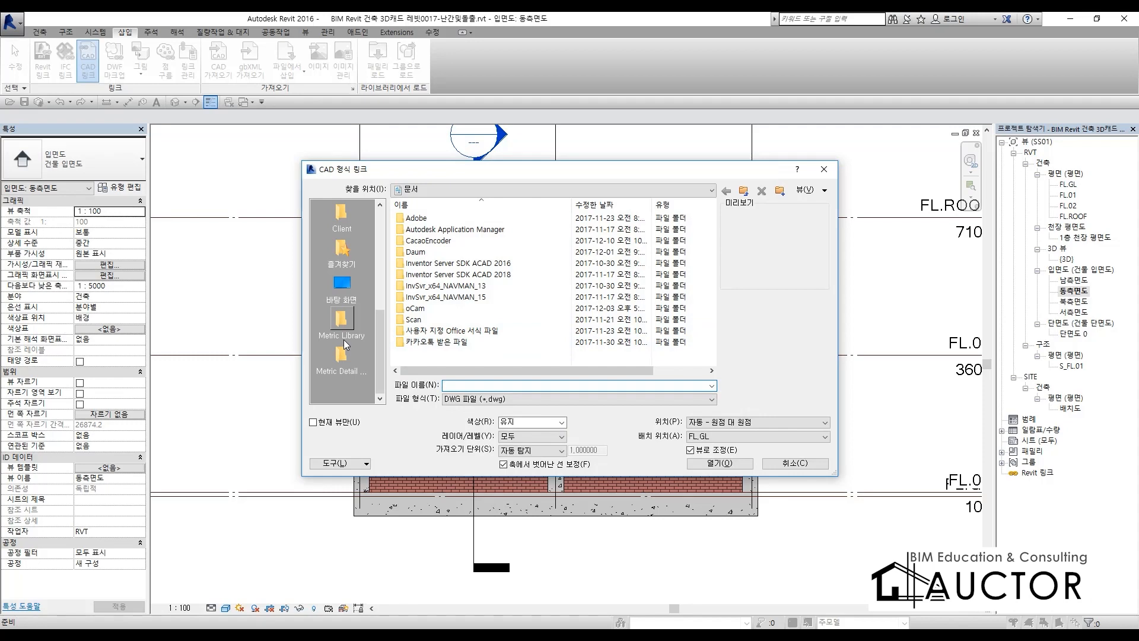
scroll(346, 344, "up", 5)
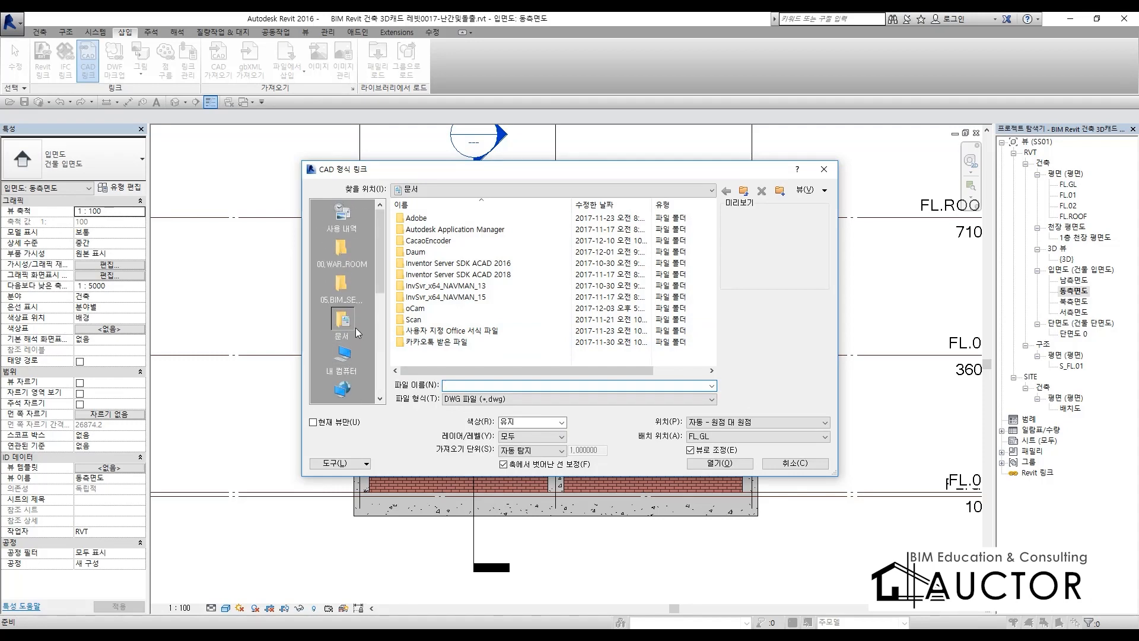
key("Escape")
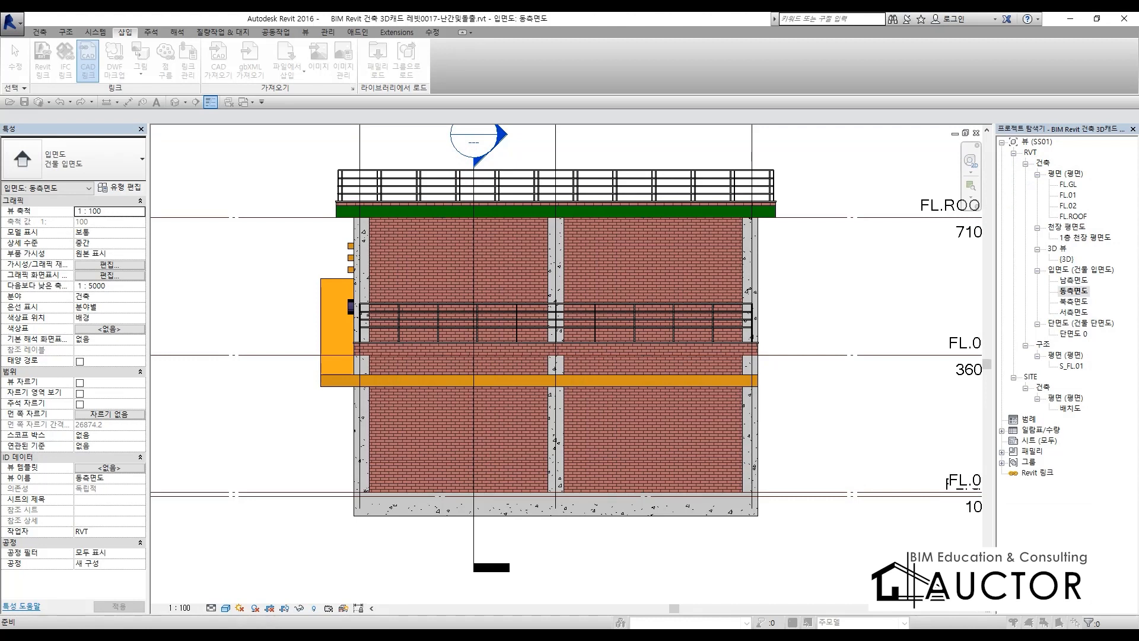
left_click_drag(1138, 200, 492, 138)
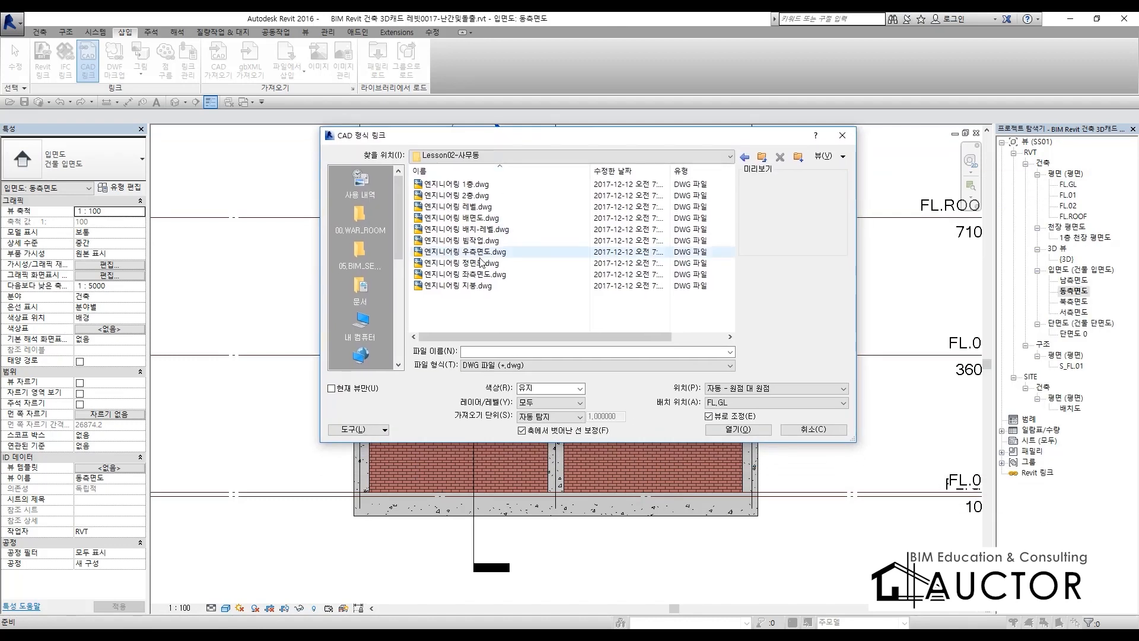
Link 엔지니어링 우측면도.dwg to the current view only, with millimetre import units and automatic center-to-center positioning.
left_click(482, 253)
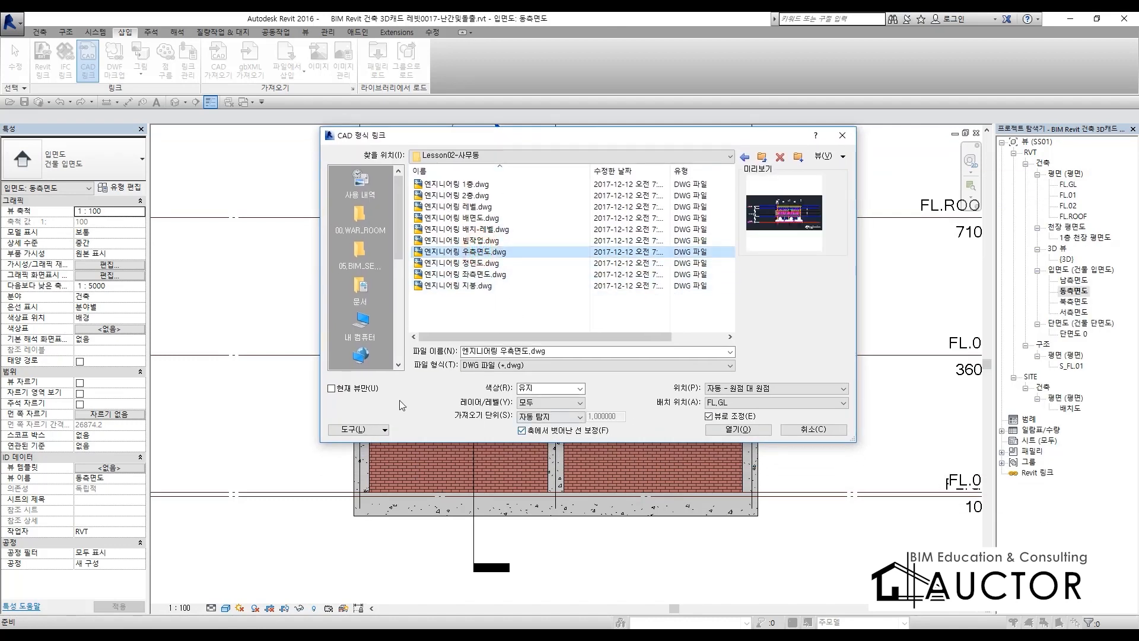
left_click(355, 389)
left_click(552, 416)
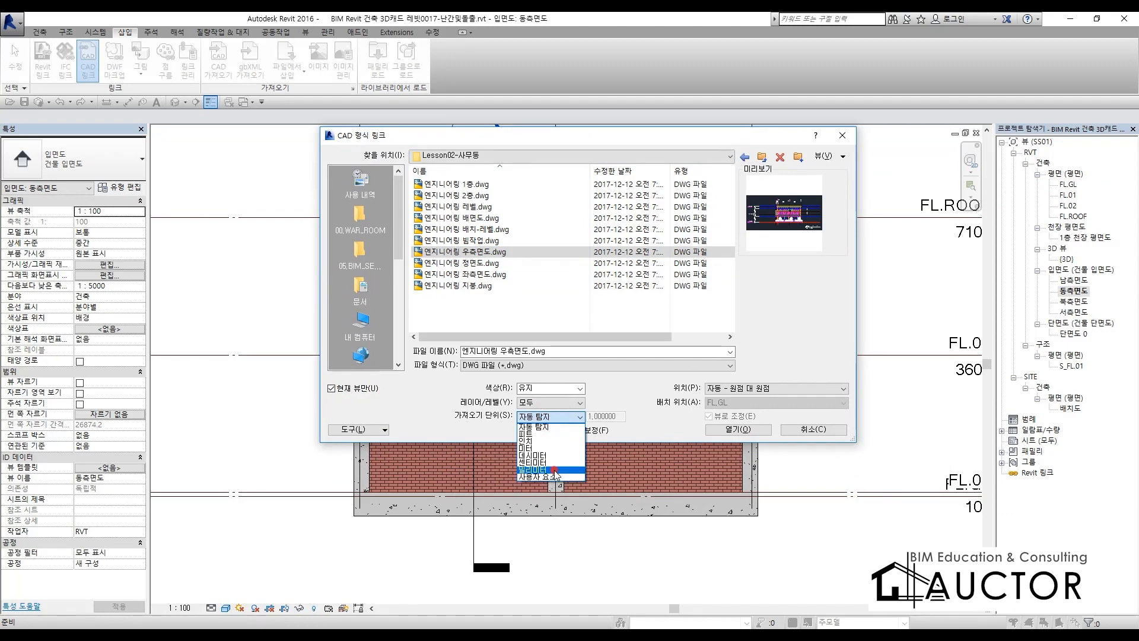
left_click(558, 477)
left_click(765, 388)
left_click(747, 400)
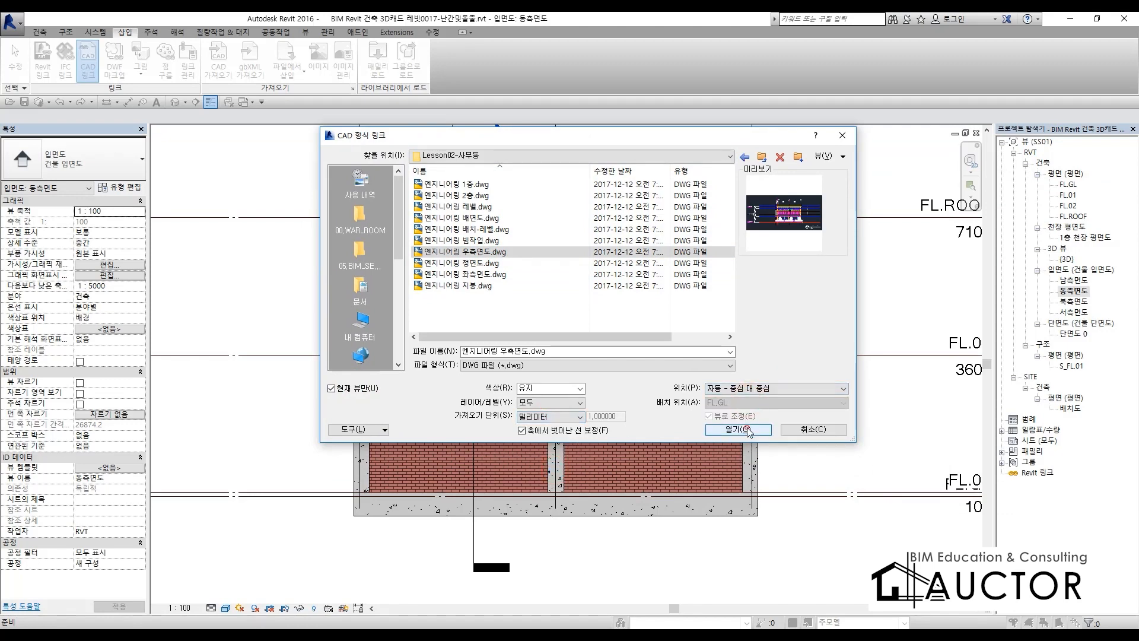
left_click(738, 429)
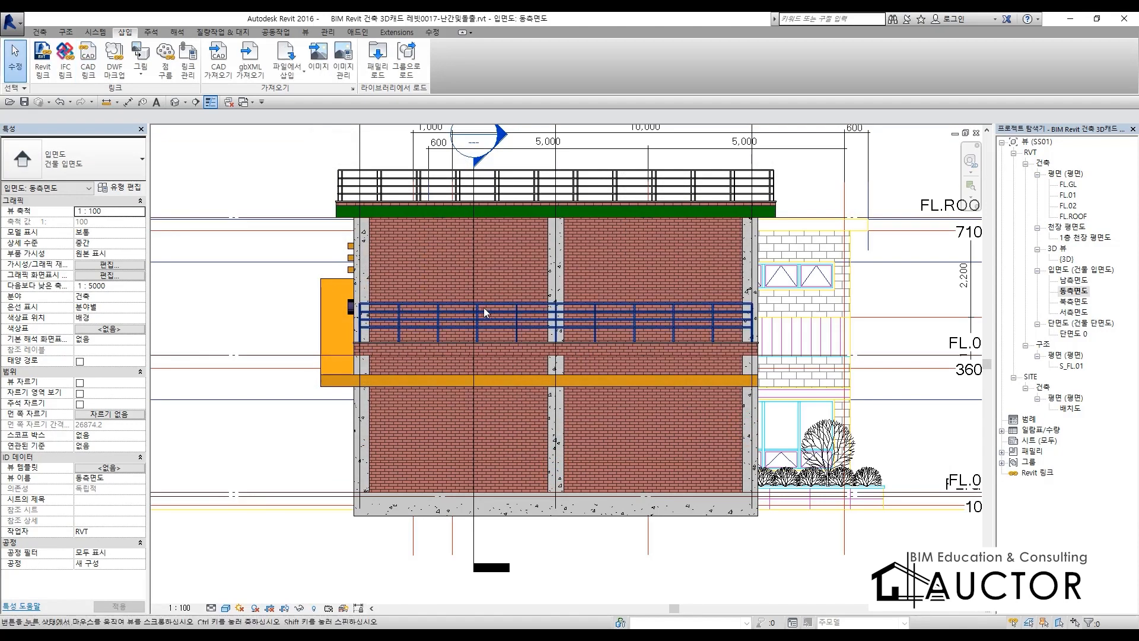
Set the draw layer of the linked right-side elevation drawing to foreground (전경).
left_click(810, 370)
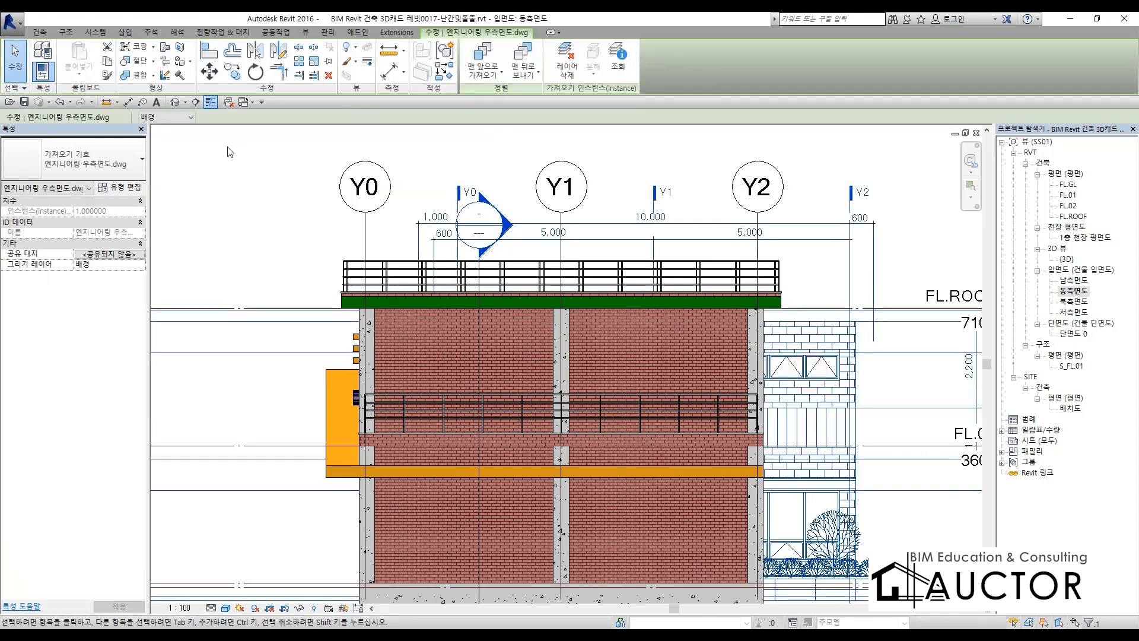
left_click(166, 117)
left_click(153, 138)
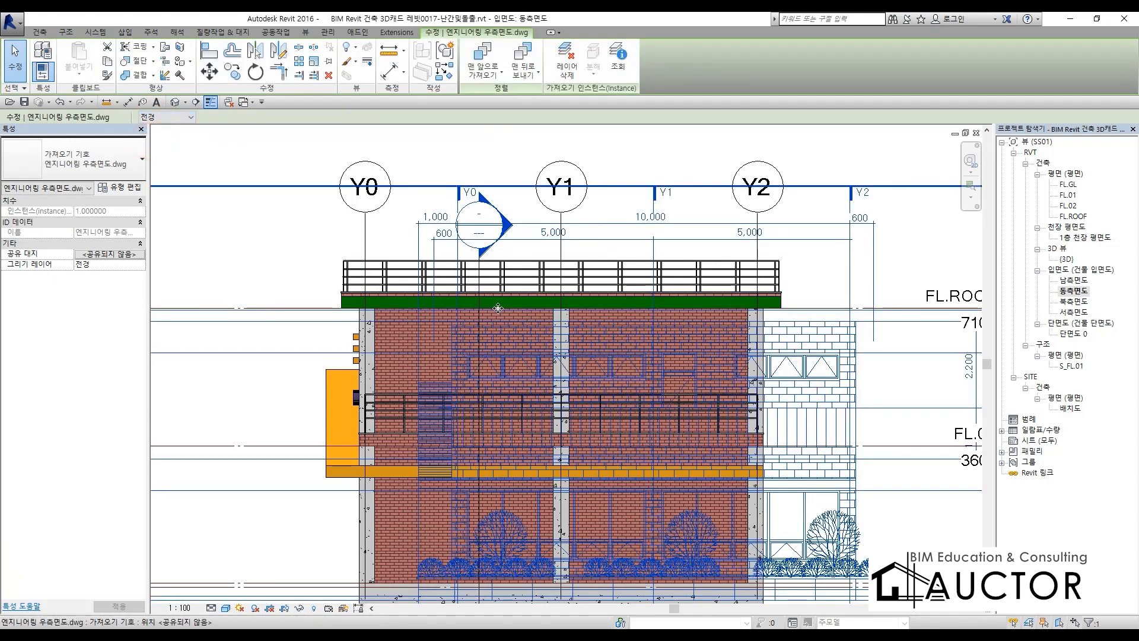
Align the Y0 line of the linked right-side elevation drawing (엔지니어링 우측면도.dwg) with the model's grid Y0.
key("a")
key("l")
left_click(363, 224)
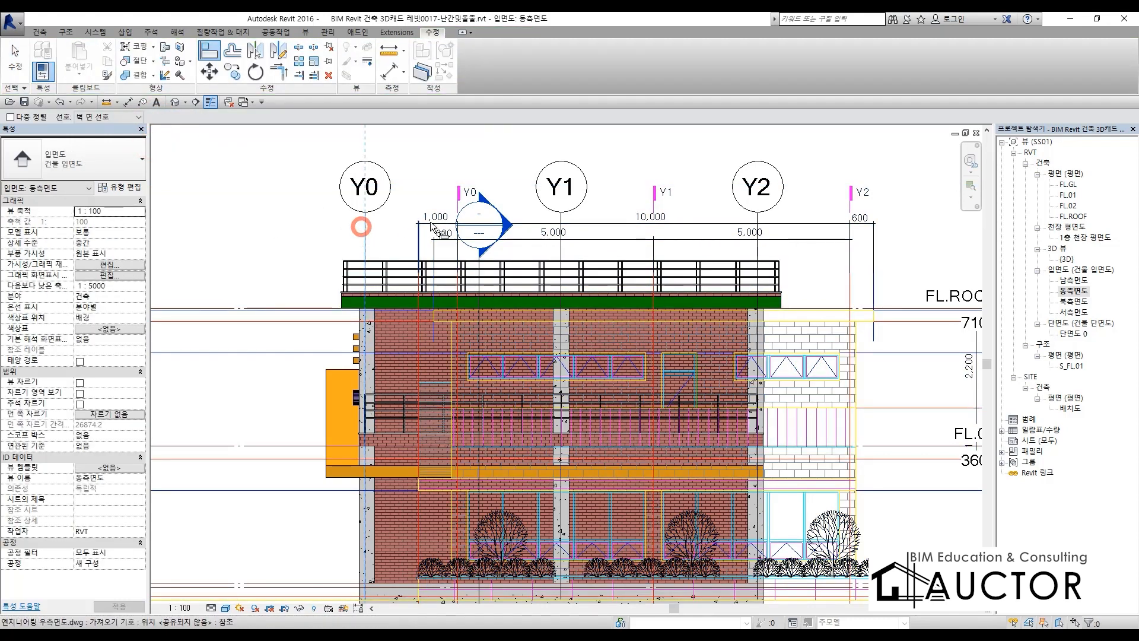
left_click(456, 206)
scroll(492, 224, "down", 3)
scroll(552, 437, "up", 3)
scroll(642, 453, "up", 3)
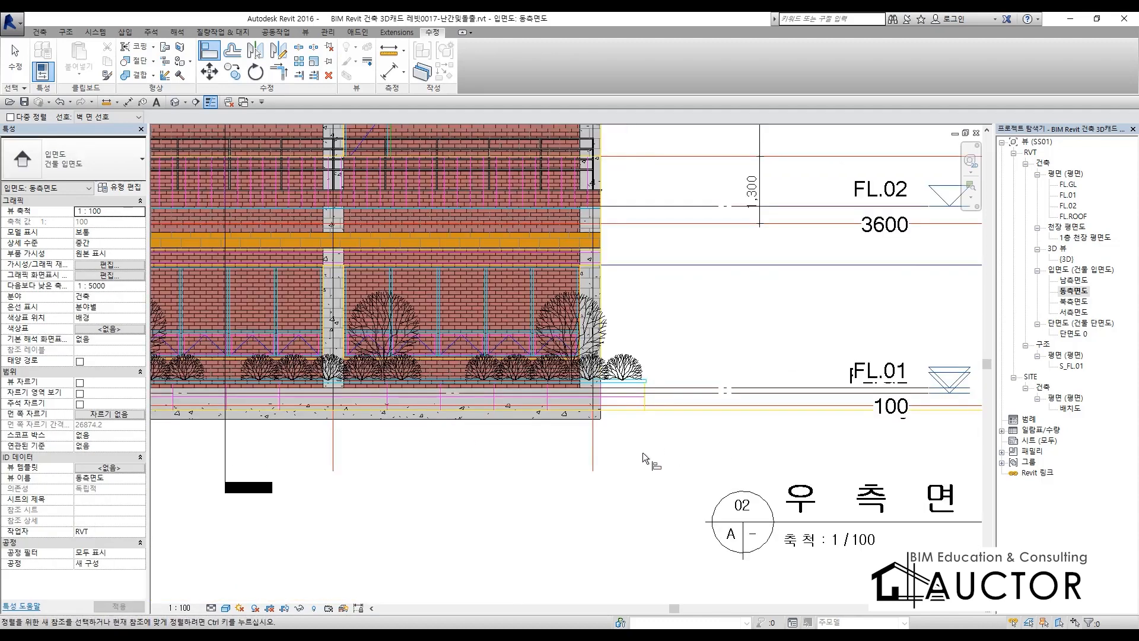
Align the linked drawing's 1F +100 line with level FL.01 to set the drawing's height.
middle_click_drag(667, 436, 893, 459)
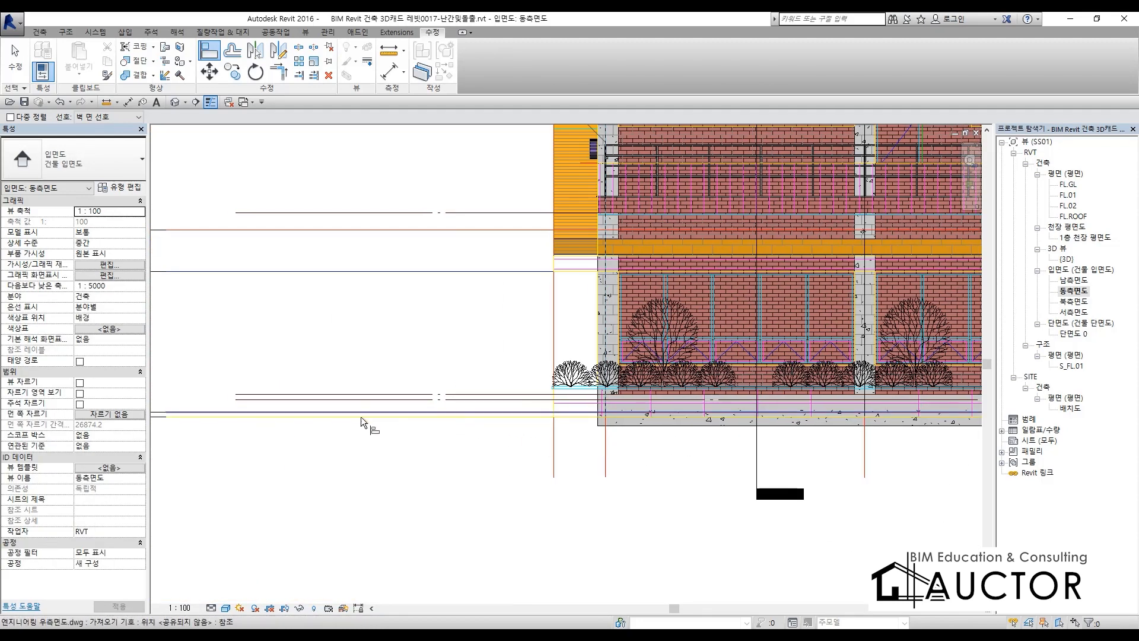
middle_click_drag(369, 427, 620, 409)
left_click(620, 410)
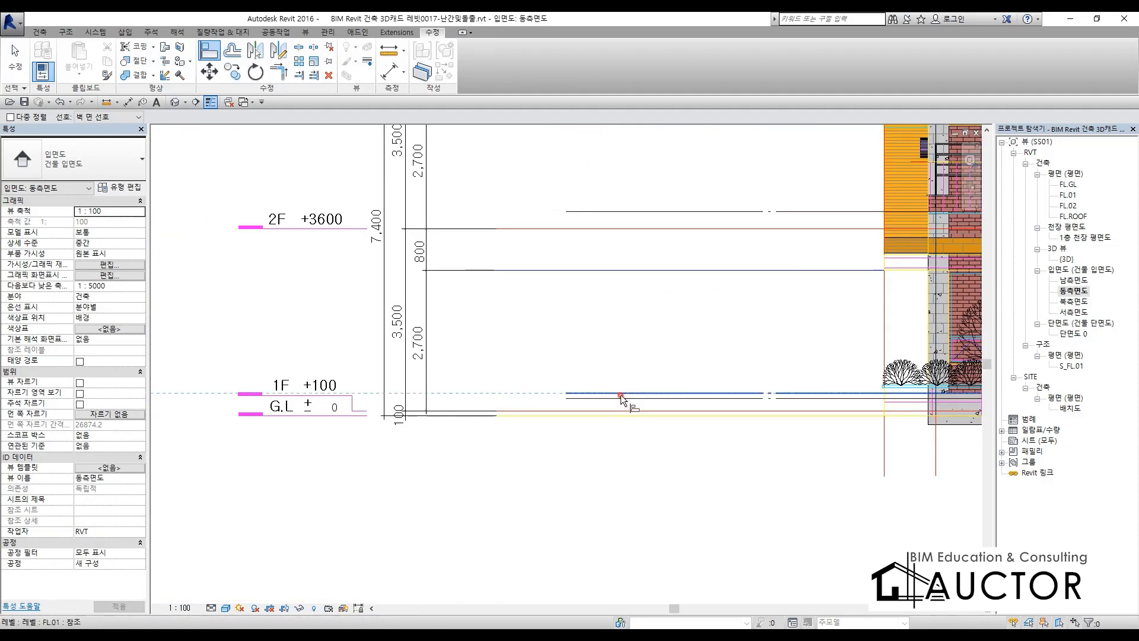
left_click(461, 411)
scroll(809, 407, "down", 3)
scroll(738, 455, "up", 4)
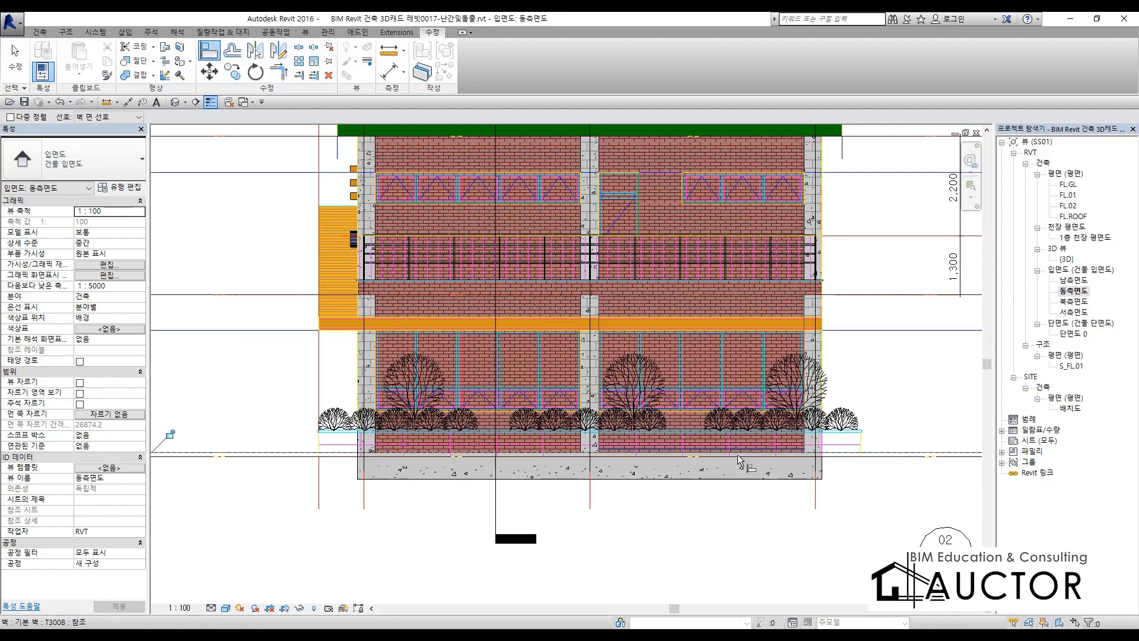
key("Escape")
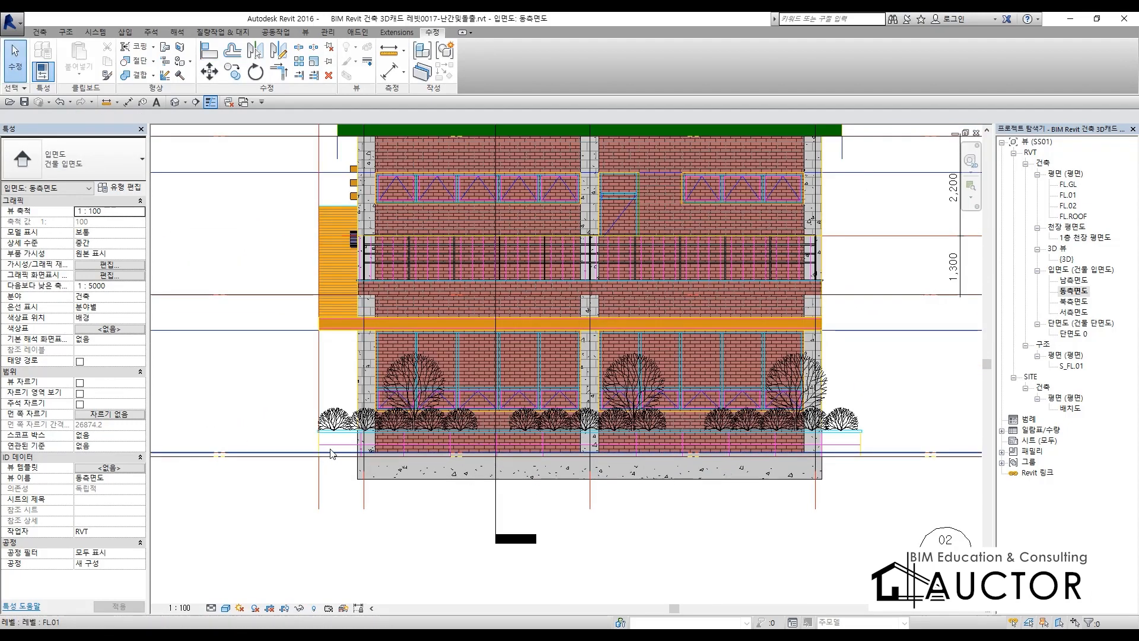
Draw two vertical reference planes in the east elevation, one beyond each side of the building at ground level.
left_click(40, 32)
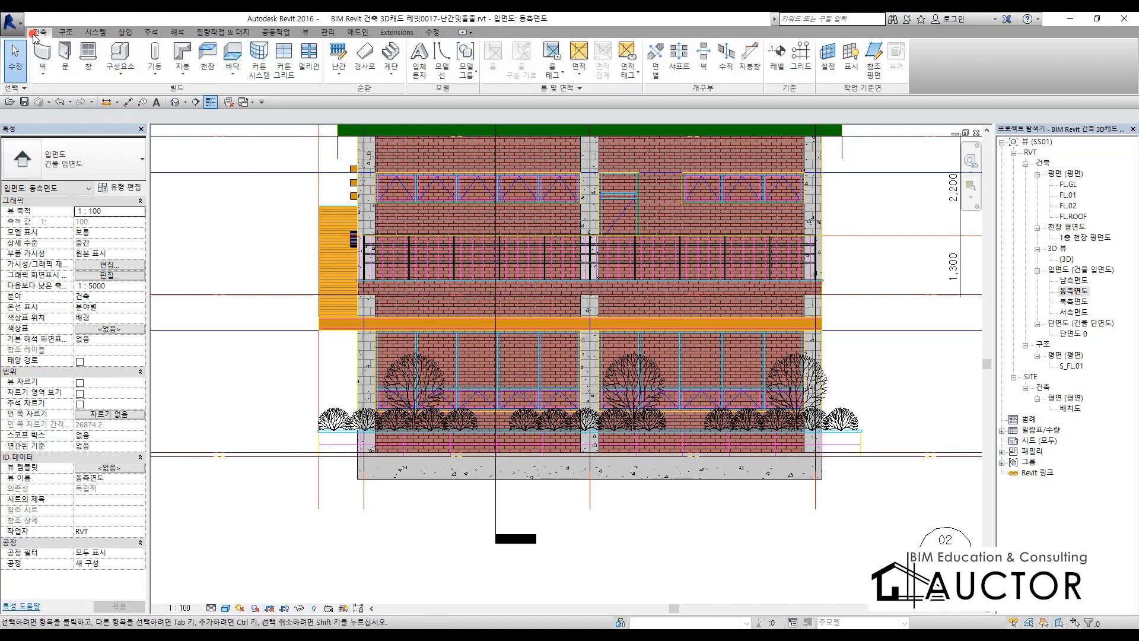
left_click(873, 53)
left_click(876, 374)
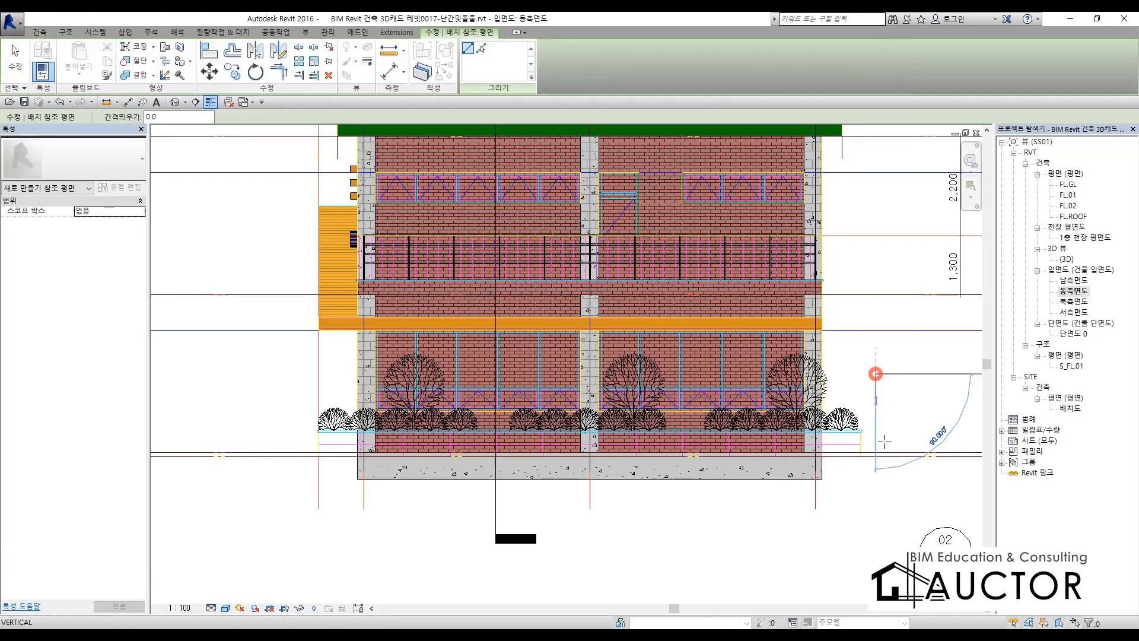
left_click(876, 540)
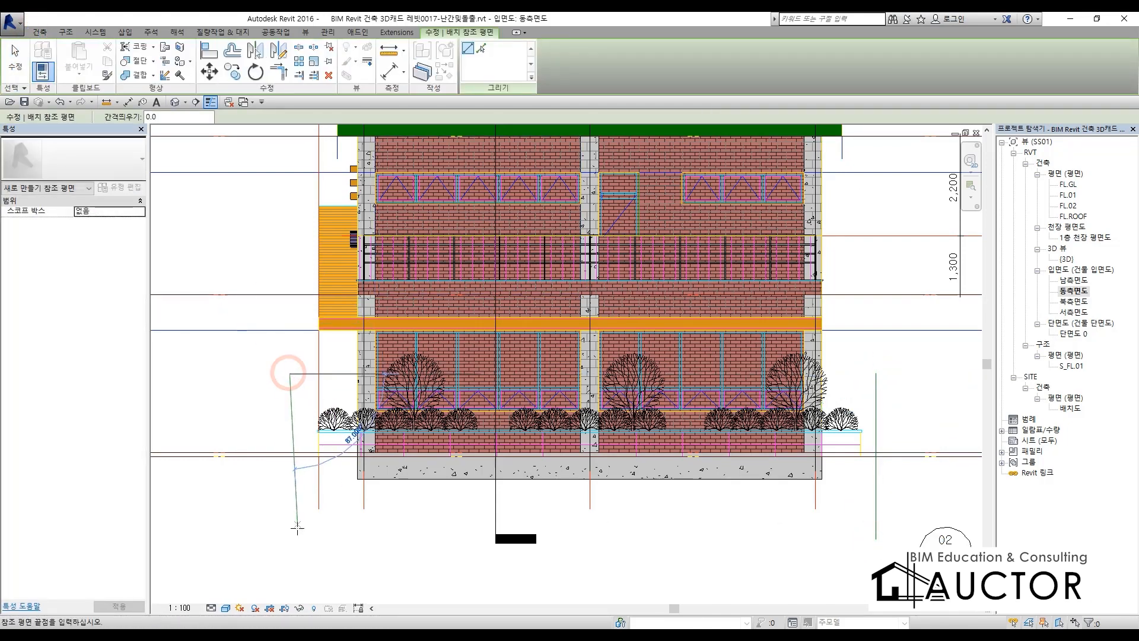
left_click(290, 374)
left_click(286, 547)
Align the two vertical reference planes with the outermost vertical edges of the linked drawing.
key("a")
key("l")
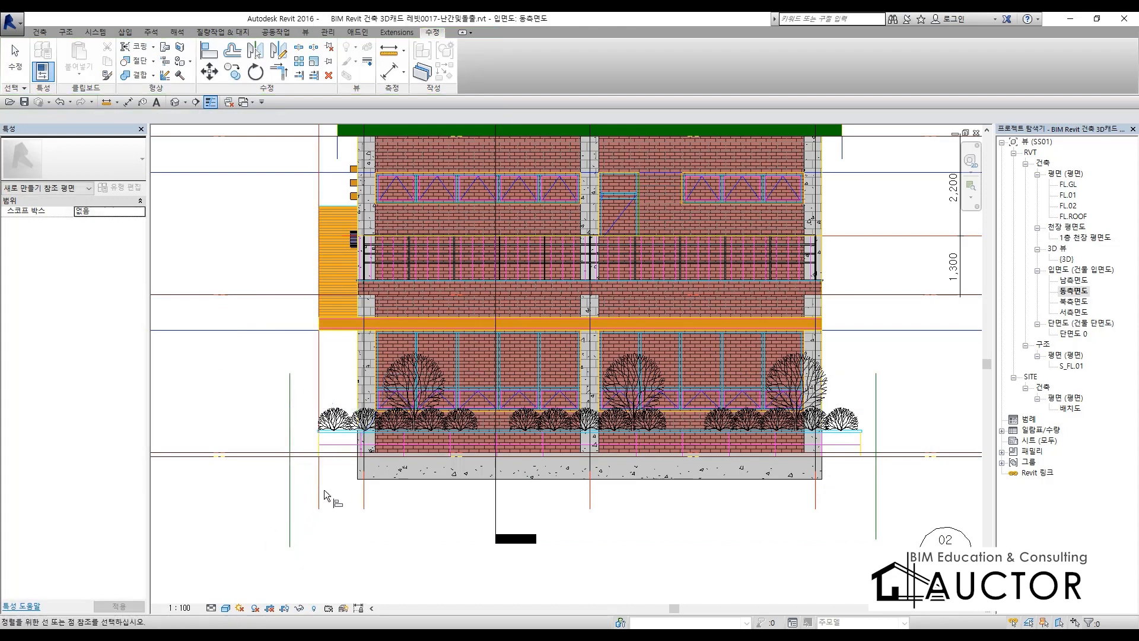
left_click(316, 482)
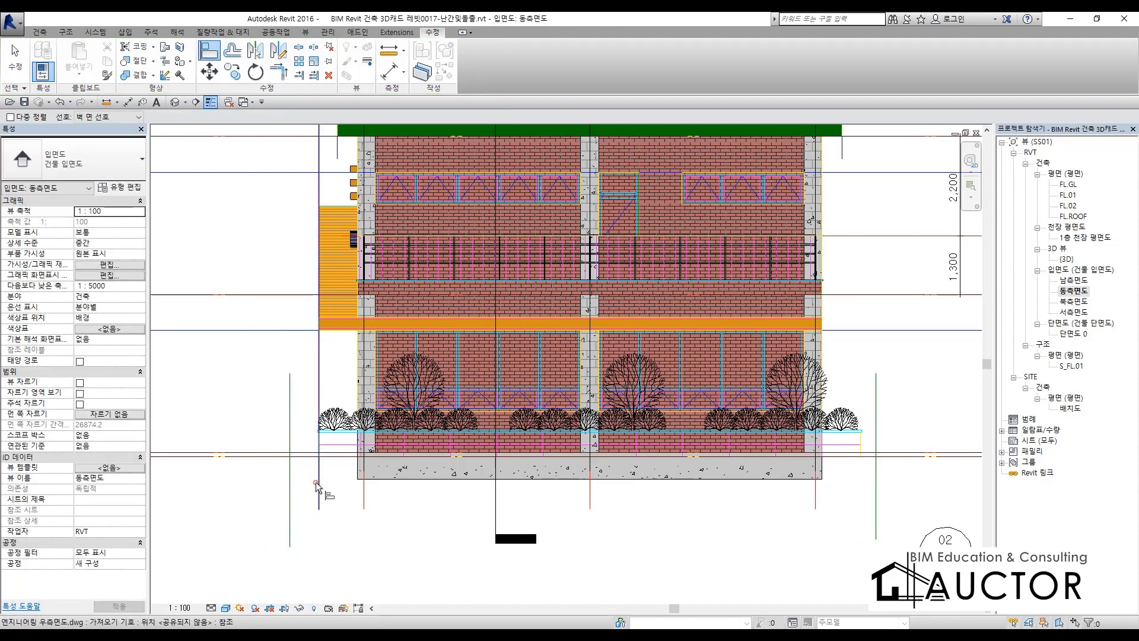
left_click(287, 499)
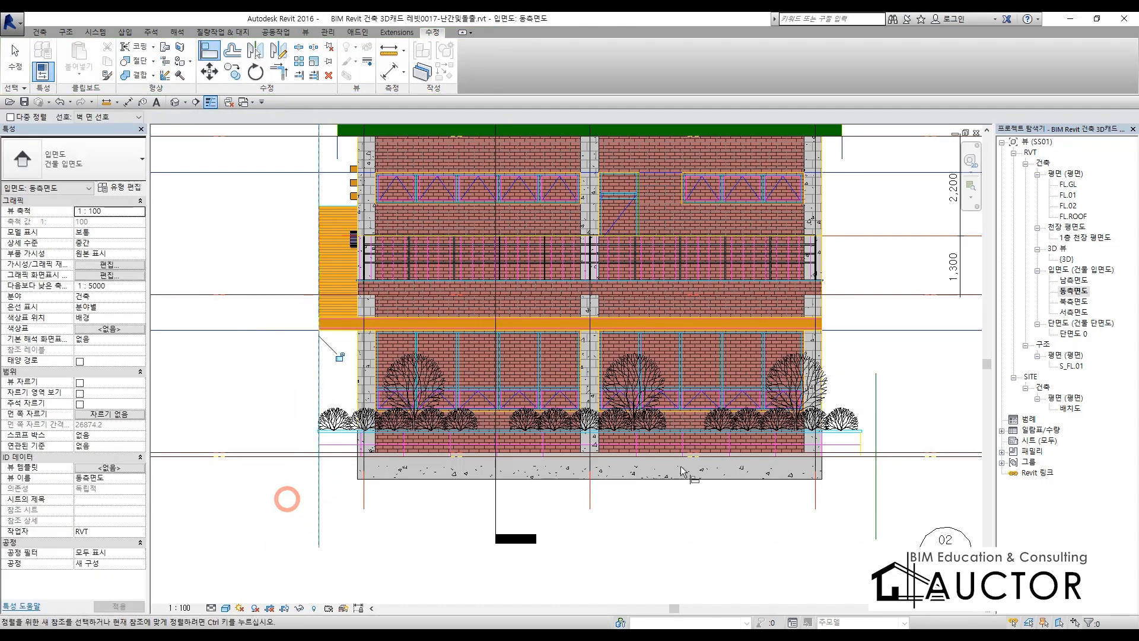
left_click(864, 439)
key("Escape")
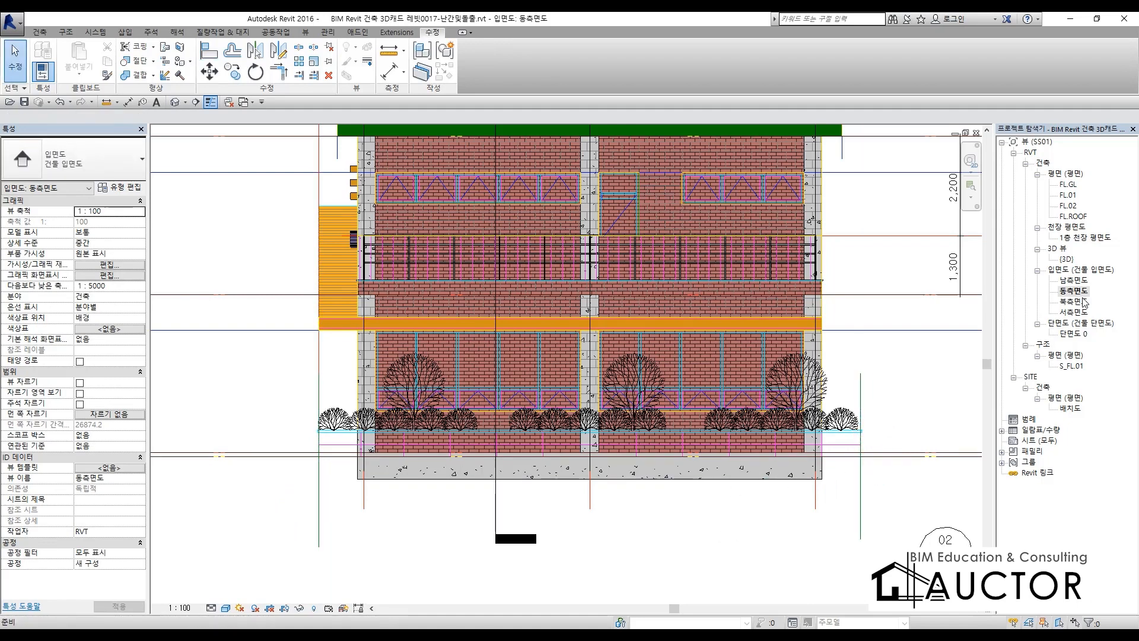
Open the north elevation (북측면도) and set its visual style to shaded.
double_click(1074, 301)
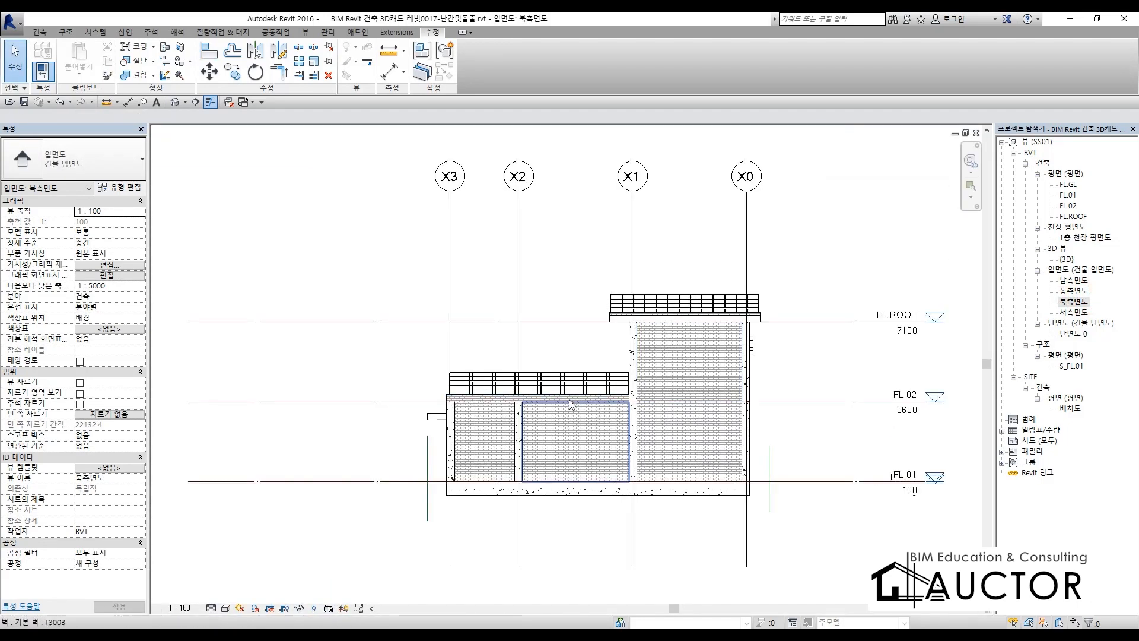
left_click(226, 609)
left_click(252, 560)
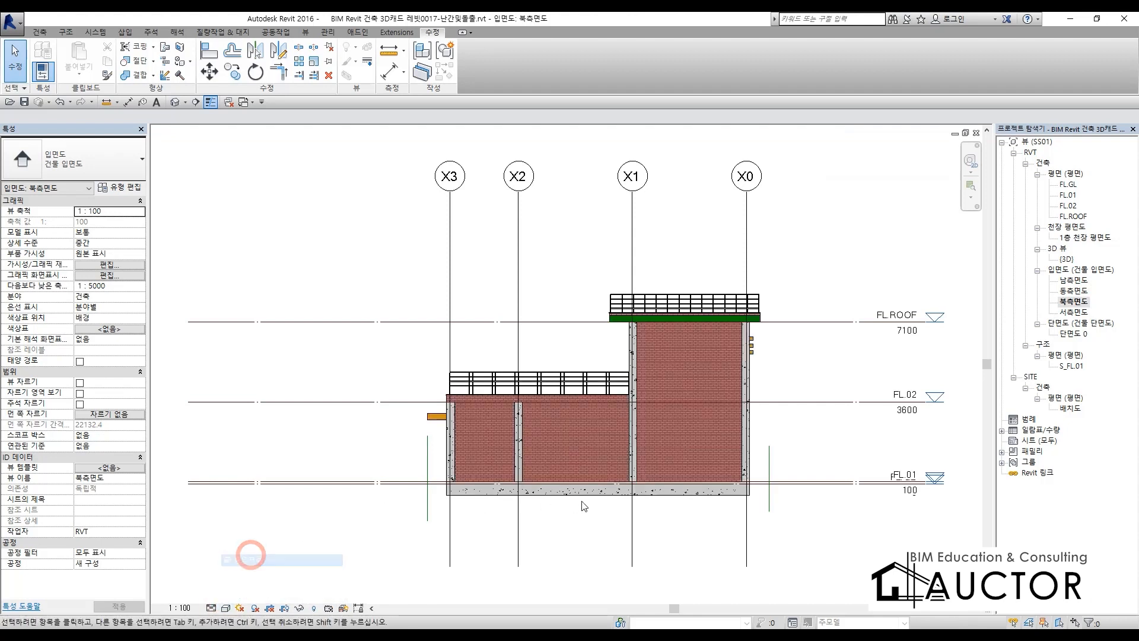
Link the CAD file 엔지니어링 배면도.dwg into the north elevation and set its draw layer to foreground (전경).
left_click(127, 32)
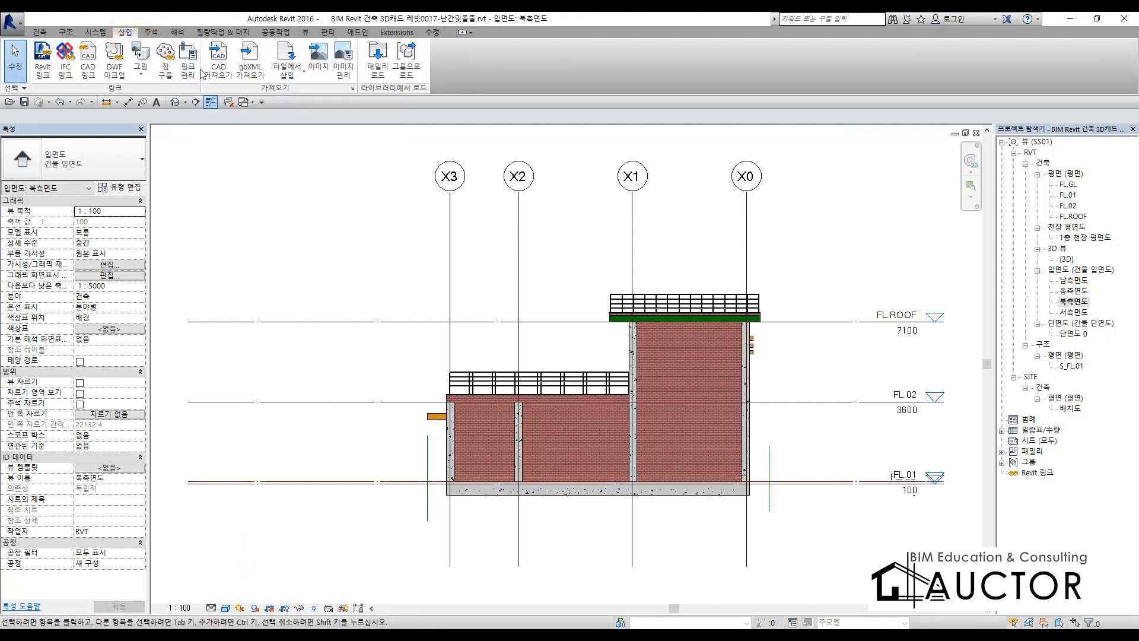
left_click(88, 58)
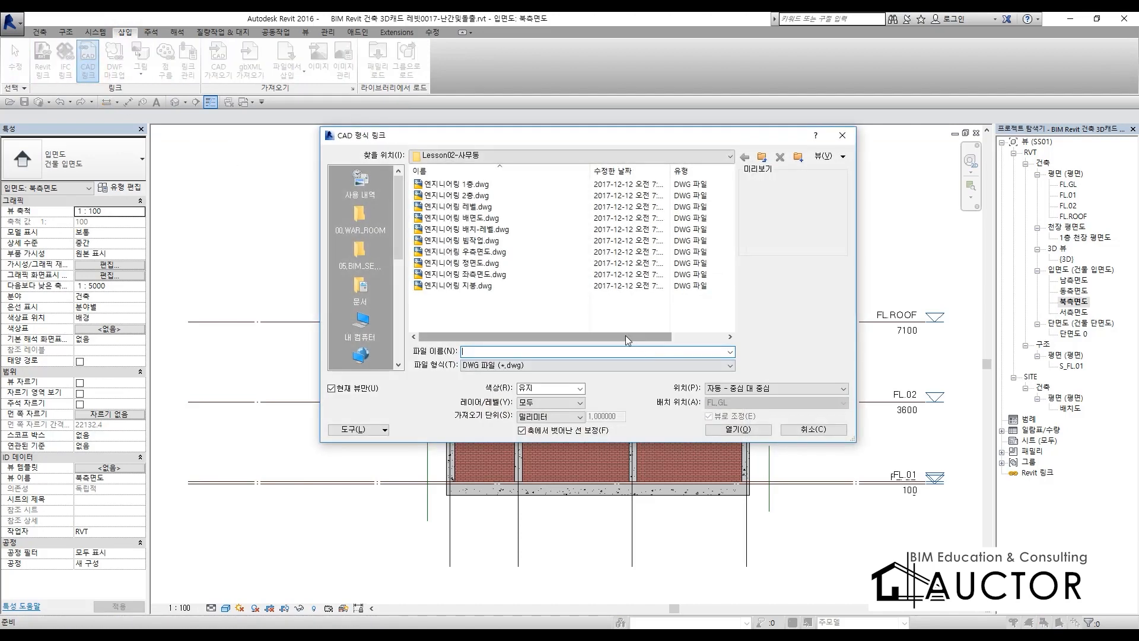
left_click(489, 218)
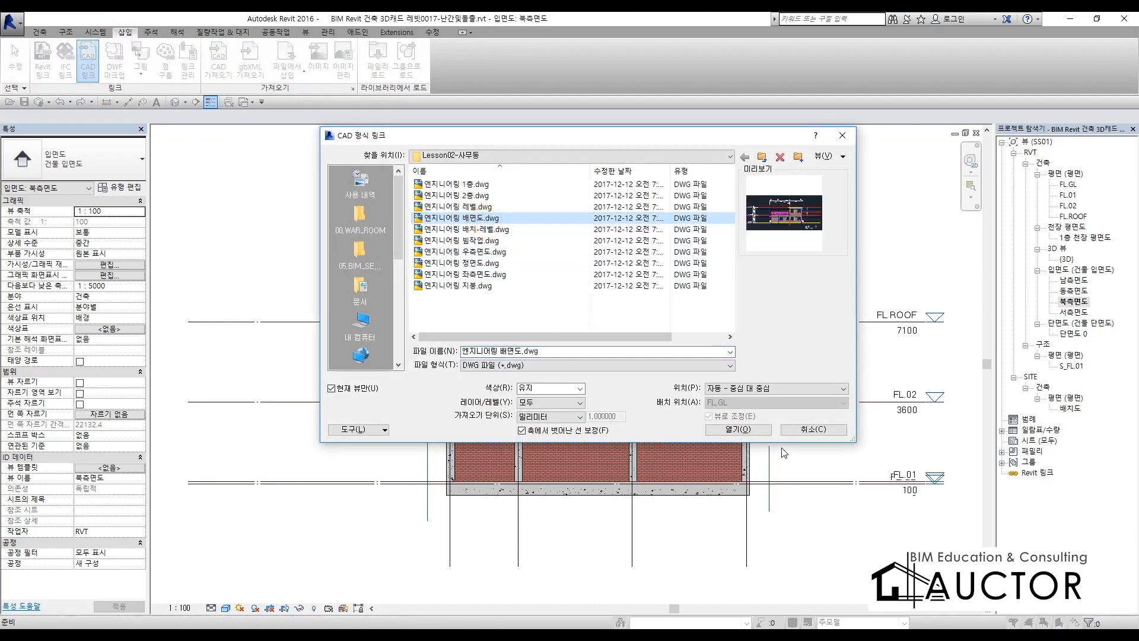
left_click(756, 434)
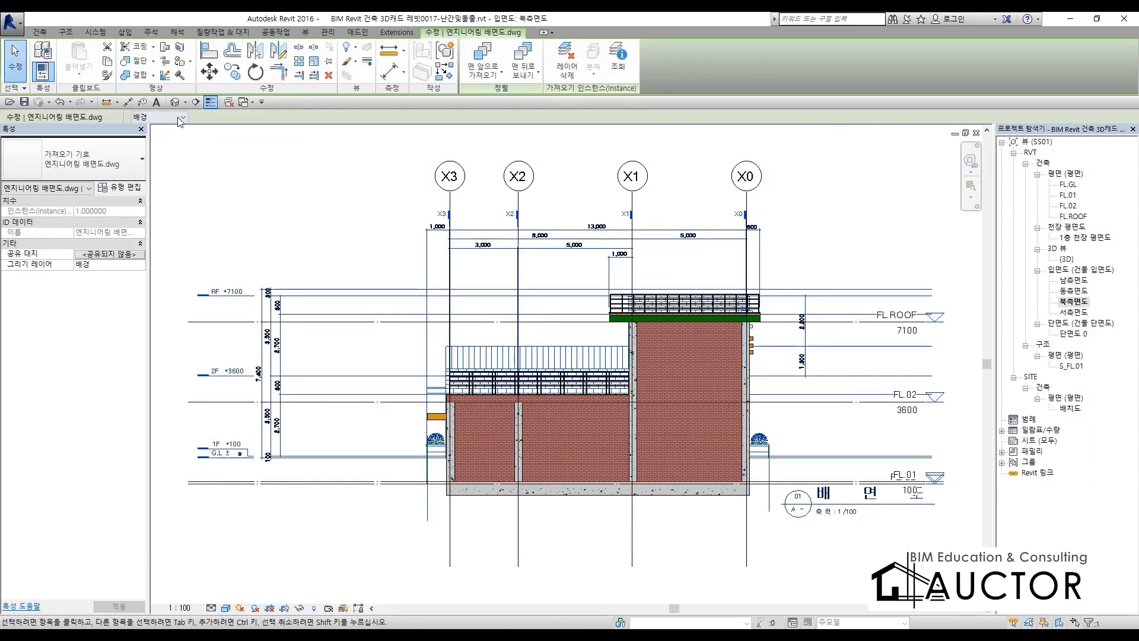
left_click(153, 138)
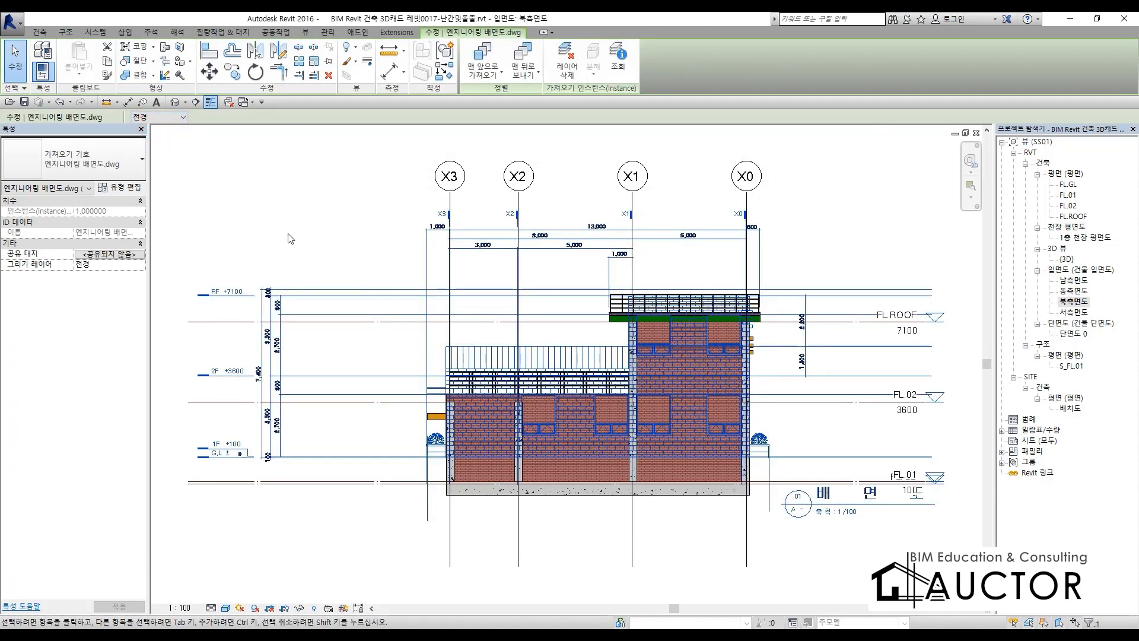
left_click(309, 240)
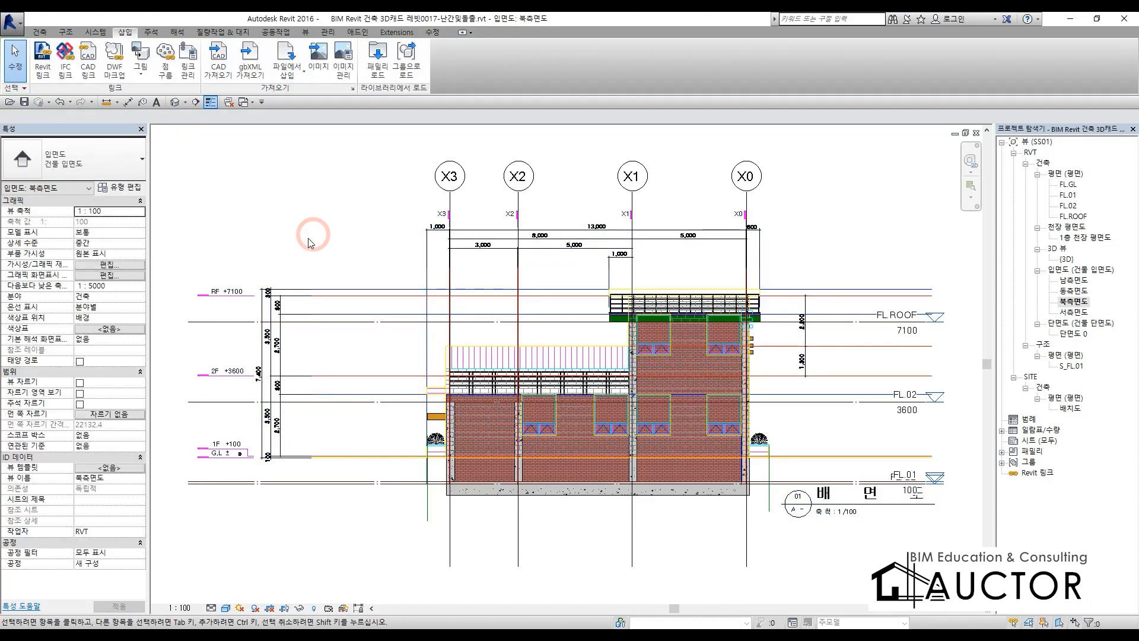
Align the X3 line of the linked rear elevation drawing with the model's grid X3.
key("a")
key("l")
scroll(428, 214, "up", 5)
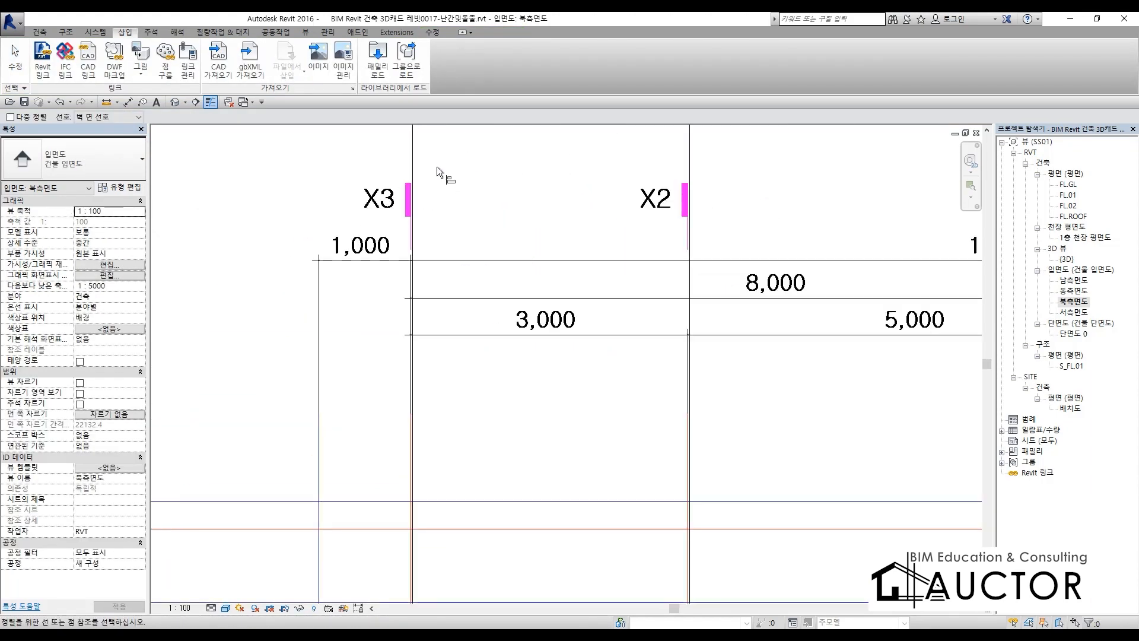
left_click(412, 156)
scroll(382, 218, "up", 3)
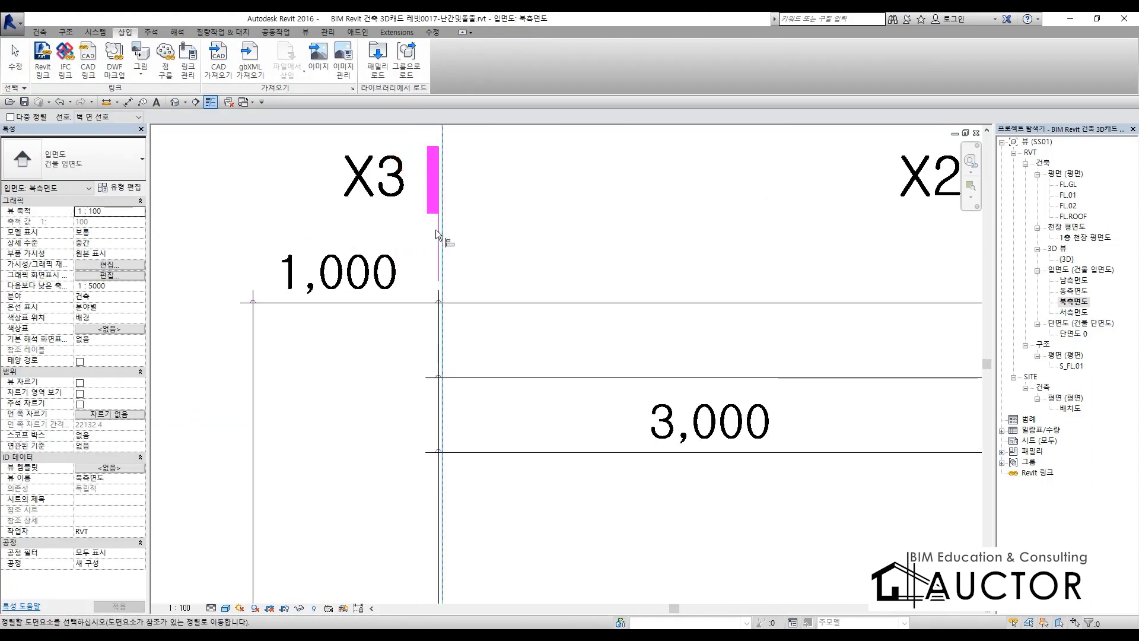
left_click(437, 228)
Align the linked rear elevation drawing's RF +7100 line with level FL.ROOF.
scroll(429, 235, "down", 6)
middle_click_drag(383, 365, 704, 320)
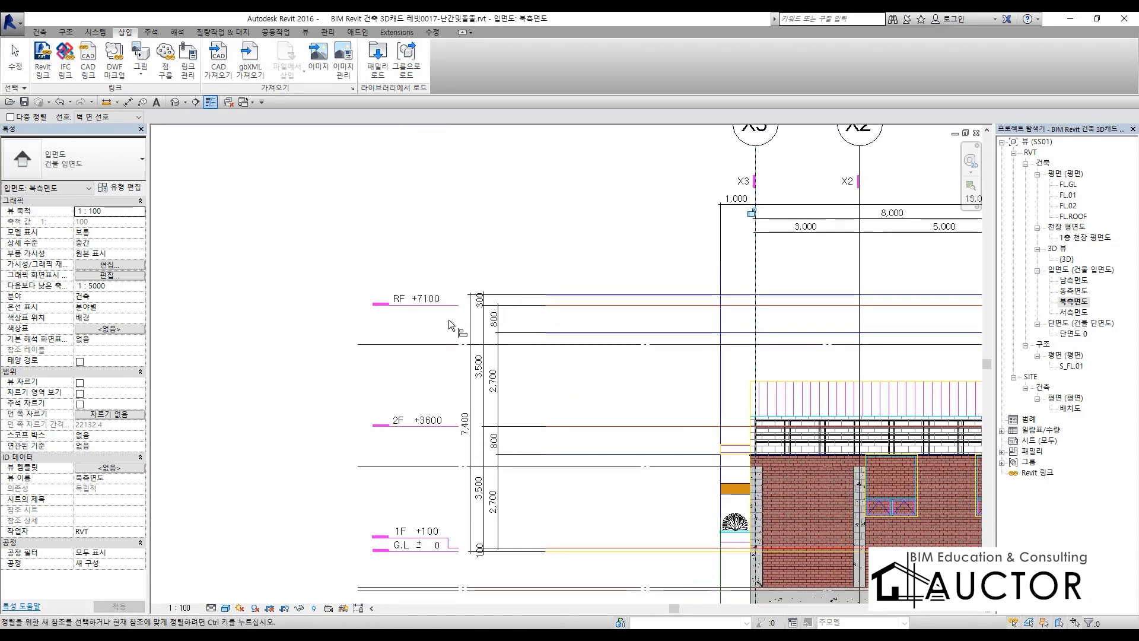
left_click(436, 346)
left_click(607, 304)
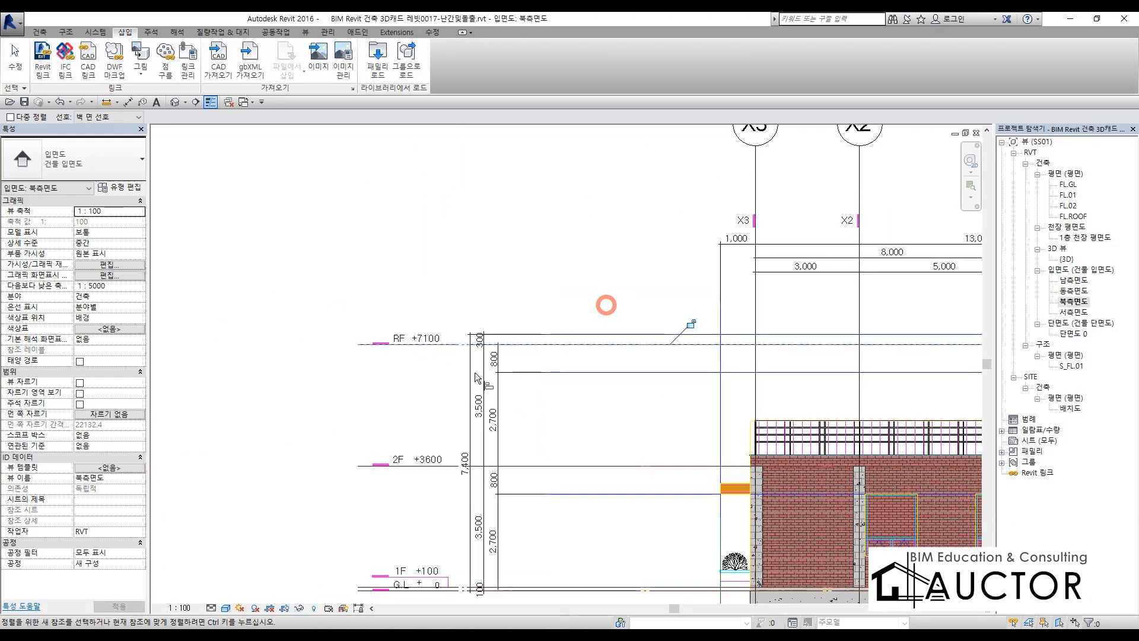
scroll(550, 291, "down", 3)
middle_click_drag(762, 432, 631, 436)
key("Escape")
key("Escape")
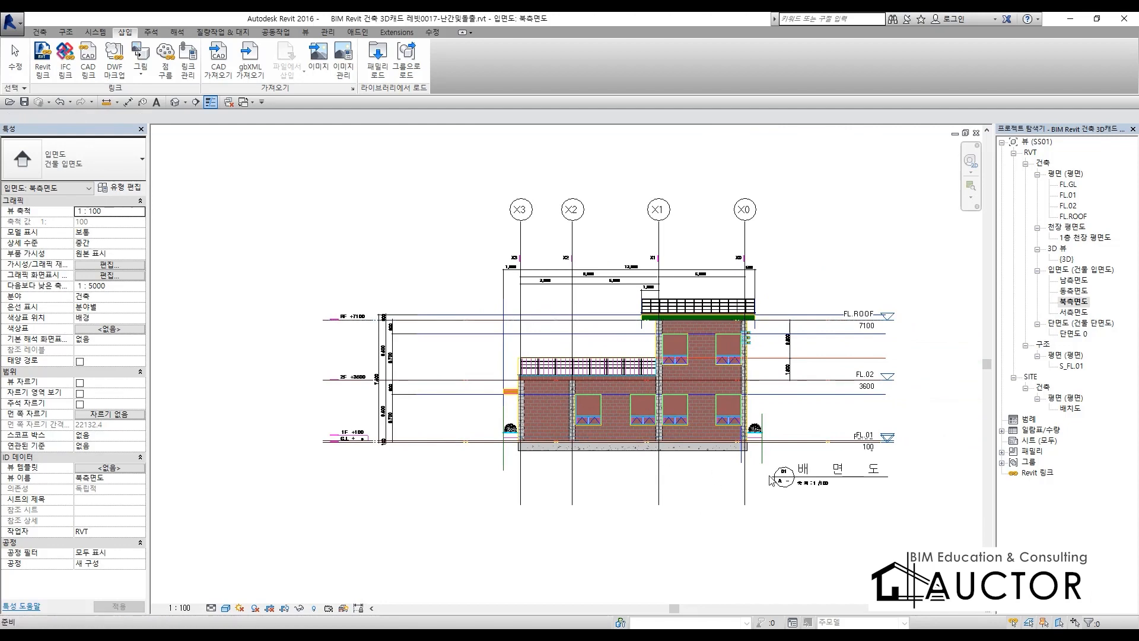
scroll(769, 456, "up", 6)
middle_click_drag(783, 344, 402, 344)
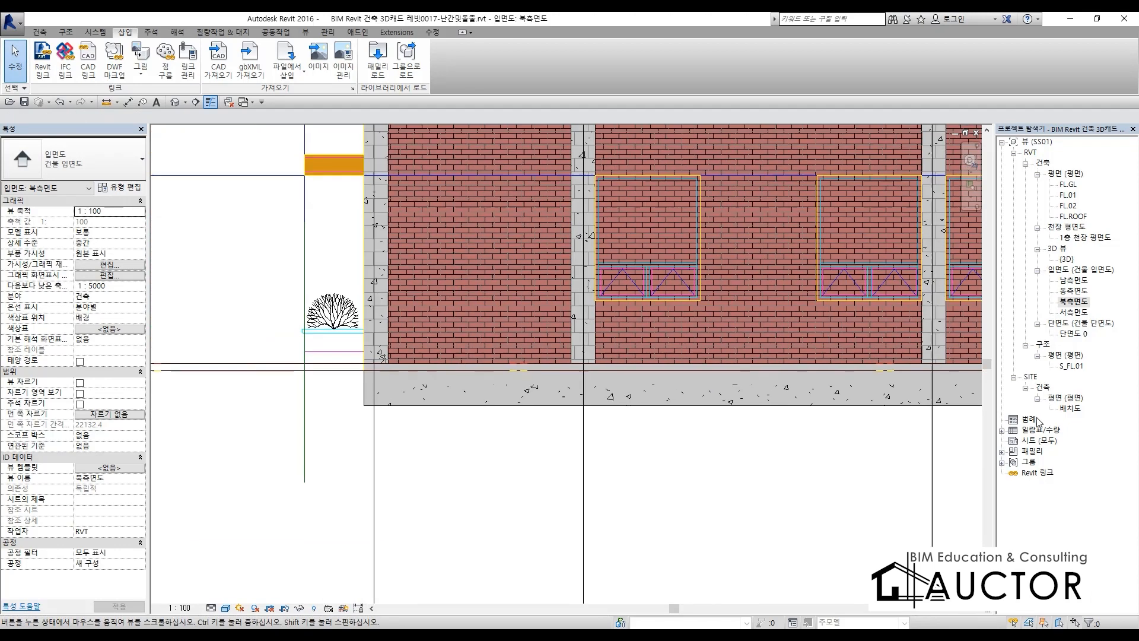
scroll(375, 387, "down", 4)
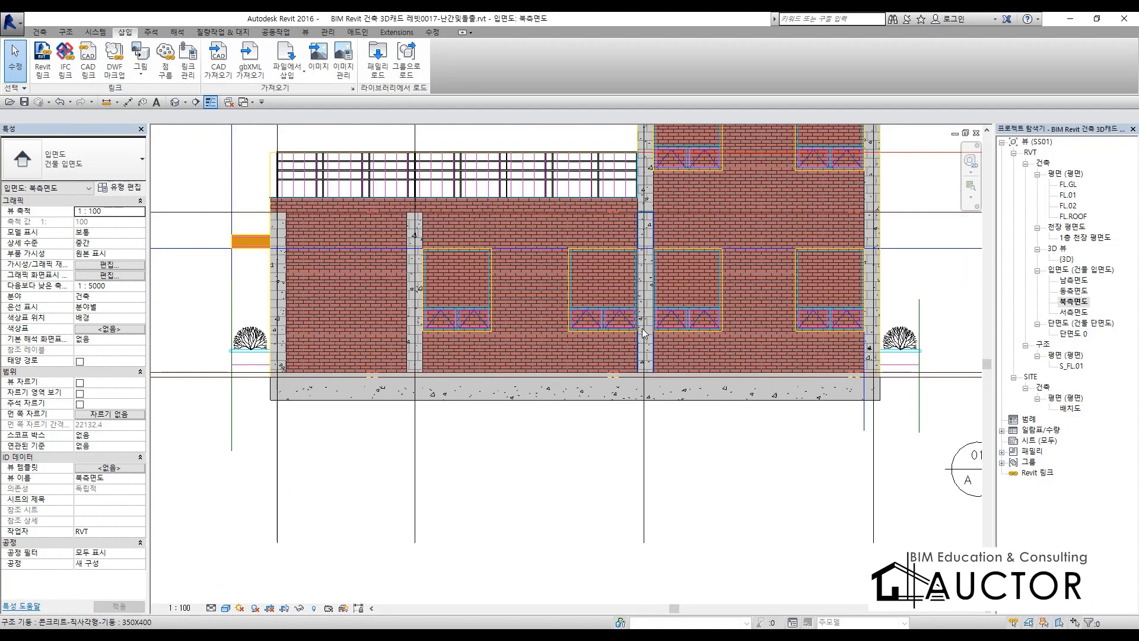
scroll(824, 363, "up", 6)
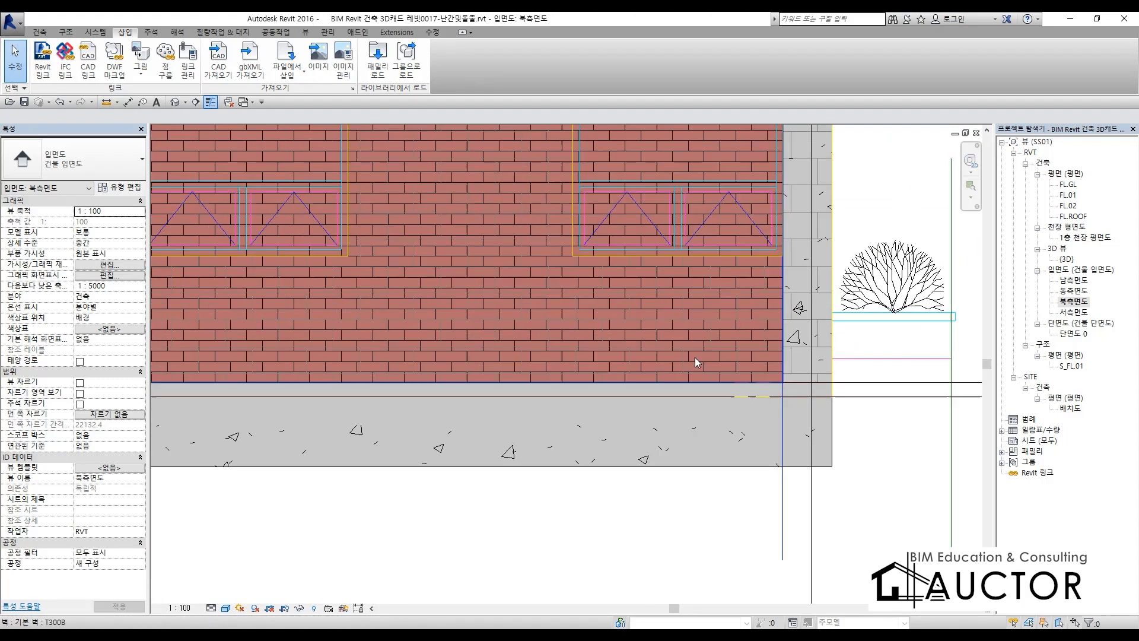
Open the west elevation (서측면도) and link the CAD file 엔지니어링 좌측면도.dwg into it.
double_click(1074, 312)
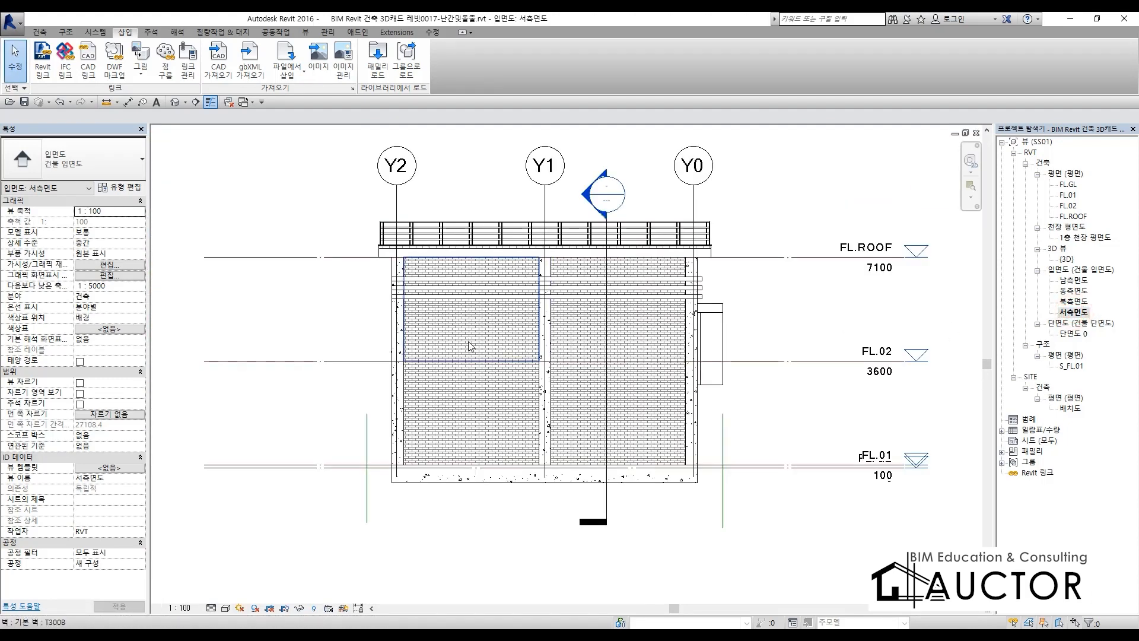
left_click(88, 57)
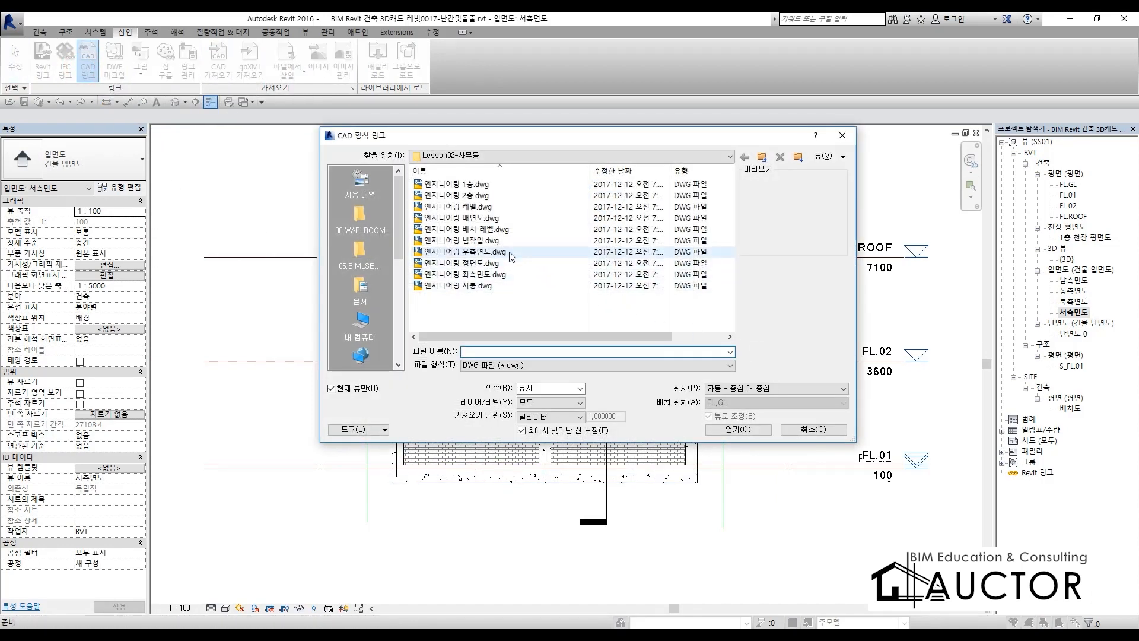
left_click(475, 275)
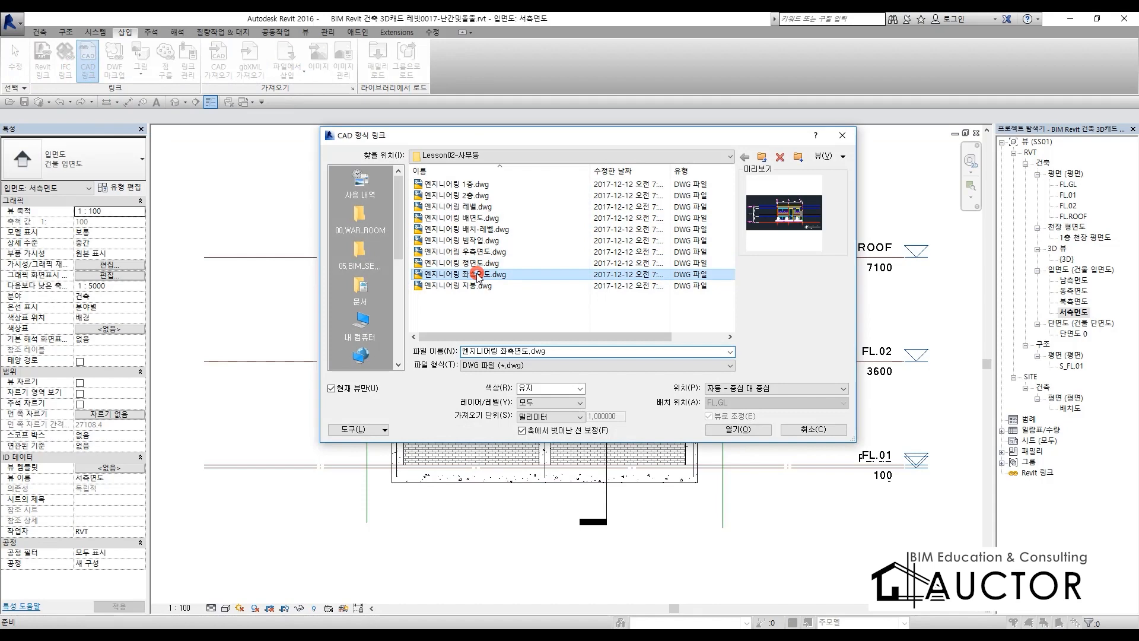
left_click(753, 430)
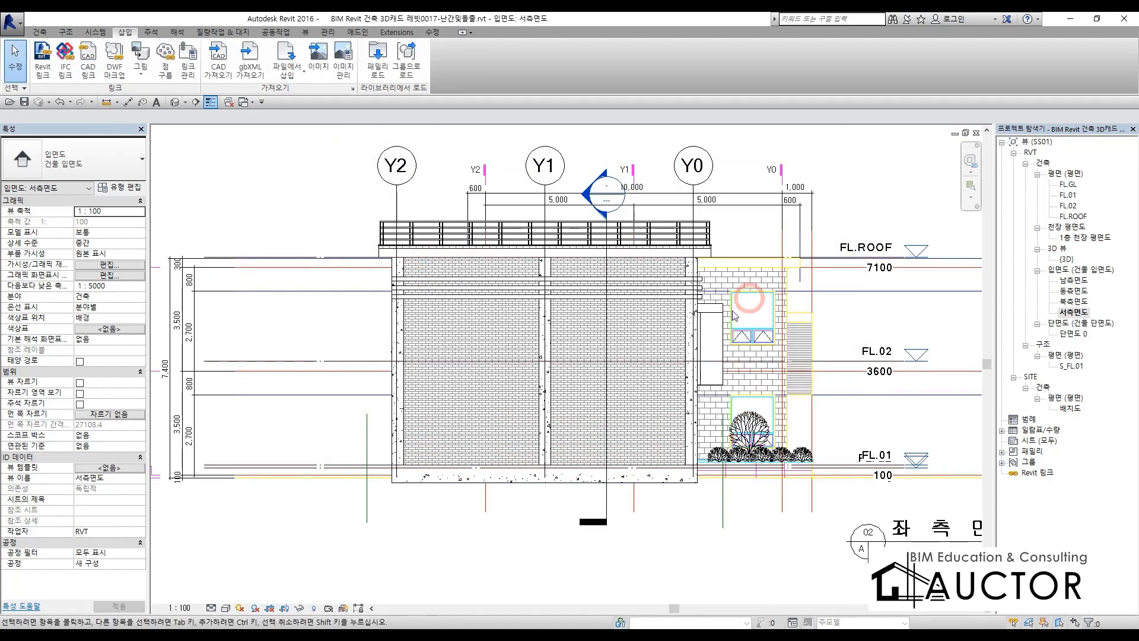
Set the linked left elevation drawing's draw layer to foreground (전경) and the west elevation's visual style to shaded (음영처리).
left_click(735, 312)
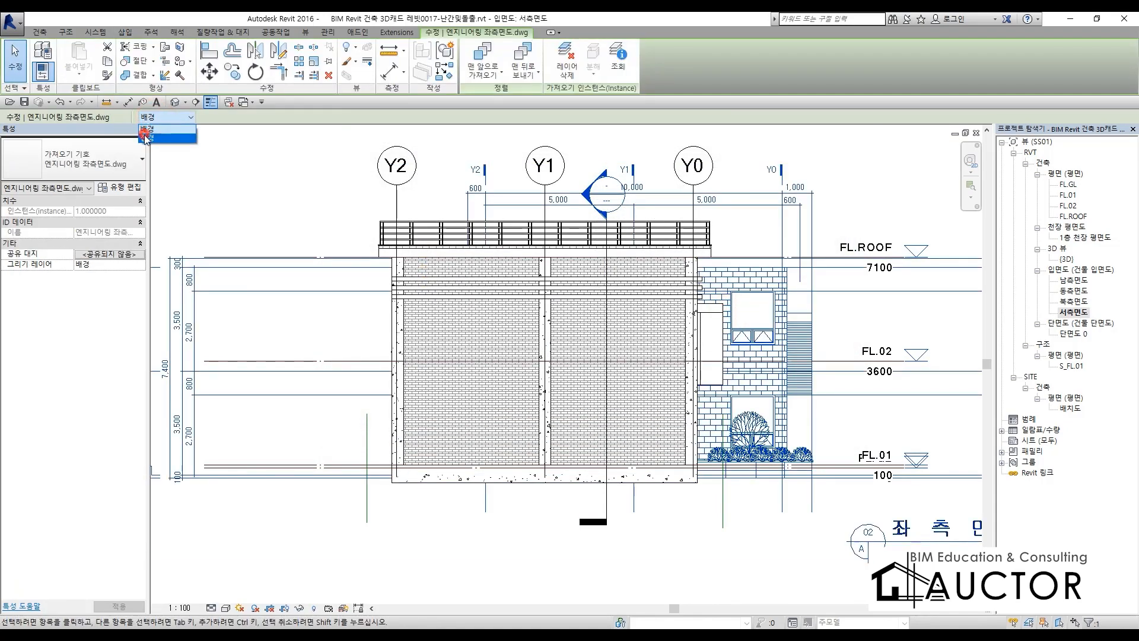
left_click(145, 138)
left_click(222, 608)
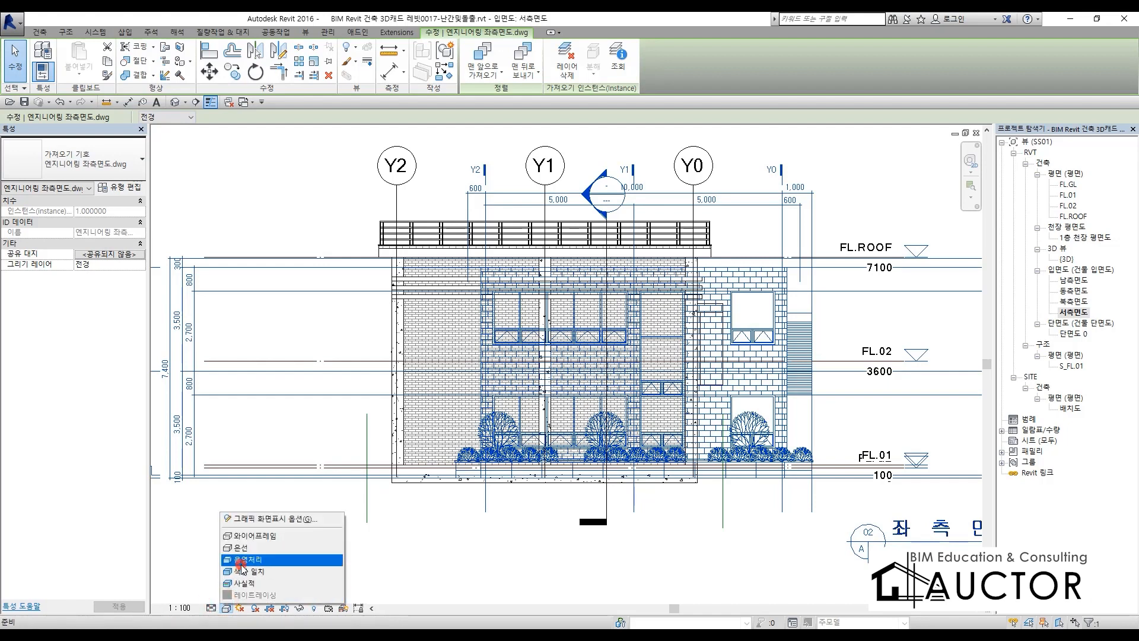
left_click(240, 565)
Align the Y2 line of the linked left elevation drawing with the model's grid Y2.
key("a")
key("l")
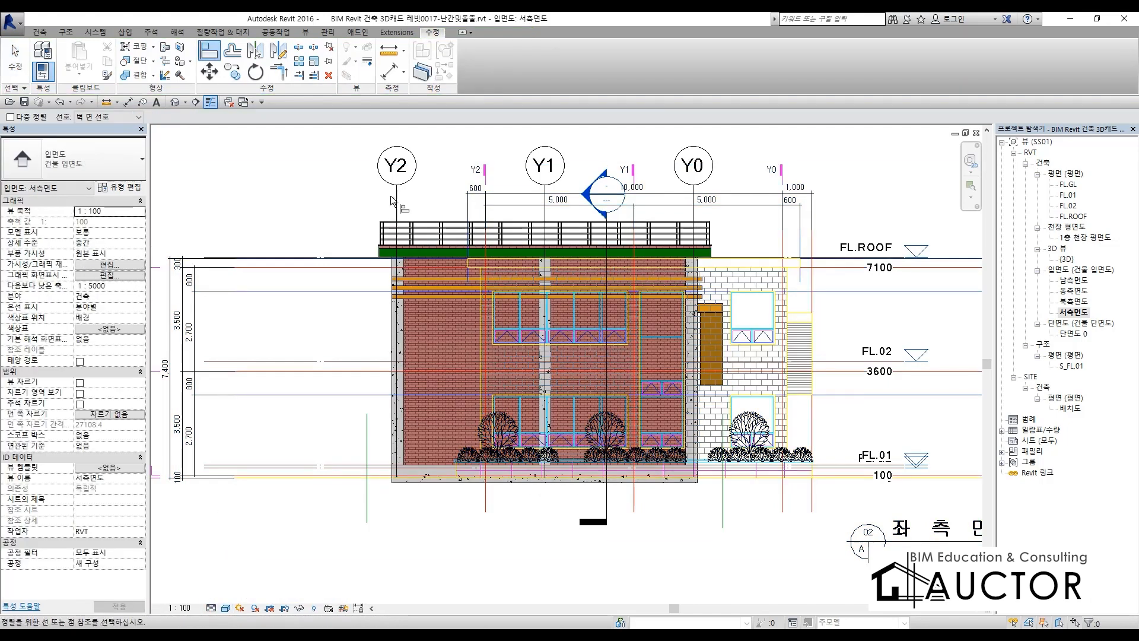
left_click(485, 211)
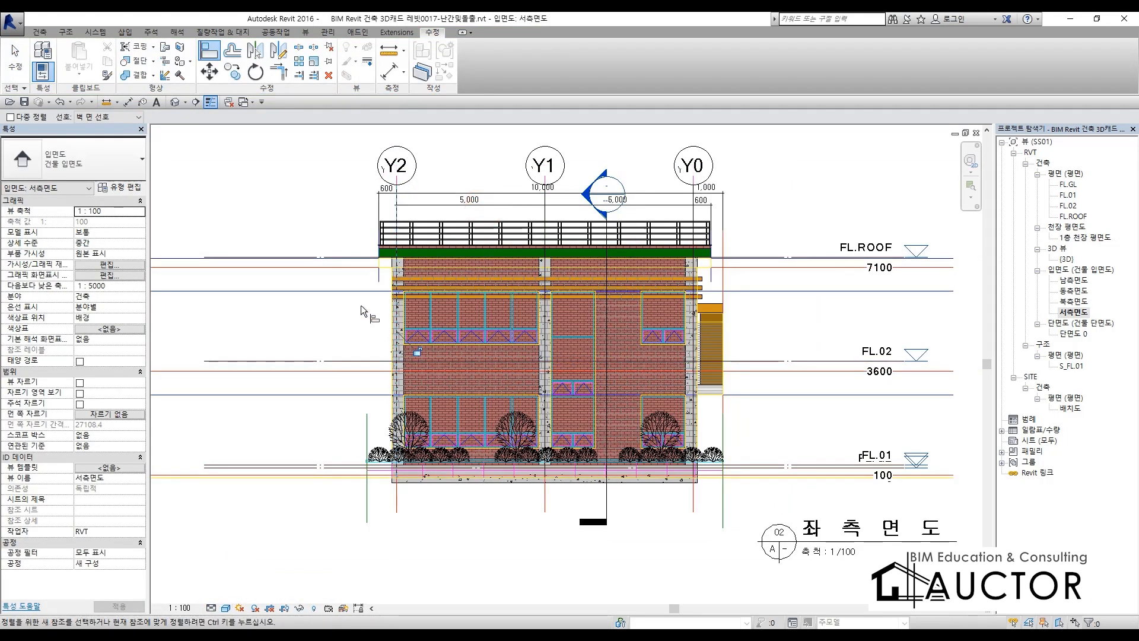
Align the linked left elevation drawing's 1F +100 line with level FL.01.
middle_click_drag(383, 365, 769, 319)
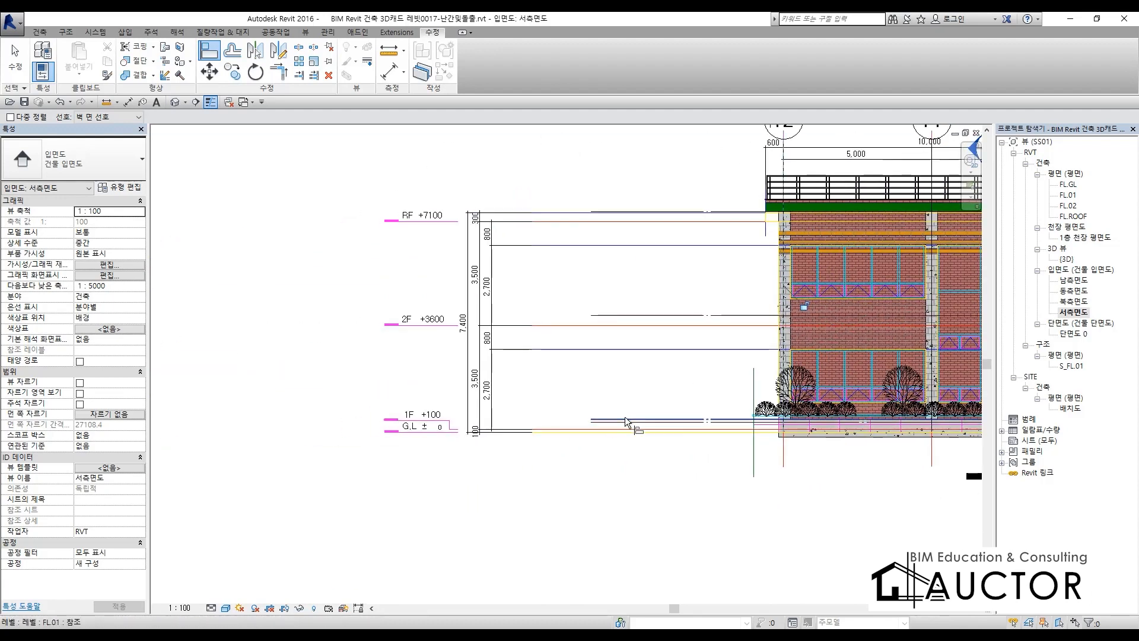
left_click(625, 418)
left_click(582, 426)
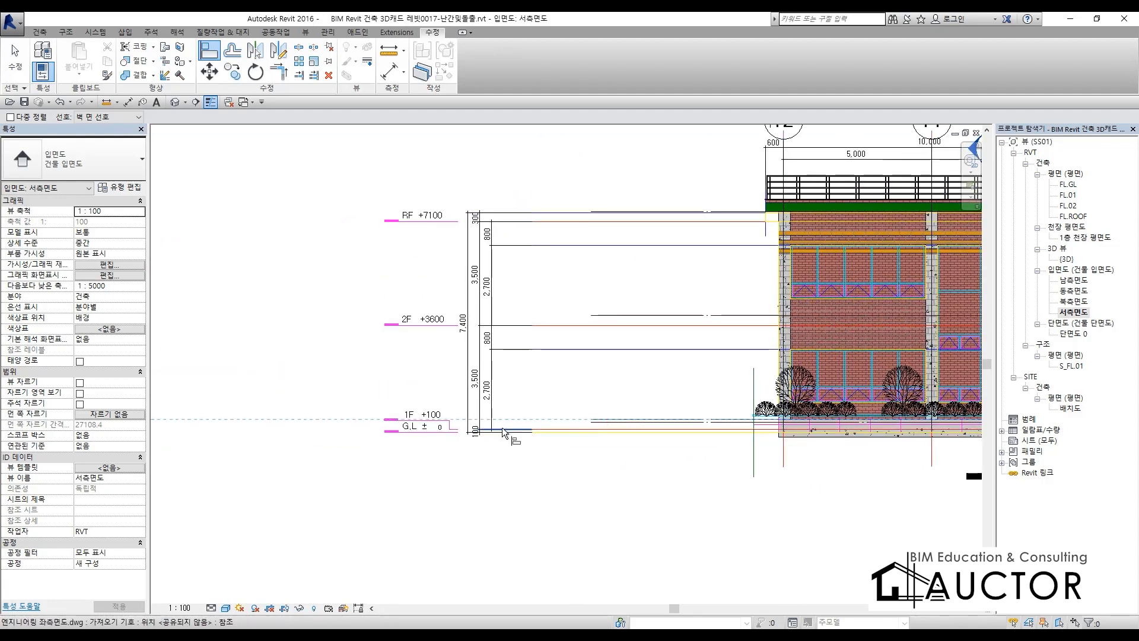
middle_click_drag(680, 425, 344, 430)
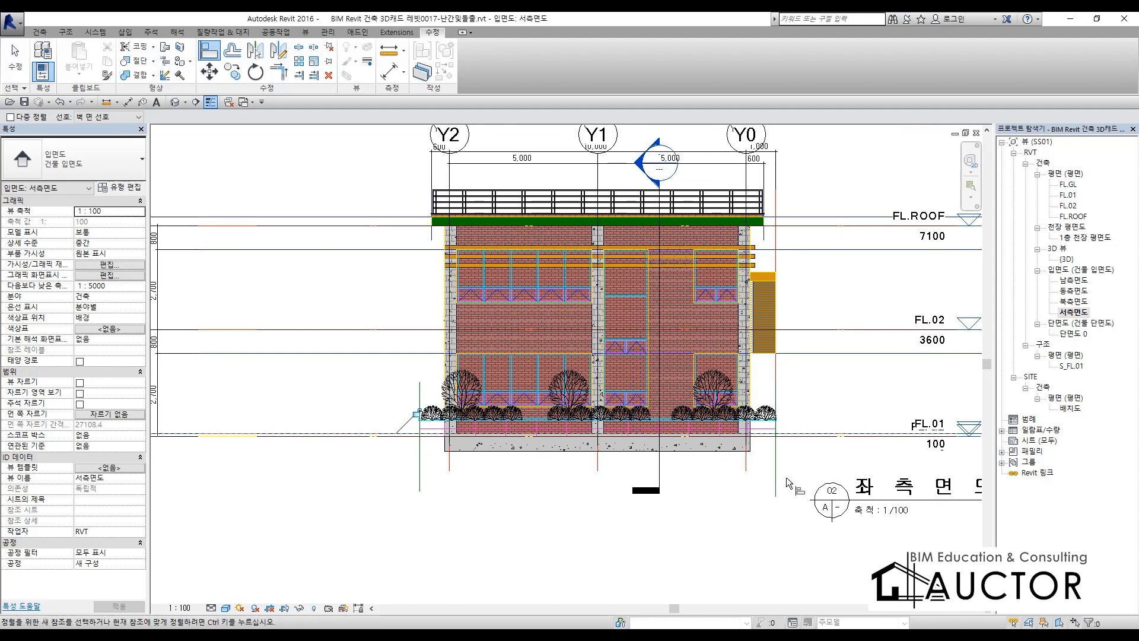
key("Escape")
key("Escape")
Examine the planter outline at the building's base in the west elevation and open the north elevation (북측면도).
scroll(449, 456, "up", 2)
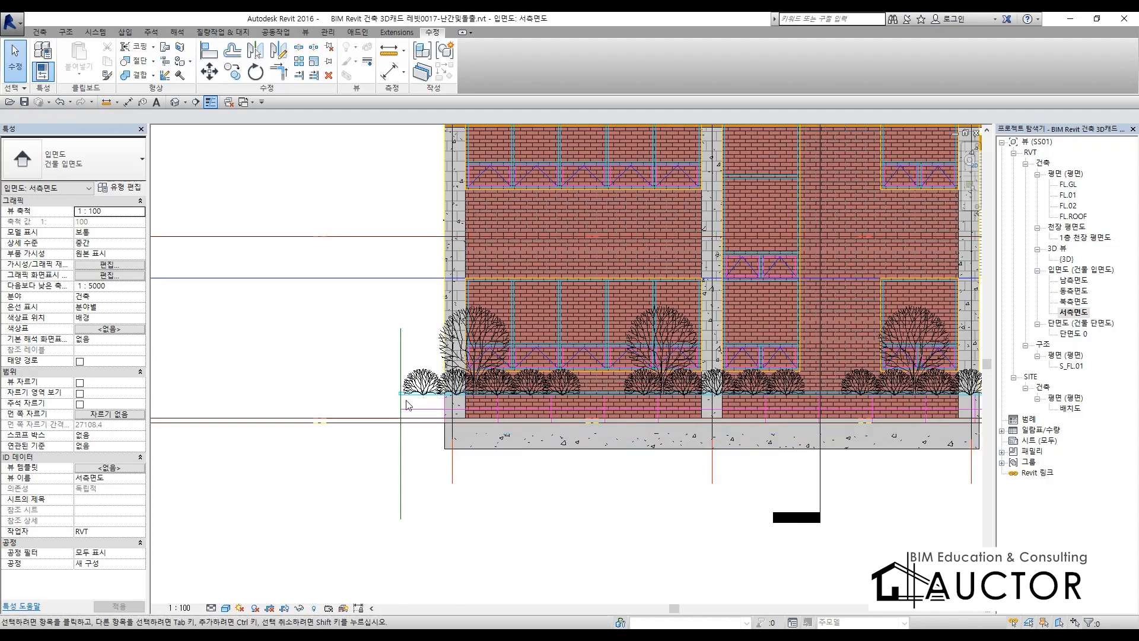
scroll(480, 437, "down", 2)
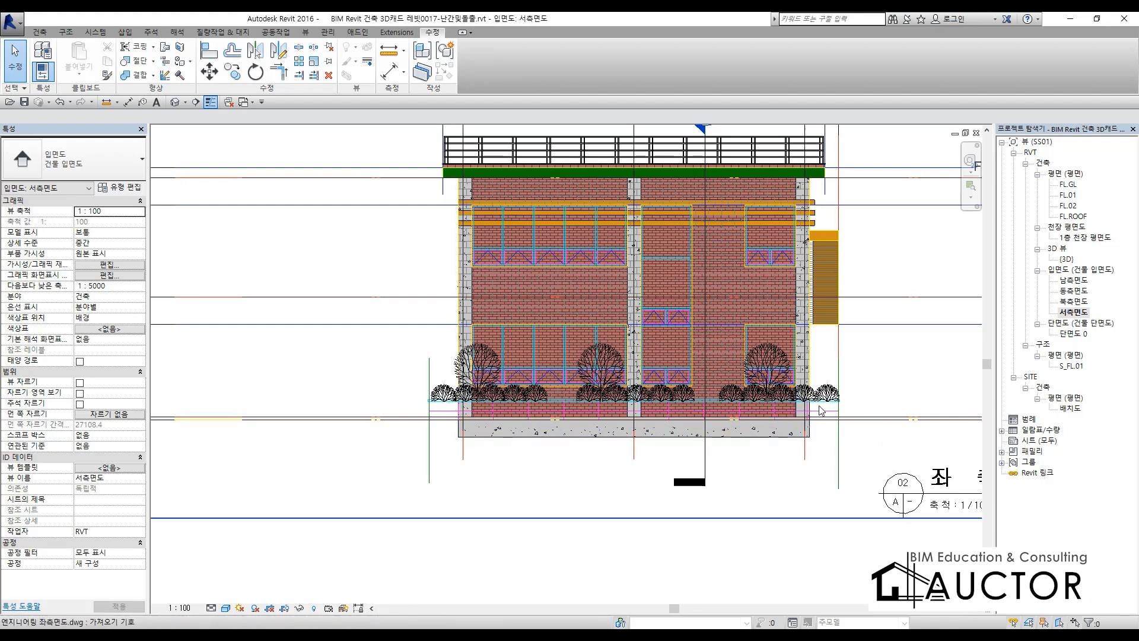
double_click(1074, 300)
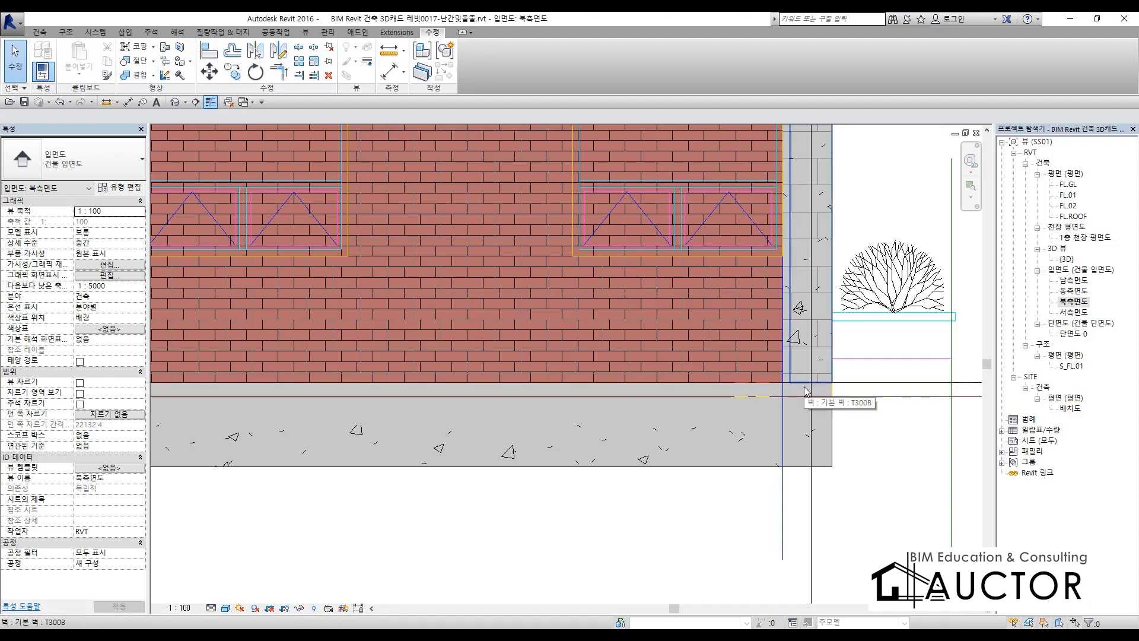
key("F9")
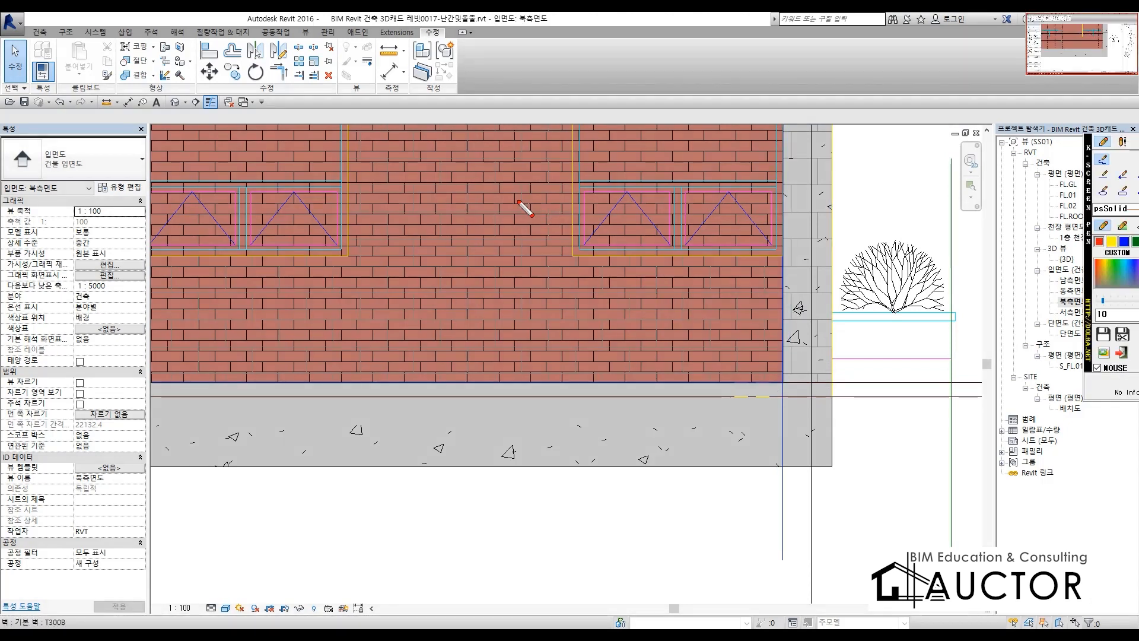
mouse_move(441, 170)
left_mouse_down()
mouse_move(514, 400)
mouse_move(667, 218)
mouse_move(439, 190)
left_mouse_up()
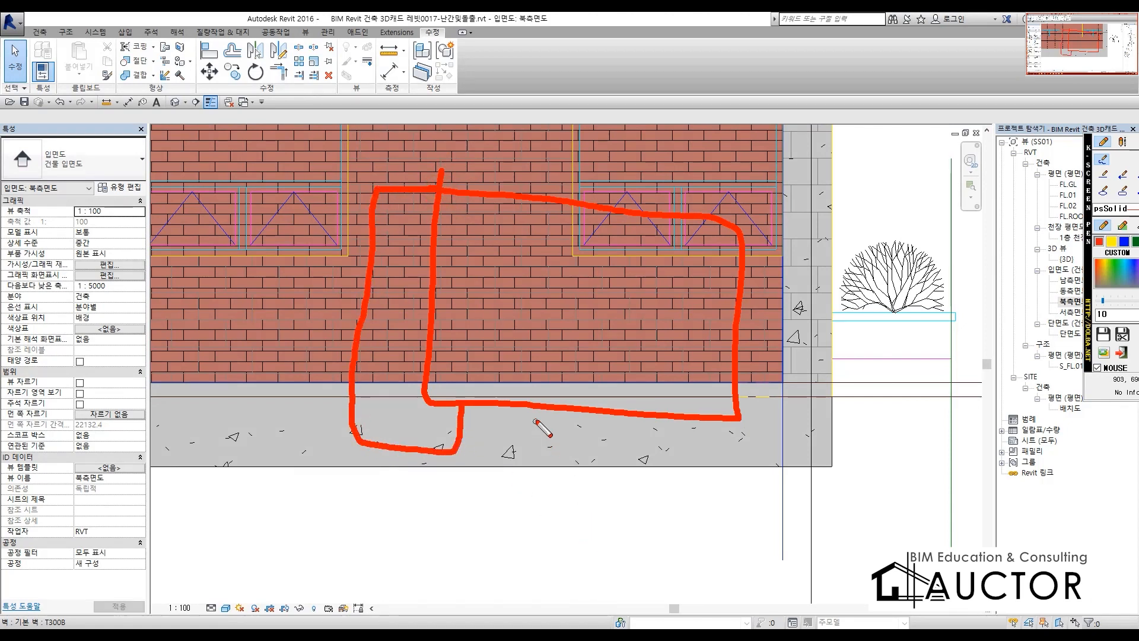
left_click_drag(532, 444, 631, 469)
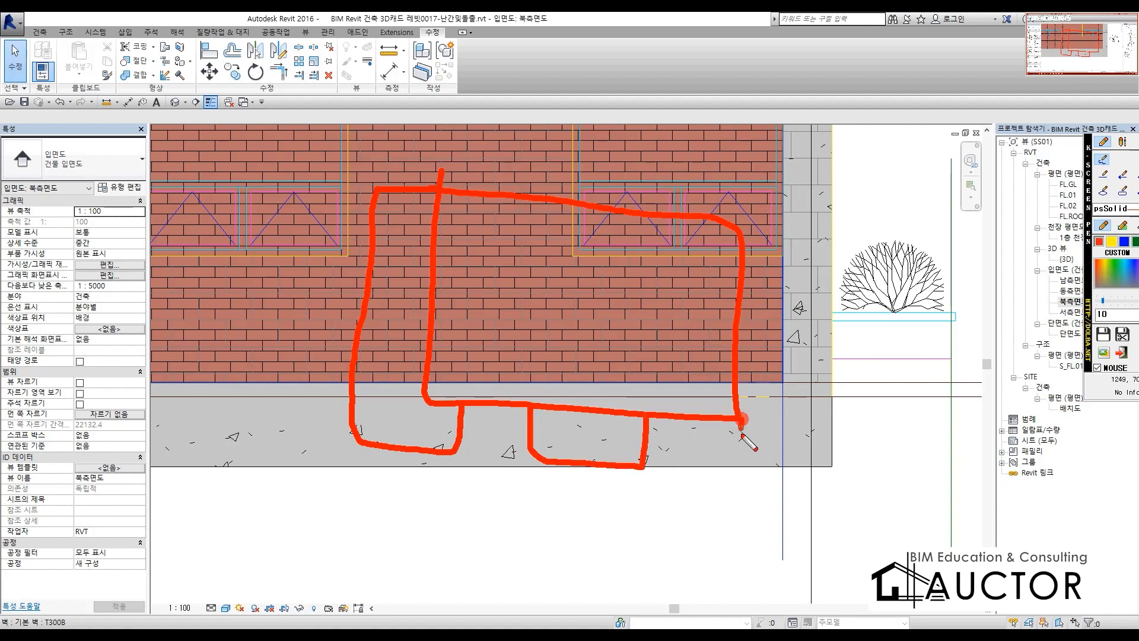
left_click_drag(809, 469, 835, 245)
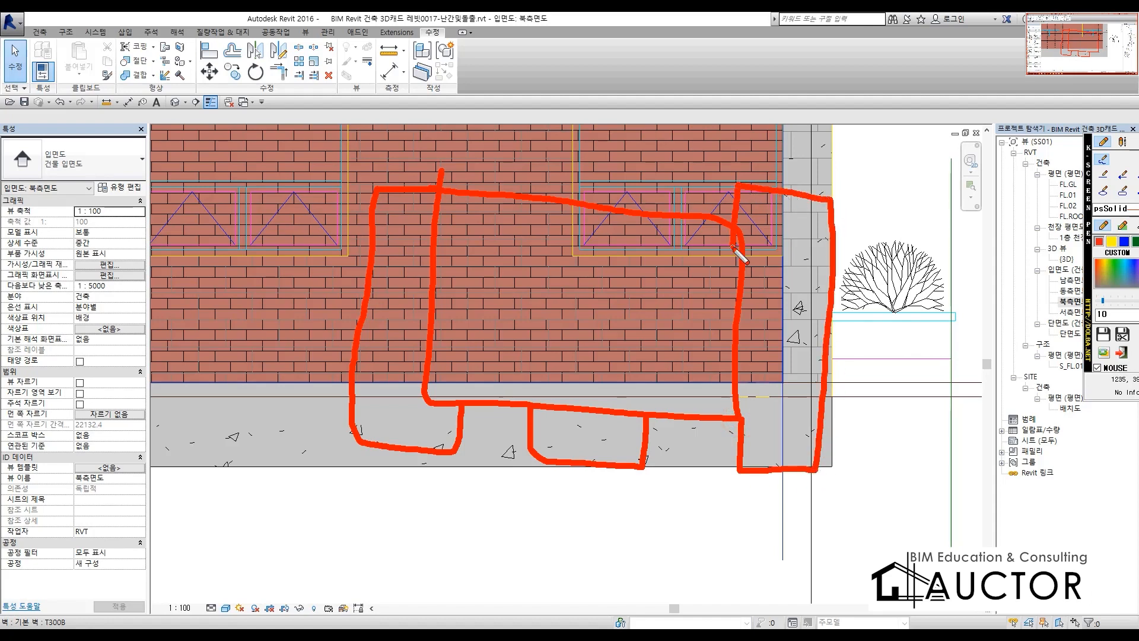
key("Escape")
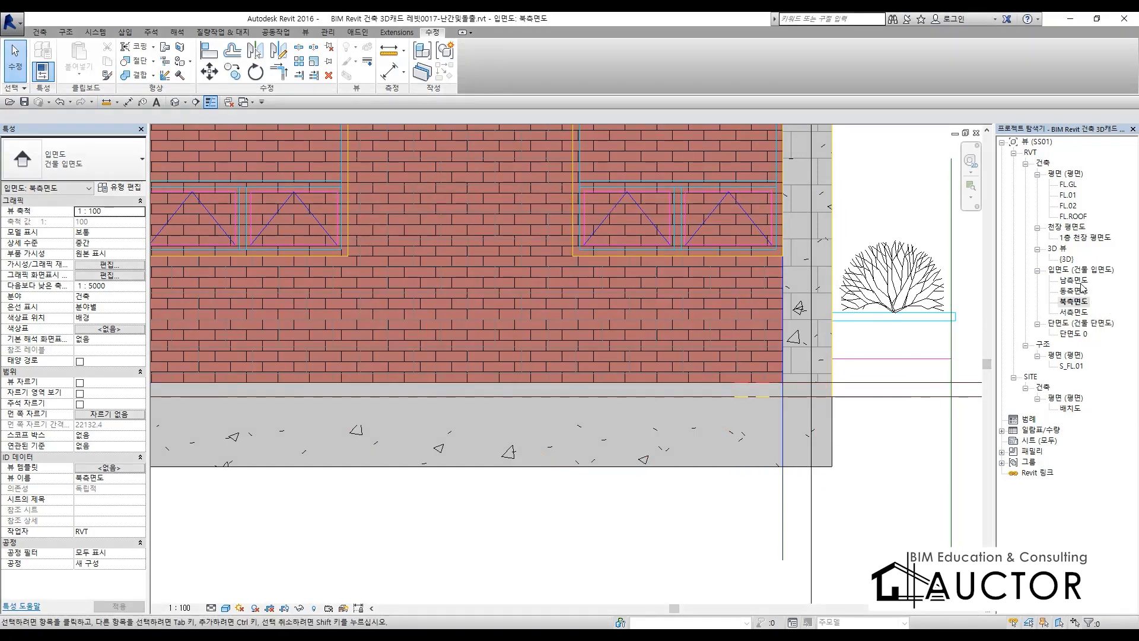
Examine the planter lines beside the corner column in the north elevation and open the east elevation (동측면도).
scroll(735, 306, "down", 3)
scroll(459, 328, "up", 4)
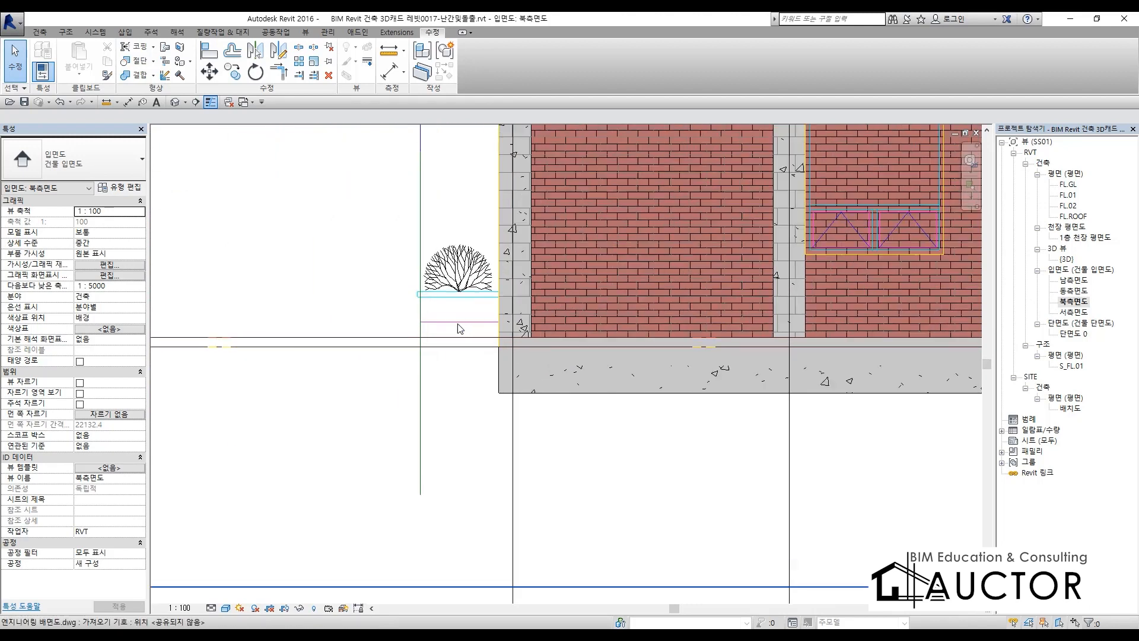
scroll(459, 328, "up", 2)
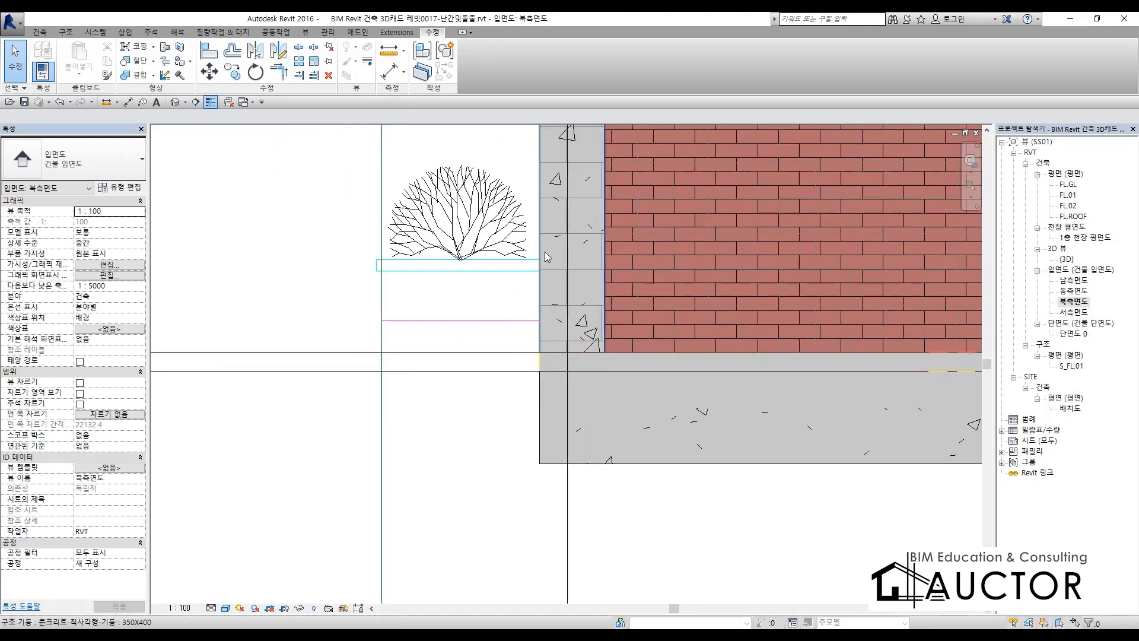
double_click(1074, 291)
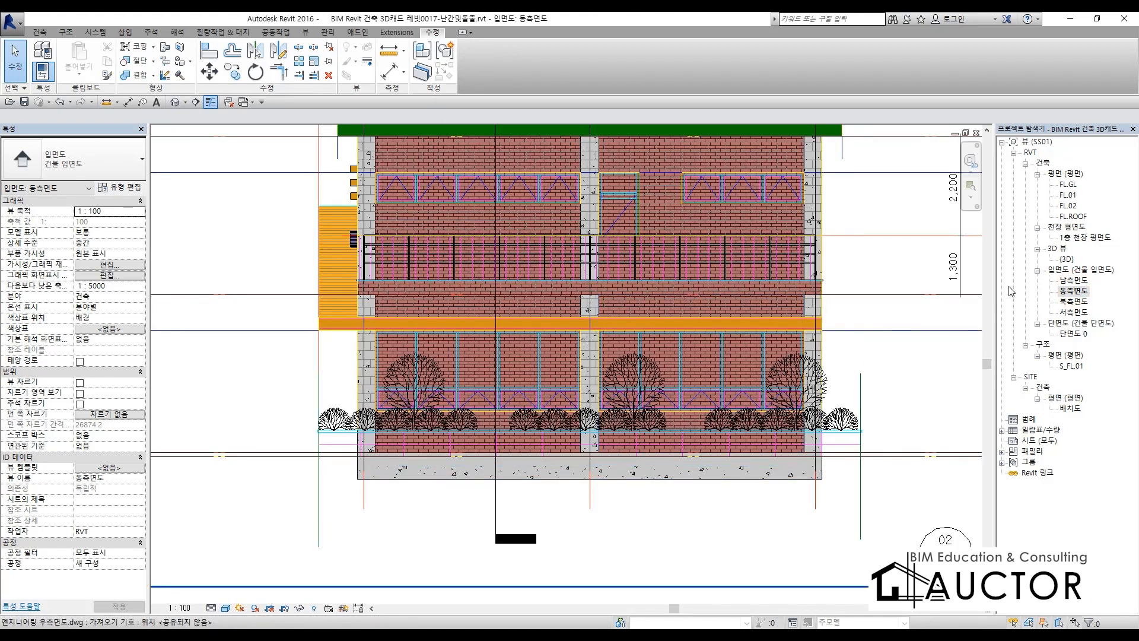
Open floor plan FL.01 and create an in-place model in the wall (벽) family category, keeping the suggested name.
double_click(1068, 194)
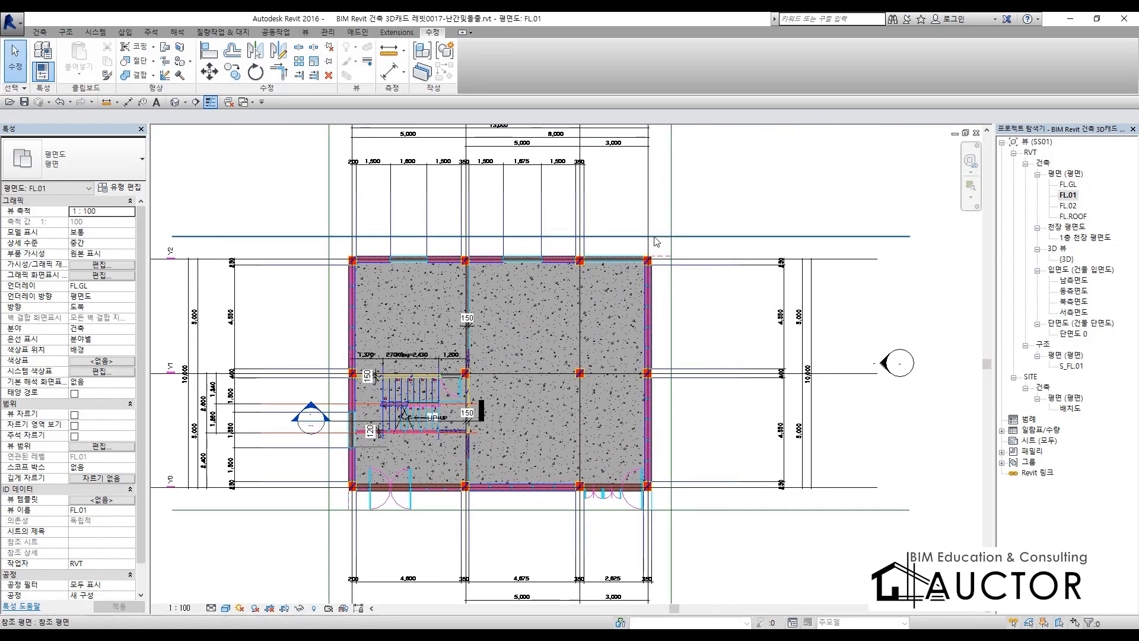
middle_click_drag(491, 474, 590, 454)
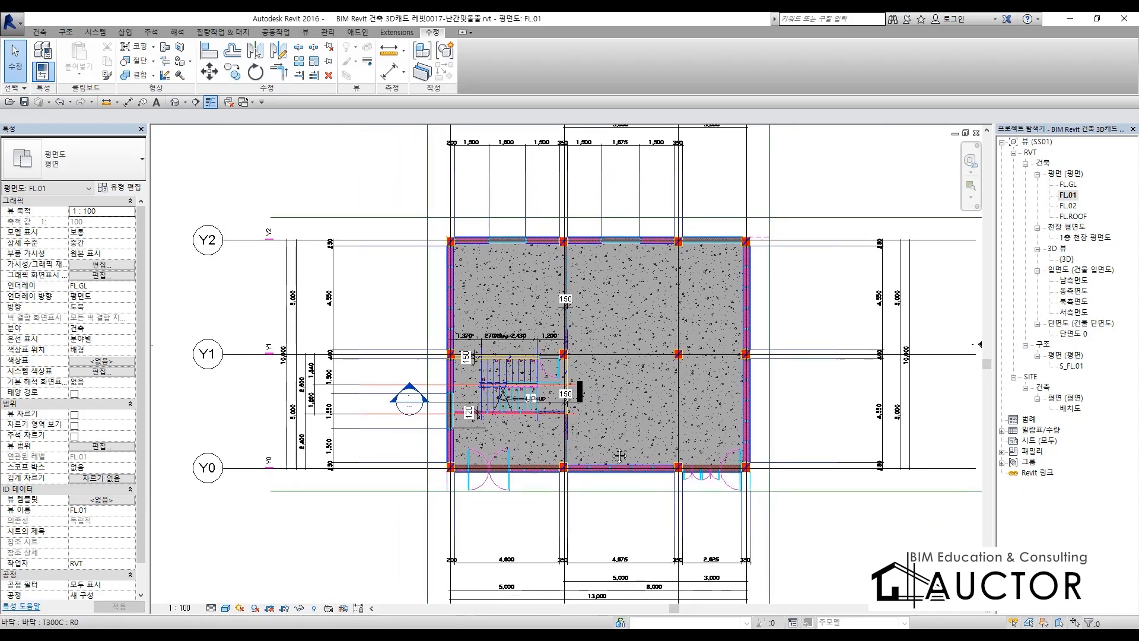
left_click(39, 32)
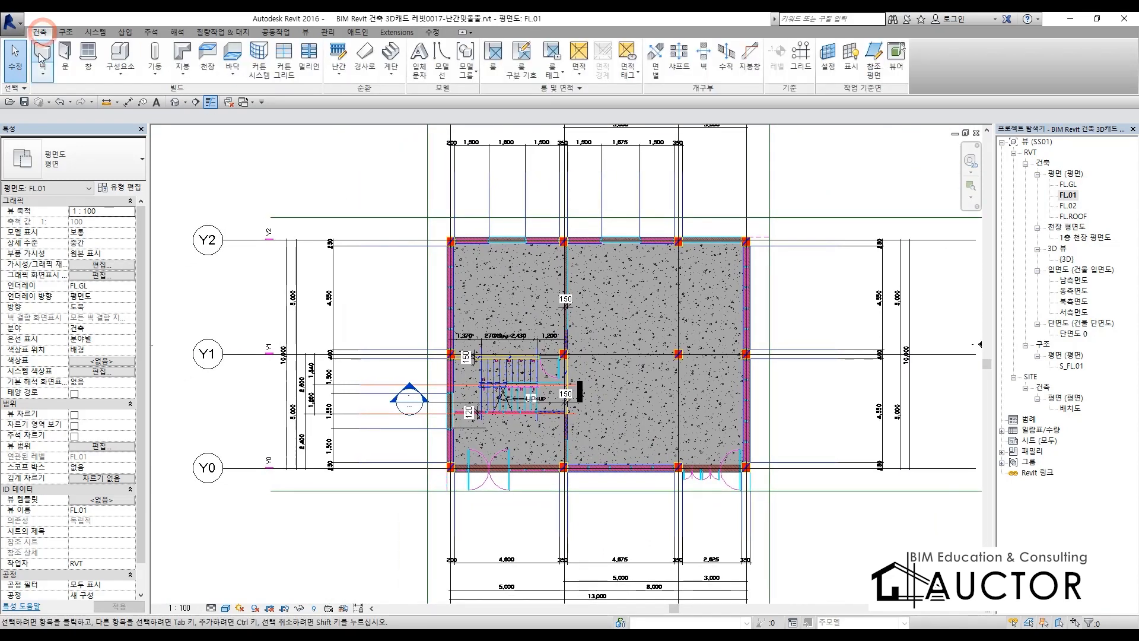
left_click(120, 65)
left_click(138, 122)
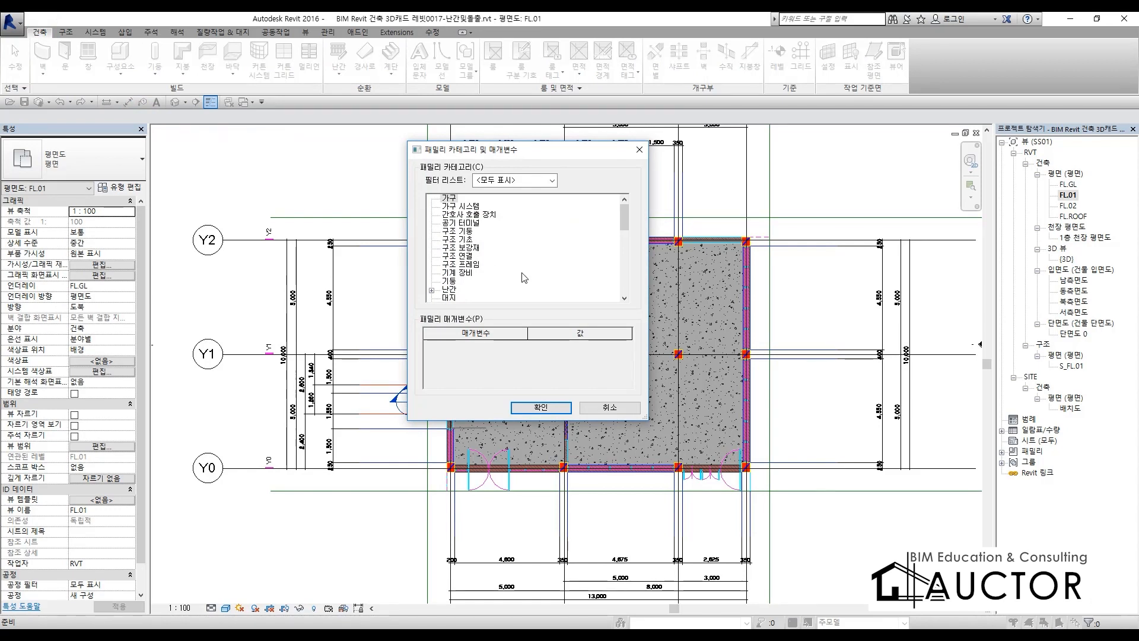
scroll(528, 278, "down", 9)
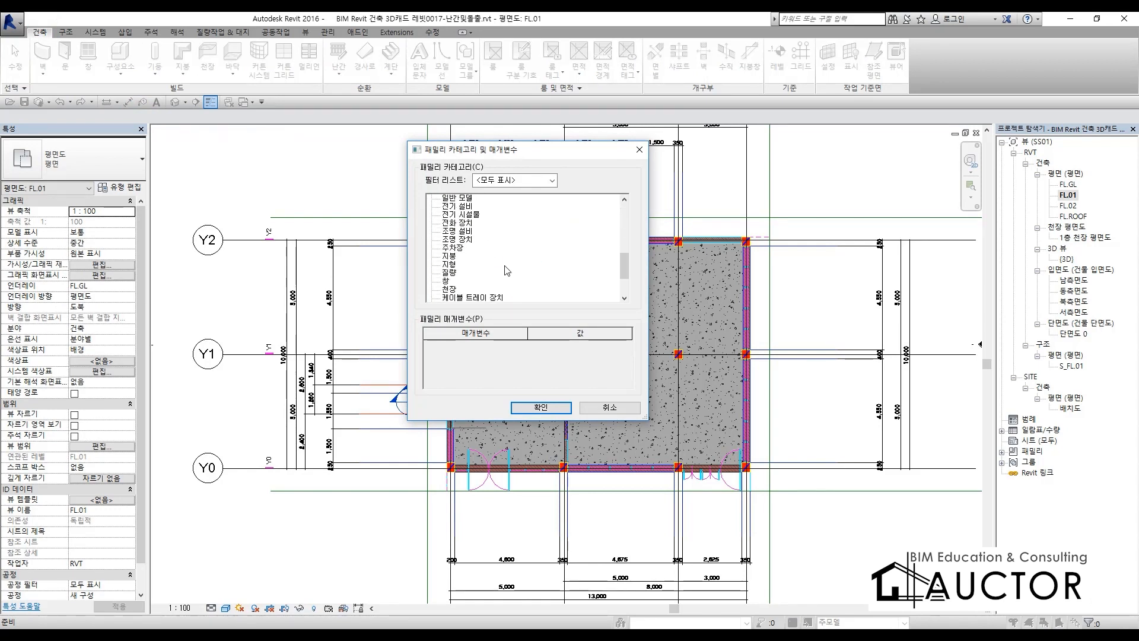
scroll(507, 270, "up", 1)
scroll(511, 266, "up", 1)
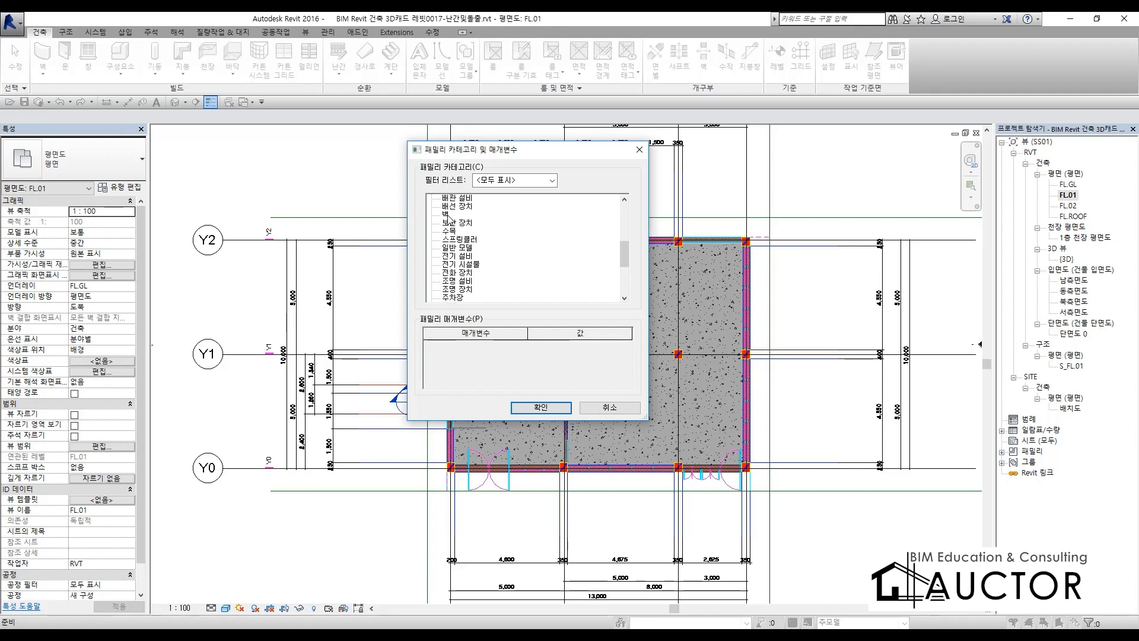
left_click(551, 408)
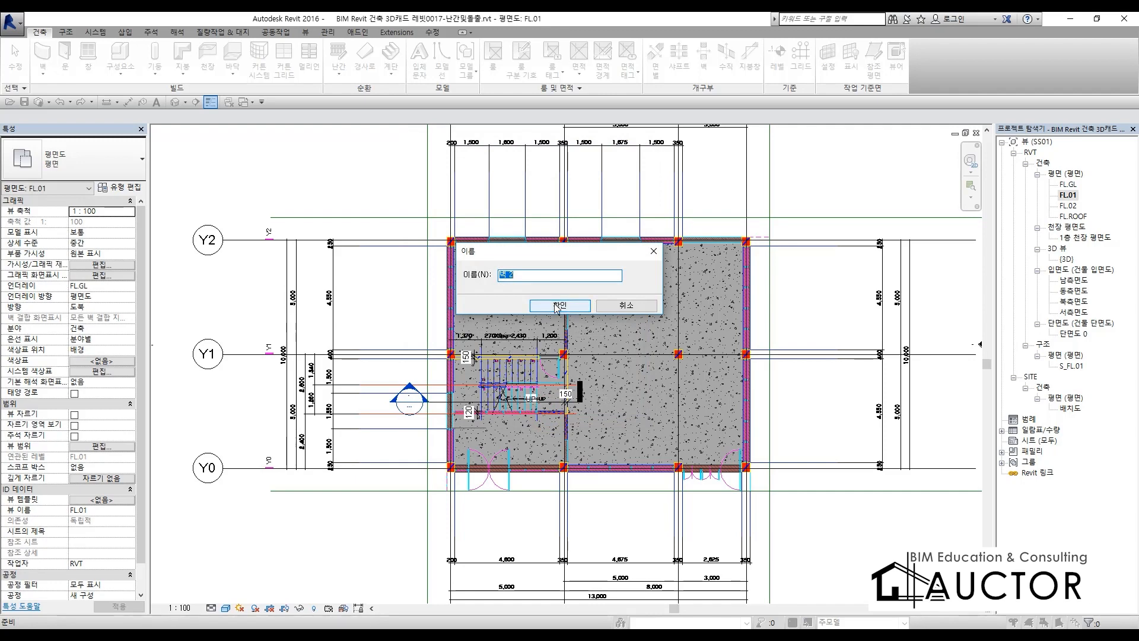
left_click(558, 306)
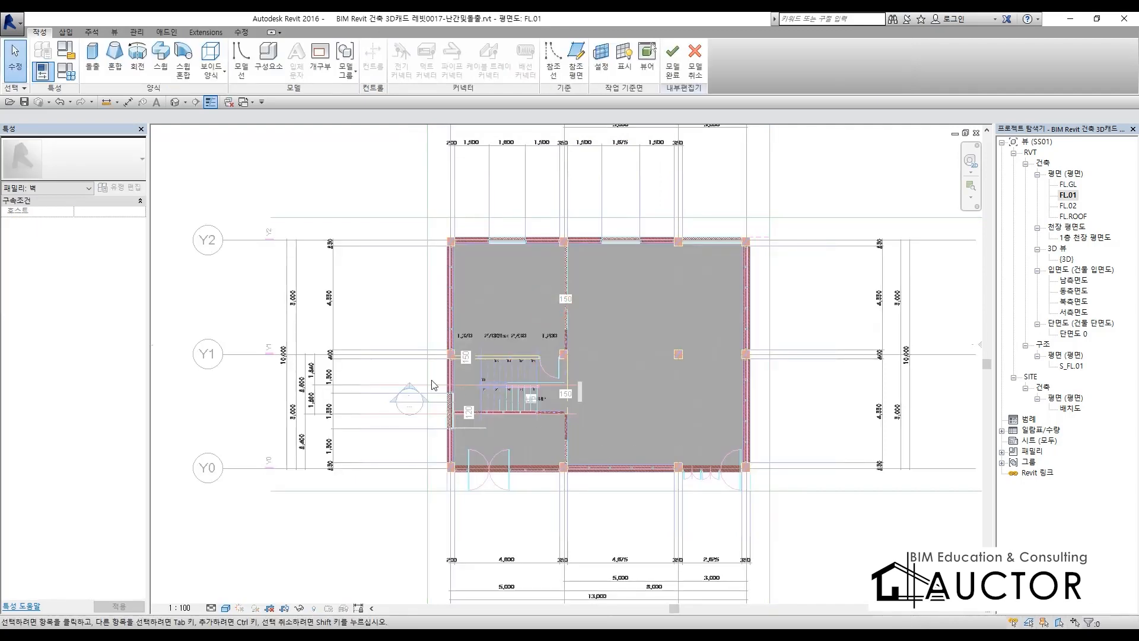
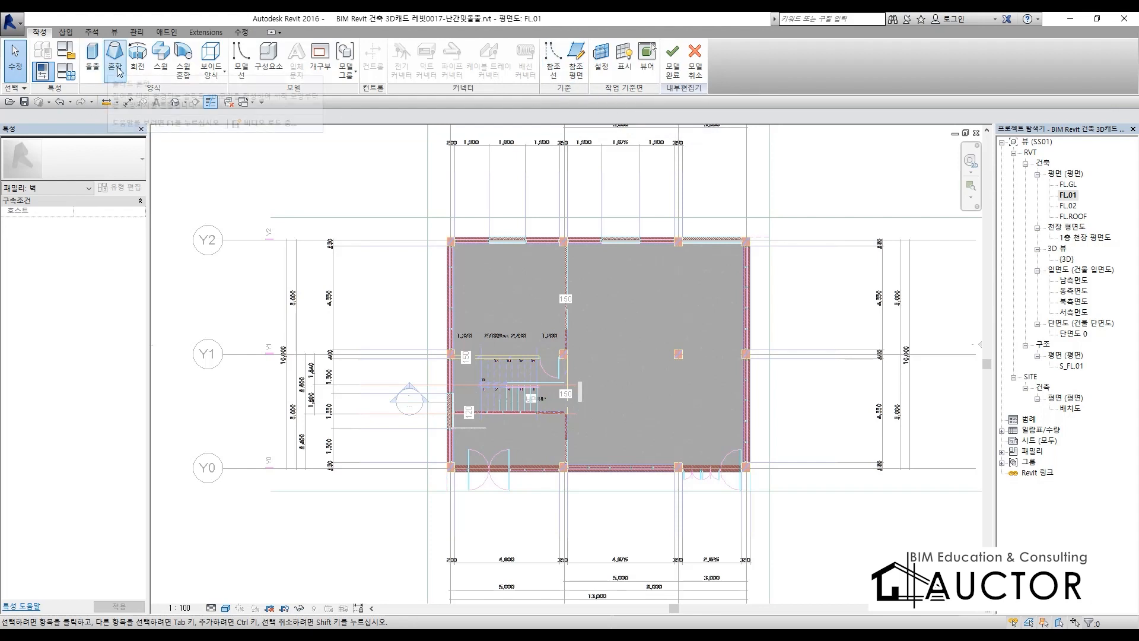
Start a sweep (스윕) in the in-place wall model and open its path sketch.
left_click(162, 69)
middle_click_drag(454, 275, 597, 350)
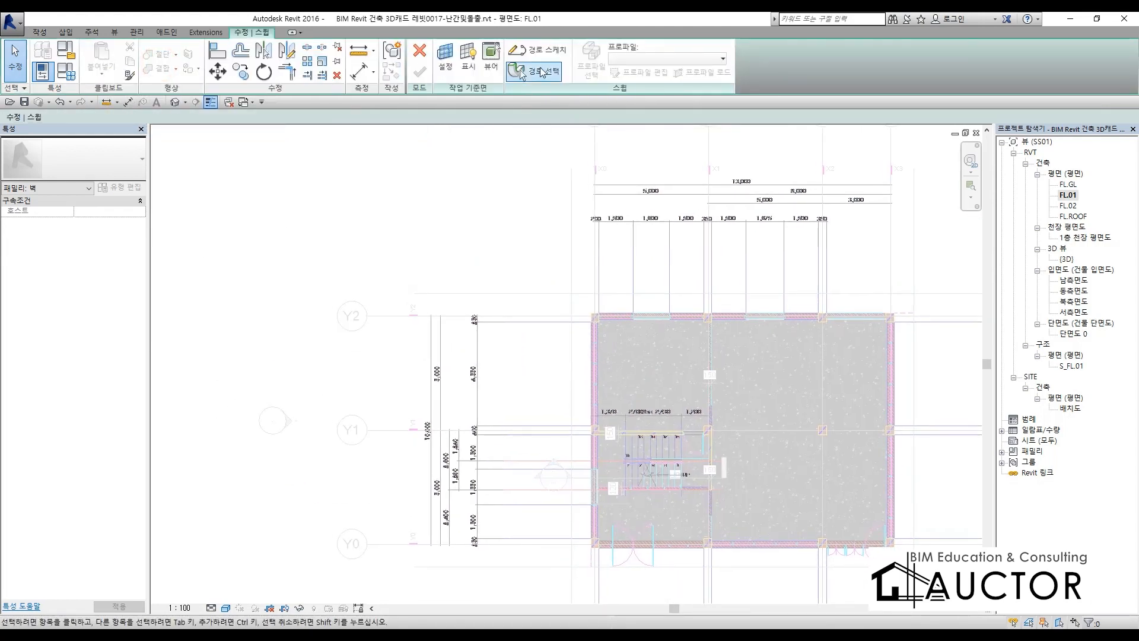
left_click(536, 50)
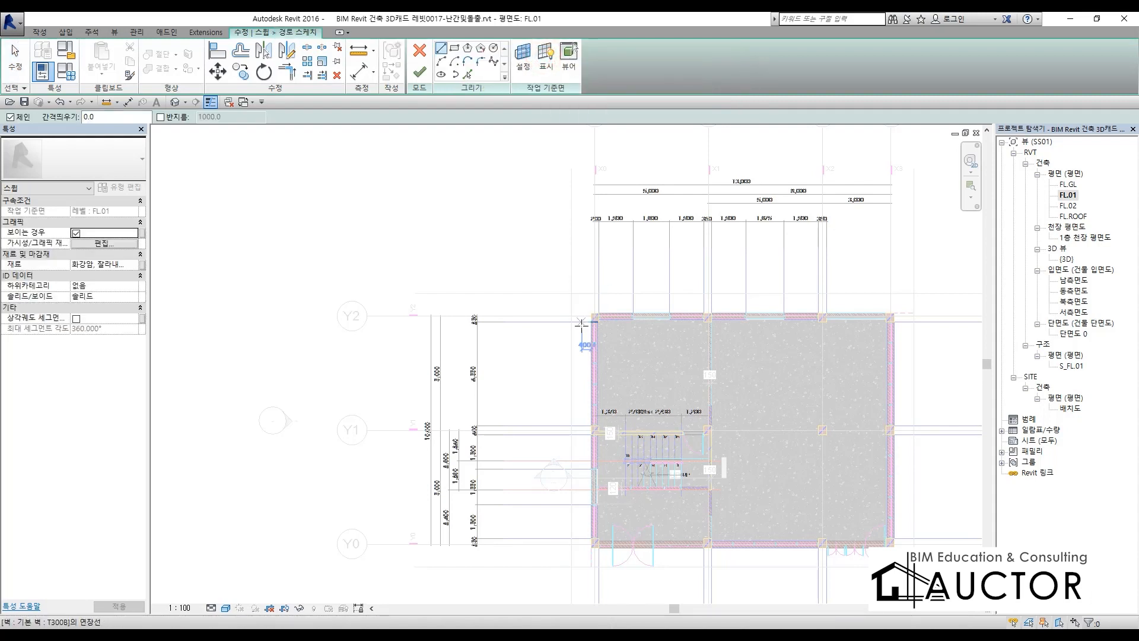
scroll(581, 322, "up", 8)
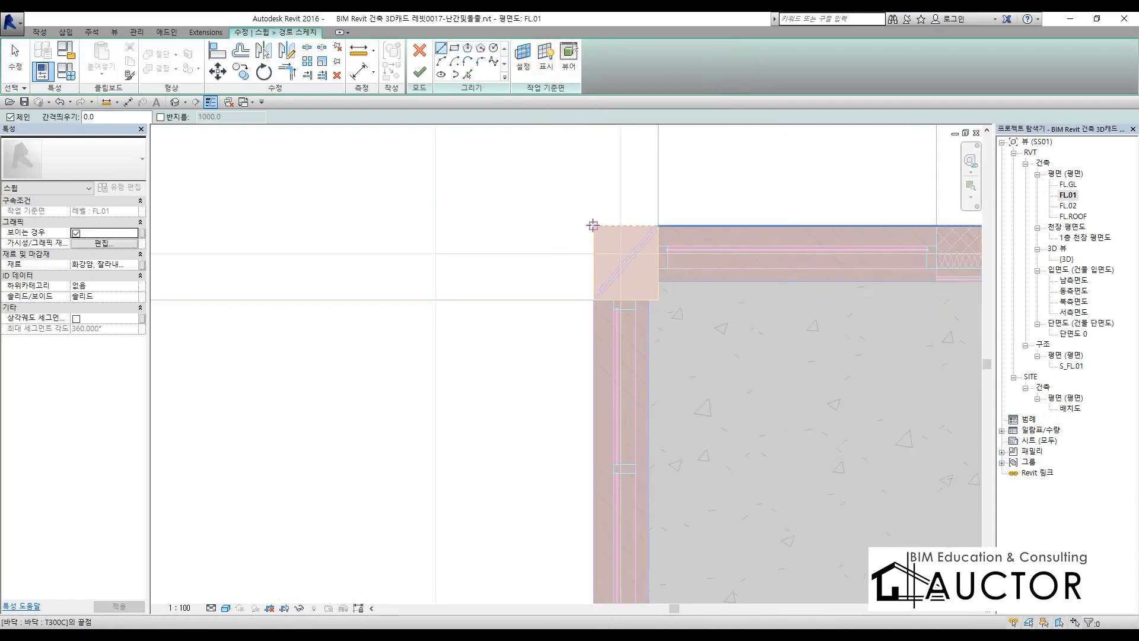
Check the planter lines at both ends of the wall in the north elevation (북측면도) and return to plan FL.01.
double_click(1085, 300)
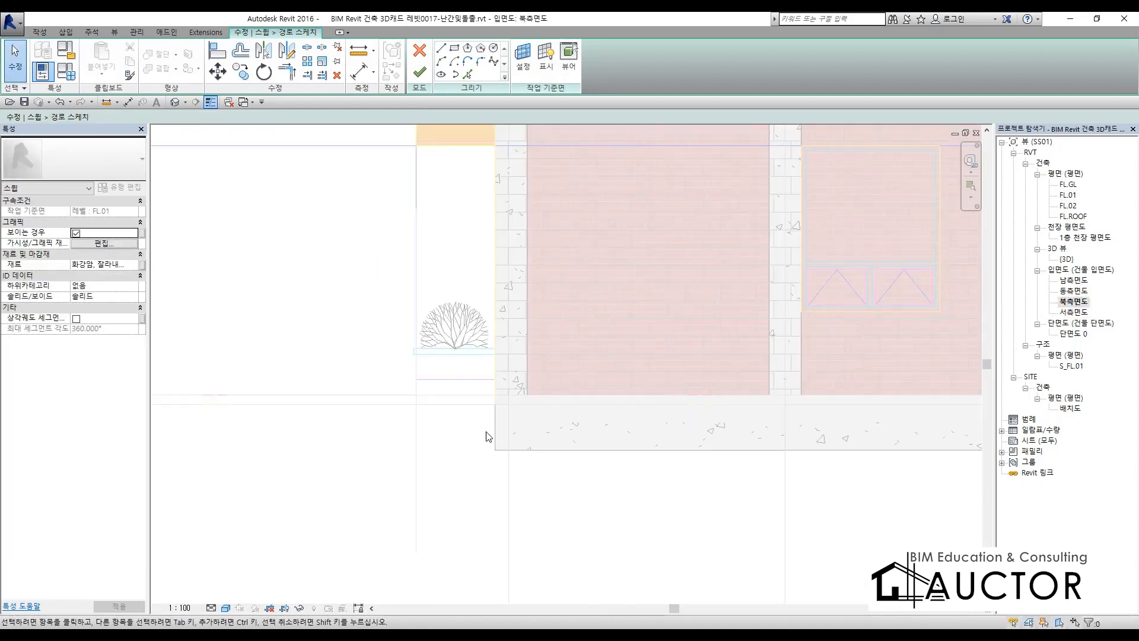
scroll(490, 436, "down", 3)
middle_click_drag(712, 449, 253, 456)
scroll(682, 423, "up", 5)
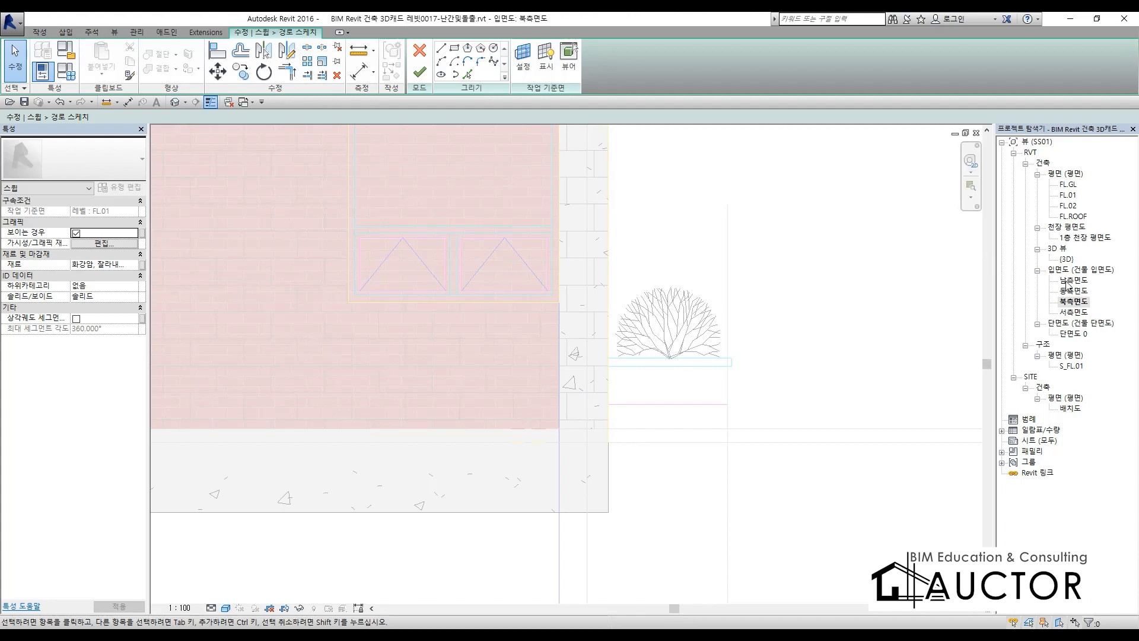
double_click(1067, 195)
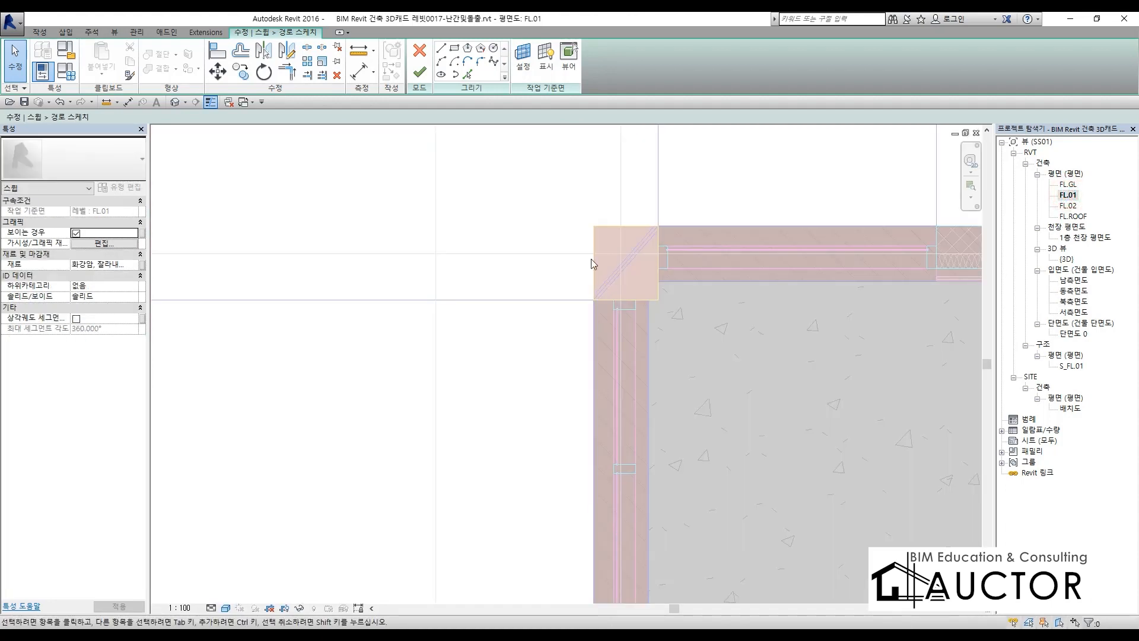
Sketch the sweep path from the northwest column's outer corner 850 mm north to the reference plane, turning west to the outer reference plane.
left_click(442, 49)
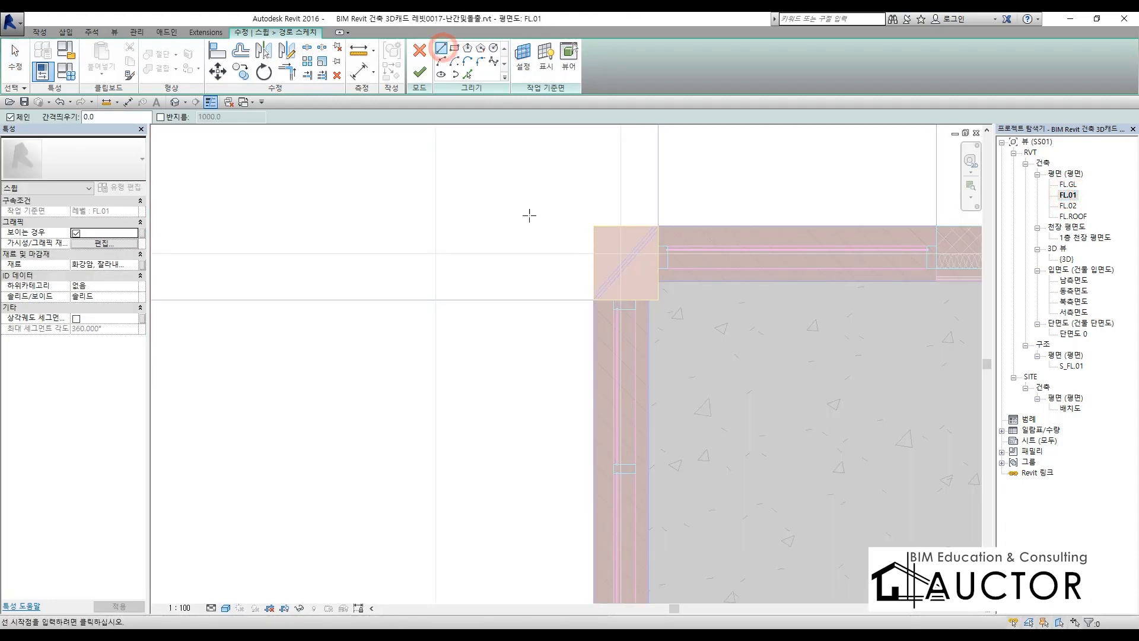
middle_click_drag(529, 214, 611, 448)
left_click(646, 476)
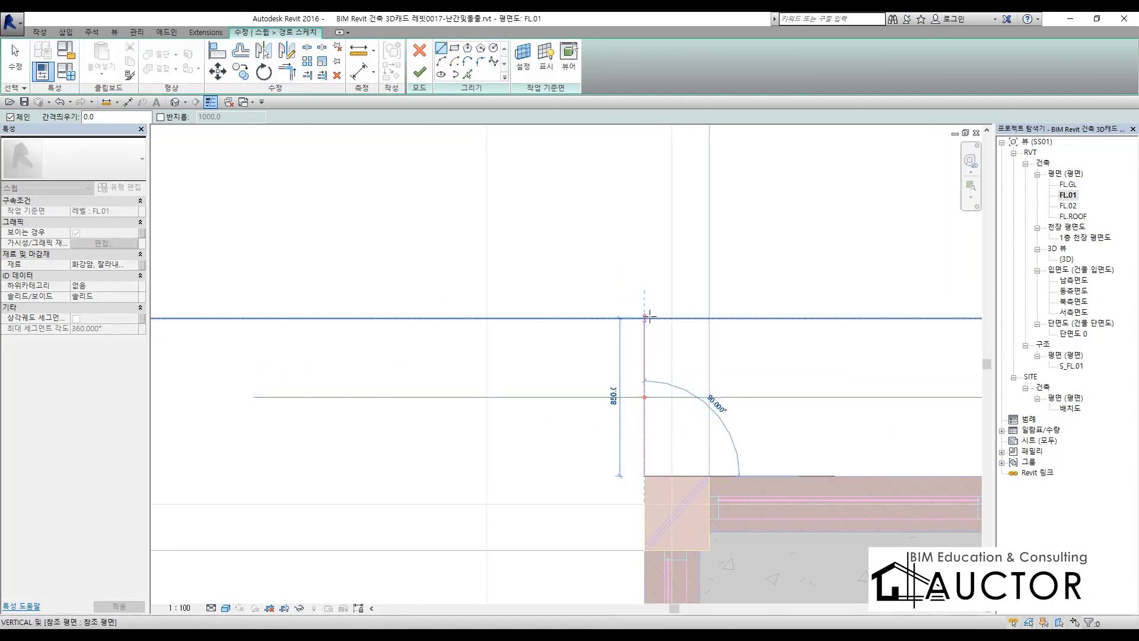
left_click(645, 319)
left_click(487, 318)
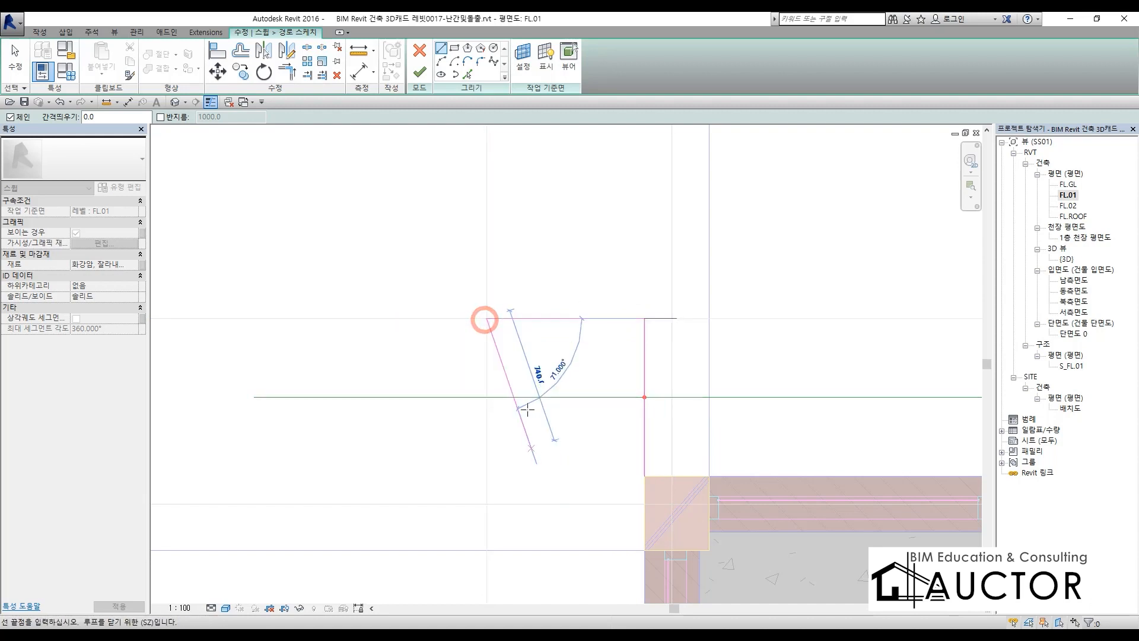
Continue the path south along the west reference plane, around the southwest column and 850 mm back to its face, and finish the path.
scroll(534, 330, "down", 6)
middle_click_drag(541, 456, 583, 119)
scroll(570, 356, "up", 1)
scroll(568, 283, "up", 4)
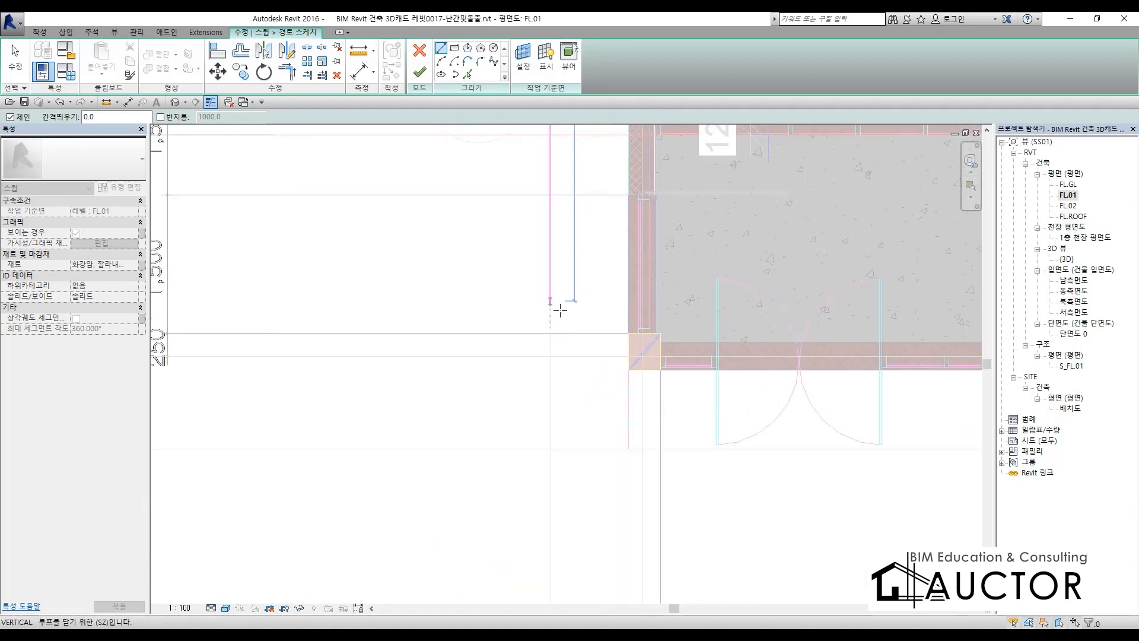
left_click(550, 448)
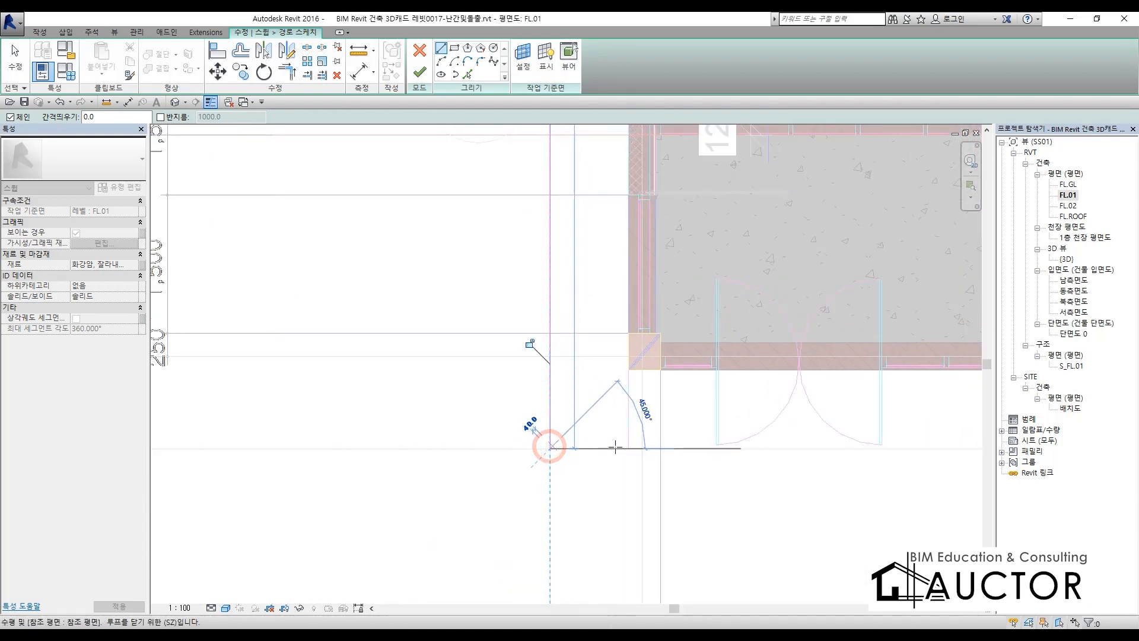
left_click(660, 448)
left_click(660, 368)
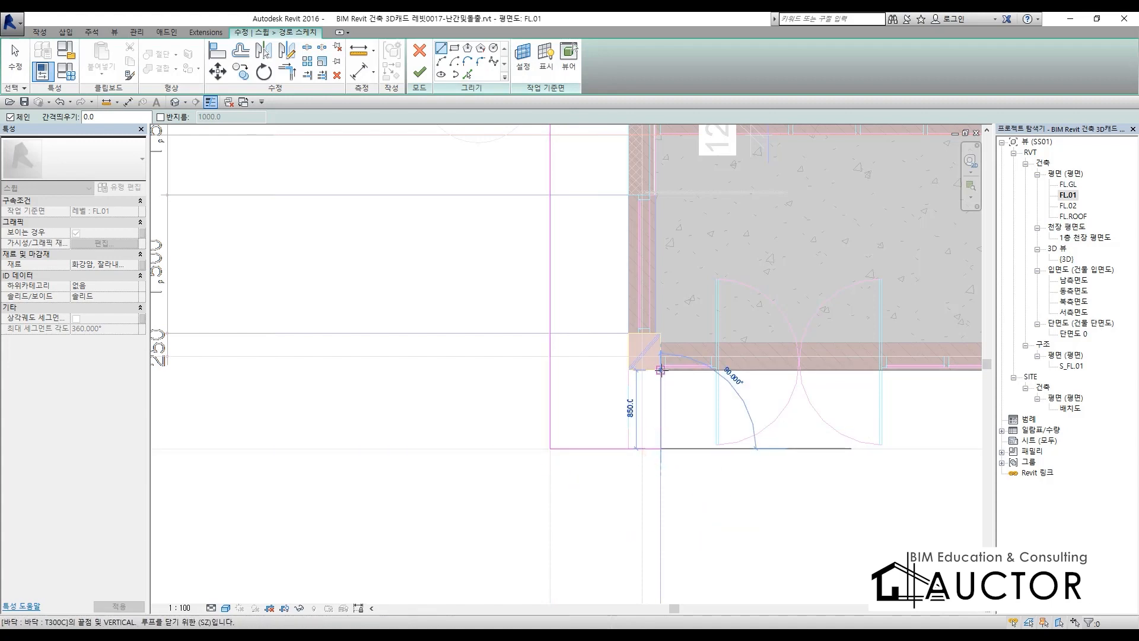
key("Escape")
key("Escape")
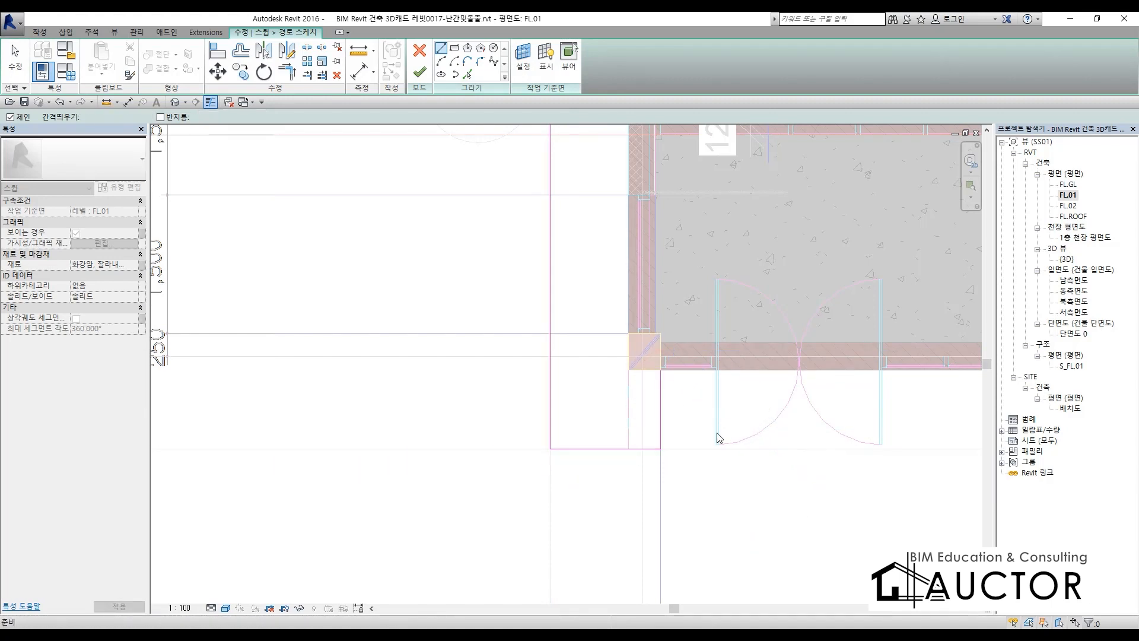
scroll(585, 400, "down", 4)
middle_click_drag(663, 384, 564, 466)
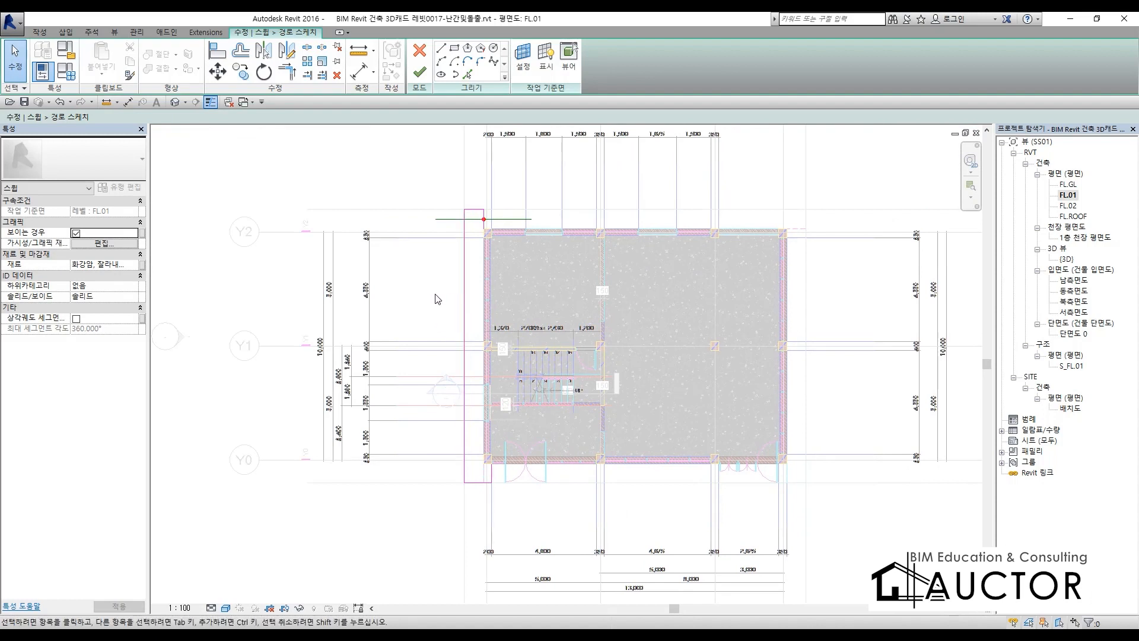
left_click(423, 74)
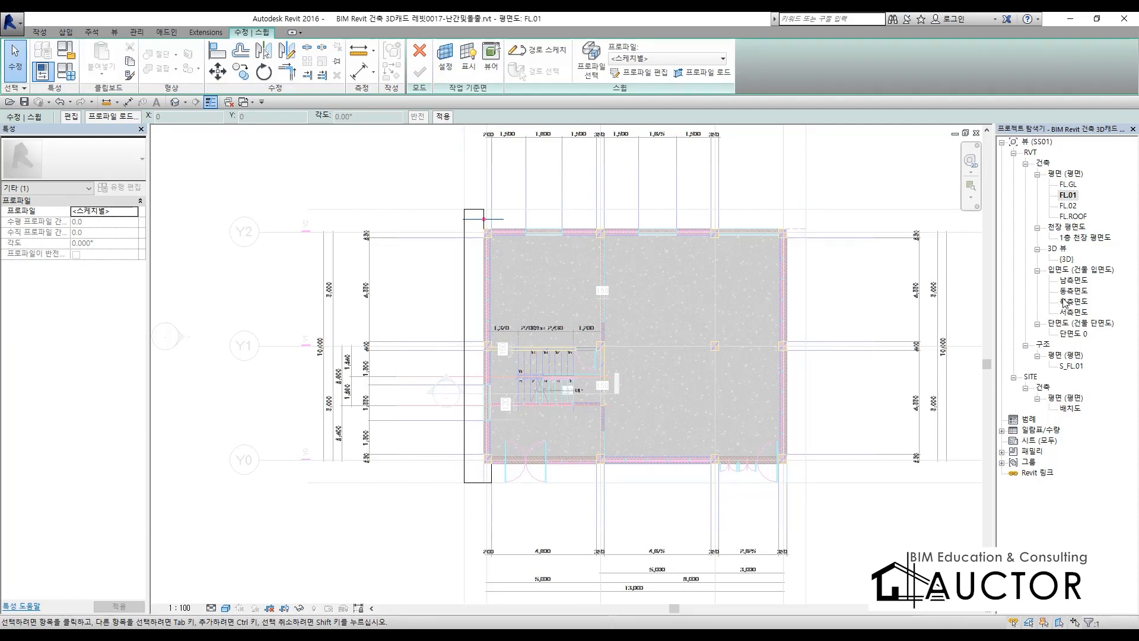
Open the south elevation (남측면도) and start editing the sweep profile (프로파일 편집).
double_click(1082, 282)
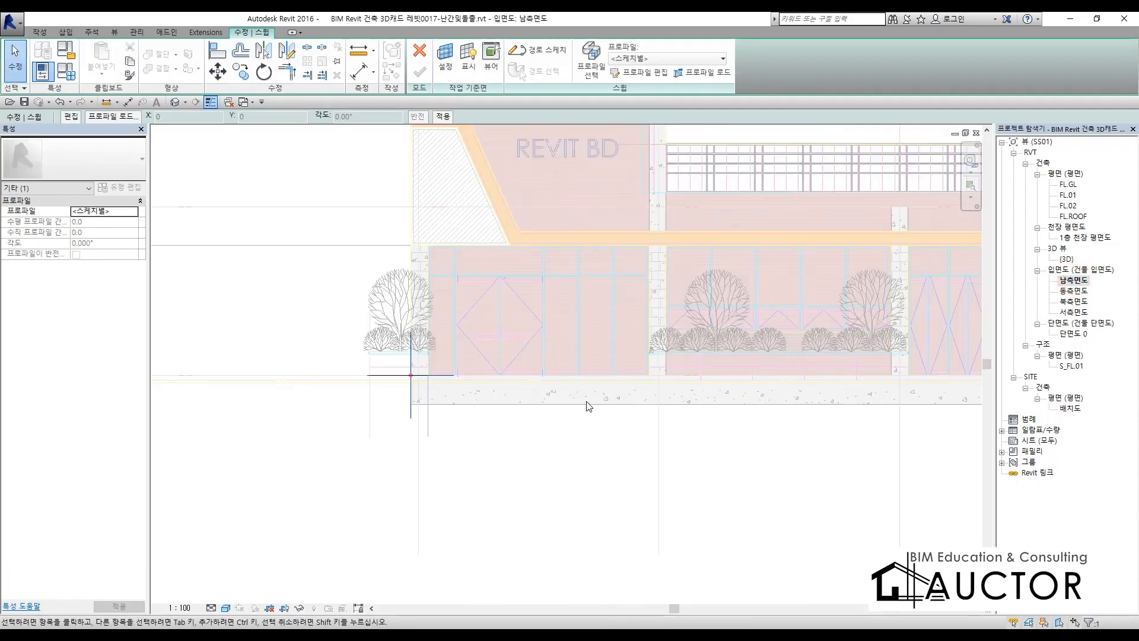
scroll(379, 373, "up", 2)
scroll(544, 394, "down", 5)
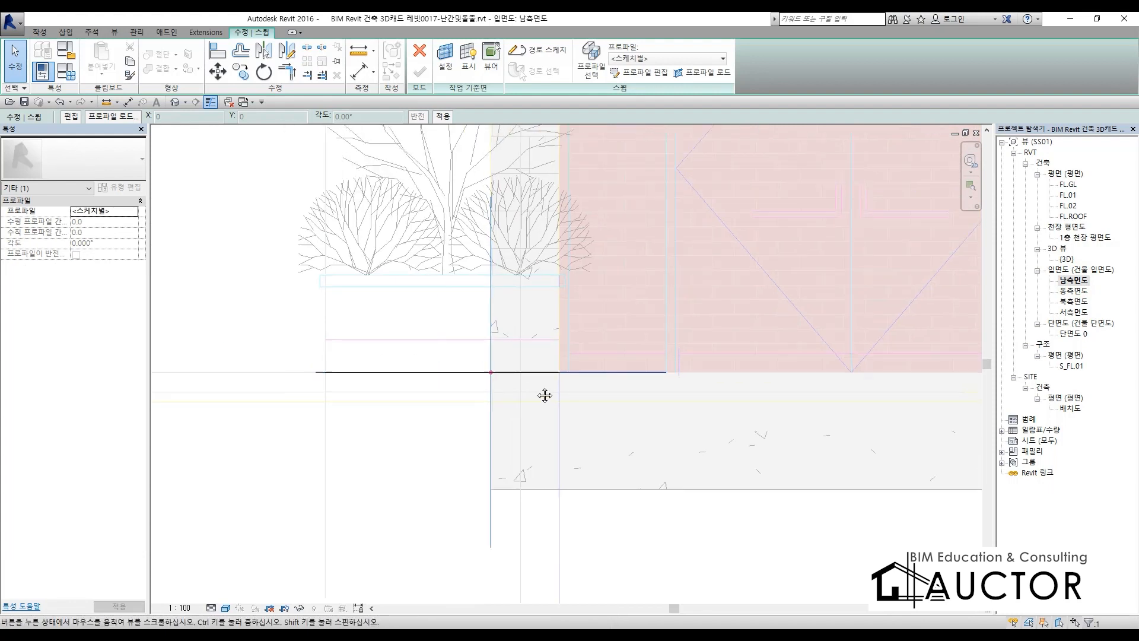
middle_click_drag(682, 376, 462, 462)
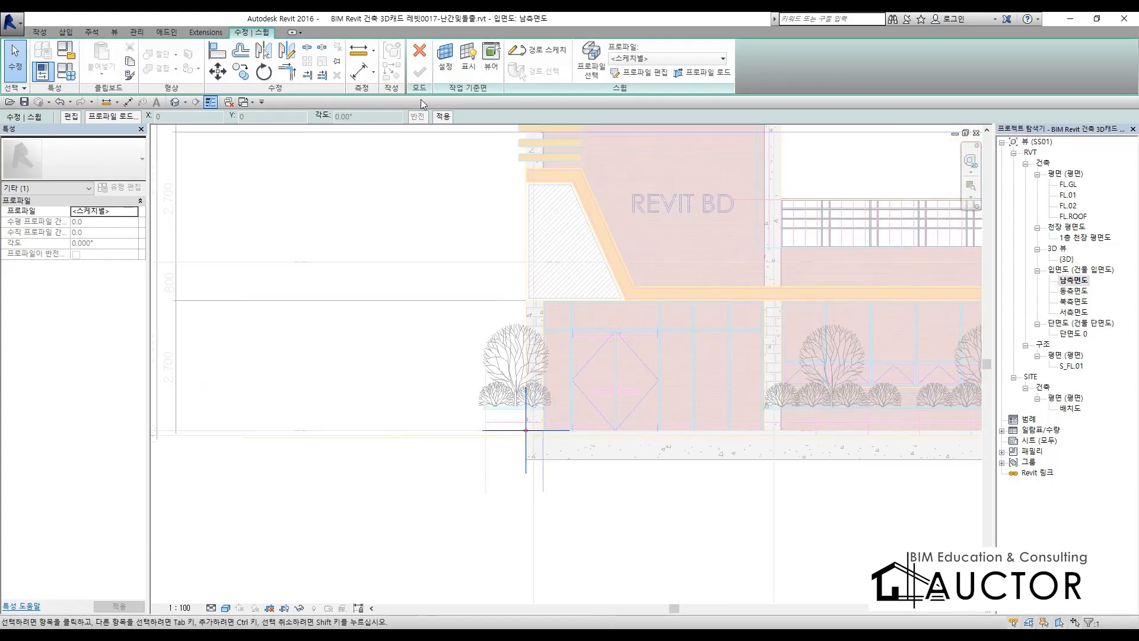
left_click(629, 71)
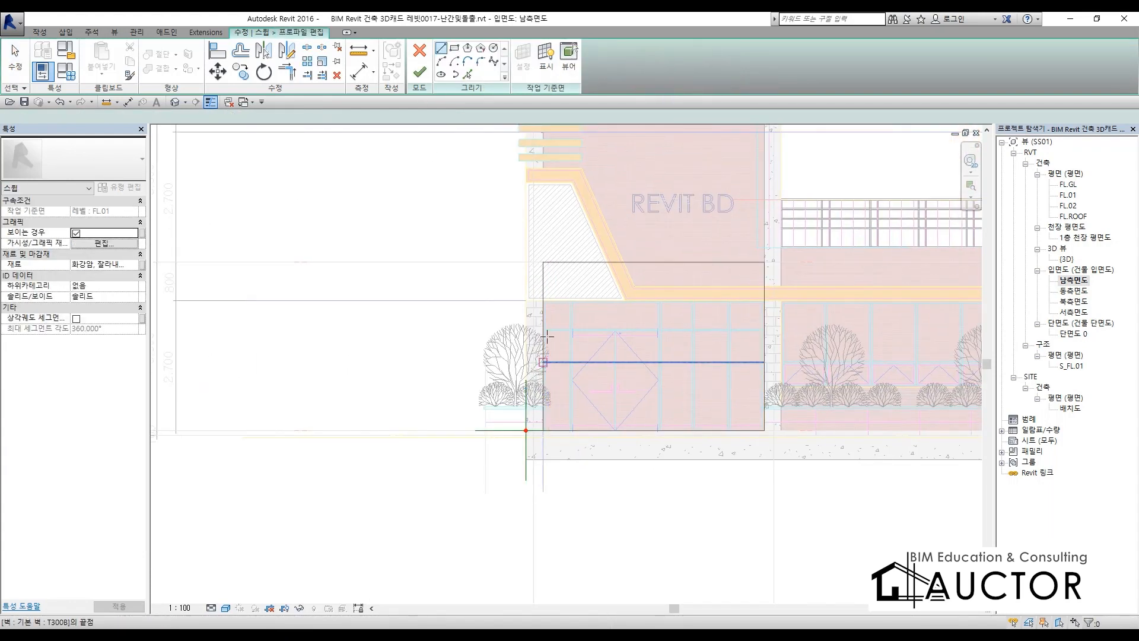
scroll(458, 432, "up", 7)
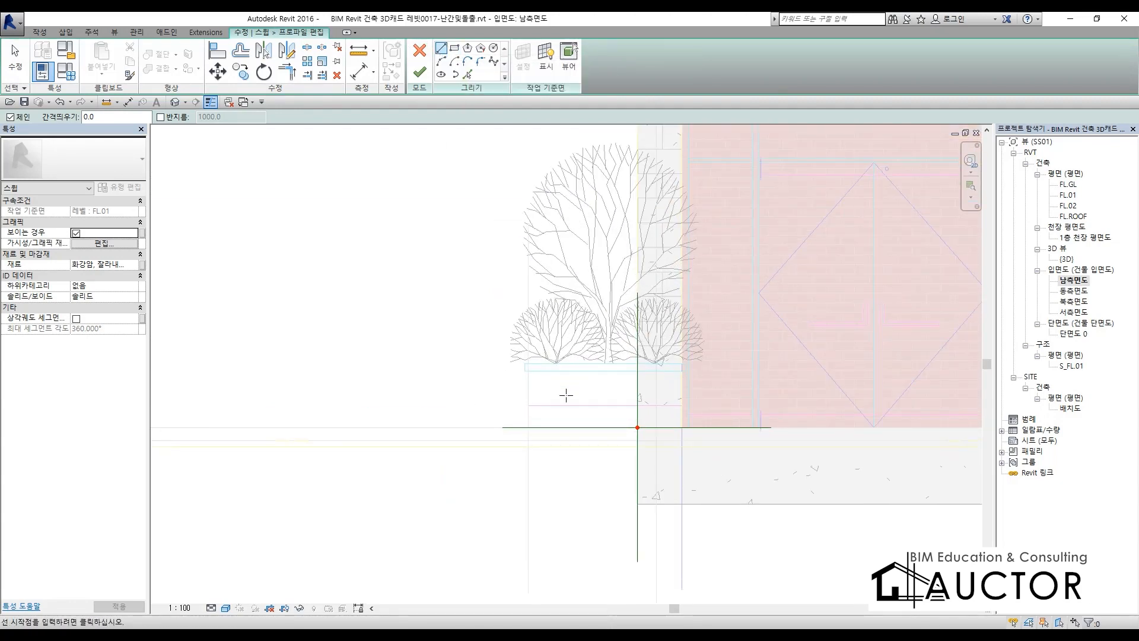
scroll(549, 444, "up", 1)
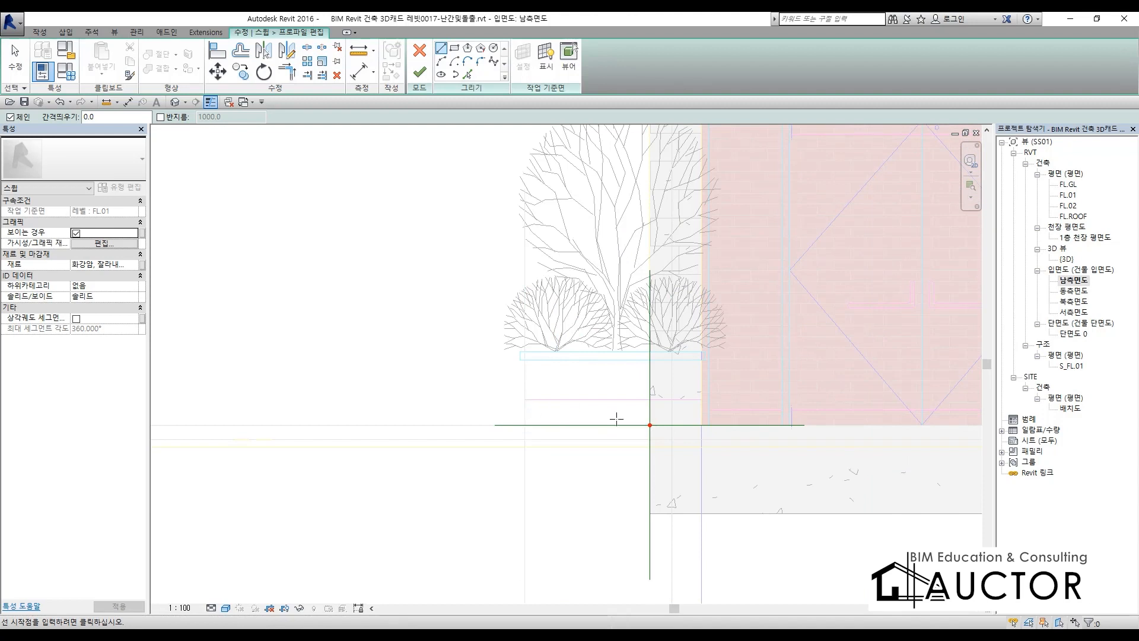
middle_click_drag(504, 447, 635, 457)
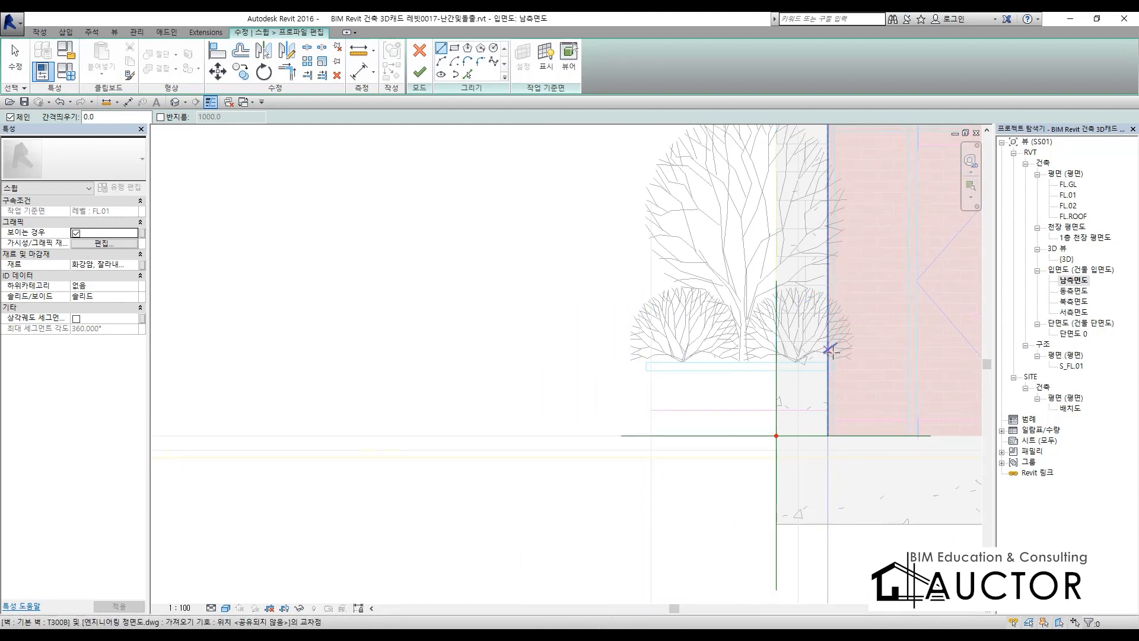
scroll(801, 439, "up", 3)
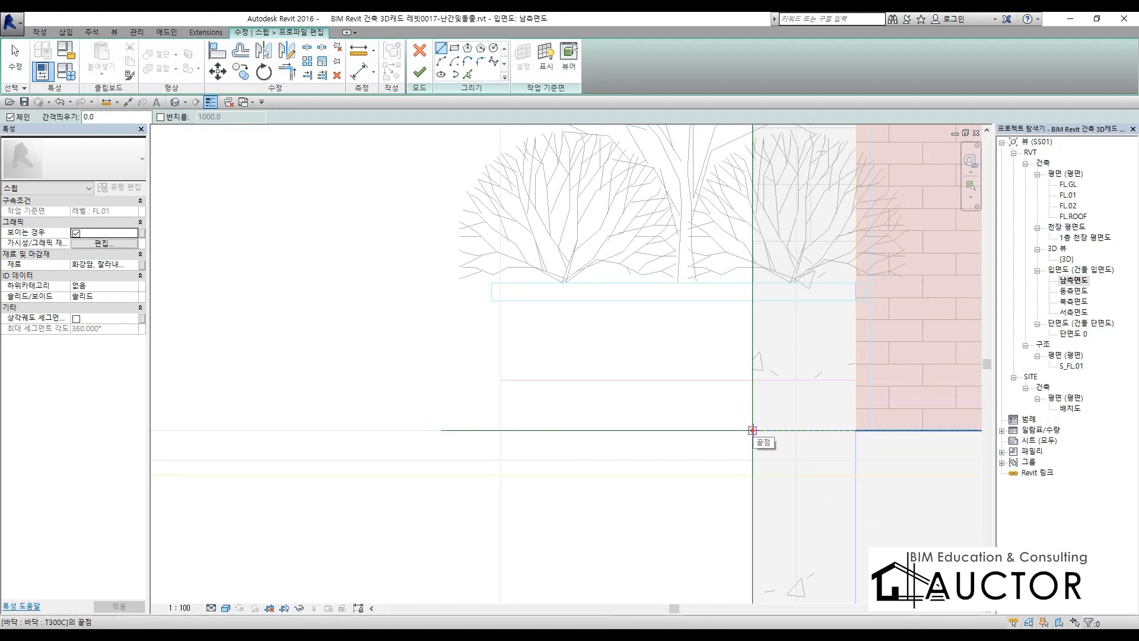
scroll(753, 429, "down", 2)
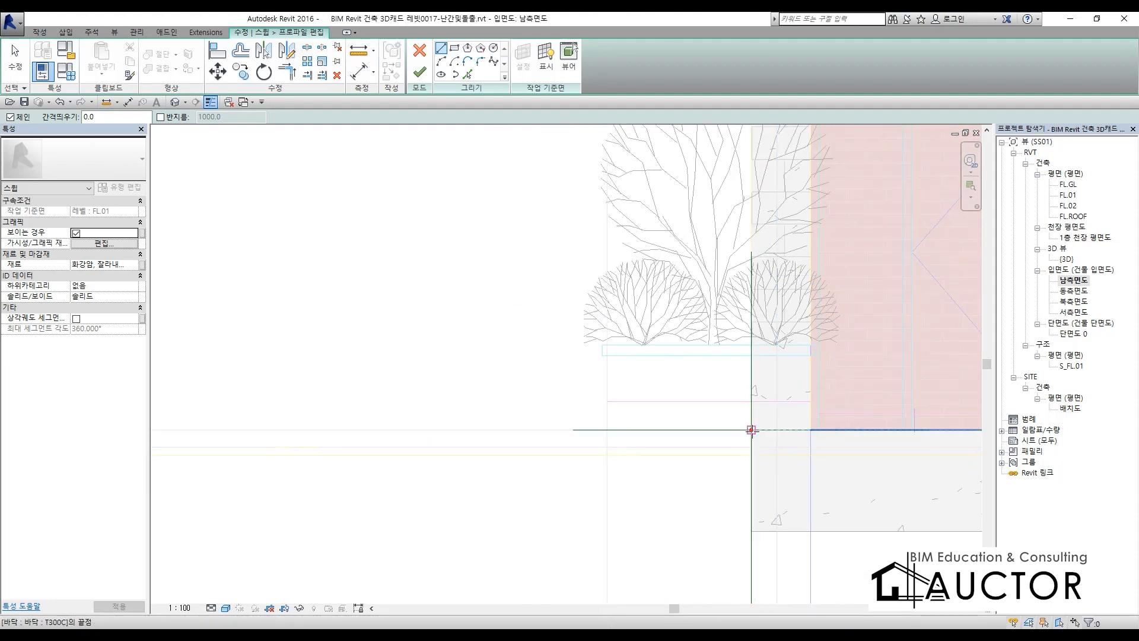
left_click(751, 430)
scroll(754, 439, "up", 3)
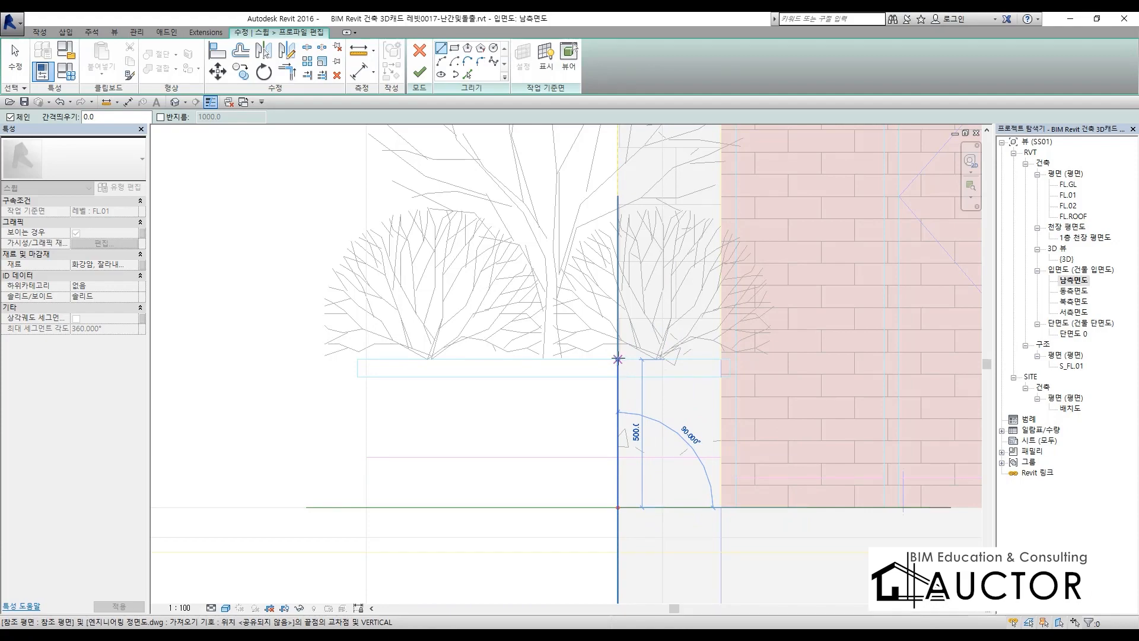
Check the profile plane's position at the building corner in the 3D view and open the north elevation (북측면도).
key("ctrl+Tab")
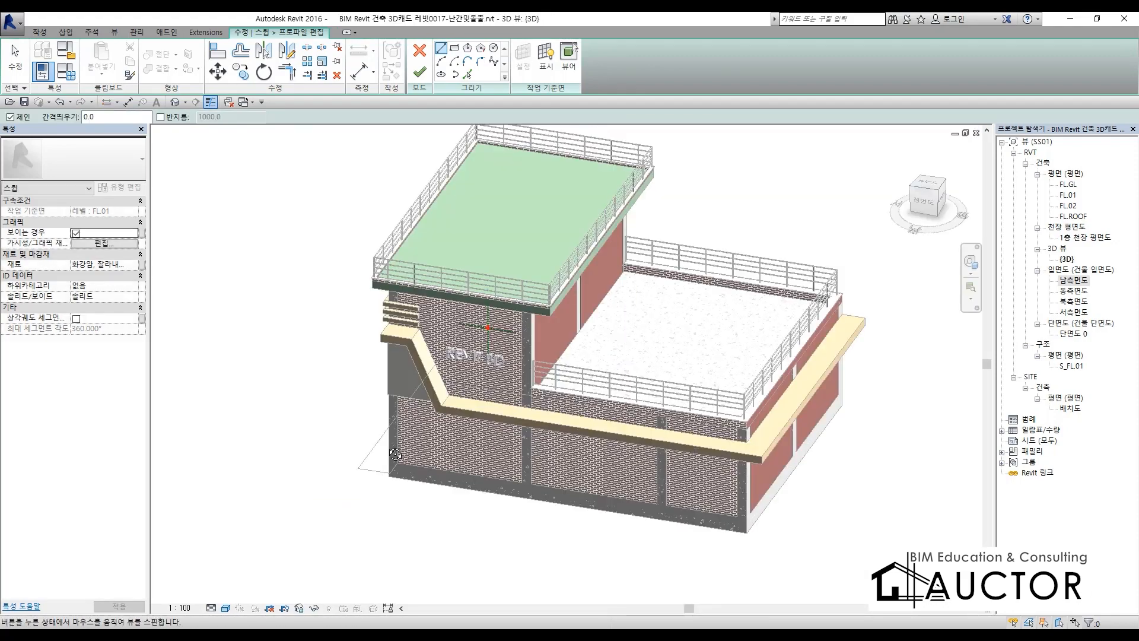
middle_click_drag(620, 363, 758, 442, "shift")
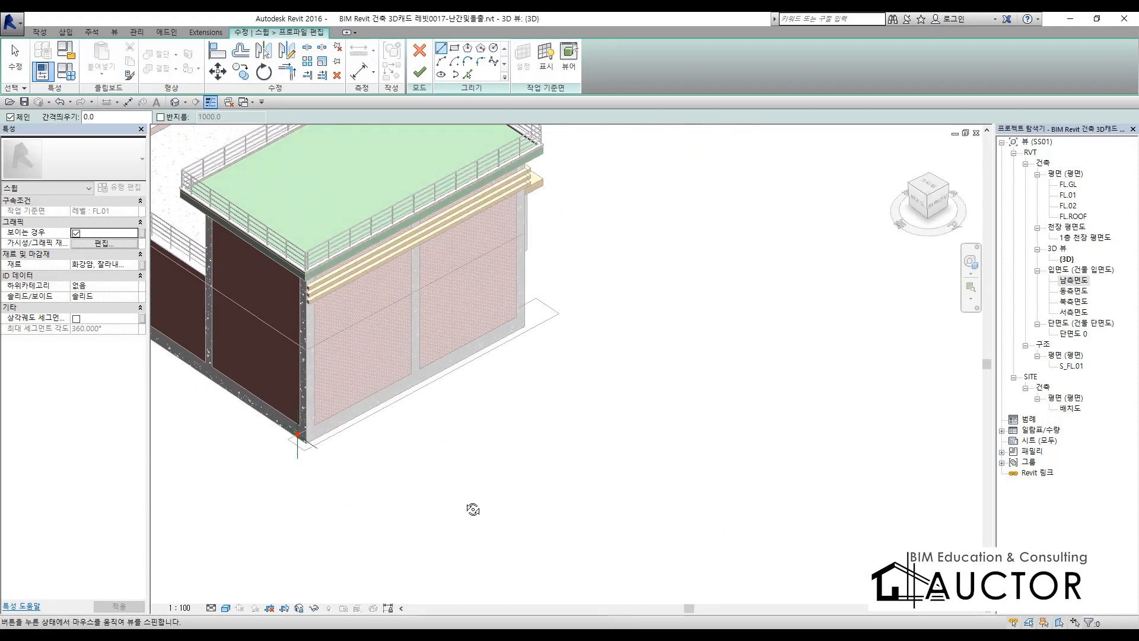
scroll(606, 445, "up", 6)
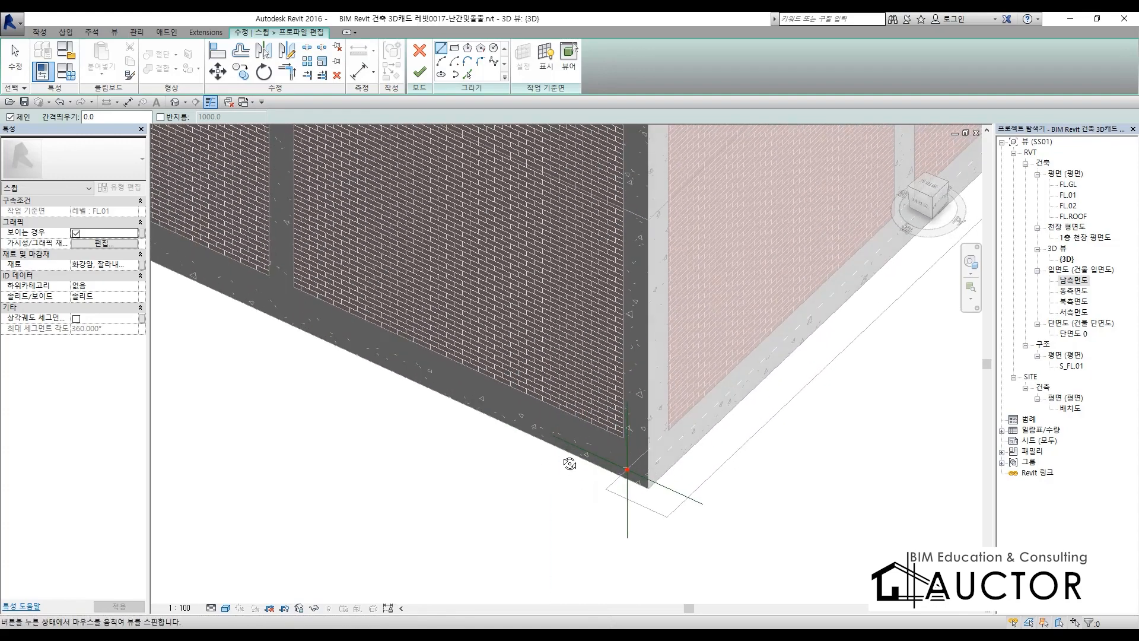
double_click(1074, 302)
scroll(620, 446, "up", 2)
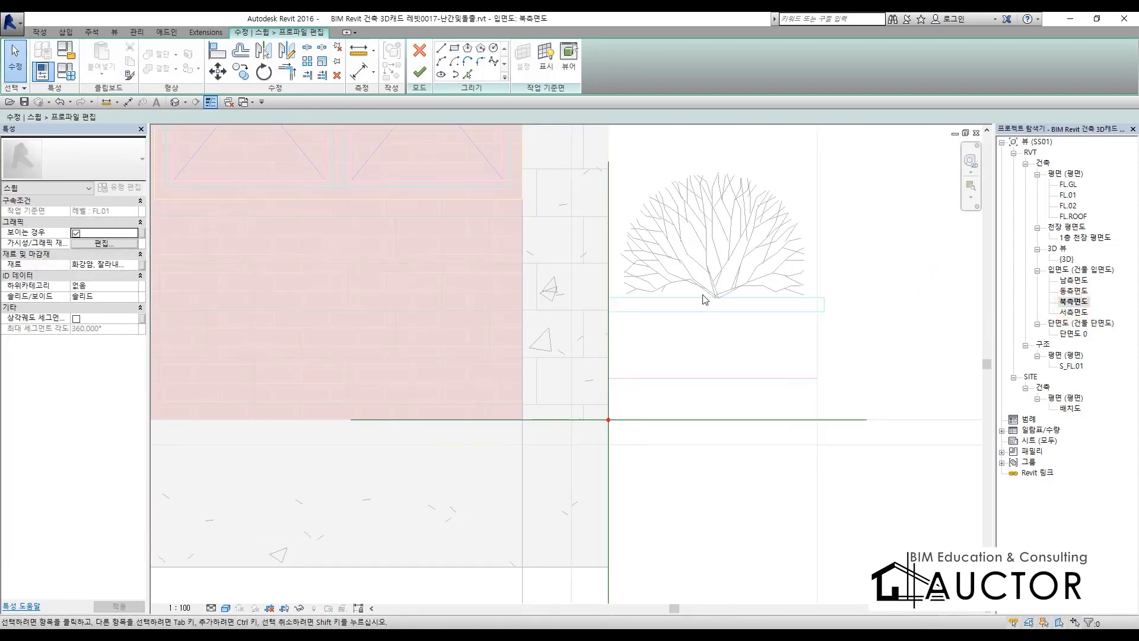
Draw a rectangular profile about 233 mm wide from the profile origin up to the underside of the planter cap line.
left_click(440, 50)
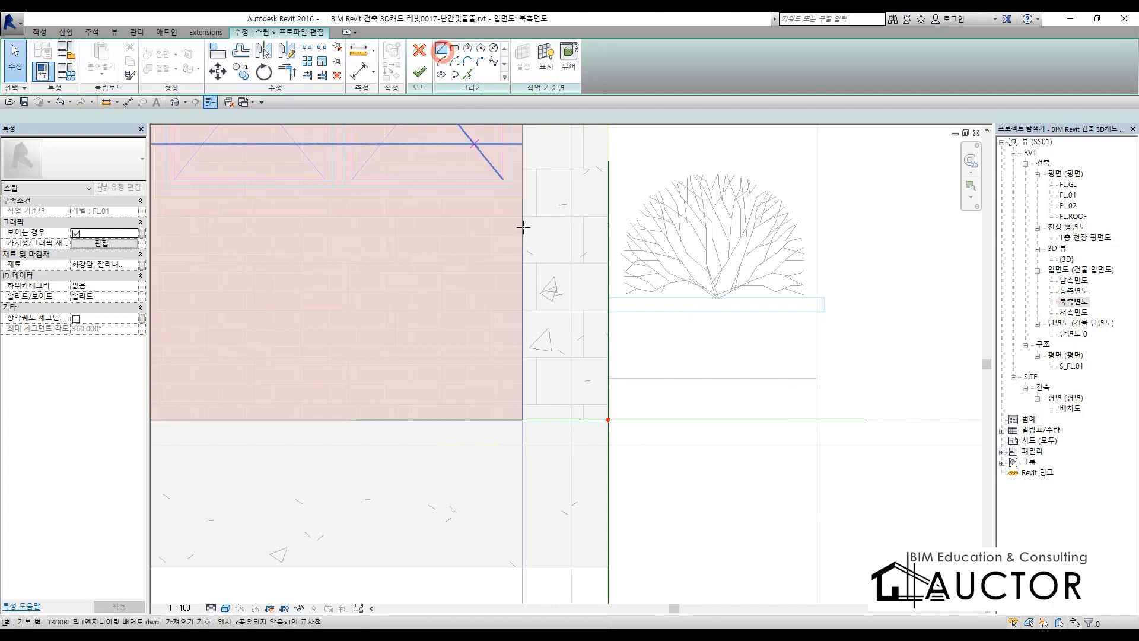
left_click(608, 420)
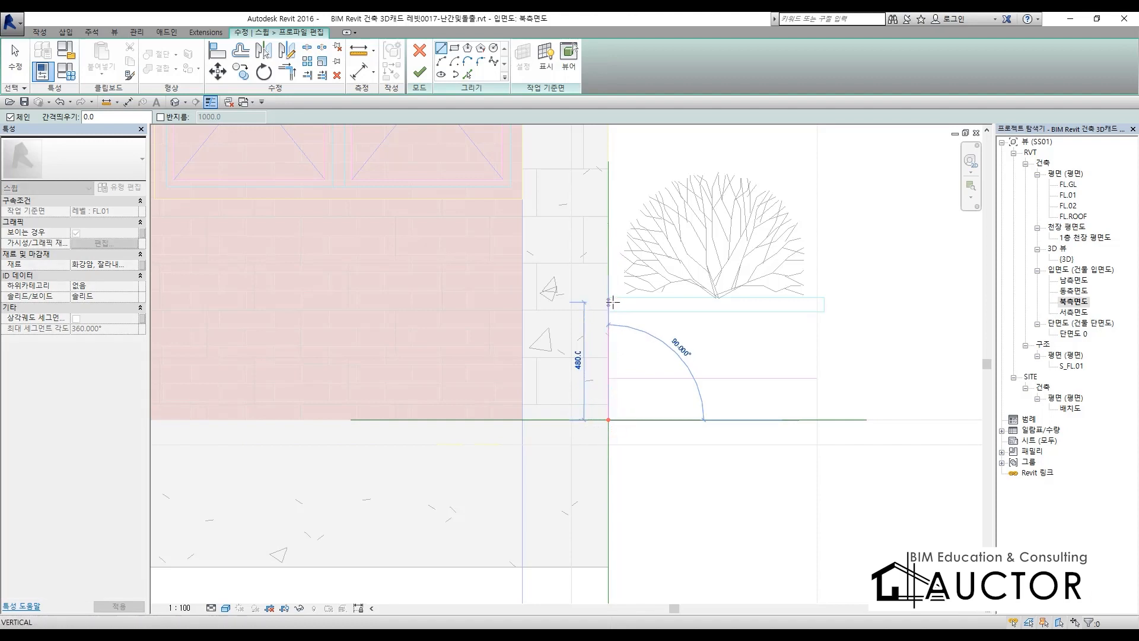
left_click(455, 48)
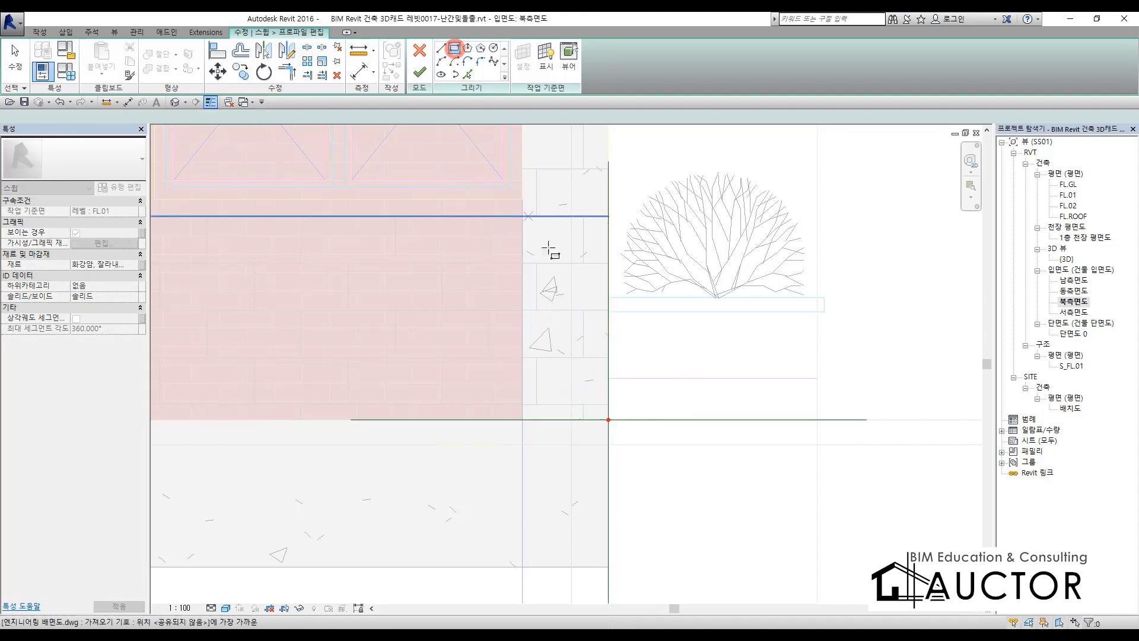
left_click(608, 419)
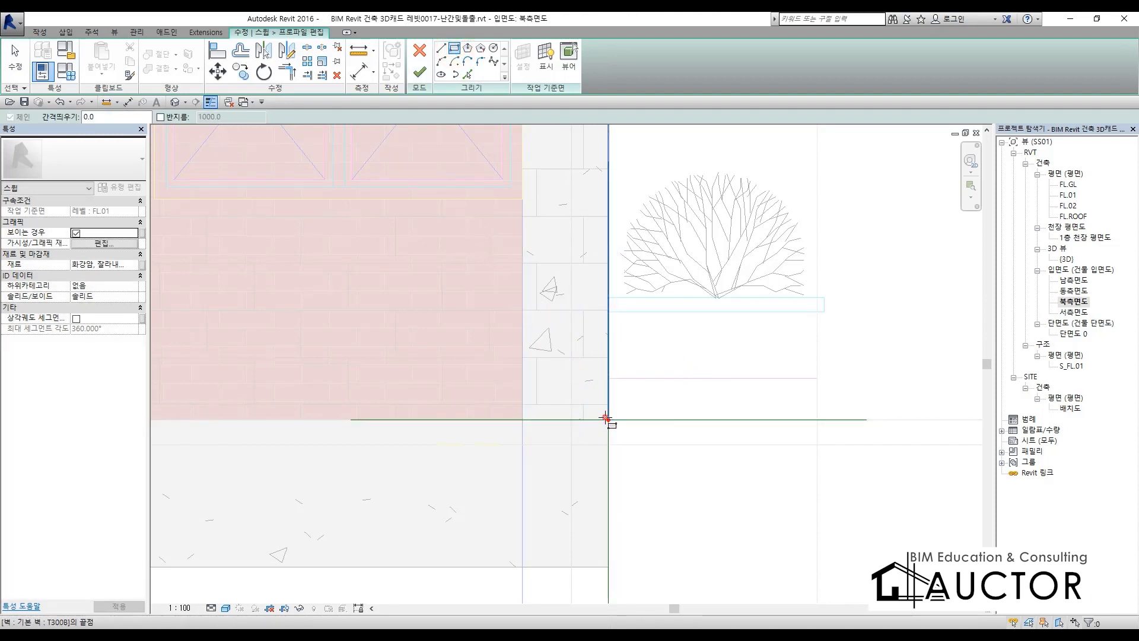
left_click(665, 311)
key("Escape")
key("Escape")
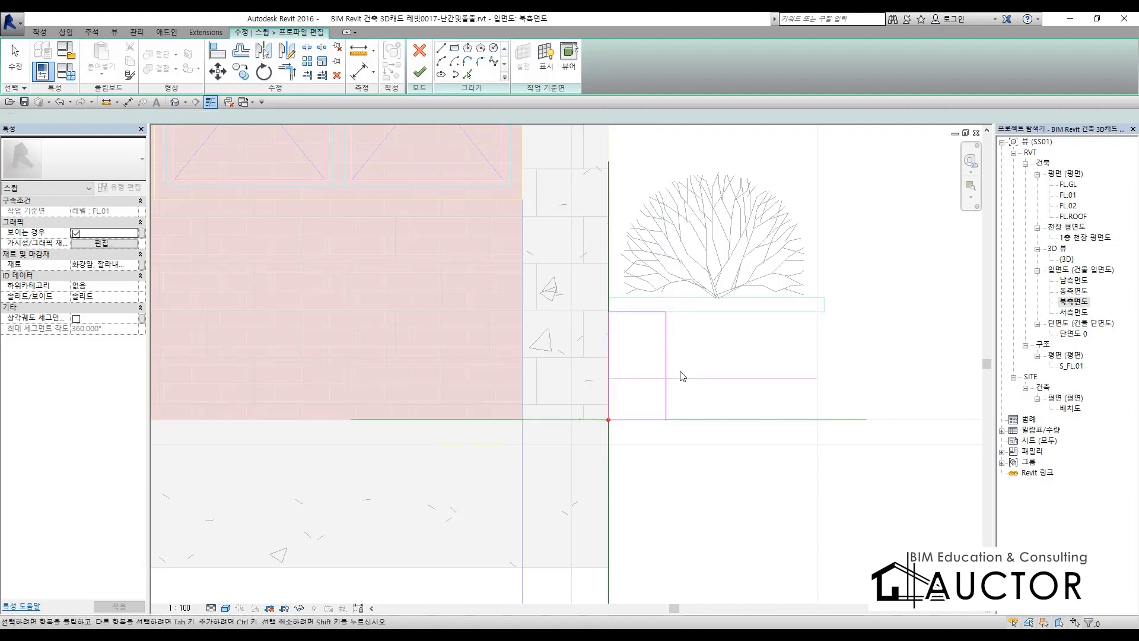
Align the rectangle's upper edge to the top line of the planter cap in the CAD elevation.
key("a")
key("l")
left_click(643, 296)
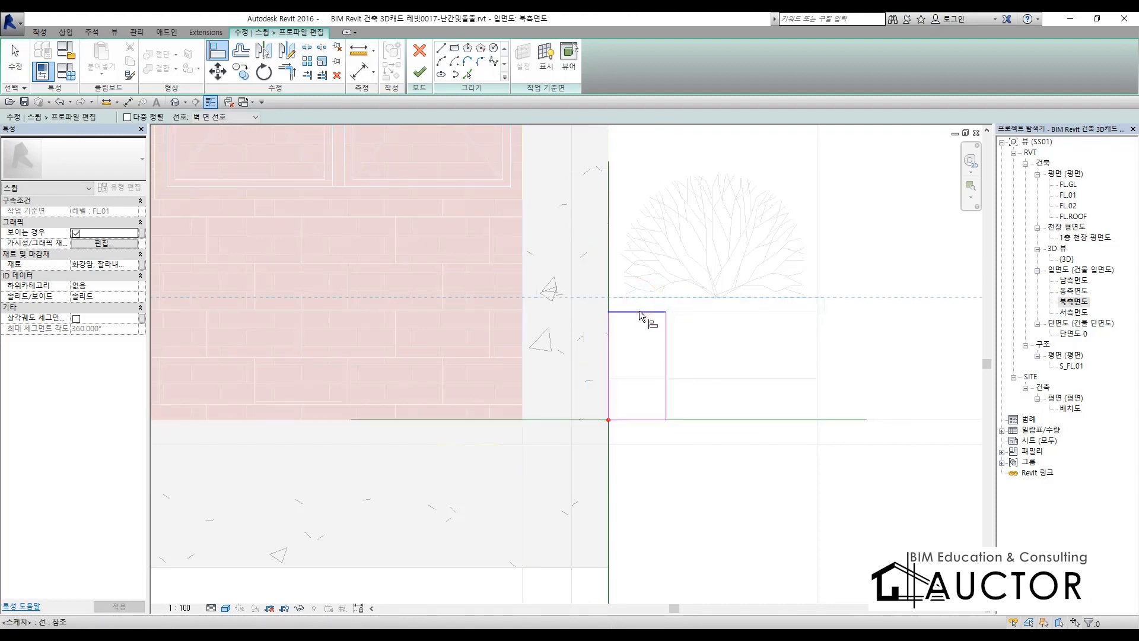
left_click(639, 312)
key("Escape")
key("Escape")
Set the profile rectangle's width to 200 mm by moving its outer vertical edge.
left_click(667, 396)
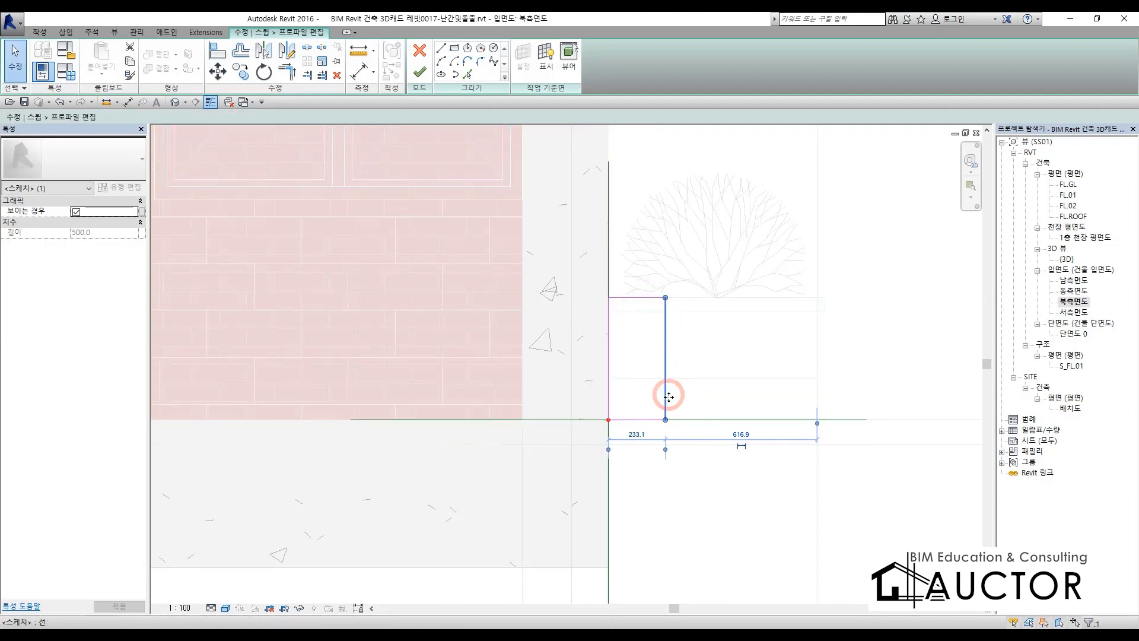
left_click(636, 434)
type("200")
key("Return")
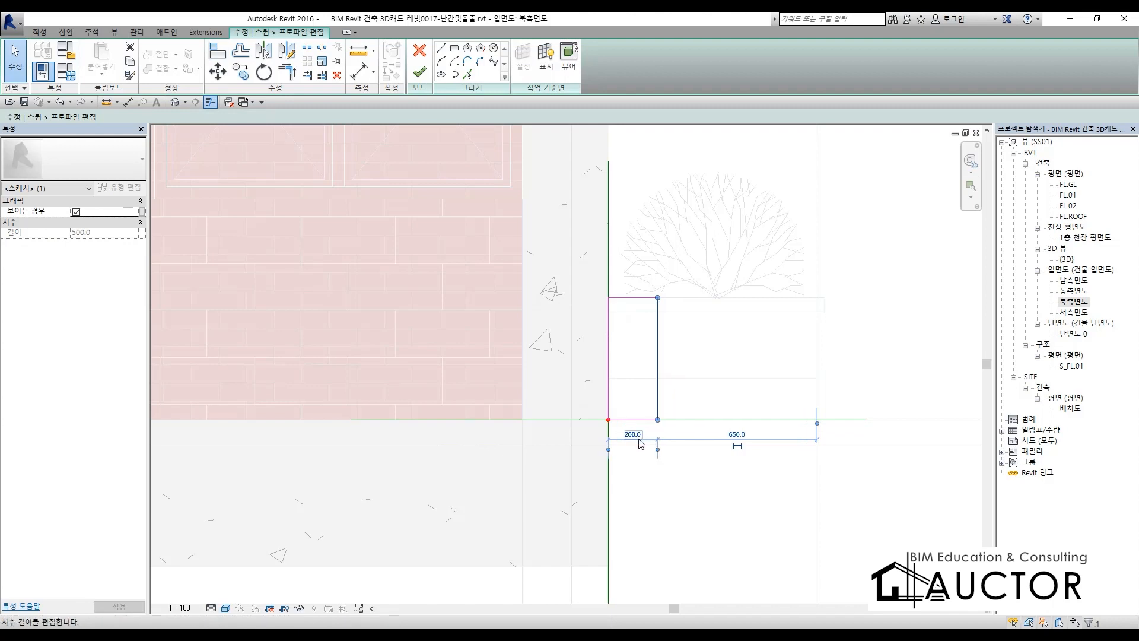
left_click(654, 488)
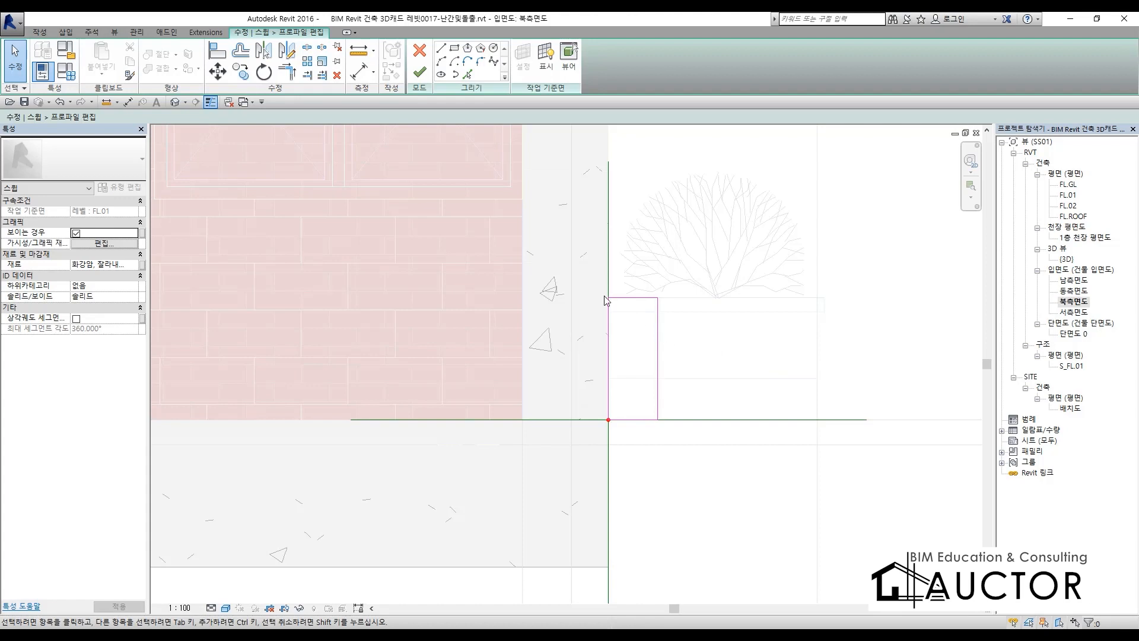
Assign the material 01.붉은벽돌 치장쌓기 to the planter sweep.
left_click(136, 264)
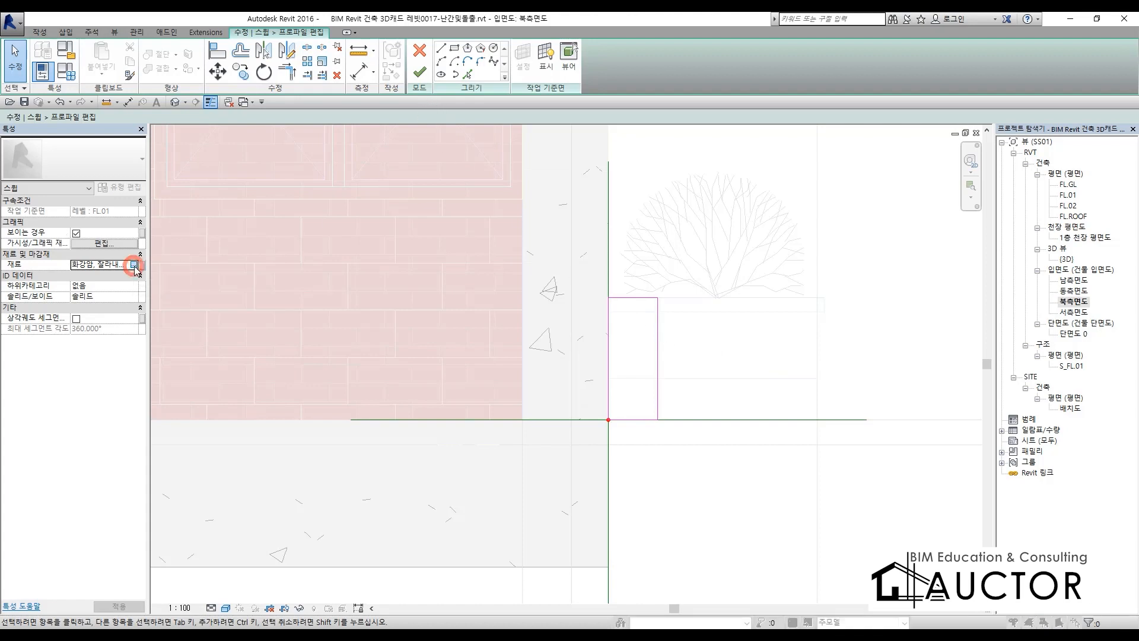
left_click(142, 264)
scroll(315, 198, "up", 3)
scroll(358, 209, "up", 10)
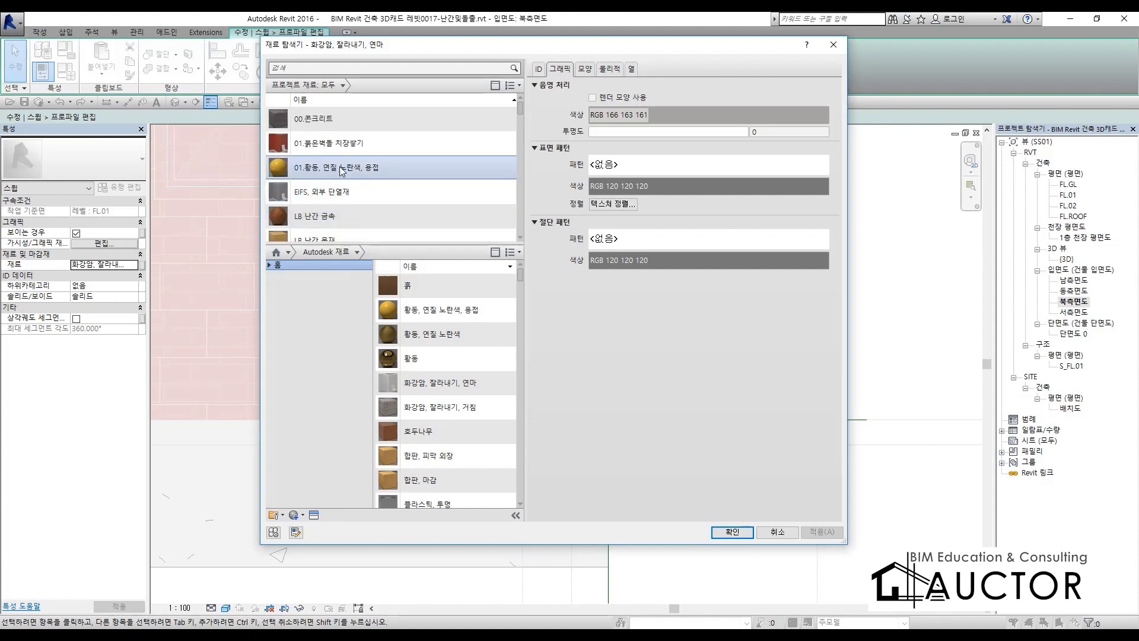
left_click(310, 143)
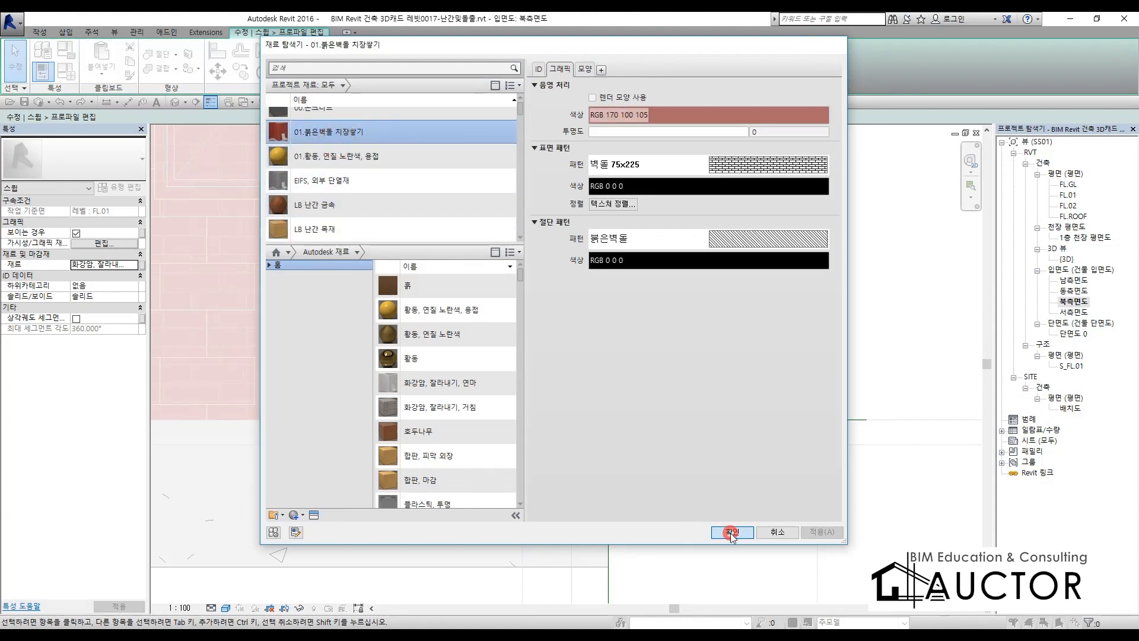
left_click(732, 532)
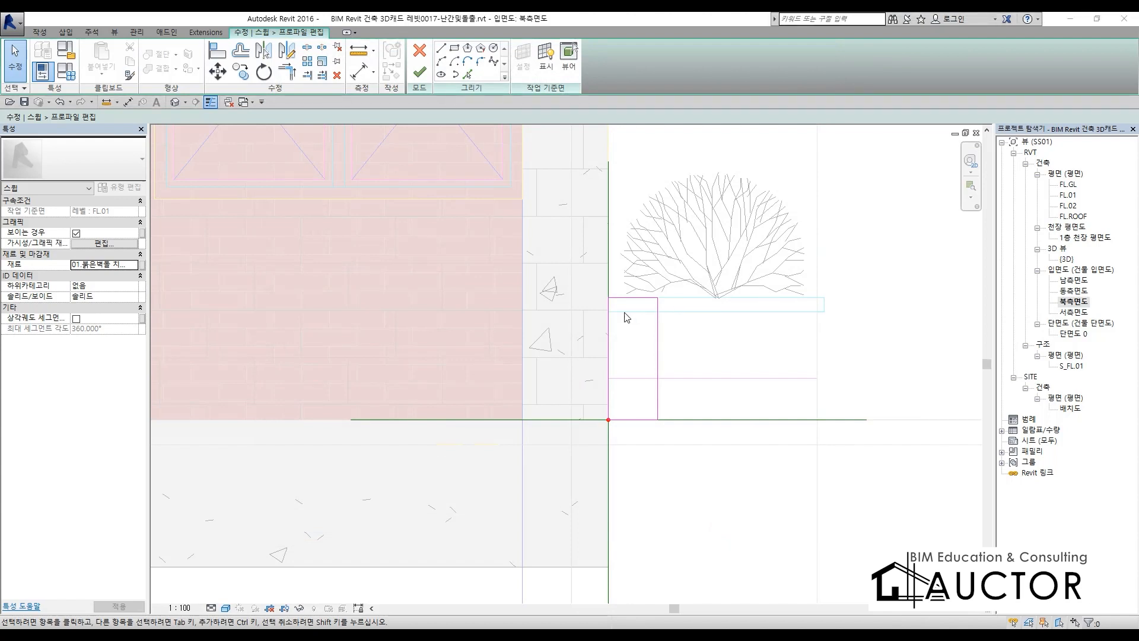
Finish the profile and the sweep, and check the resulting planter wall in the 3D view.
left_click(419, 72)
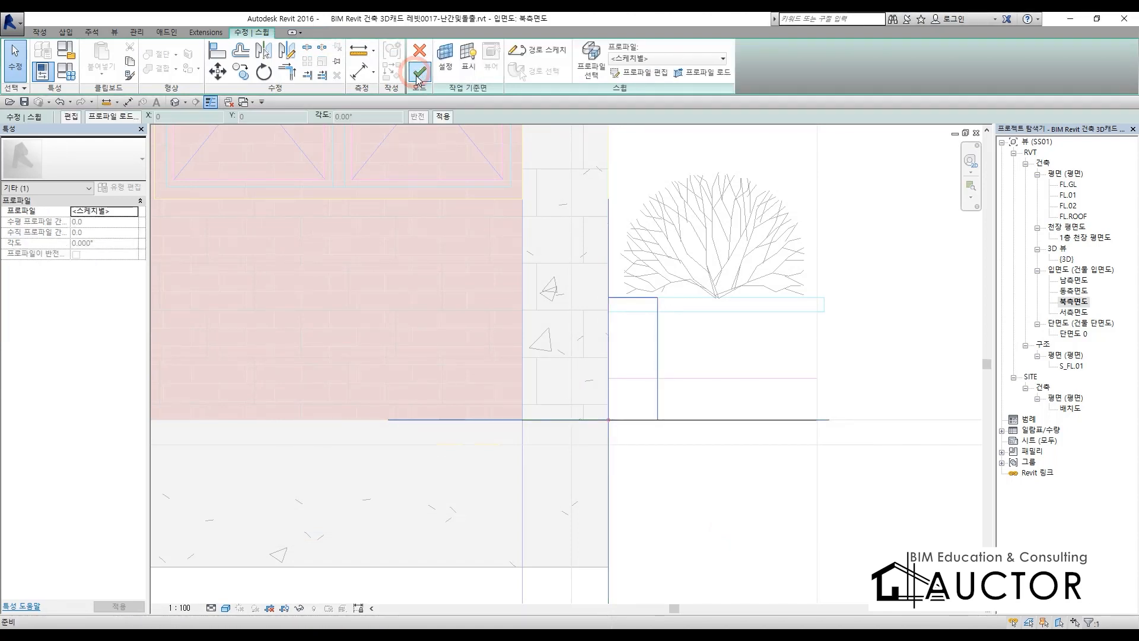
left_click(419, 72)
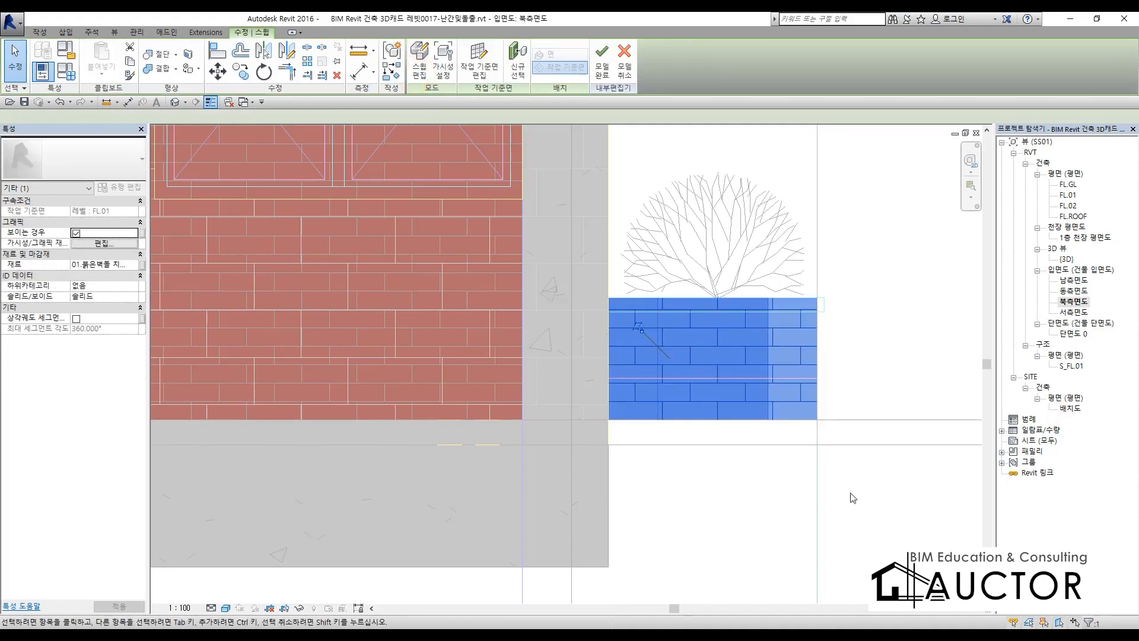
left_click(868, 500)
key("ctrl+Tab")
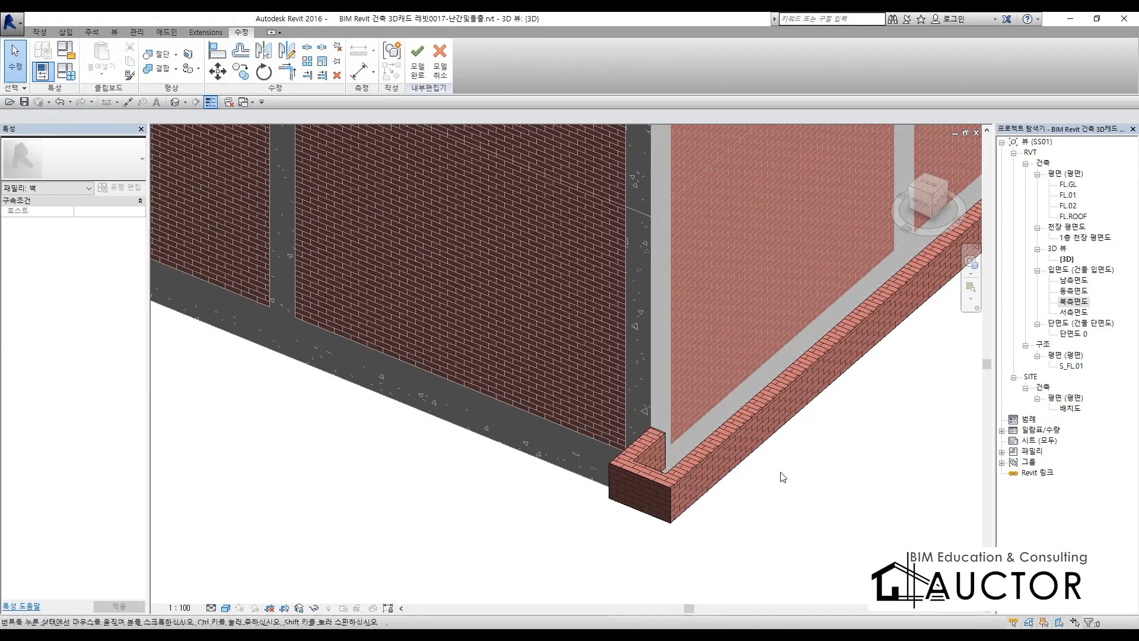
scroll(780, 473, "down", 2)
middle_click_drag(779, 473, 516, 490)
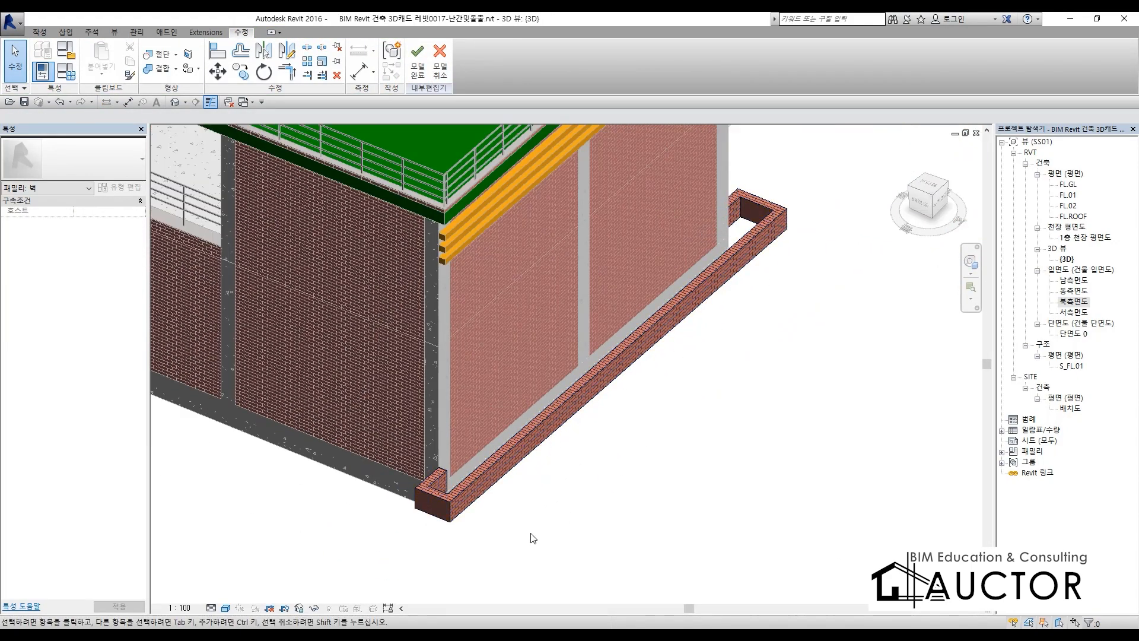
scroll(391, 526, "up", 6)
Reopen the planter sweep for editing and open its profile sketch in the north elevation (북측면도).
left_click(525, 449)
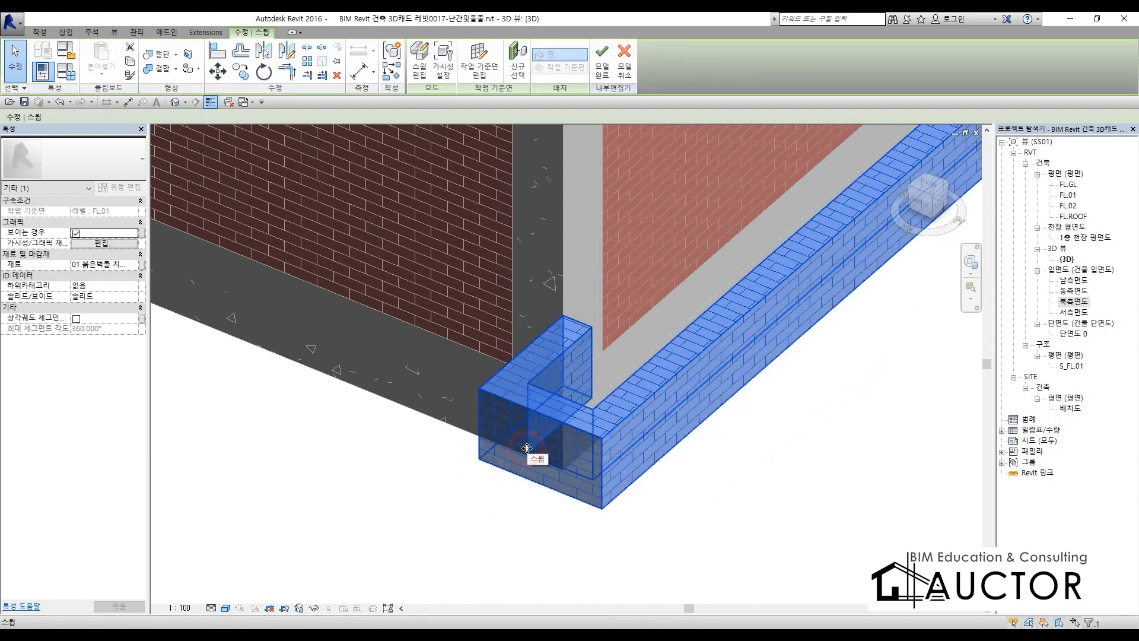
left_click(419, 62)
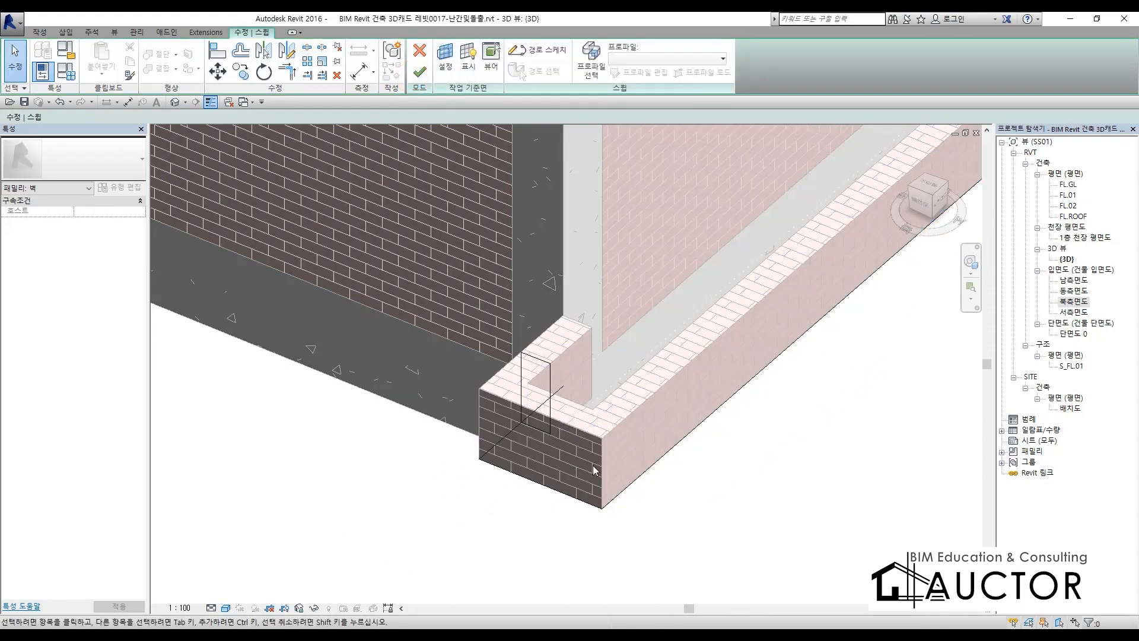
double_click(1073, 301)
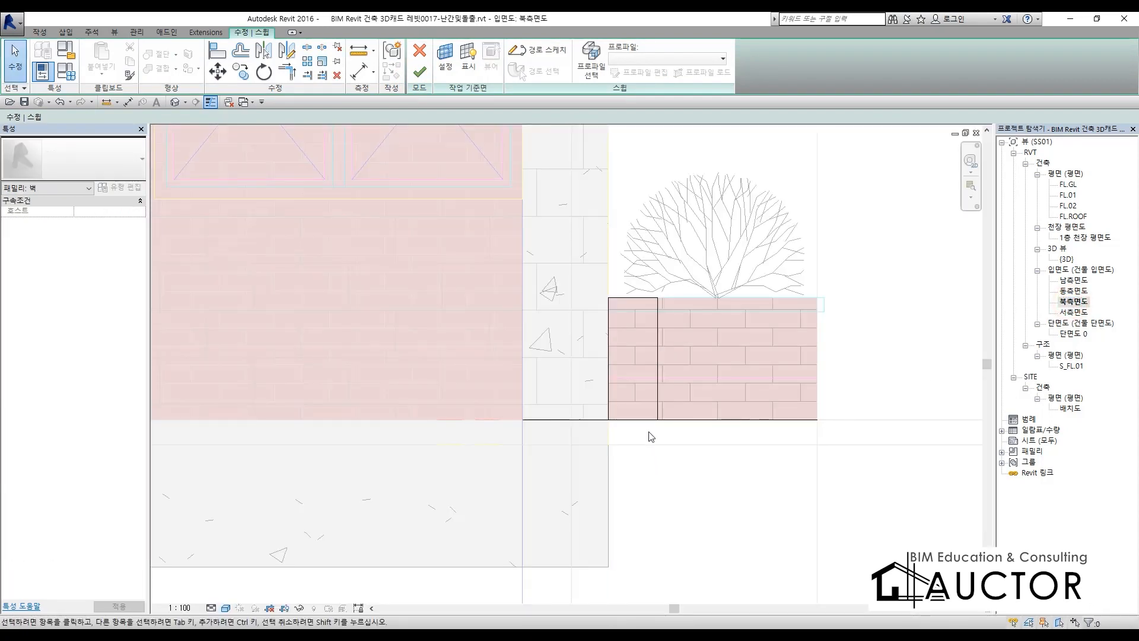
double_click(657, 402)
scroll(656, 403, "down", 2)
scroll(657, 407, "down", 2)
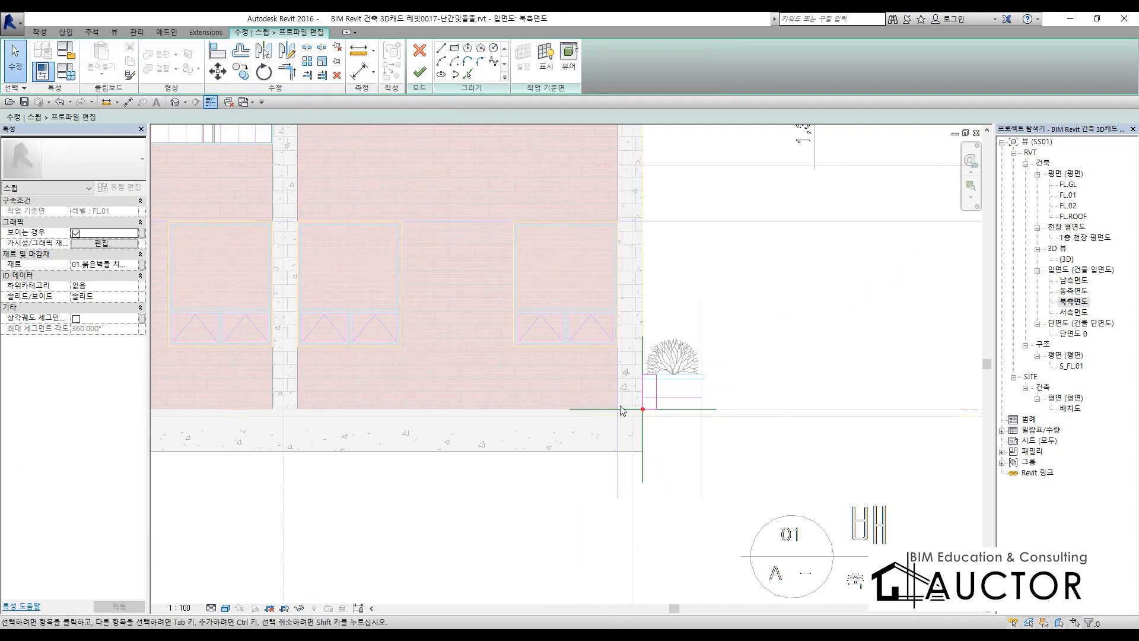
scroll(643, 410, "up", 4)
Lower the profile's bottom edge by 100 mm to the ground line and finish the sweep.
left_click(649, 409)
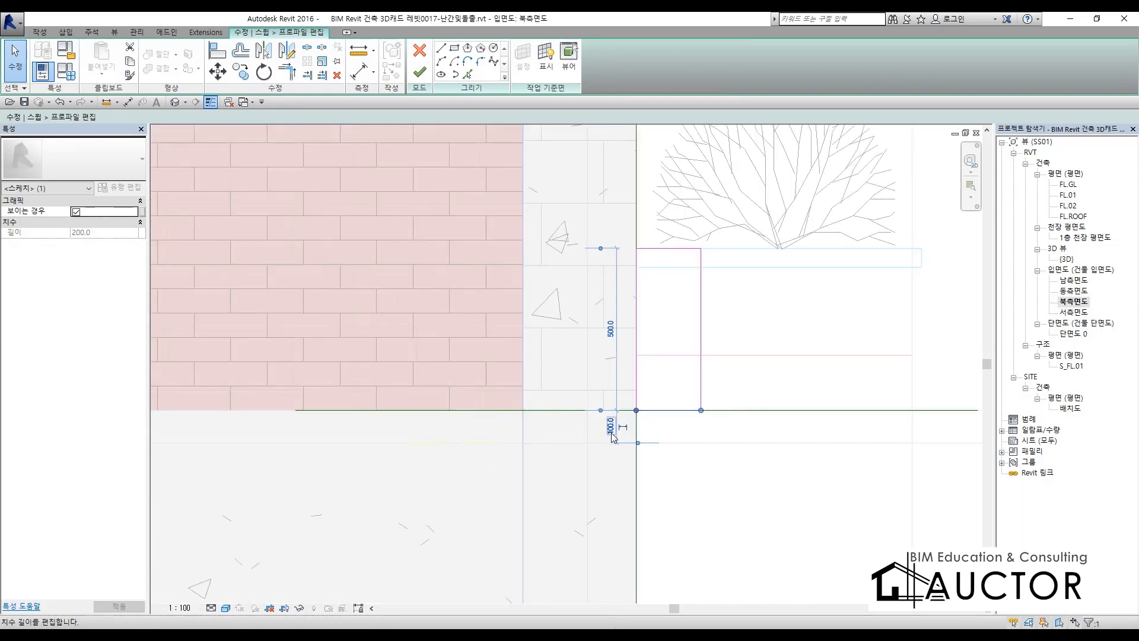
left_click_drag(676, 410, 676, 443)
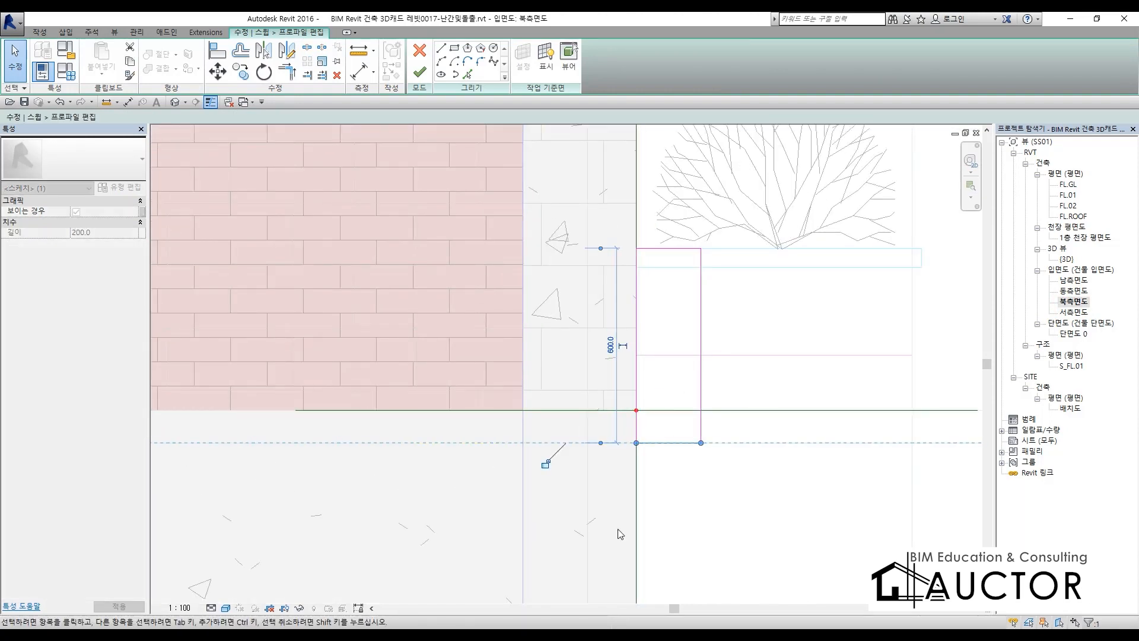
left_click(764, 515)
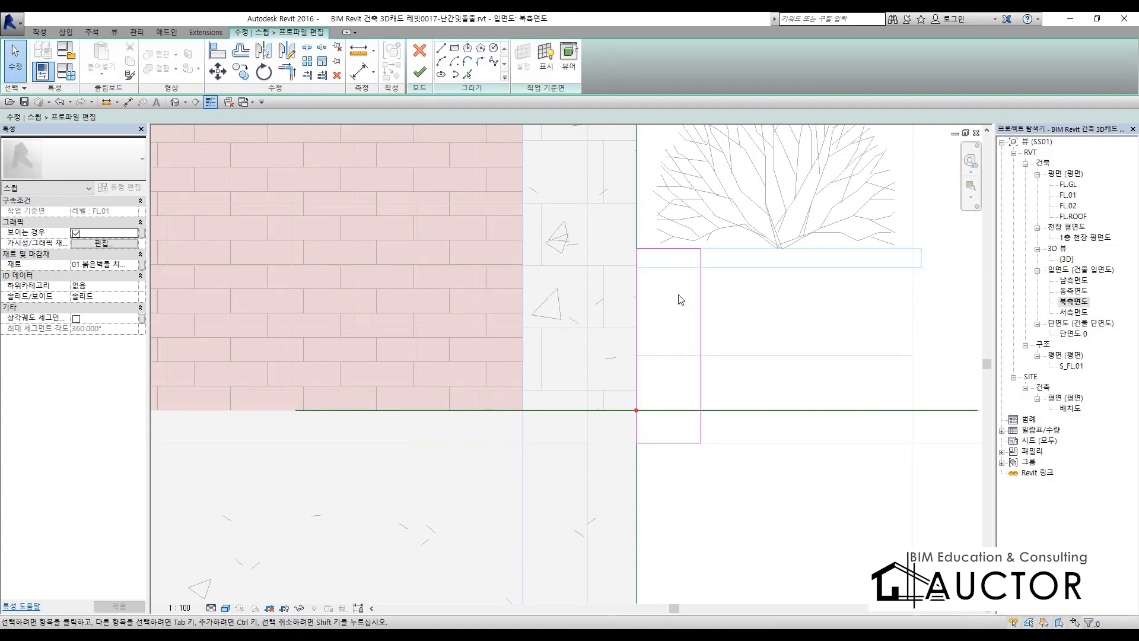
left_click(421, 74)
left_click(420, 73)
left_click(809, 504)
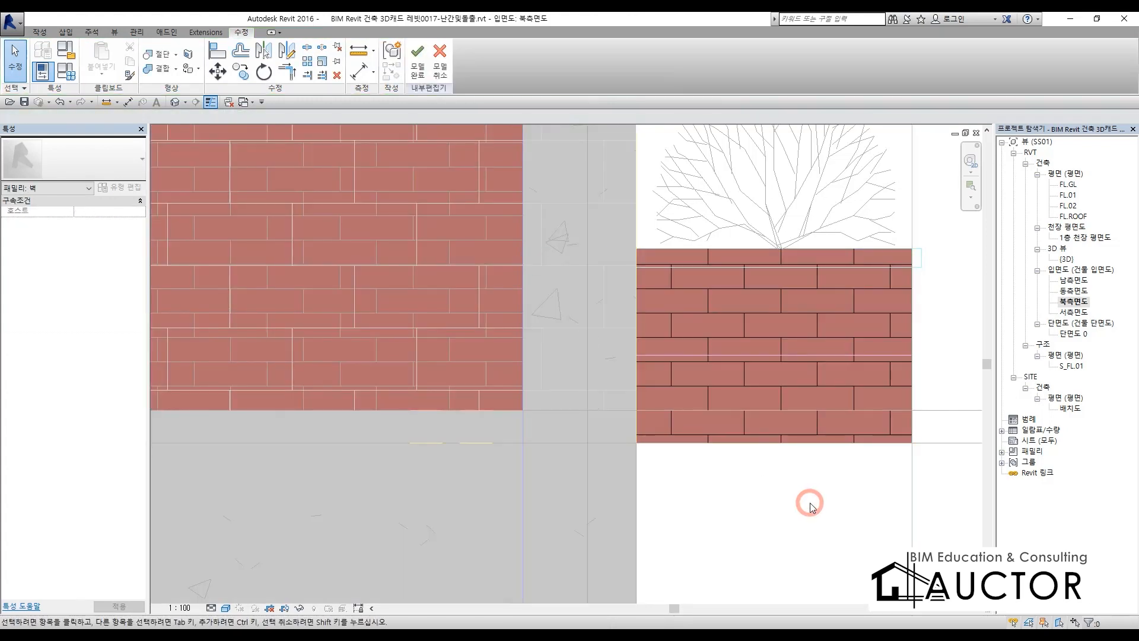
Inspect the planter's base at the building corner and along the front facade in the 3D view.
key("ctrl+Tab")
scroll(813, 505, "down", 2)
middle_click_drag(855, 502, 548, 472, "shift")
middle_click_drag(818, 440, 273, 511)
scroll(584, 443, "down", 1)
scroll(584, 446, "down", 1)
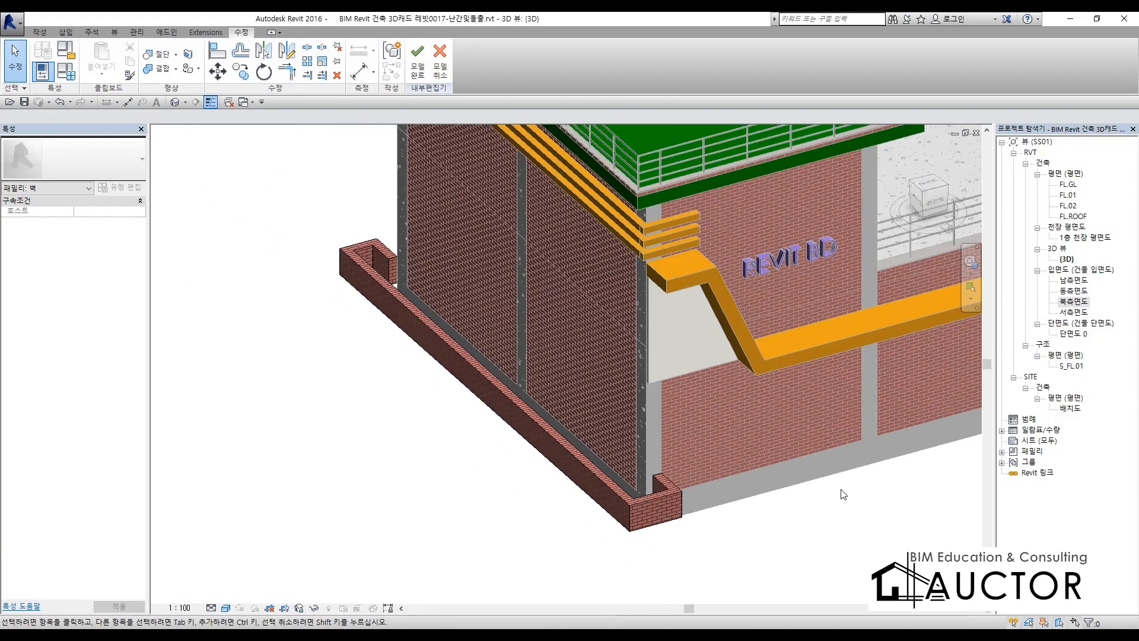
middle_click_drag(864, 403, 620, 396)
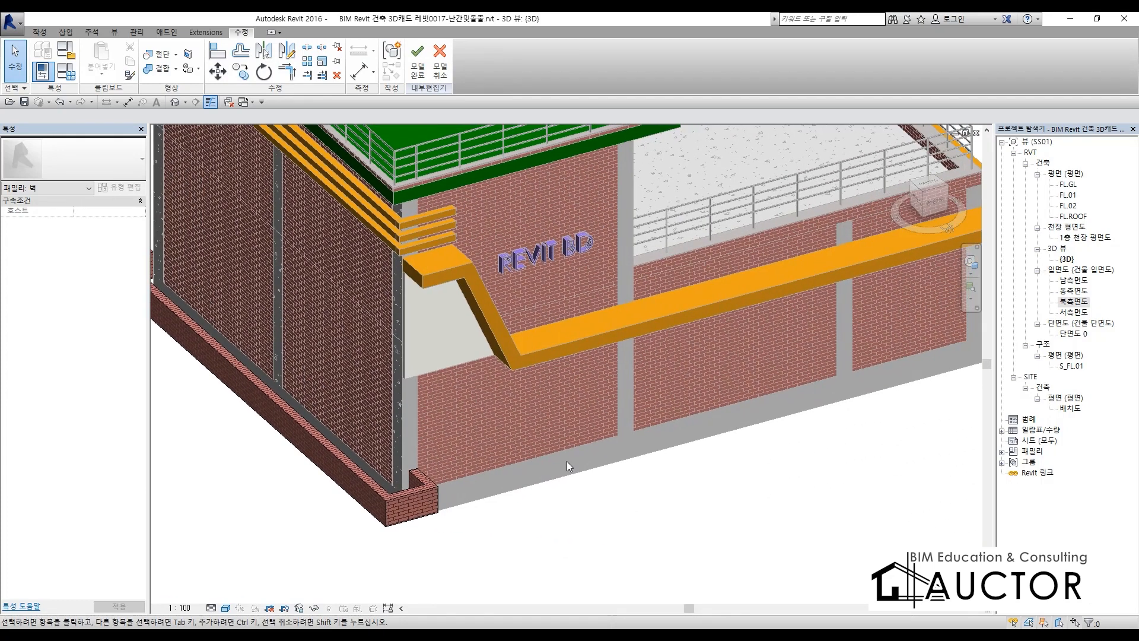
Reopen the planter sweep in the FL.01 plan and open its path sketch at the Y2 corner column.
double_click(1068, 195)
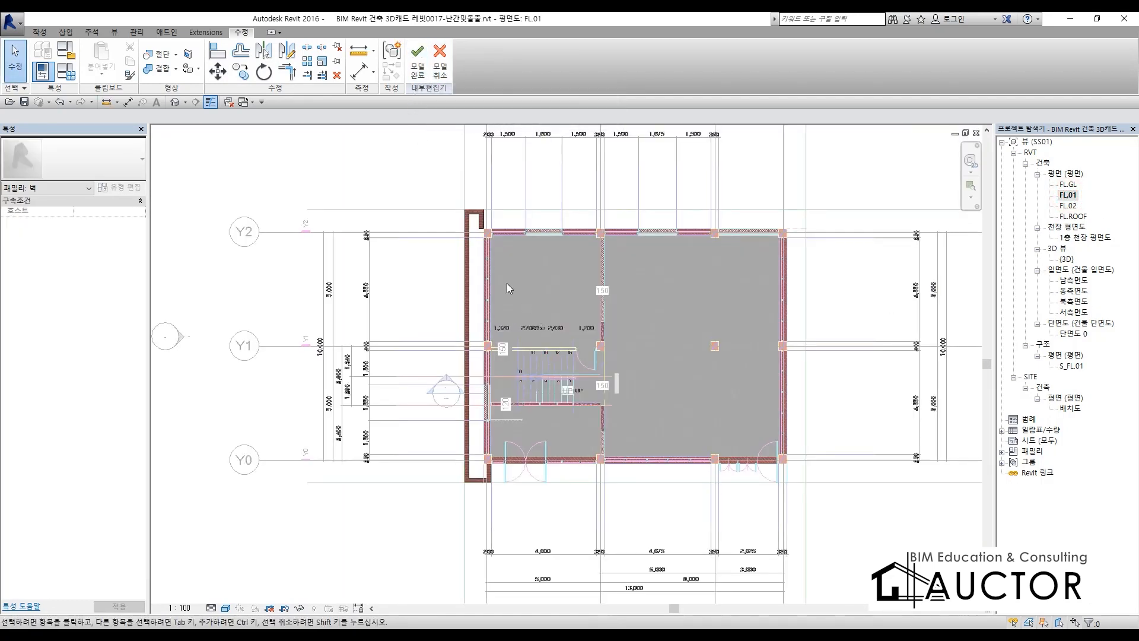
scroll(401, 144, "up", 1)
scroll(498, 241, "up", 10)
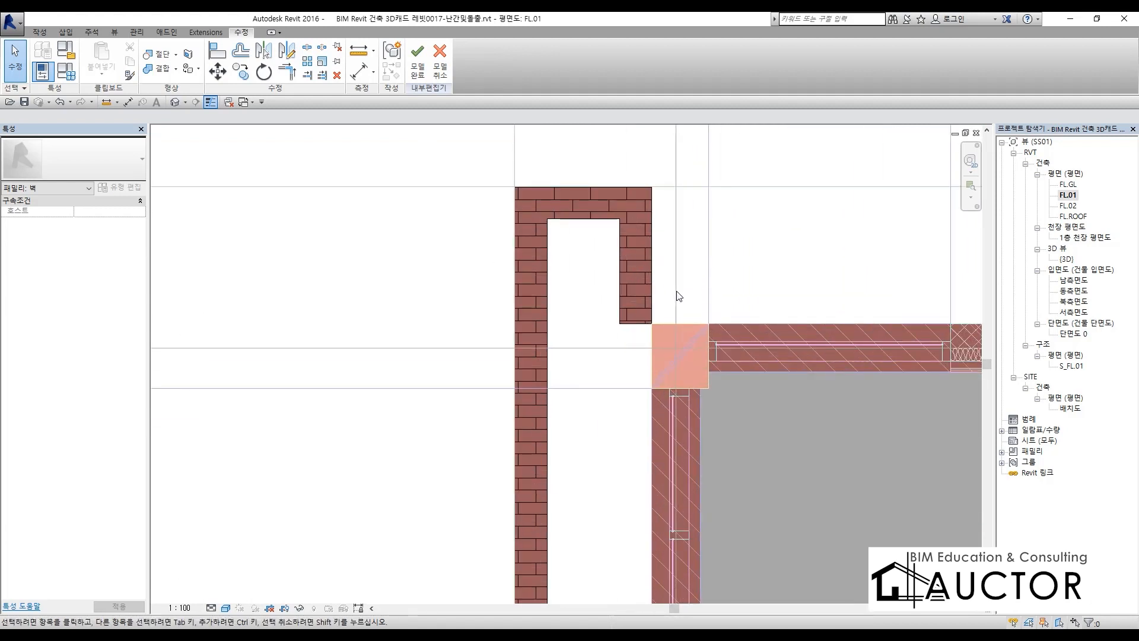
left_click(642, 289)
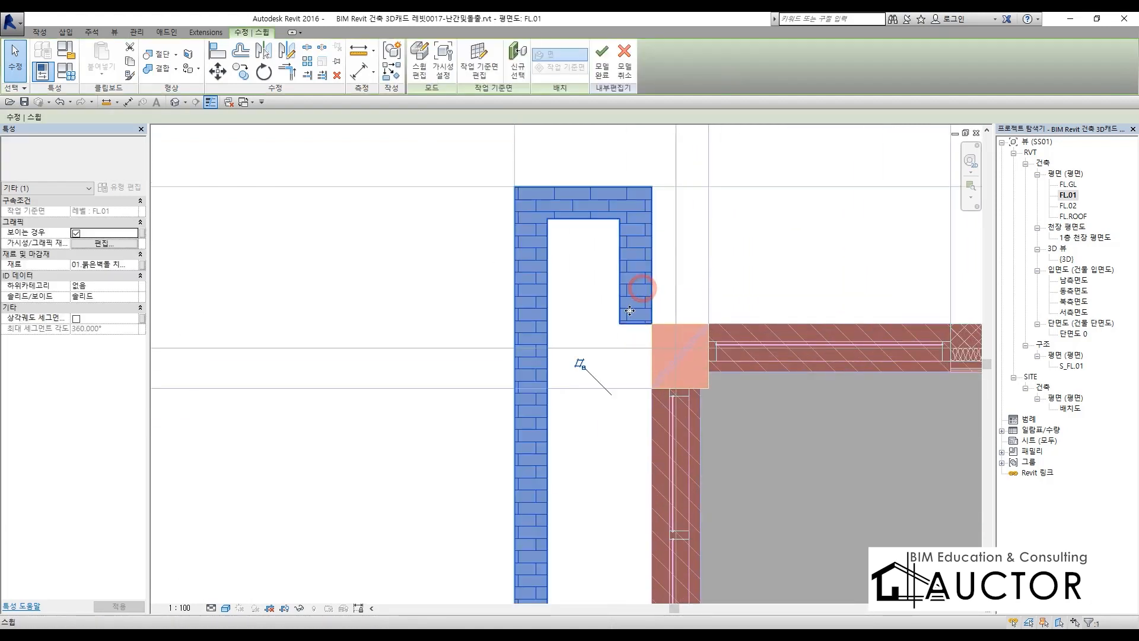
left_click(587, 214)
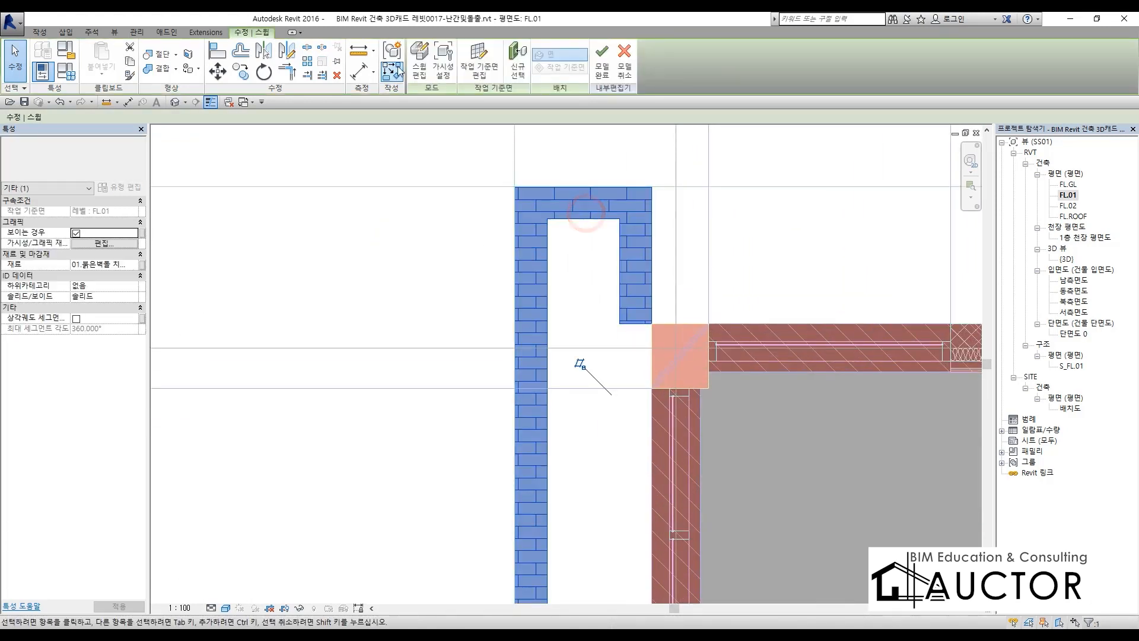
left_click(419, 57)
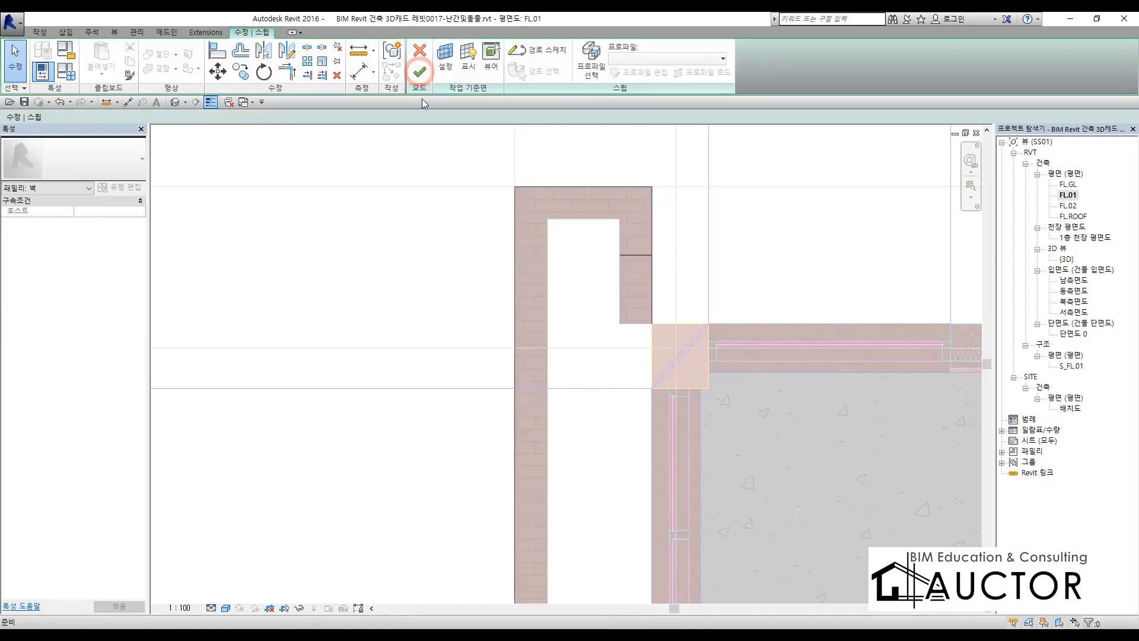
double_click(652, 231)
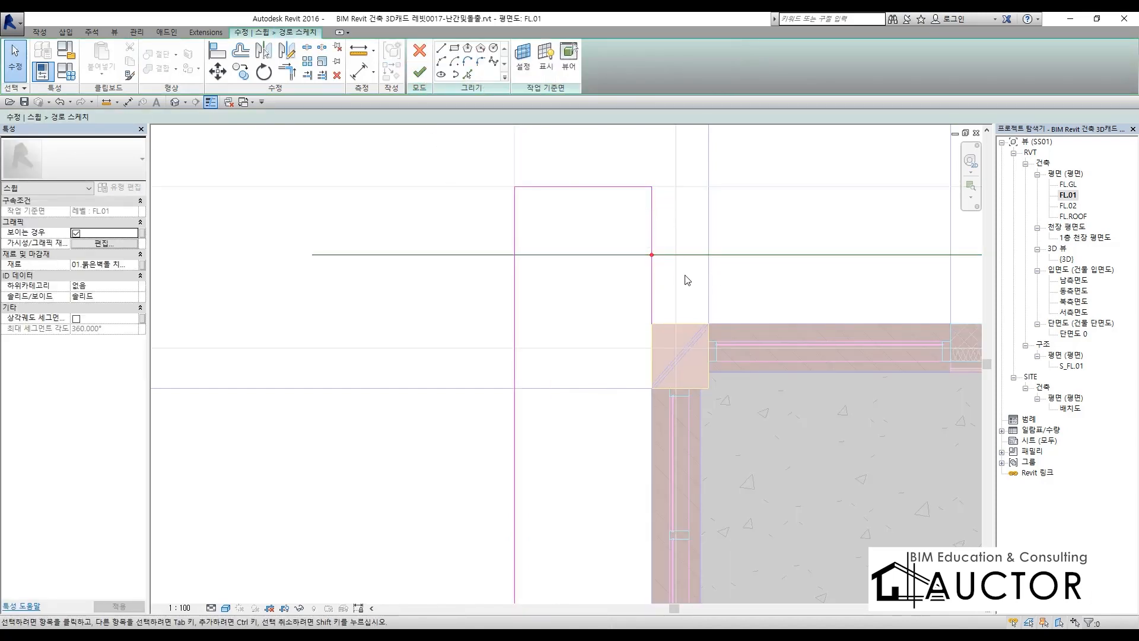
Move the path's short end segment at the Y2 corner column to 100 mm from the wall's inner face and finish the sweep.
left_click(653, 283)
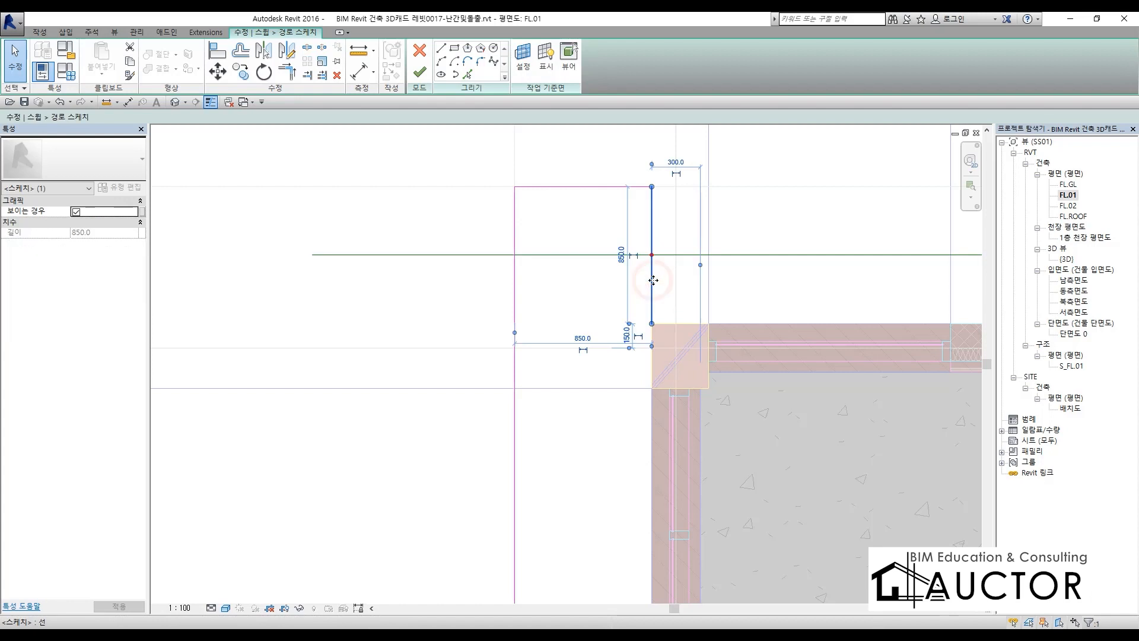
left_click(672, 163)
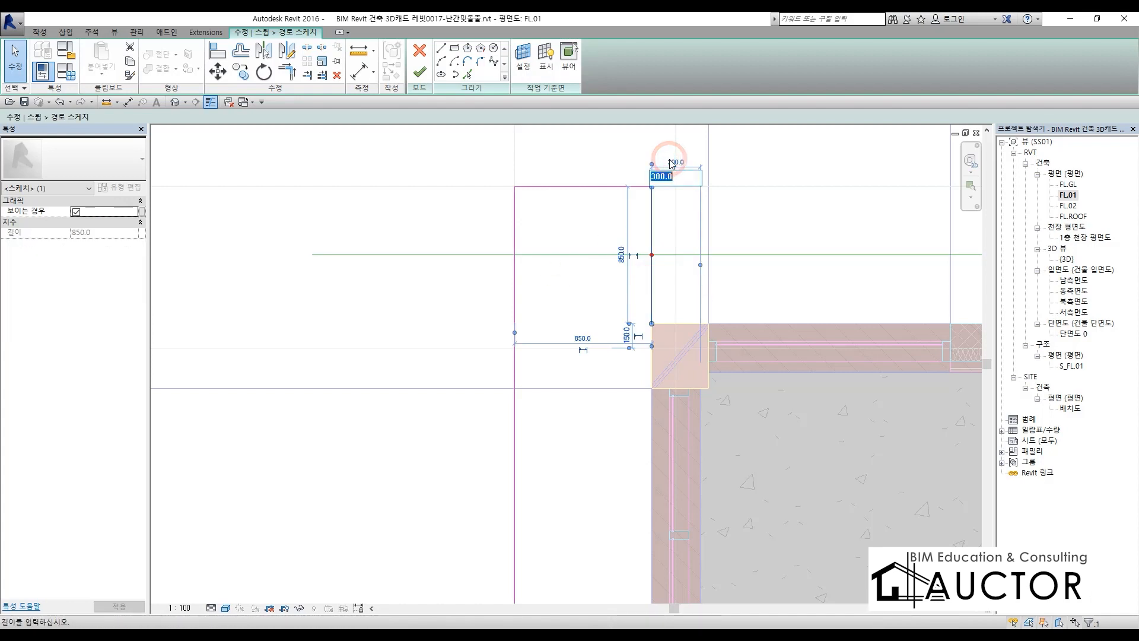
type("100")
key("Return")
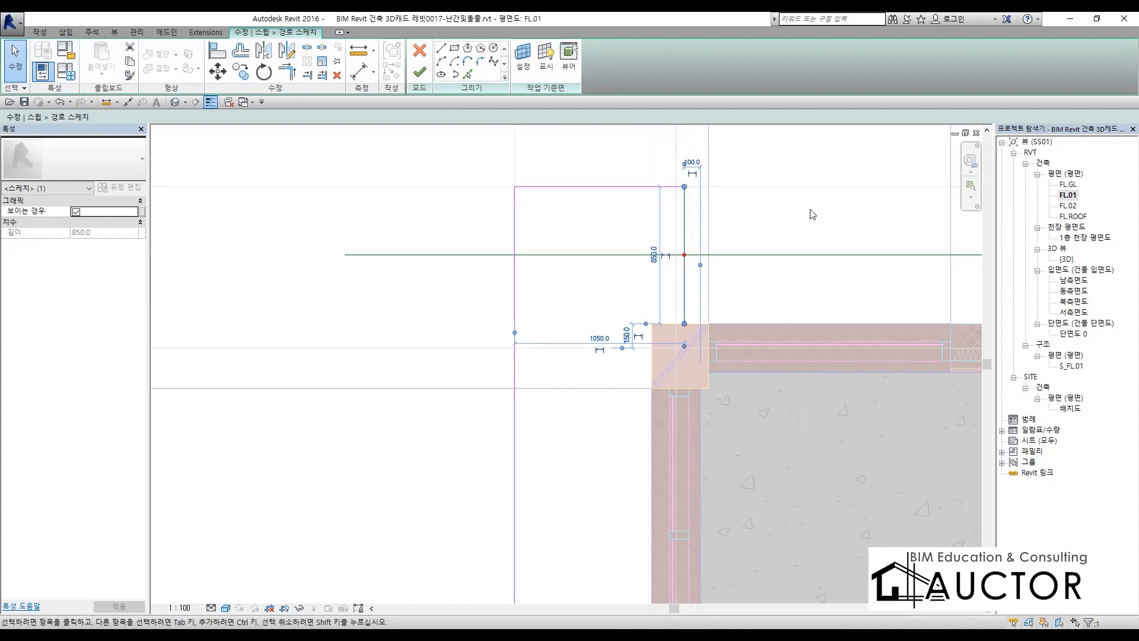
left_click(792, 276)
left_click(420, 72)
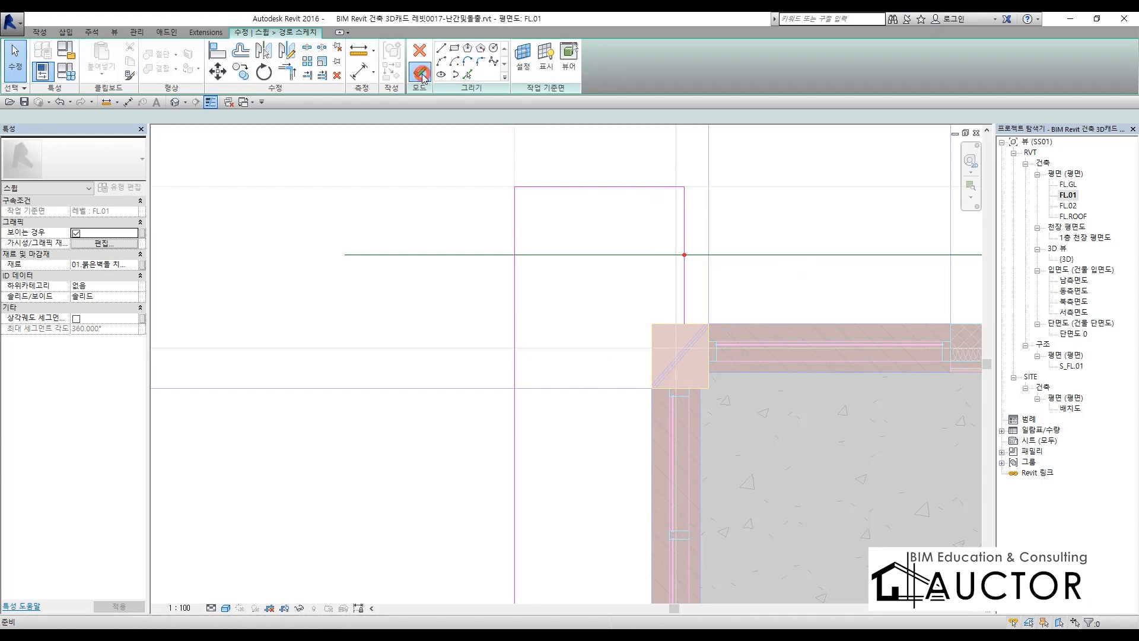
left_click(419, 72)
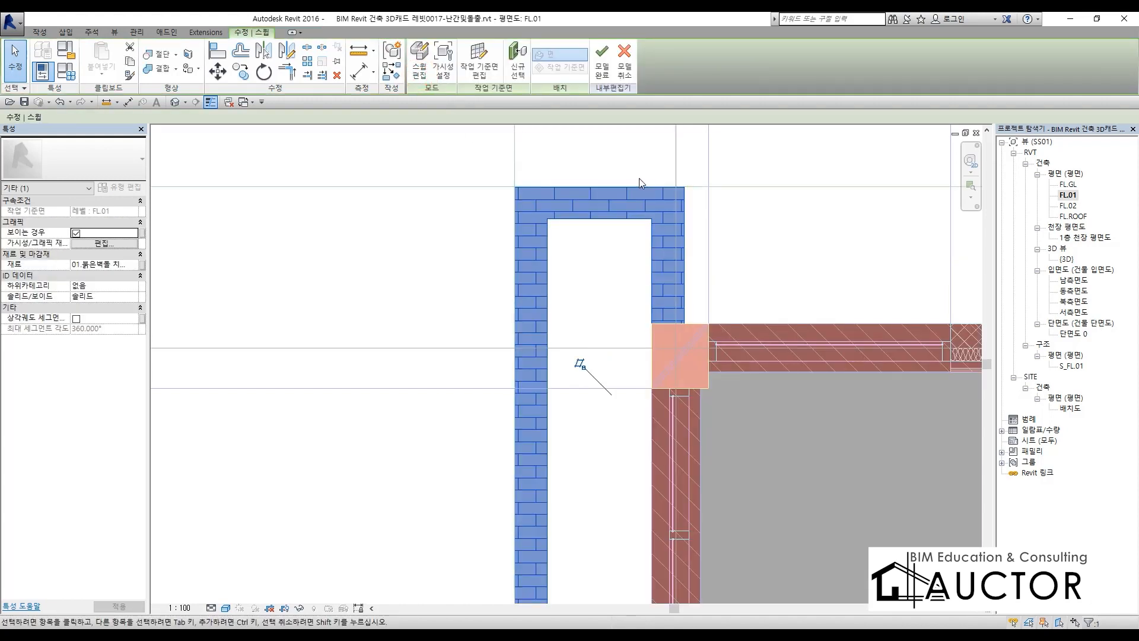
Examine the south front in the FL.01 plan and the south elevation (남측면도) for the planter between the columns, and return to the plan.
scroll(495, 184, "down", 10)
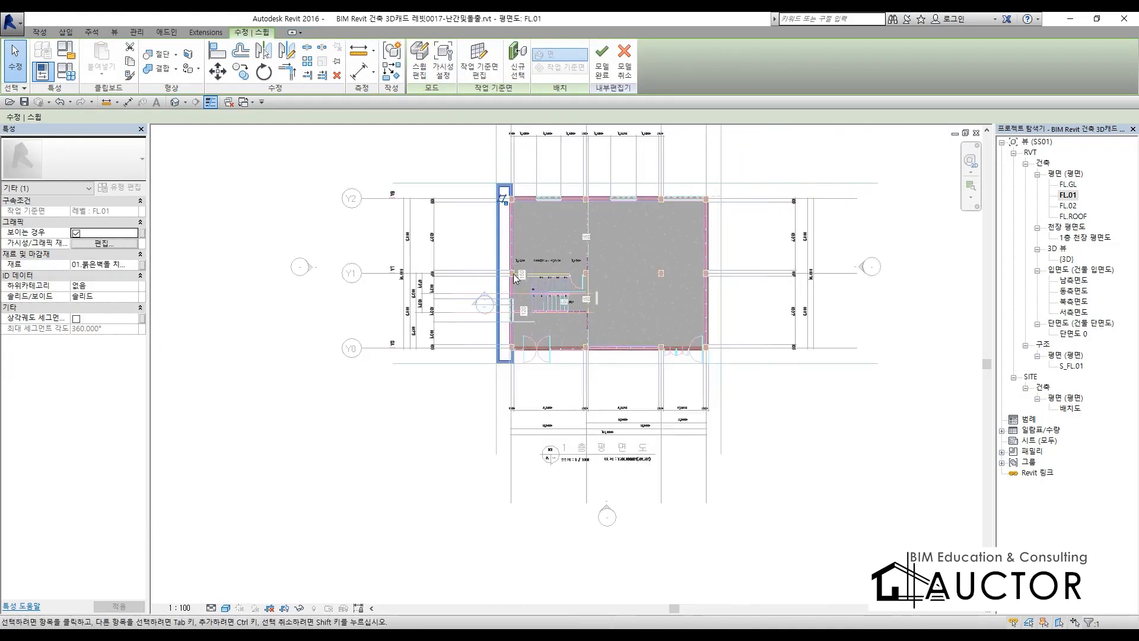
scroll(596, 356, "up", 4)
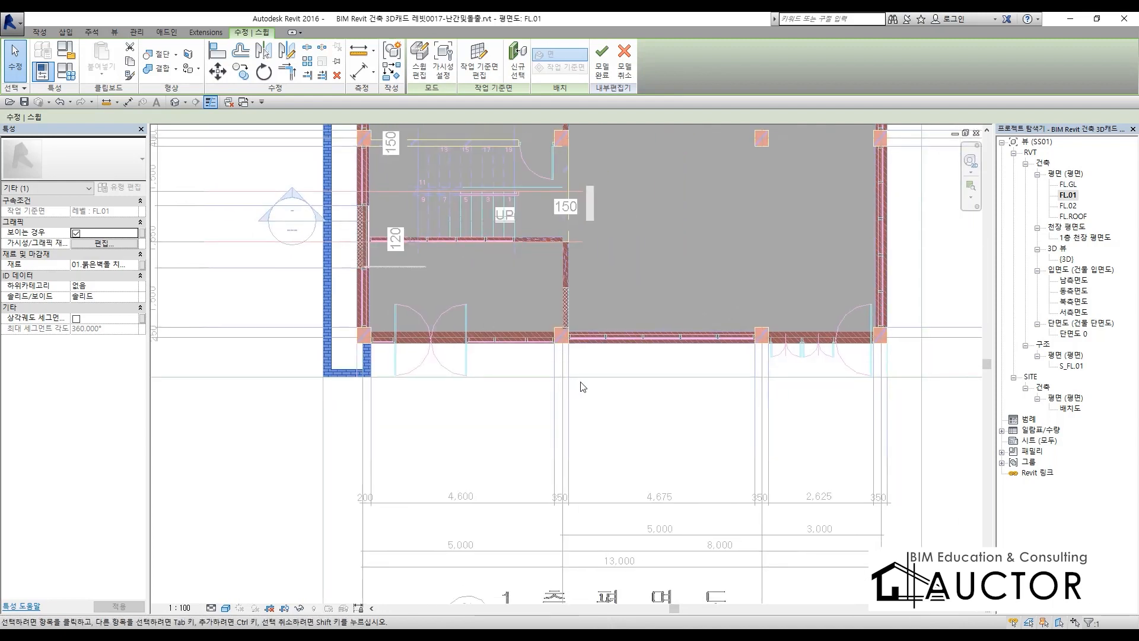
scroll(604, 350, "up", 2)
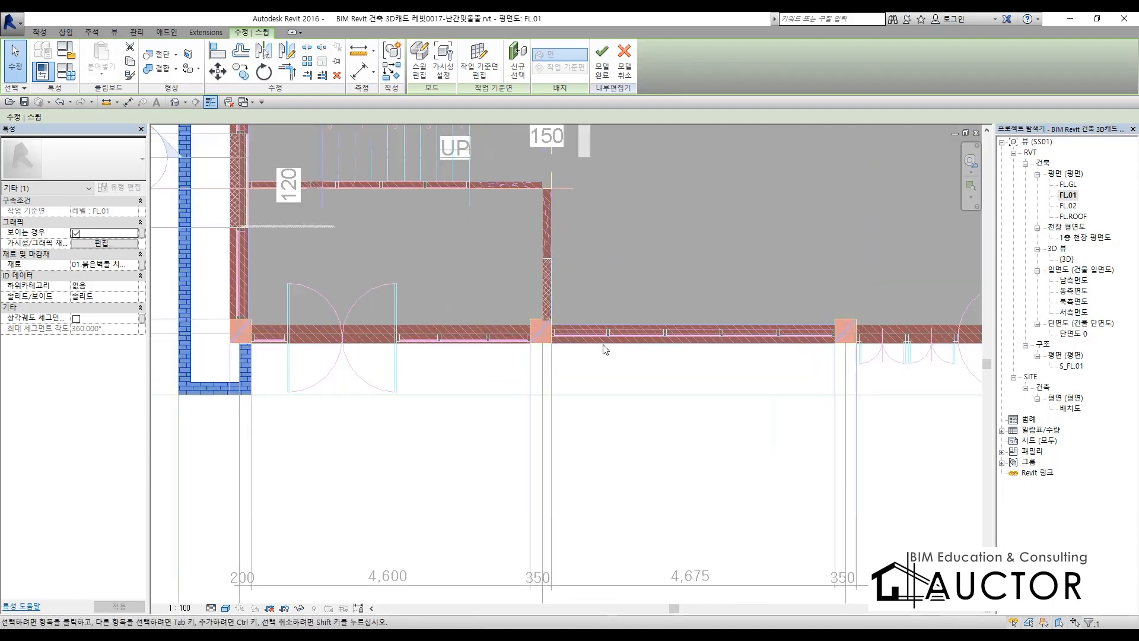
double_click(1074, 280)
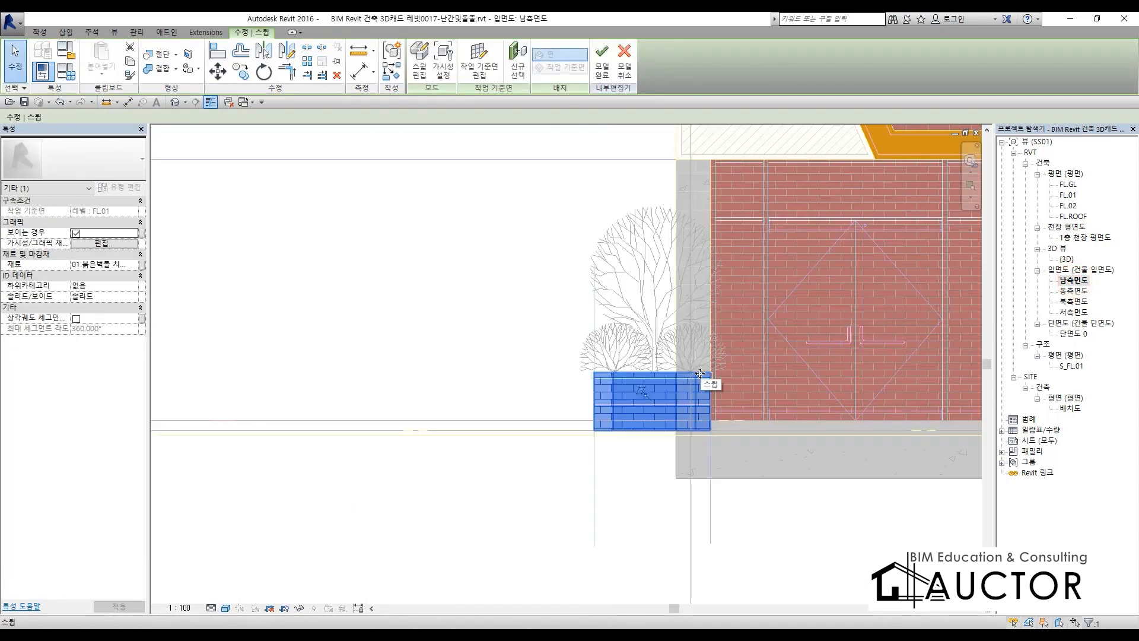
scroll(700, 374, "down", 5)
middle_click_drag(748, 421, 380, 414)
scroll(631, 377, "up", 3)
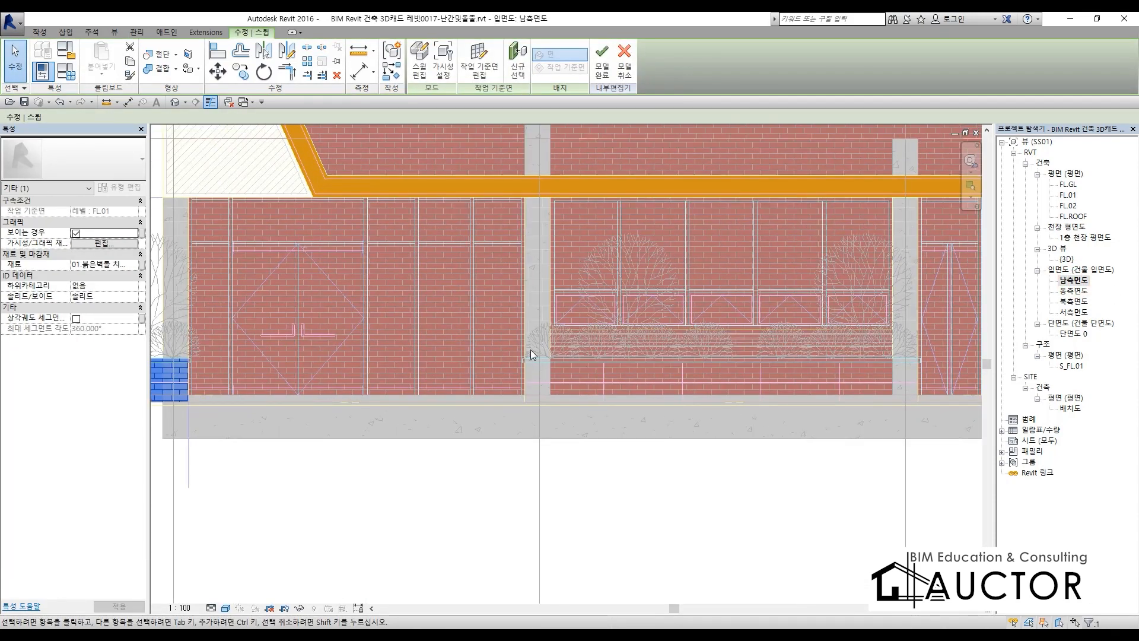
double_click(1067, 195)
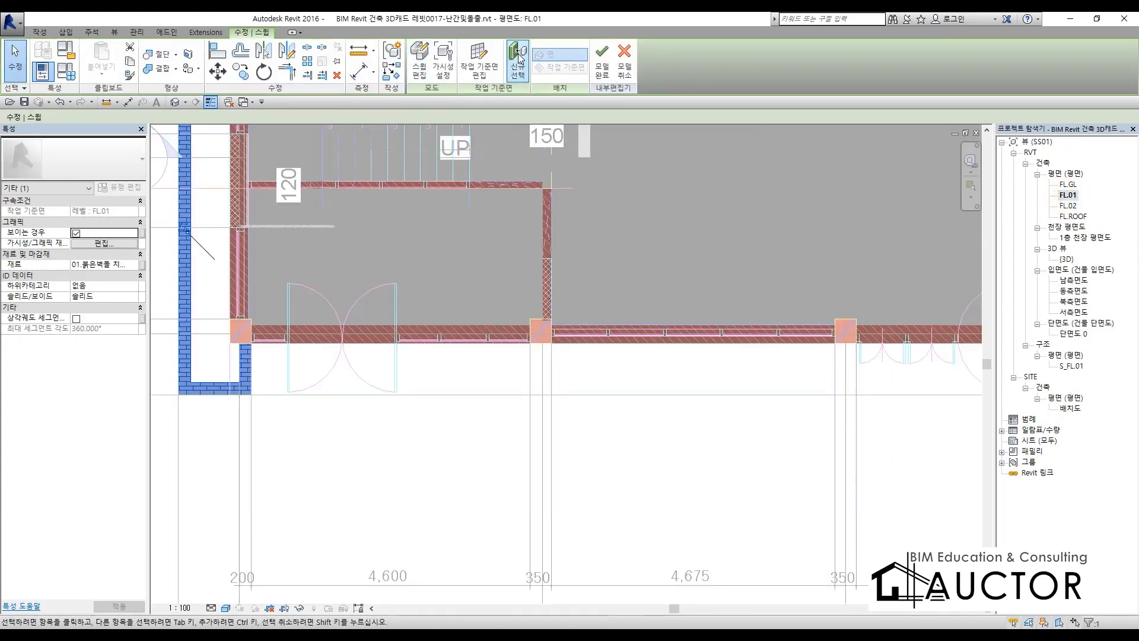
Sketch a new sweep path between the two middle south columns: 850 mm out, 5375 mm along the front and back to the wall.
left_click(39, 32)
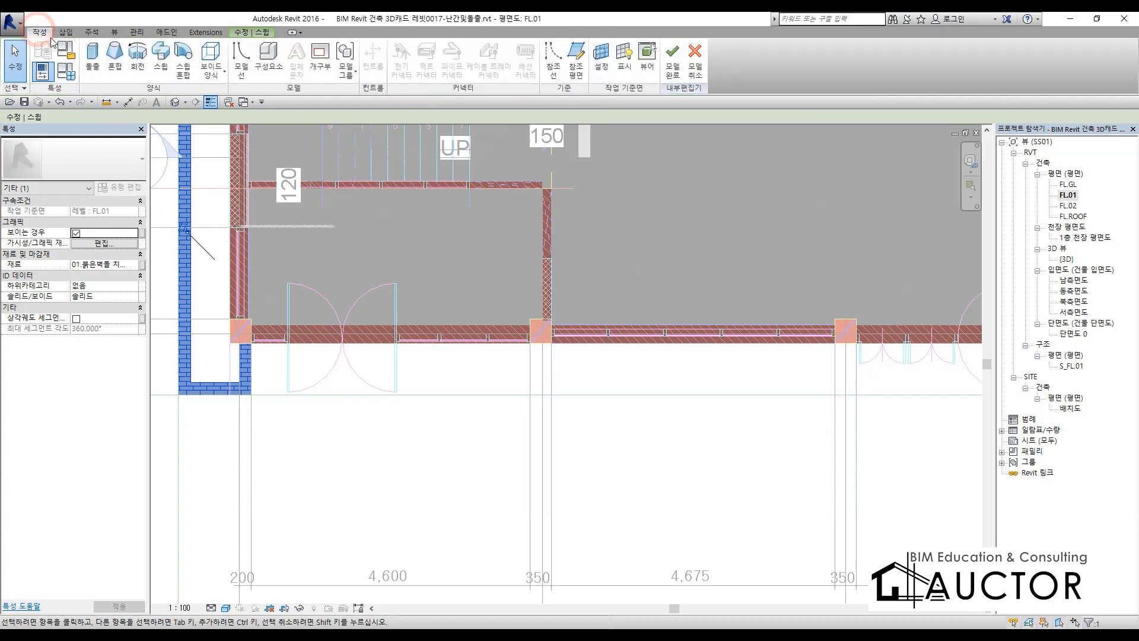
left_click(164, 65)
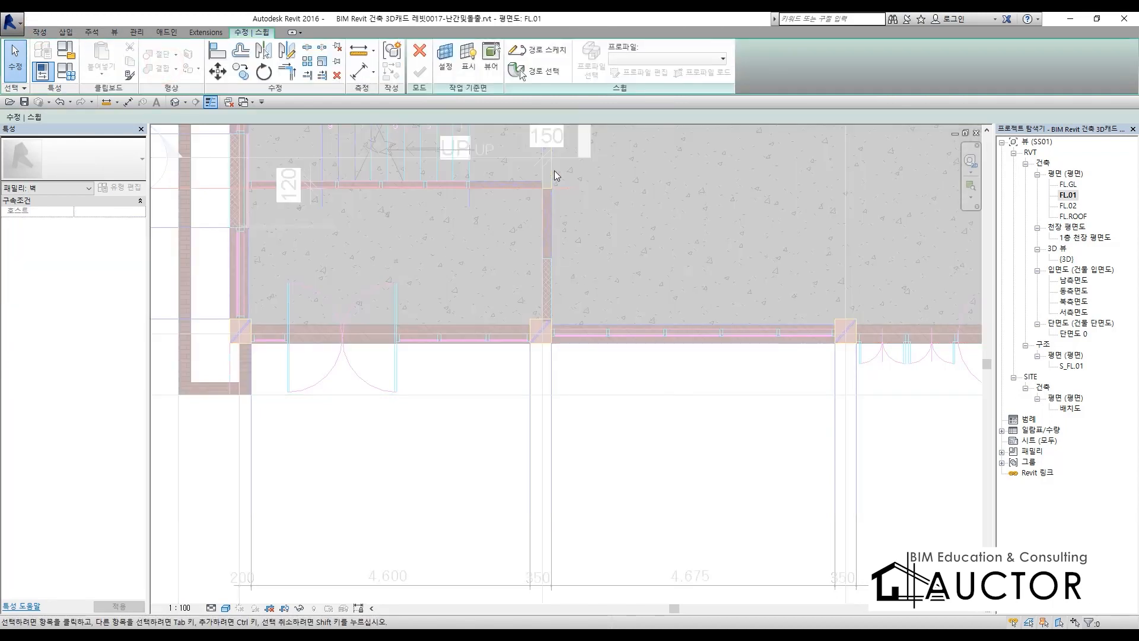
left_click(528, 52)
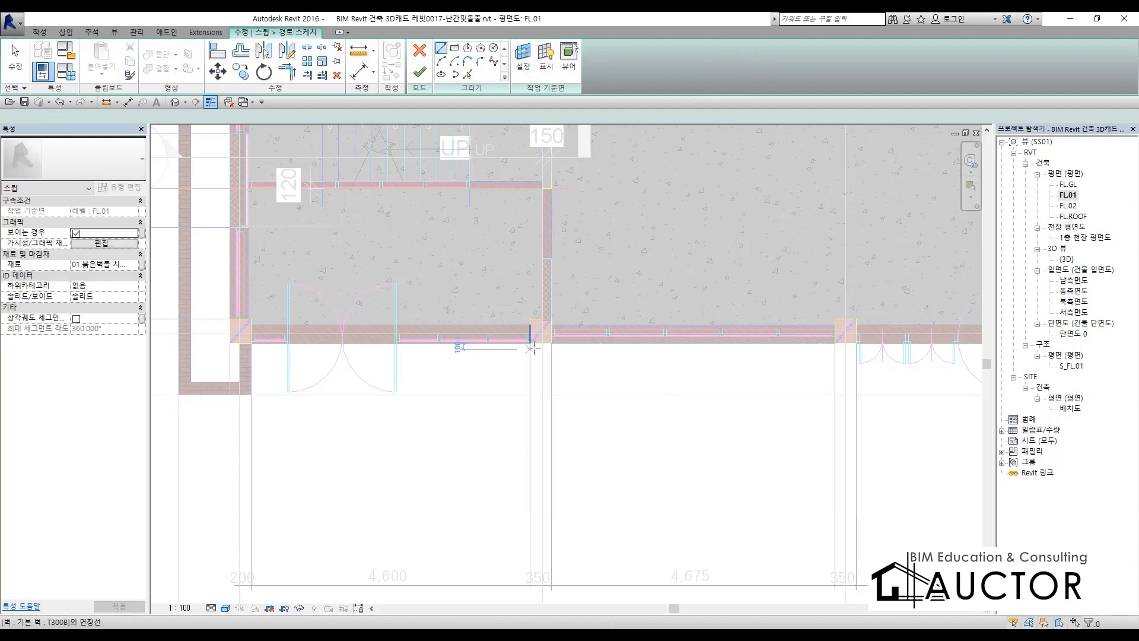
left_click(530, 342)
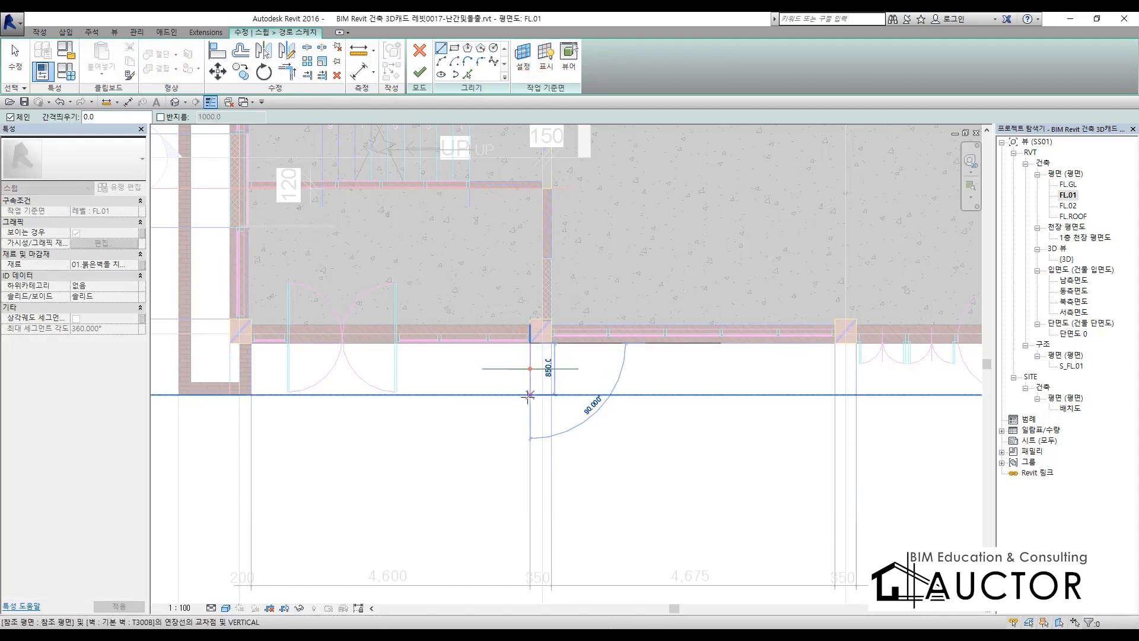
left_click(529, 395)
left_click(857, 394)
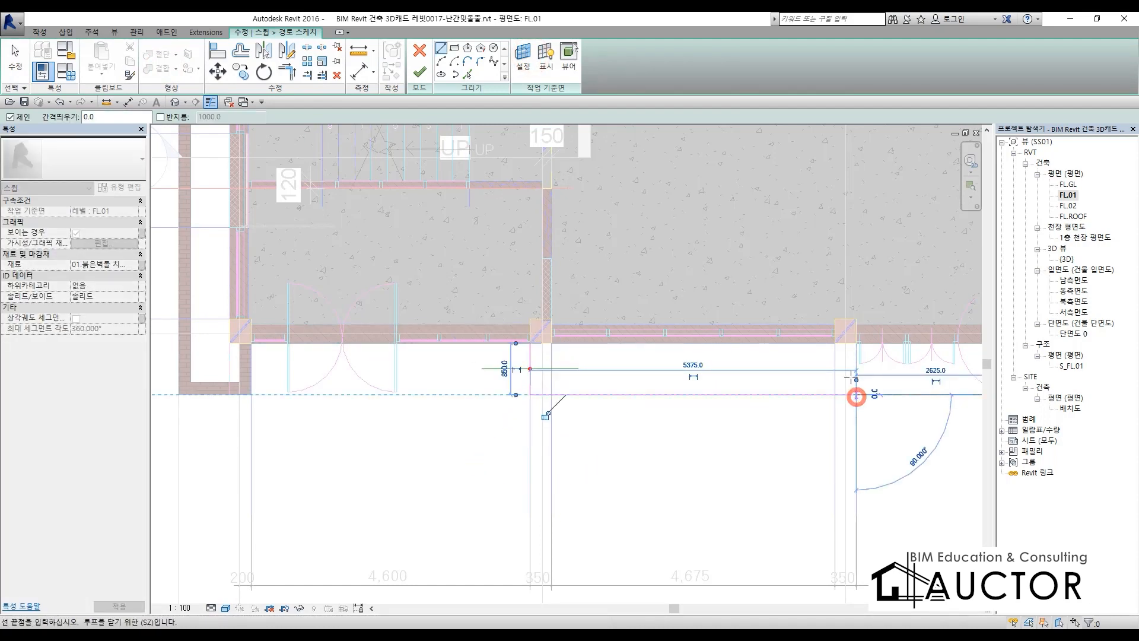
scroll(855, 345, "up", 5)
left_click(838, 331)
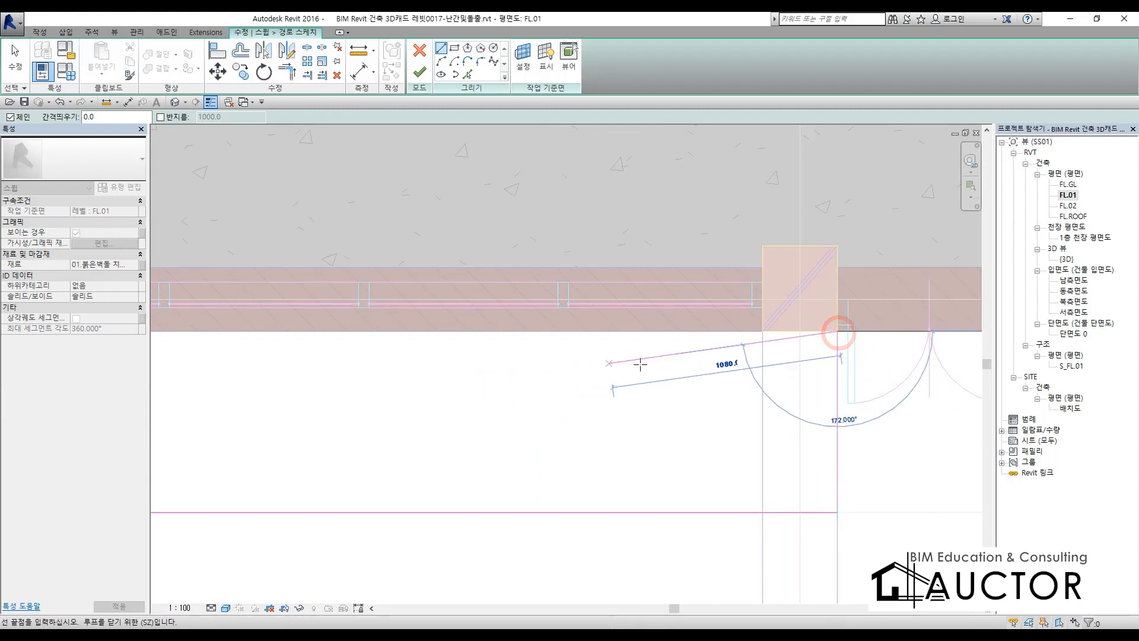
scroll(637, 364, "down", 4)
left_click(418, 71)
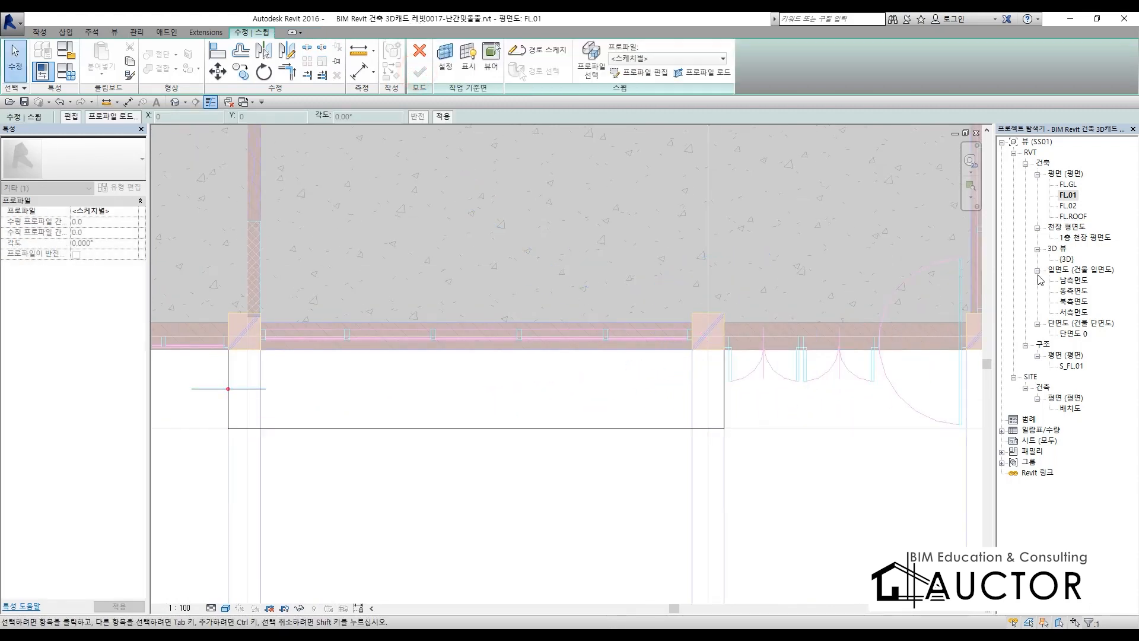
Edit the sweep profile in the south elevation (남측면도) and sketch a rectangle about 160 mm wide and 360 mm high from the path origin.
double_click(1071, 280)
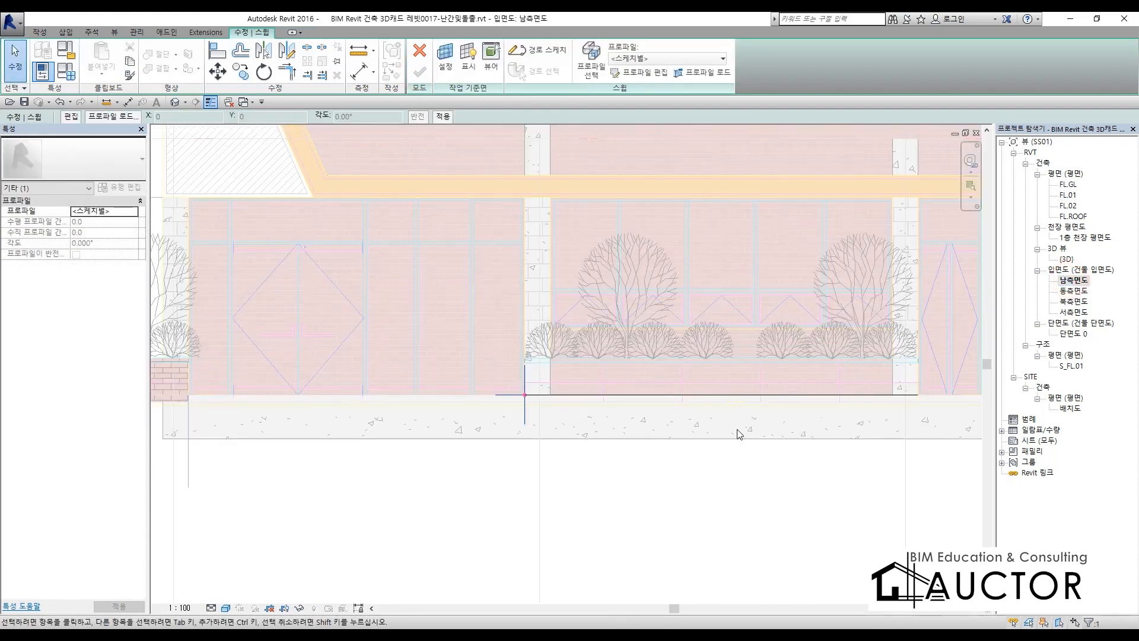
left_click(637, 72)
left_click(455, 48)
scroll(516, 399, "up", 2)
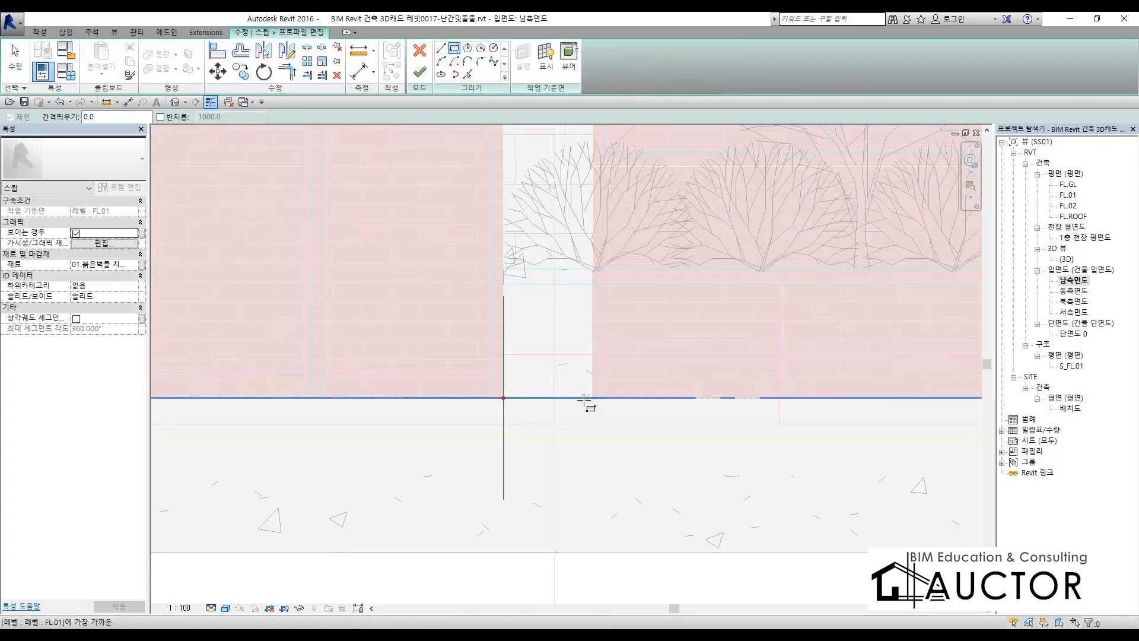
left_click(503, 398)
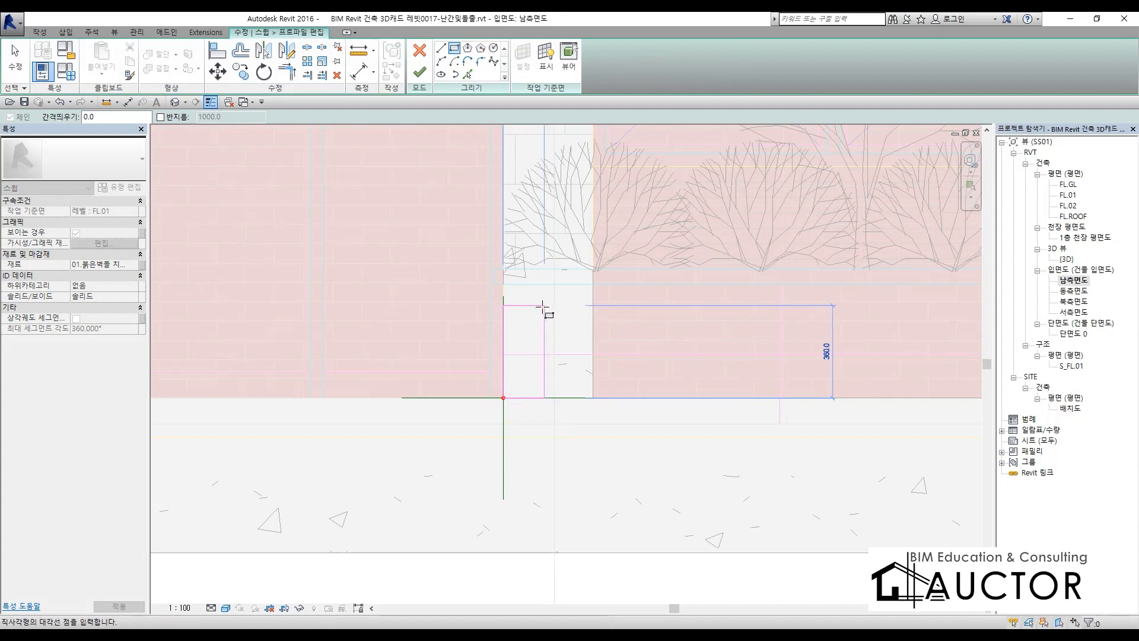
left_click(544, 305)
scroll(522, 403, "up", 2)
key("Escape")
key("Escape")
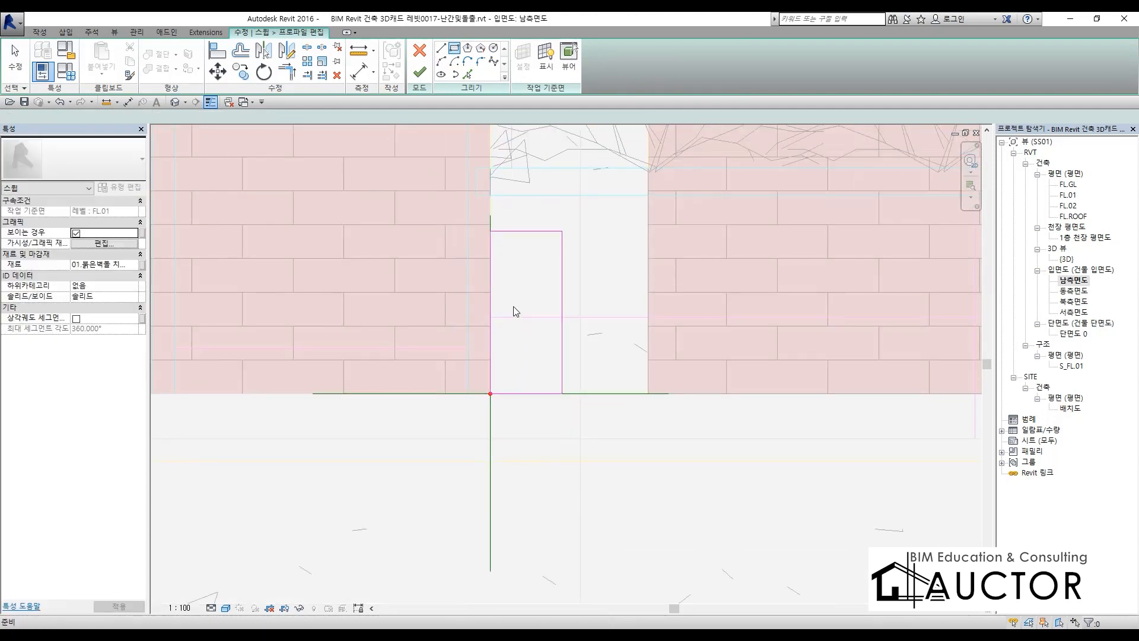
Set the profile rectangle's width to 200 mm.
left_click(562, 276)
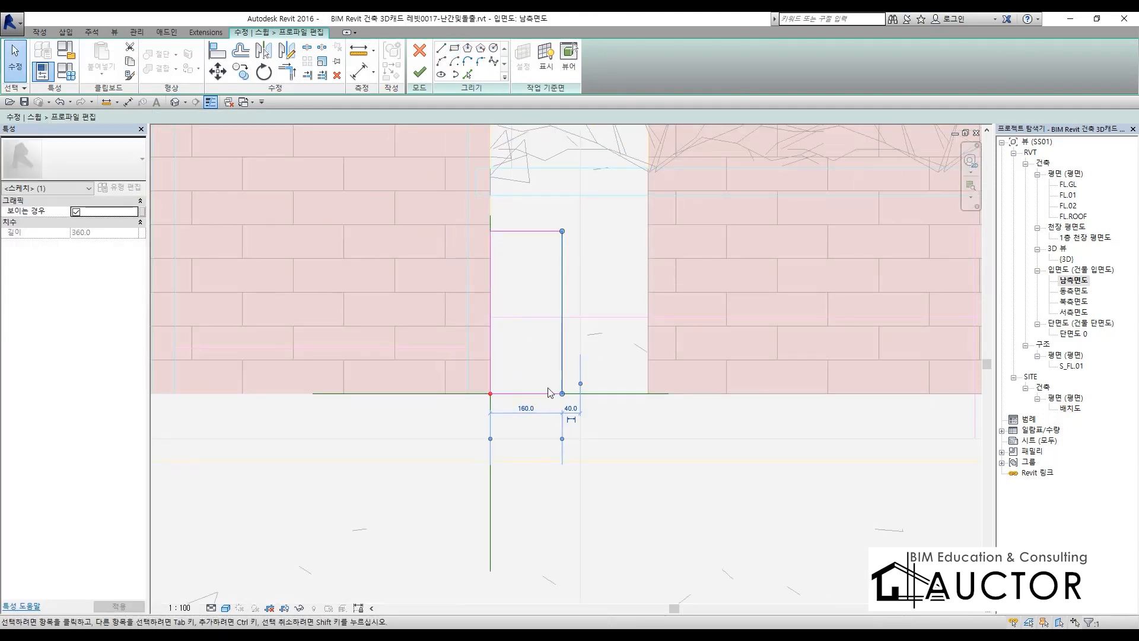
left_click(531, 409)
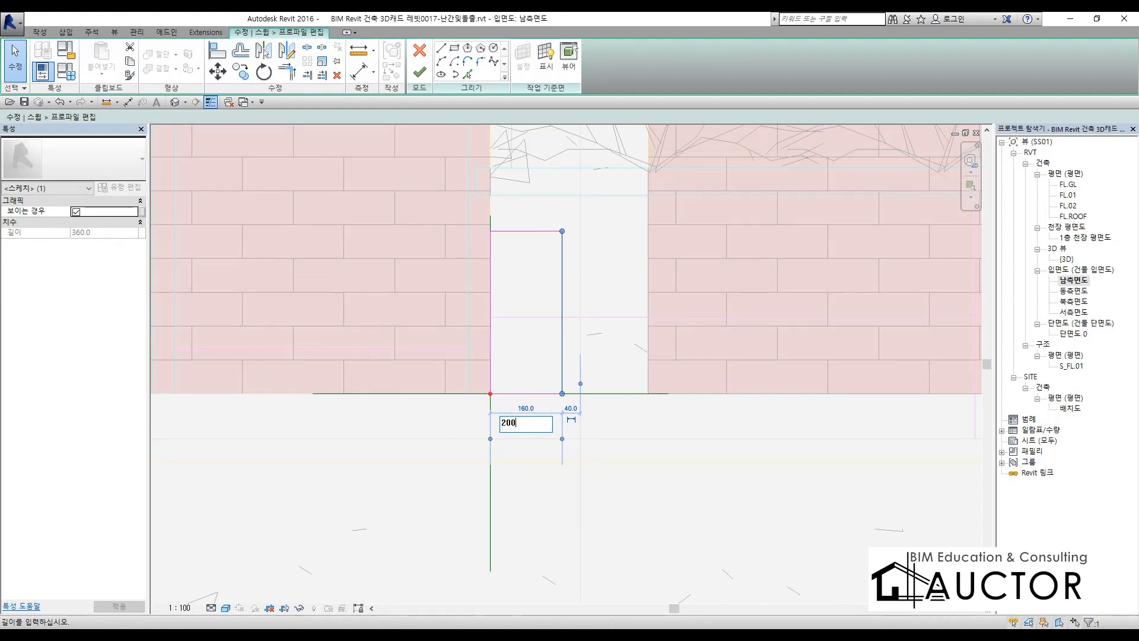
key("Return")
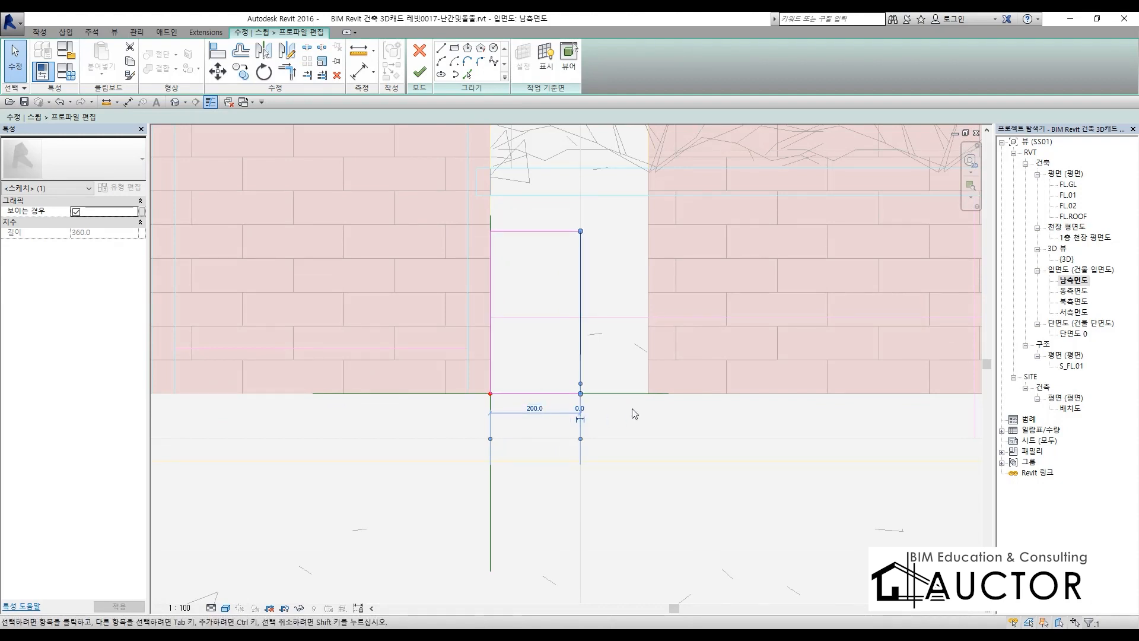
Align the profile rectangle's top edge with the planter's top line in the linked CAD elevation.
scroll(633, 406, "down", 2)
scroll(609, 311, "up", 2)
key("a")
key("l")
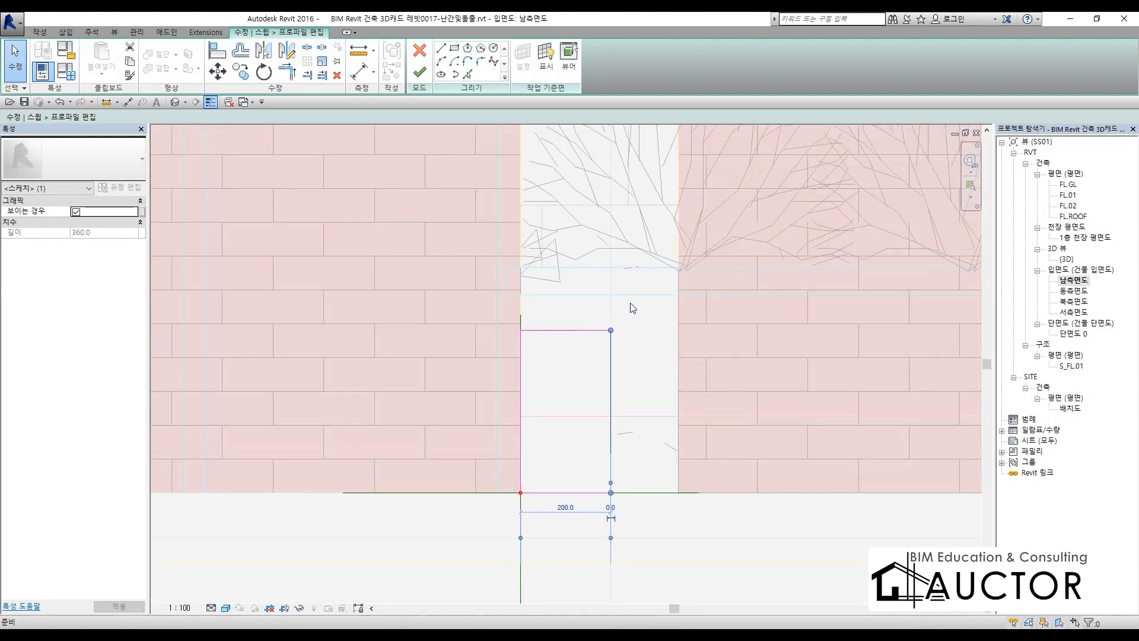
left_click(639, 269)
left_click(571, 329)
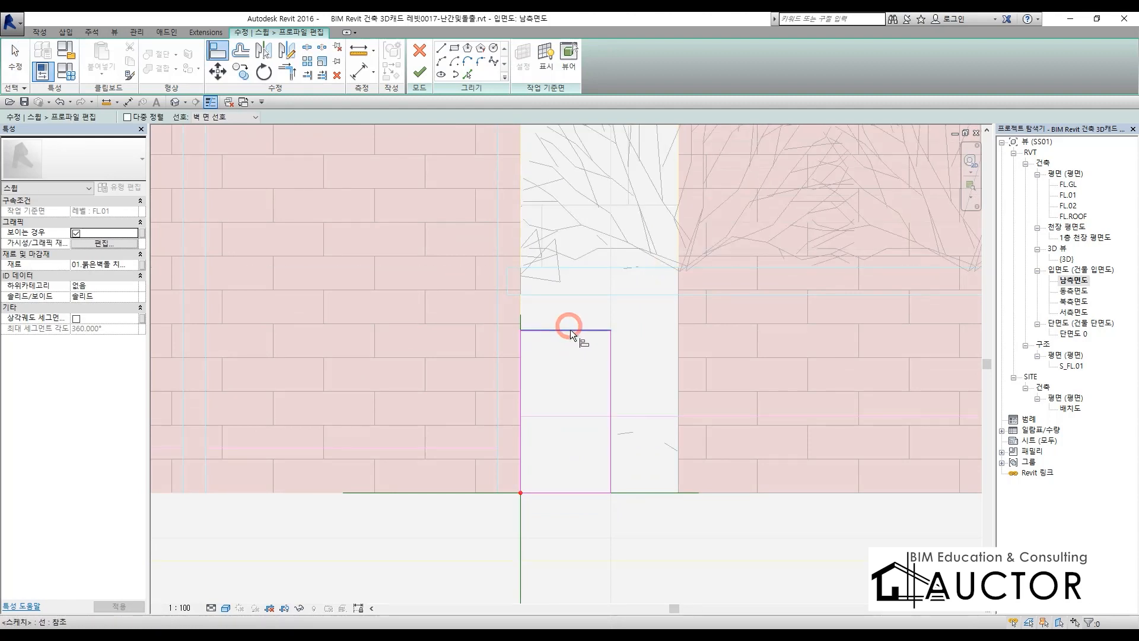
left_click(604, 269)
left_click(566, 331)
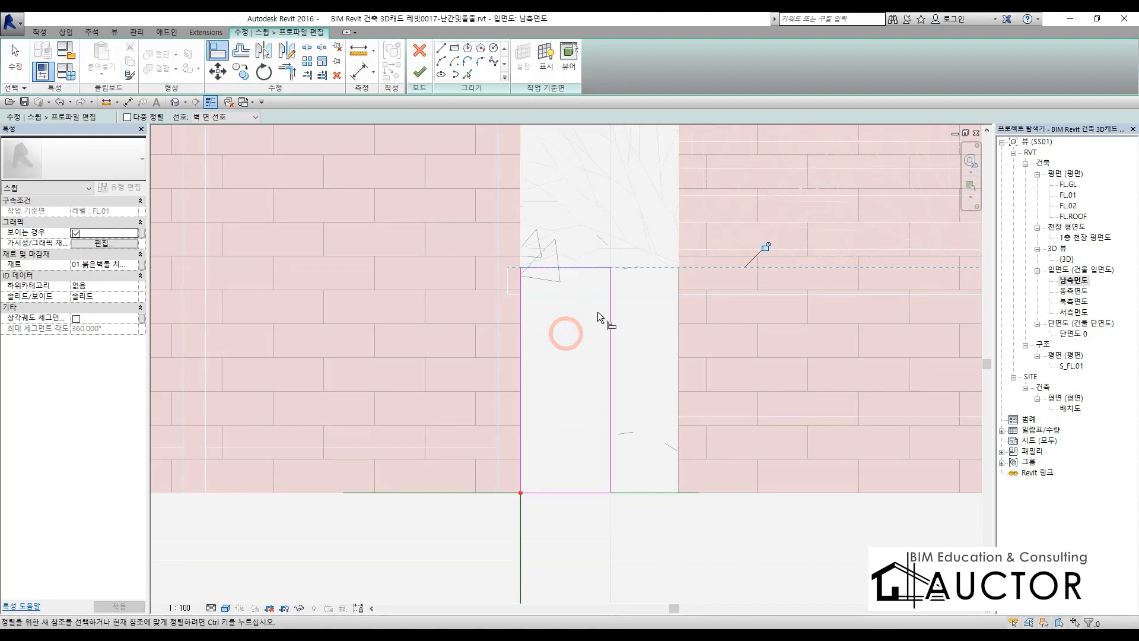
scroll(597, 336, "down", 2)
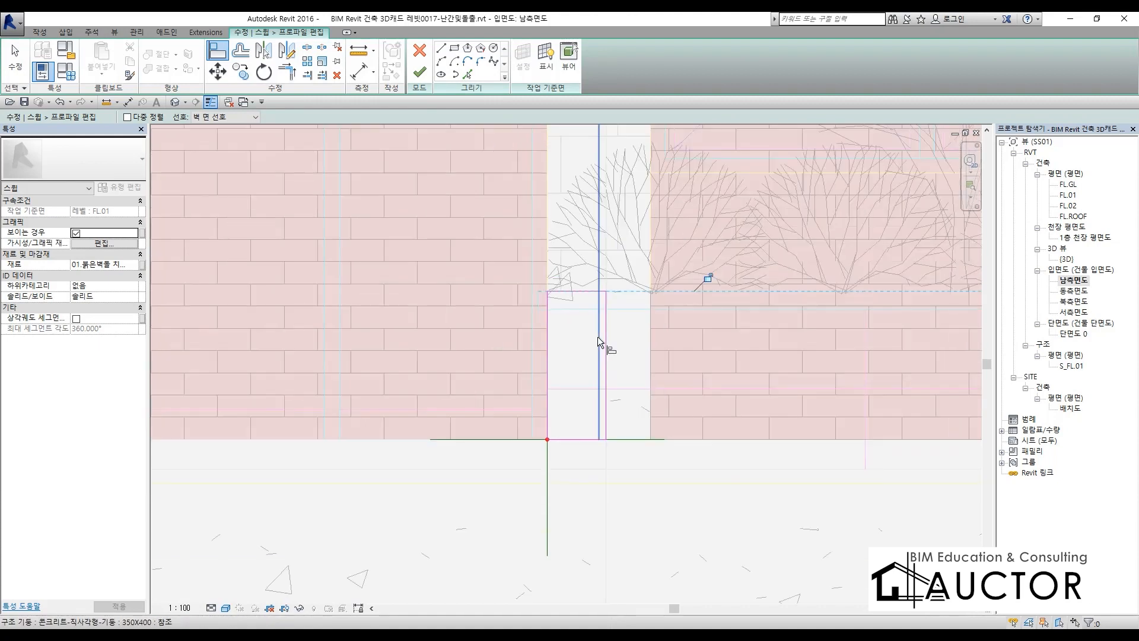
key("Escape")
key("Escape")
Move the profile's bottom edge down 100 mm by setting its distance to the line below to 0, and finish the profile and sweep.
left_click(578, 440)
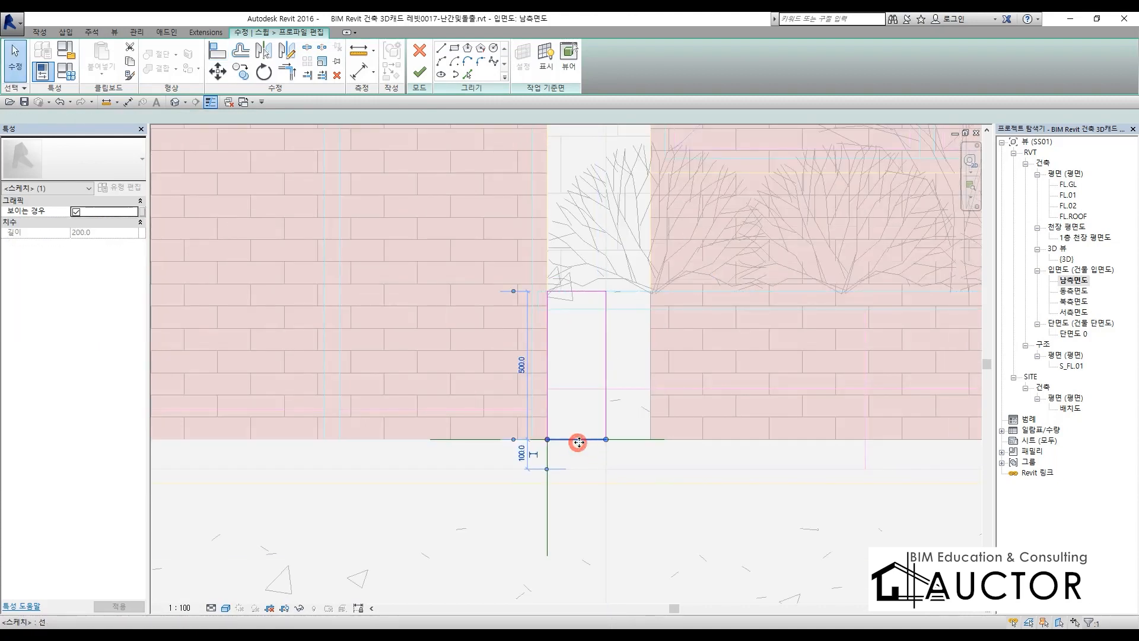
left_click(522, 455)
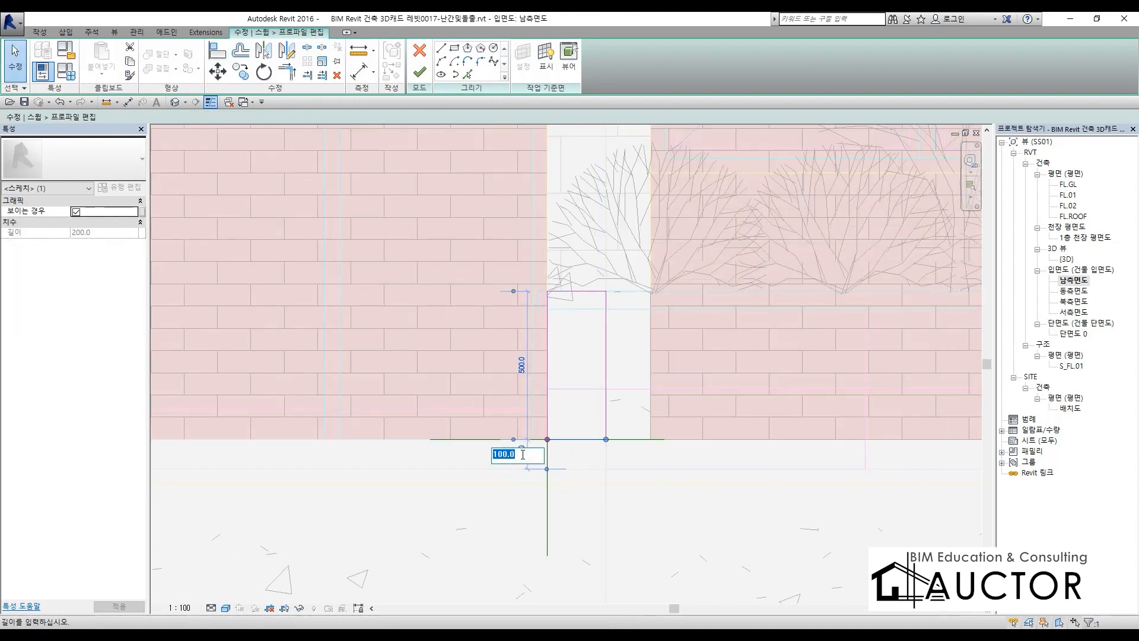
type("0")
key("Return")
left_click(647, 492)
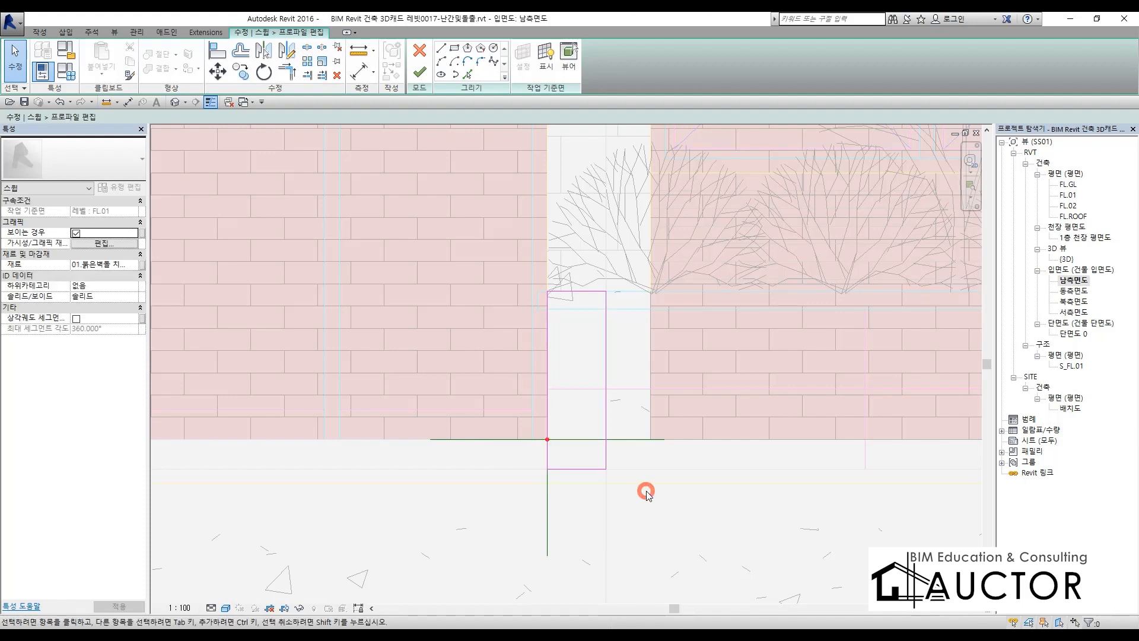
left_click(420, 73)
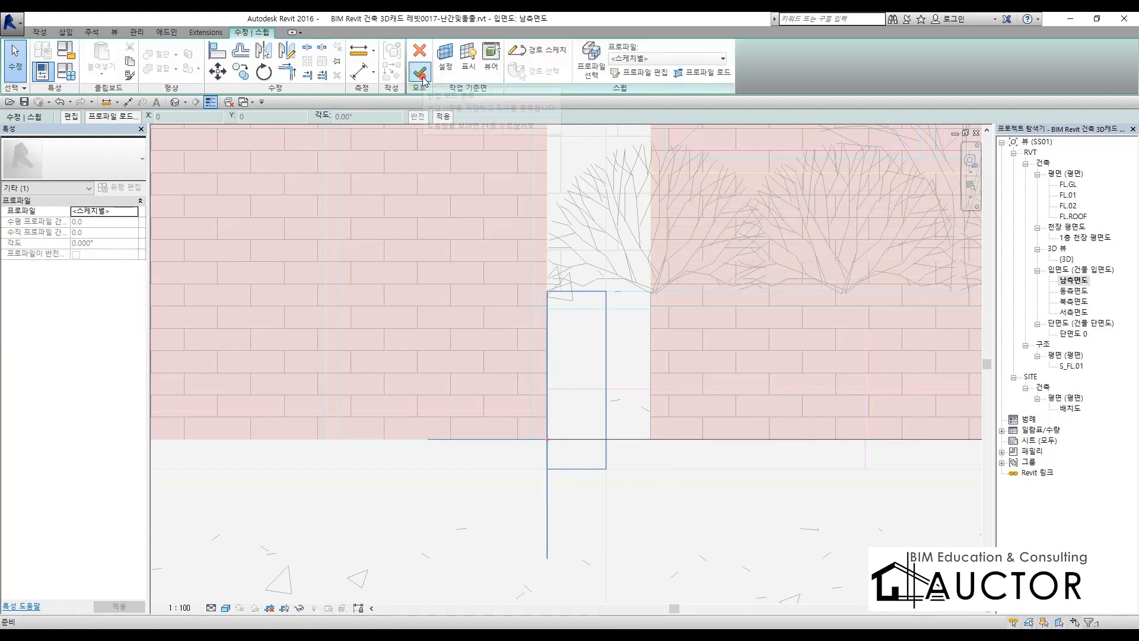
left_click(421, 73)
In the FL.01 plan, mirror a copy of the west planter to the east side about a vertical axis through the north wall's midpoint.
scroll(592, 295, "down", 1)
middle_click_drag(719, 354, 39, 404)
scroll(417, 361, "up", 4)
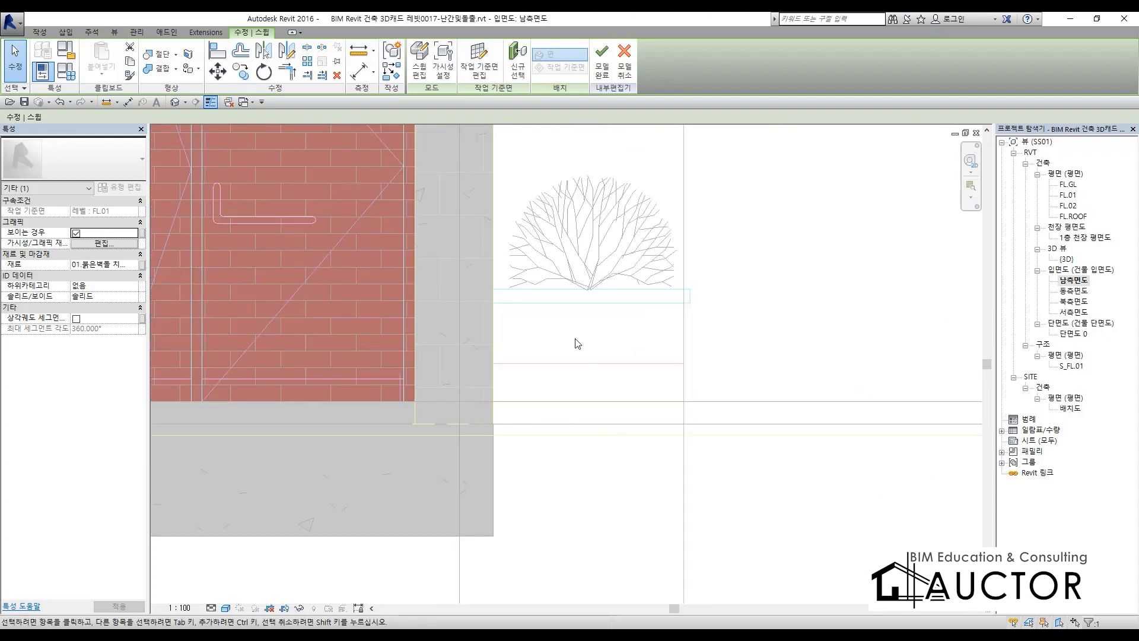
double_click(1068, 195)
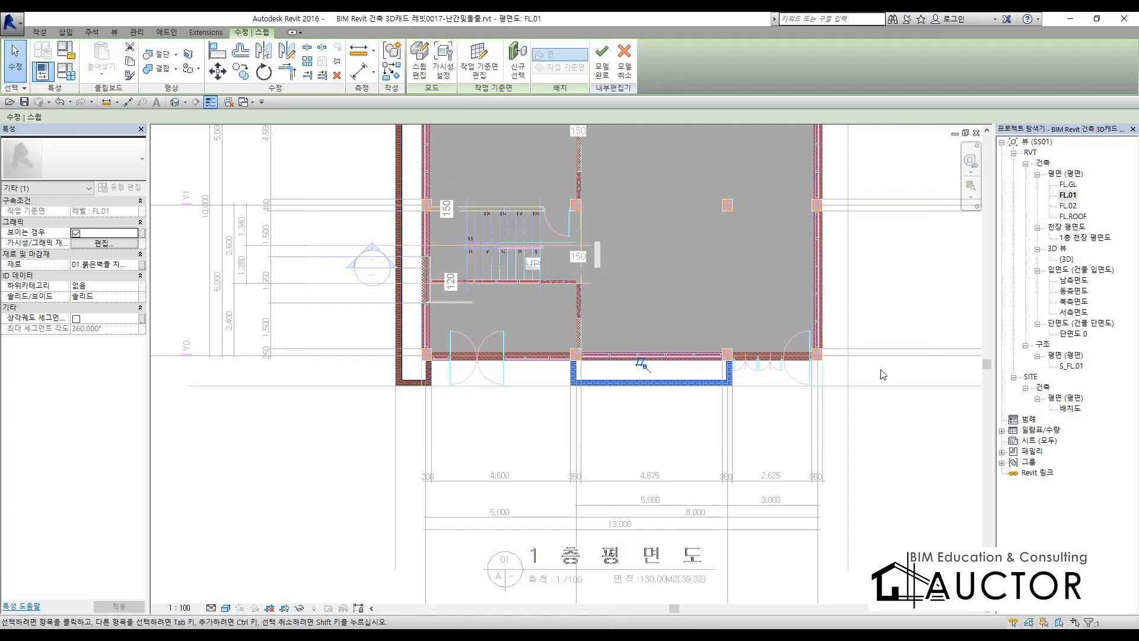
middle_click_drag(589, 168, 581, 329)
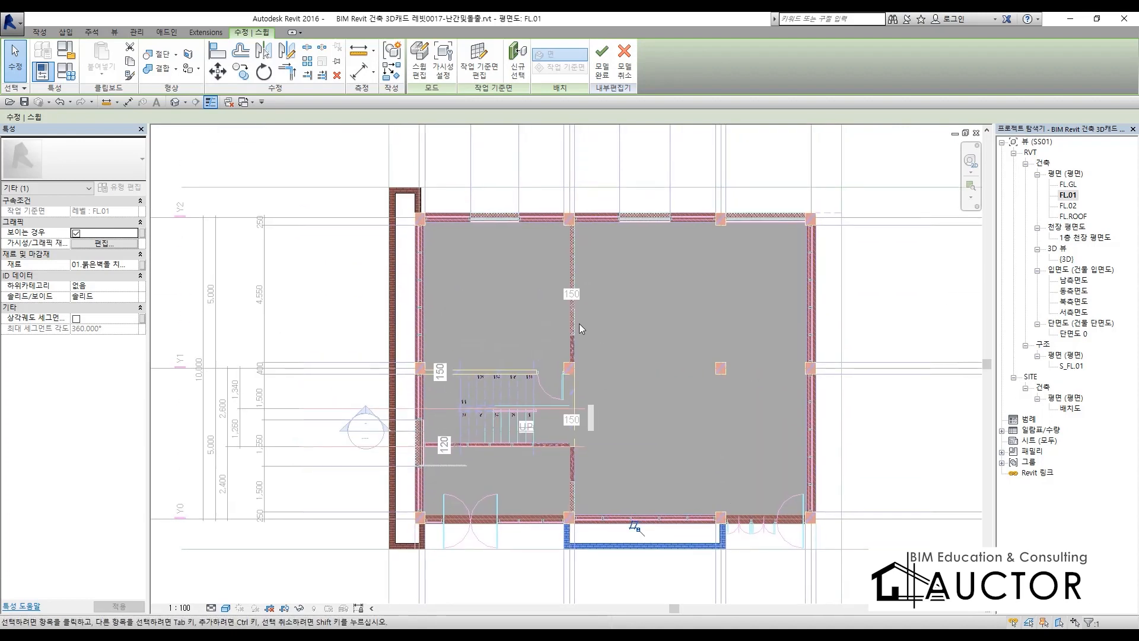
left_click(397, 280)
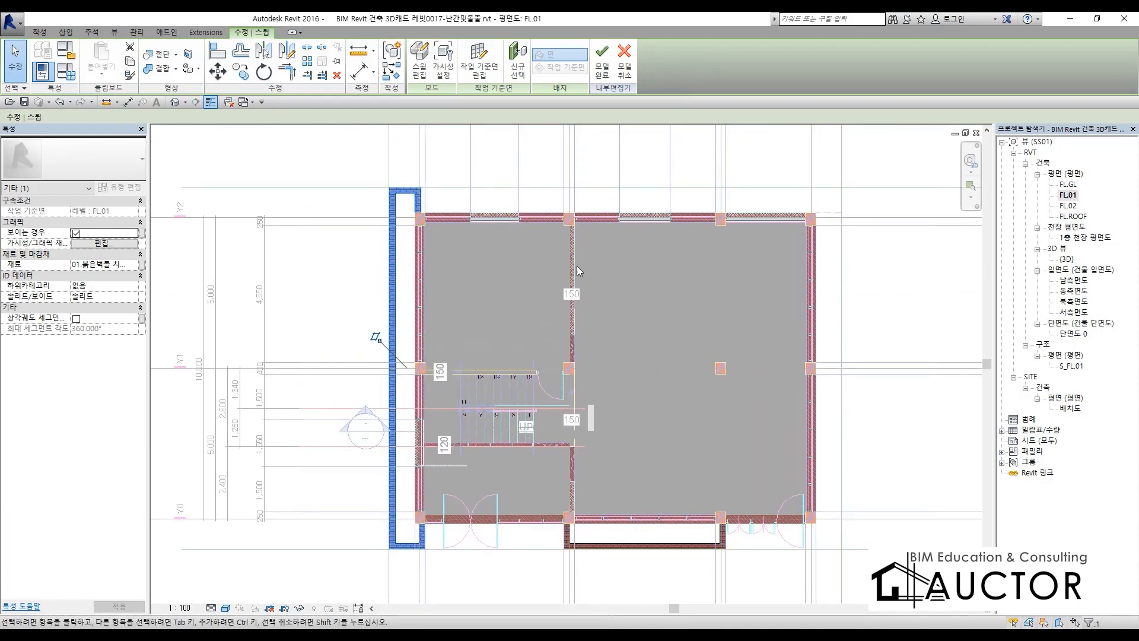
key("d")
key("m")
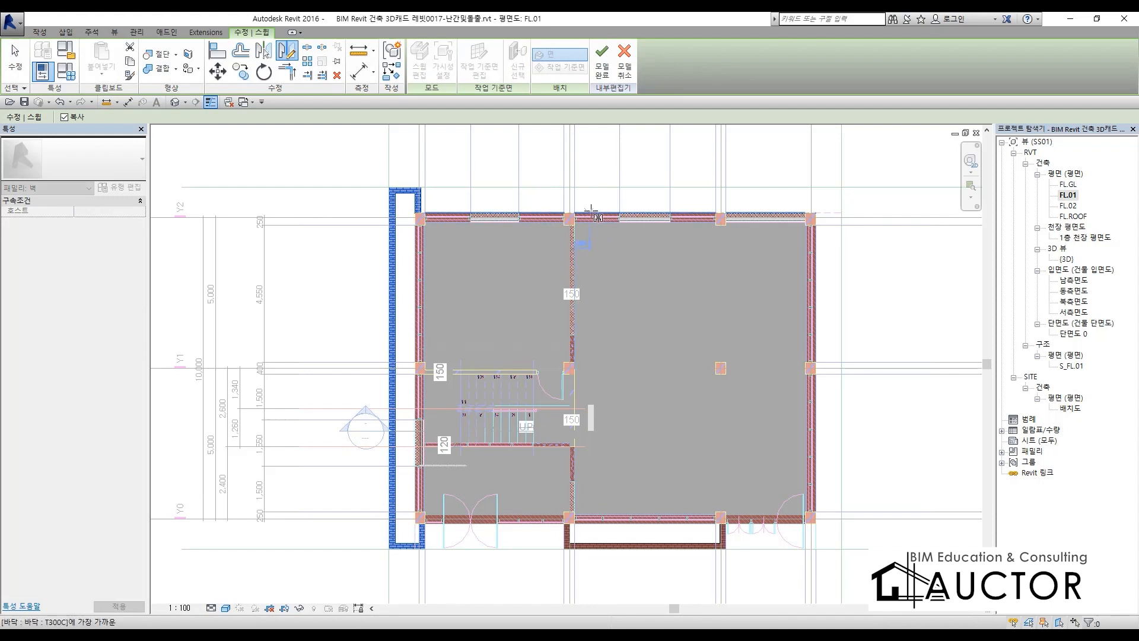
left_click(617, 212)
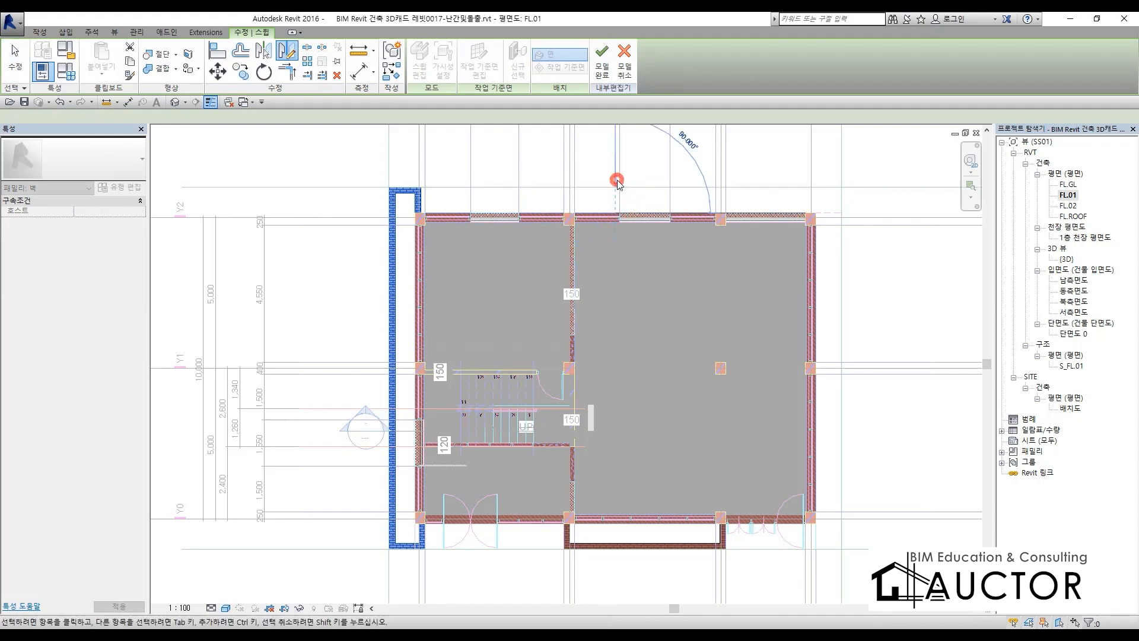
left_click(616, 180)
left_click(735, 315)
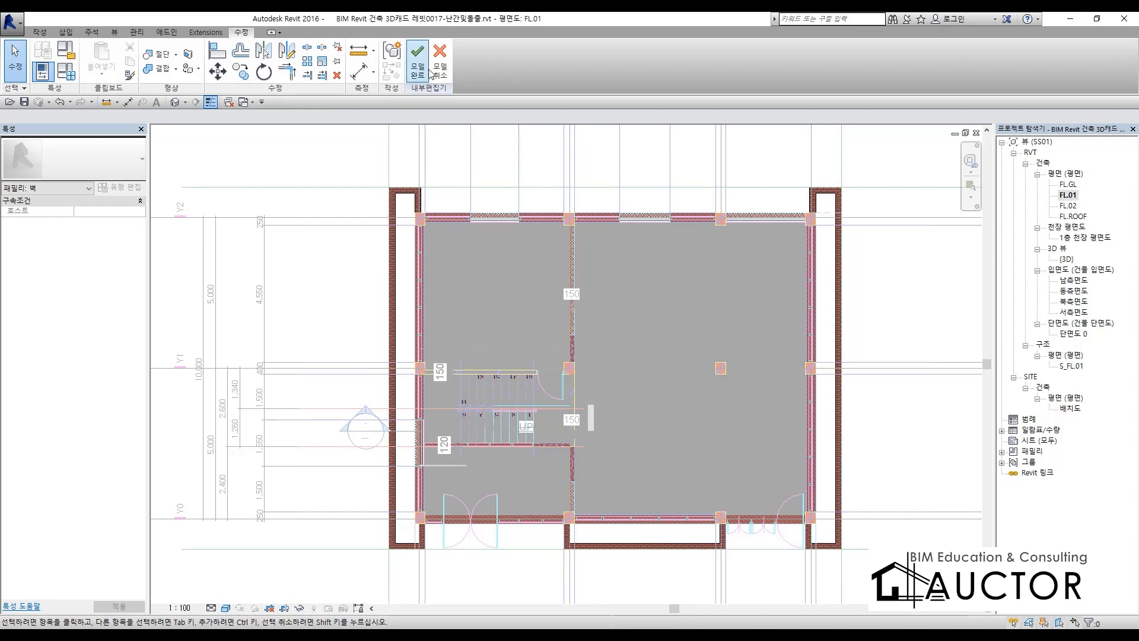
Start a solid extrusion and sketch a rectangle inside the west planter from its inner northwest corner to the Y0 corner column's outer corner.
left_click(37, 32)
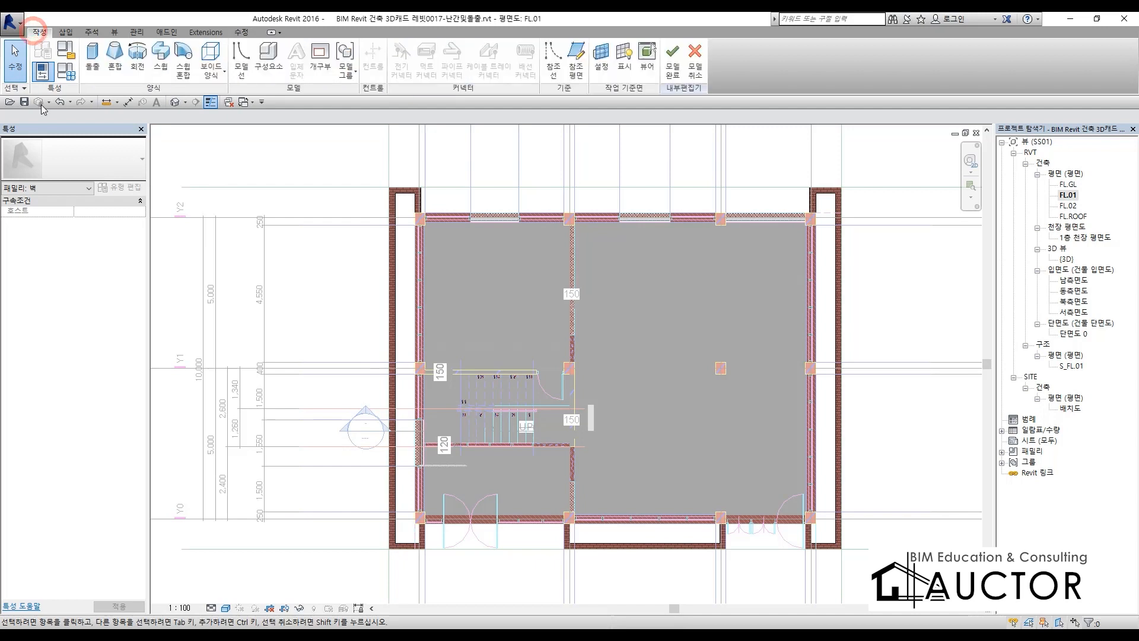
left_click(91, 60)
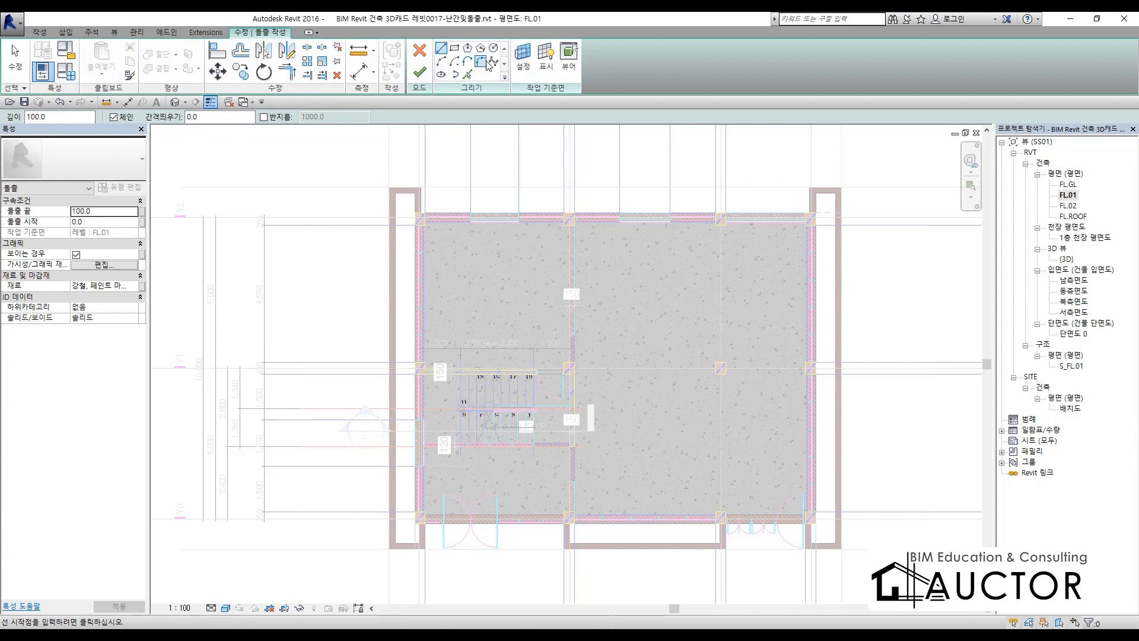
left_click(455, 48)
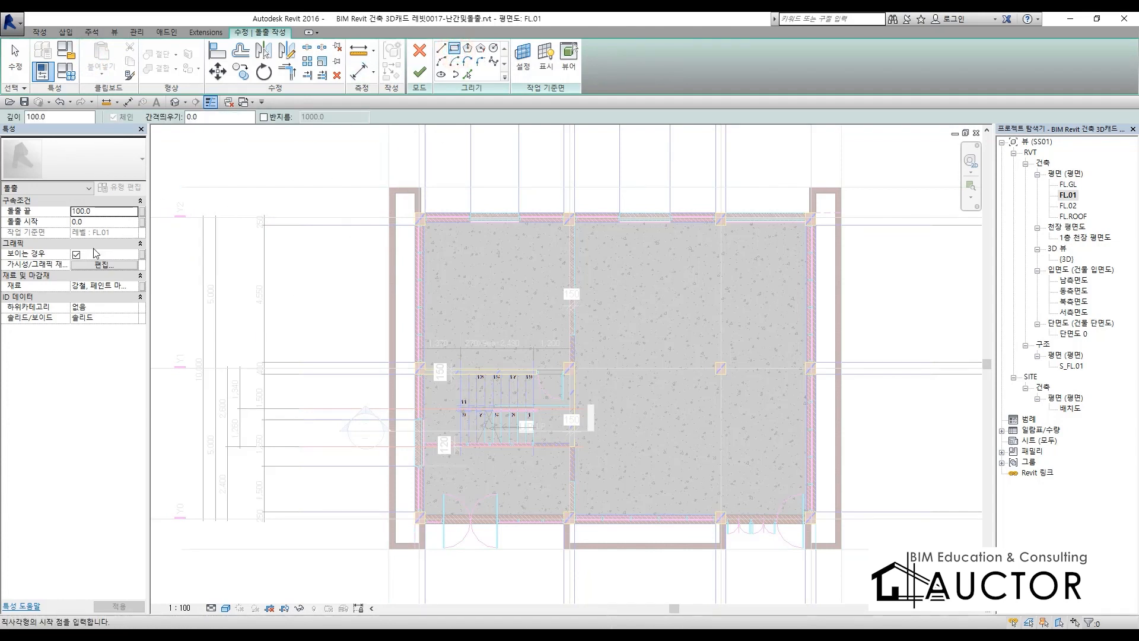
left_click(396, 200)
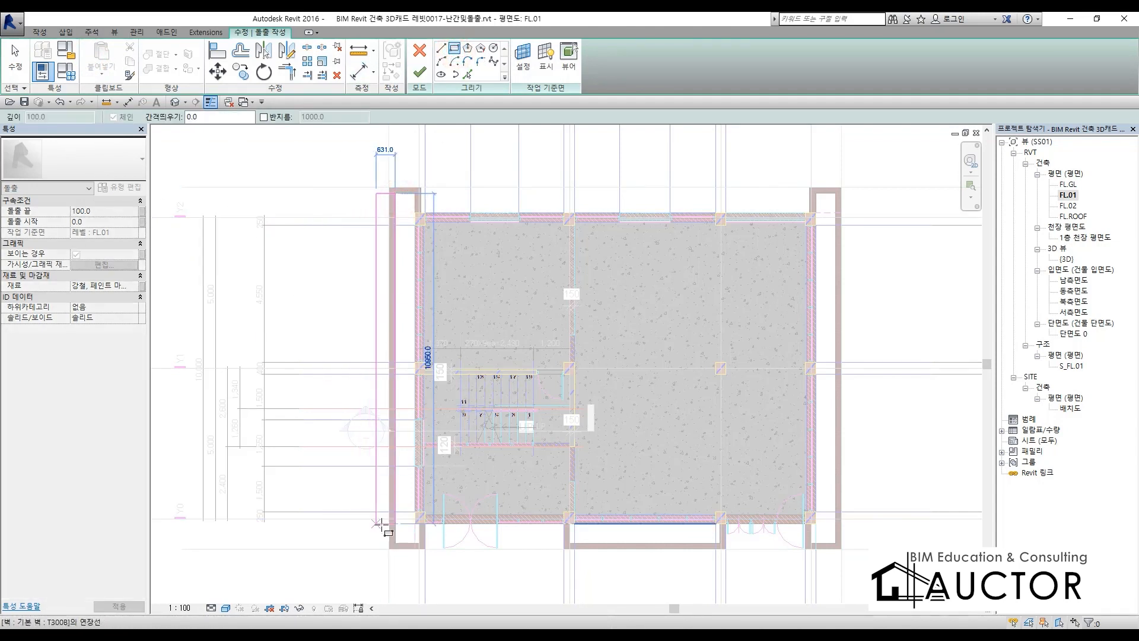
scroll(403, 536, "up", 3)
scroll(406, 536, "up", 5)
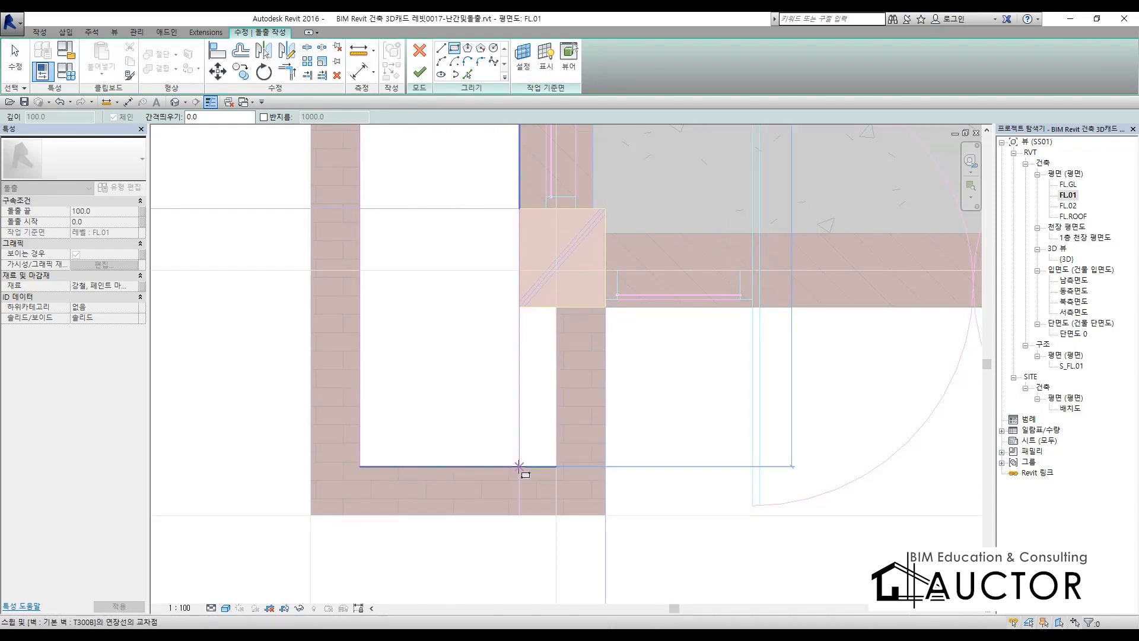
left_click(519, 307)
key("Escape")
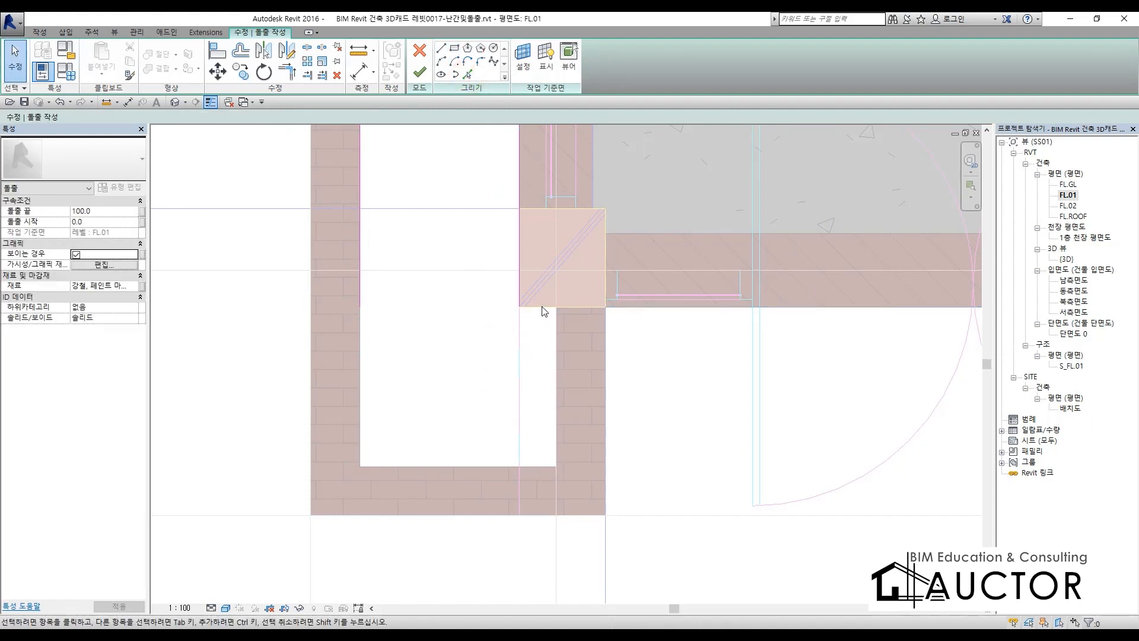
Pick the Y0 corner column's south edge and the west planter's inner east and south edges as sketch lines.
left_click(471, 75)
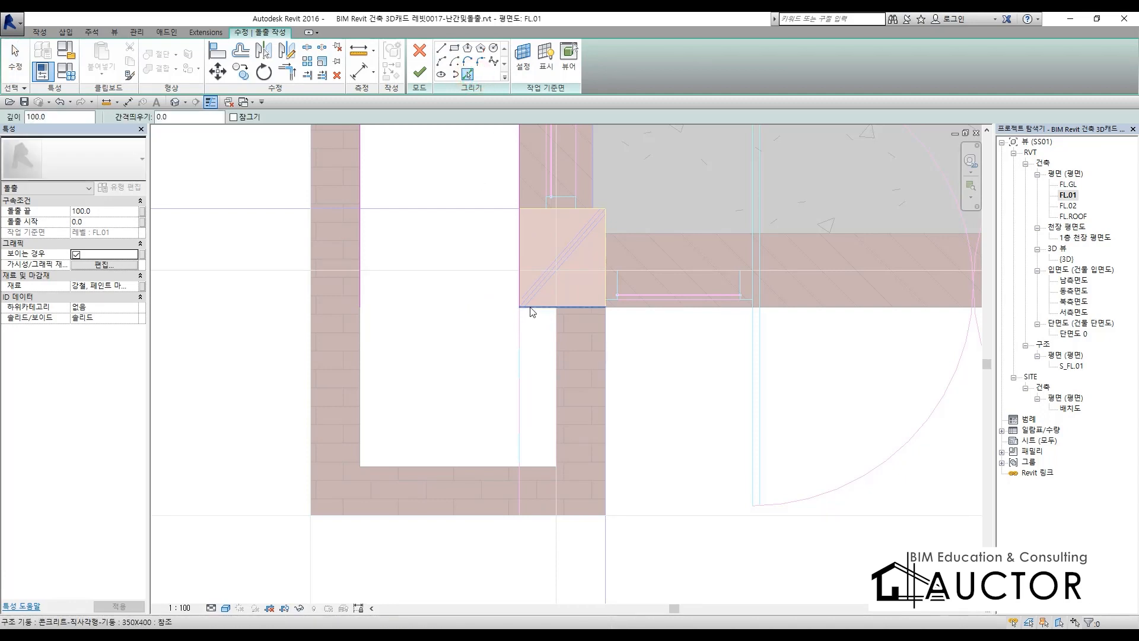
left_click(557, 370)
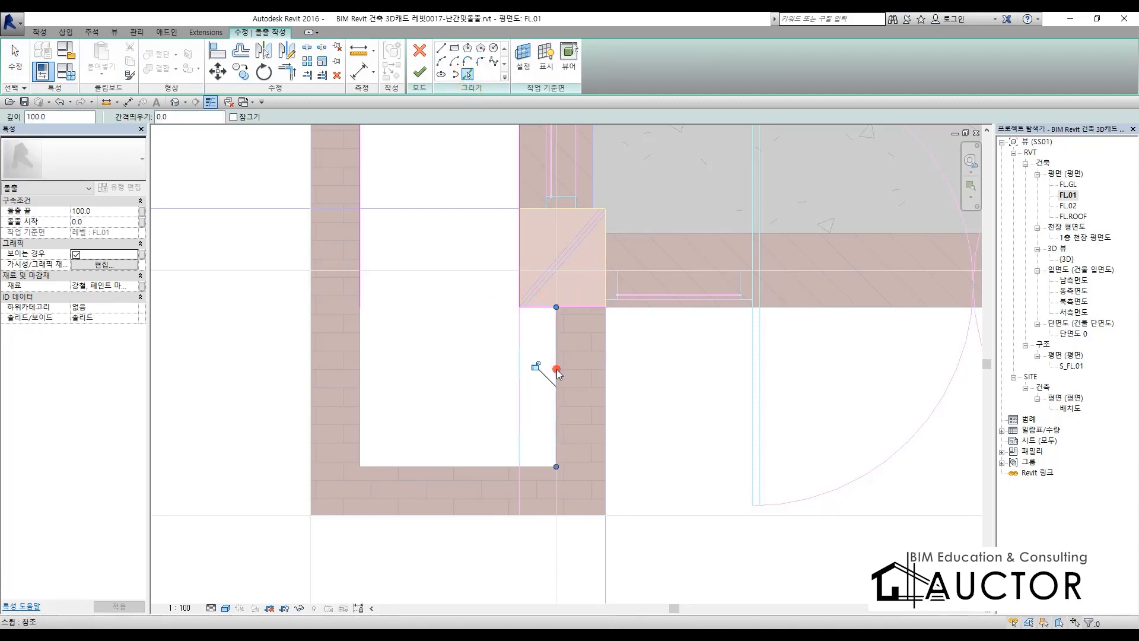
left_click(450, 468)
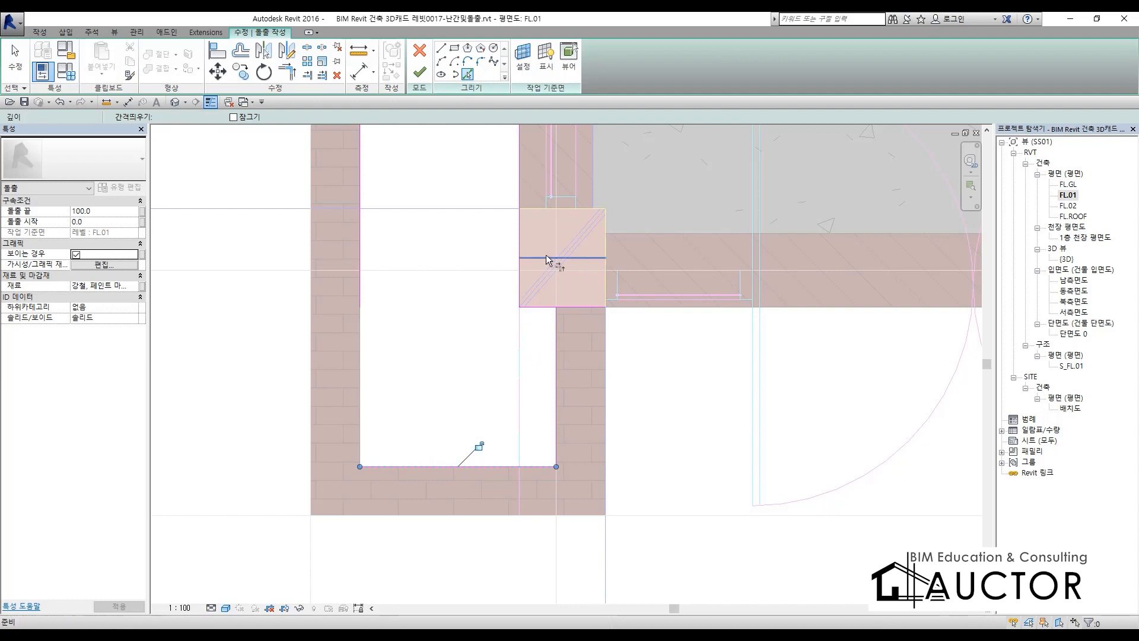
Trim the west planter's sketch lines at the column and the southern corners into one closed loop.
key("t")
key("r")
left_click(542, 308)
left_click(554, 326)
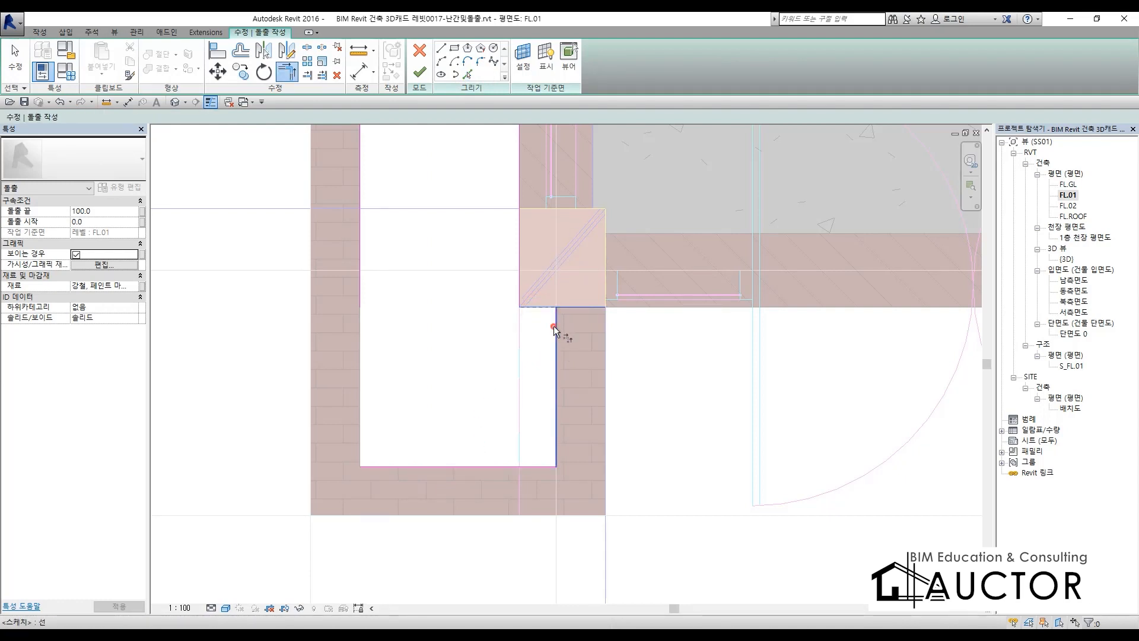
left_click(442, 464)
left_click(357, 271)
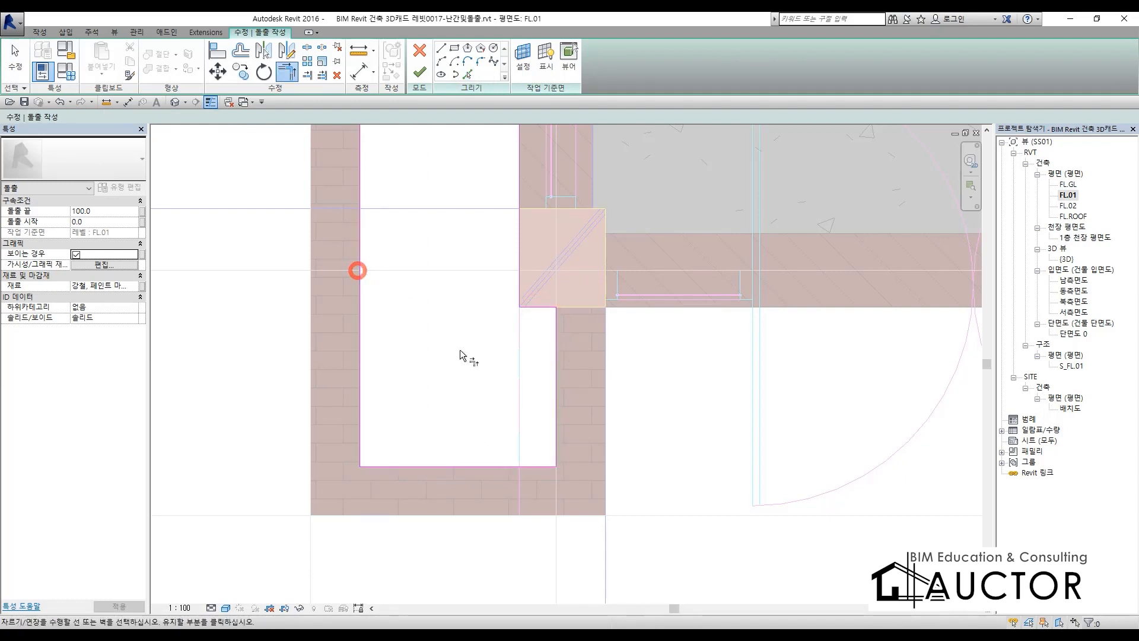
Sketch a rectangle inside the south planter from its inner southwest corner to its inner northeast corner at the wall face.
scroll(461, 355, "down", 8)
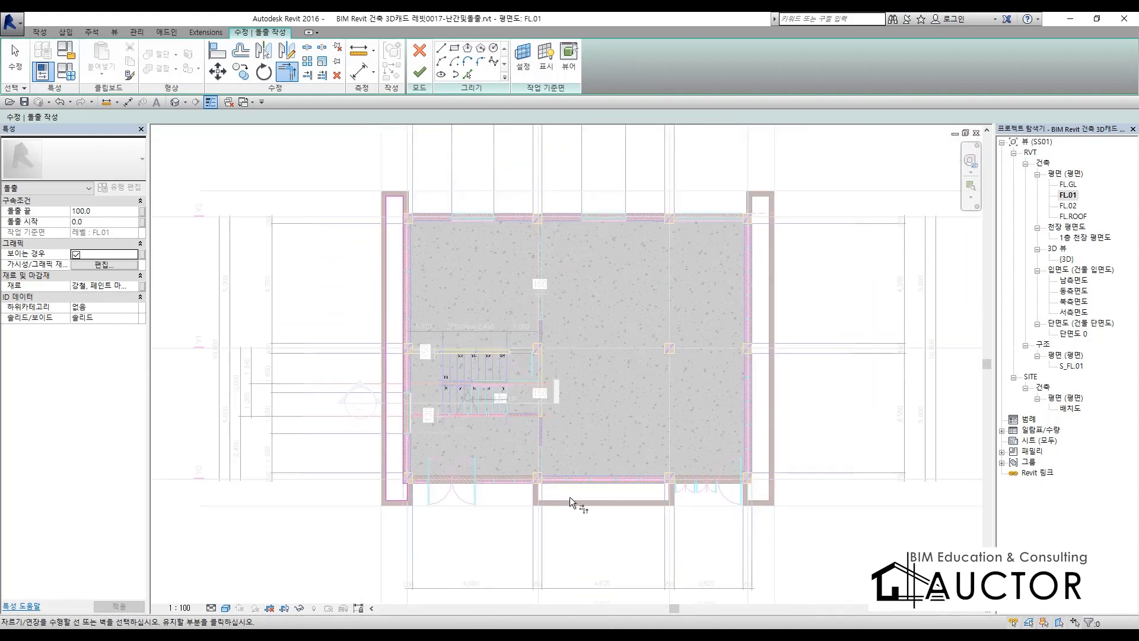
scroll(570, 496, "up", 5)
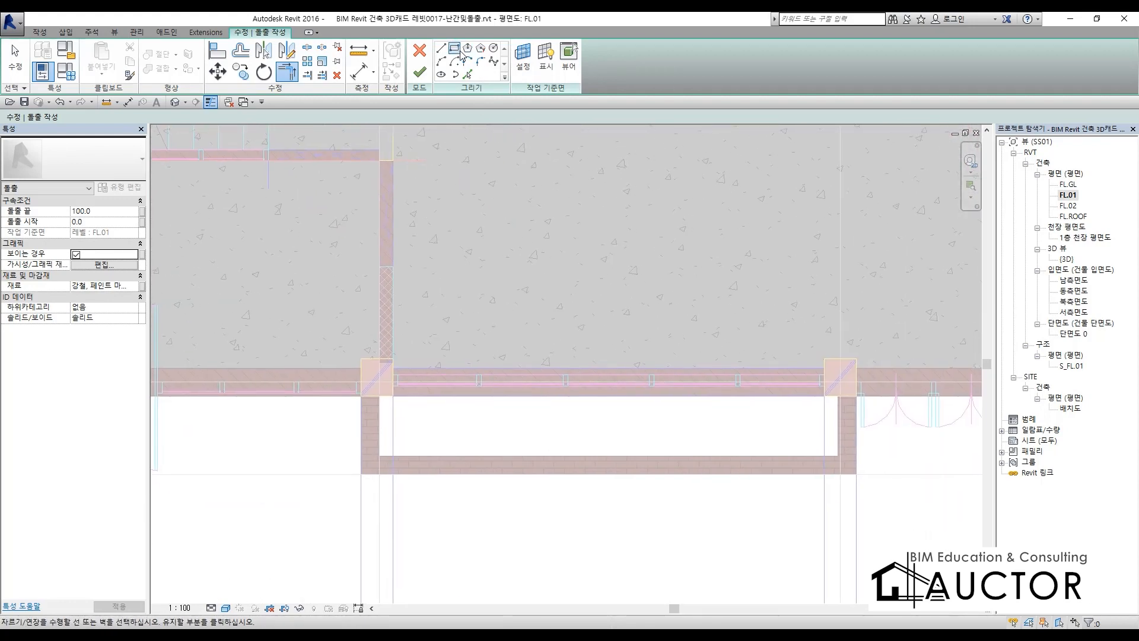
left_click(455, 48)
left_click(380, 455)
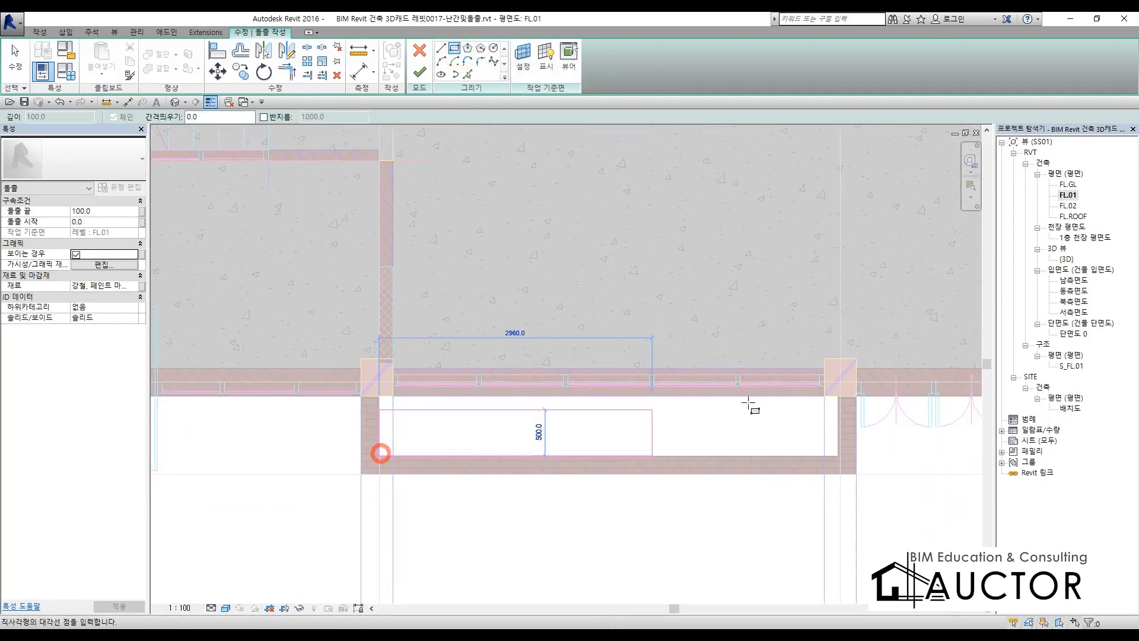
left_click(839, 394)
scroll(593, 396, "down", 3)
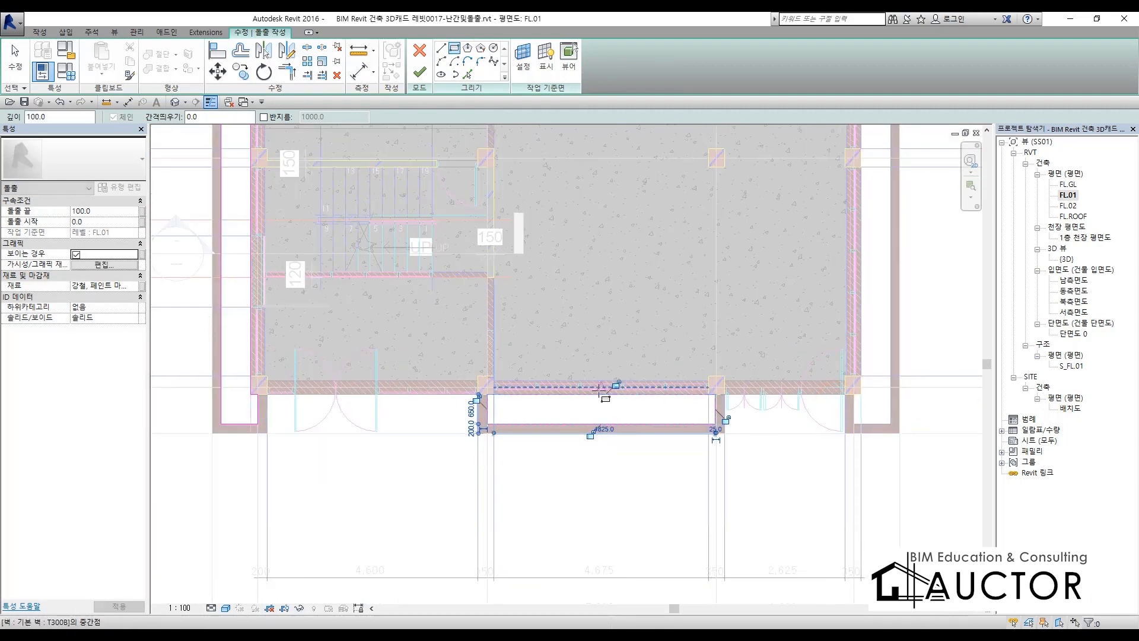
scroll(541, 386, "down", 4)
key("Escape")
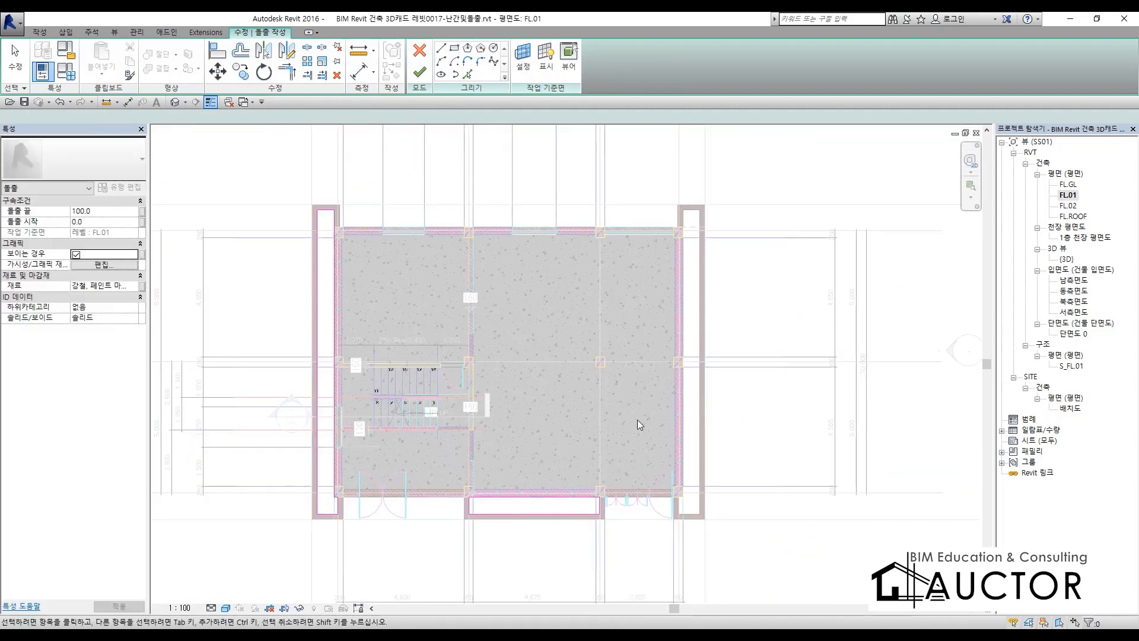
Pick the east planter's inner edges at its north end as sketch lines and trim their corners together.
left_click(468, 73)
scroll(674, 208, "up", 5)
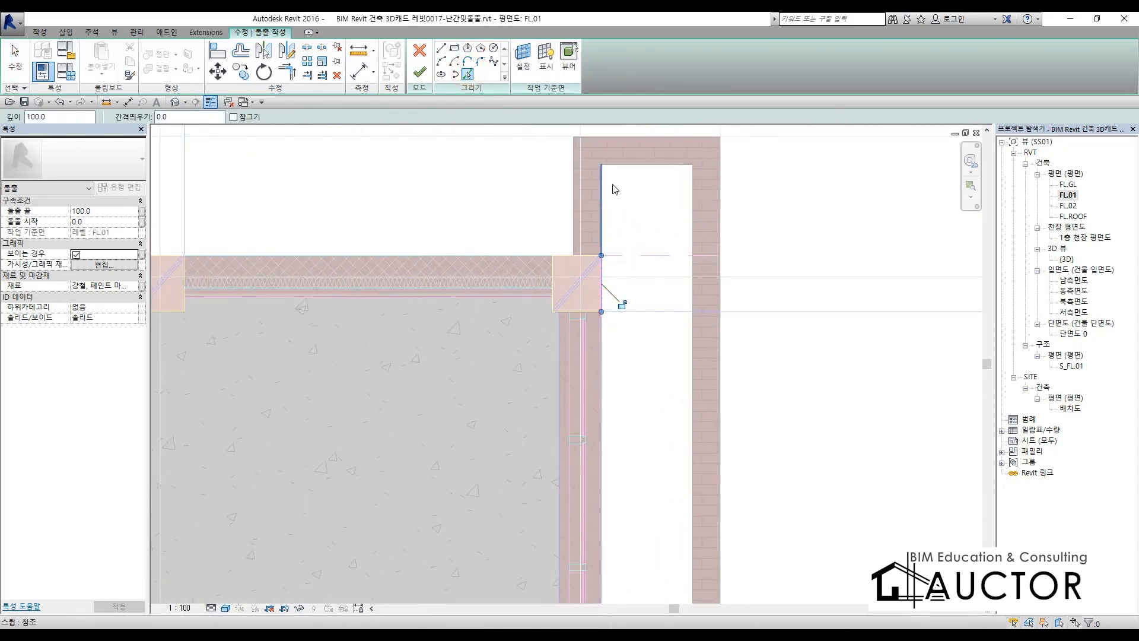
left_click(689, 215)
key("Escape")
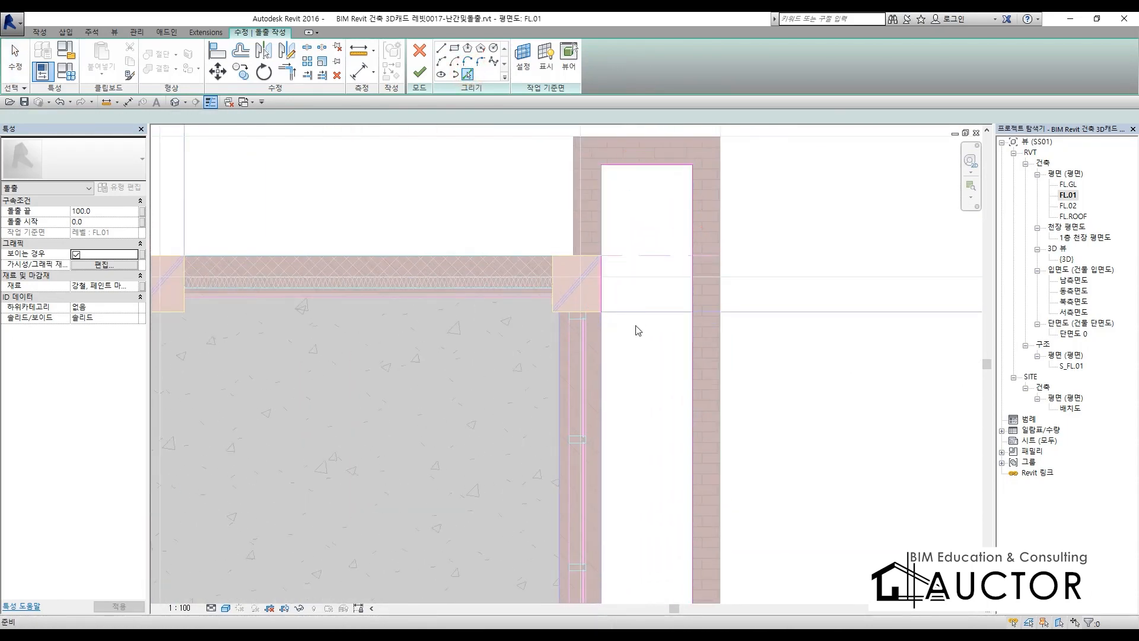
key("t")
key("r")
left_click(629, 166)
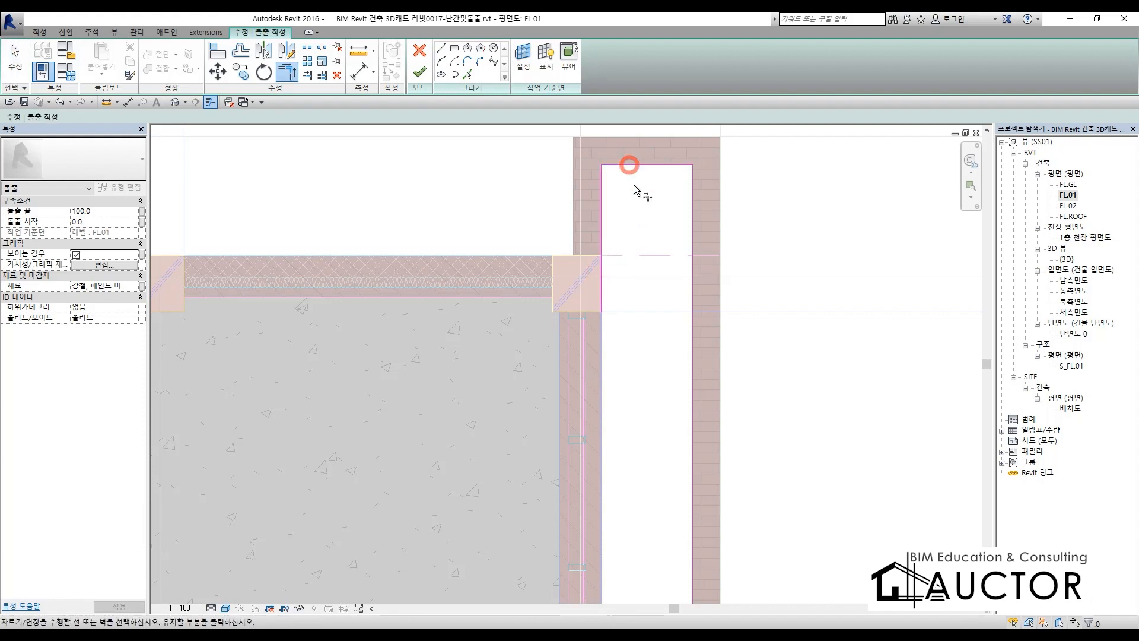
scroll(633, 195, "down", 4)
Pick the inner edges at the east planter's south end and the adjoining column edge as sketch lines.
middle_click_drag(644, 581, 654, 311)
scroll(634, 329, "up", 4)
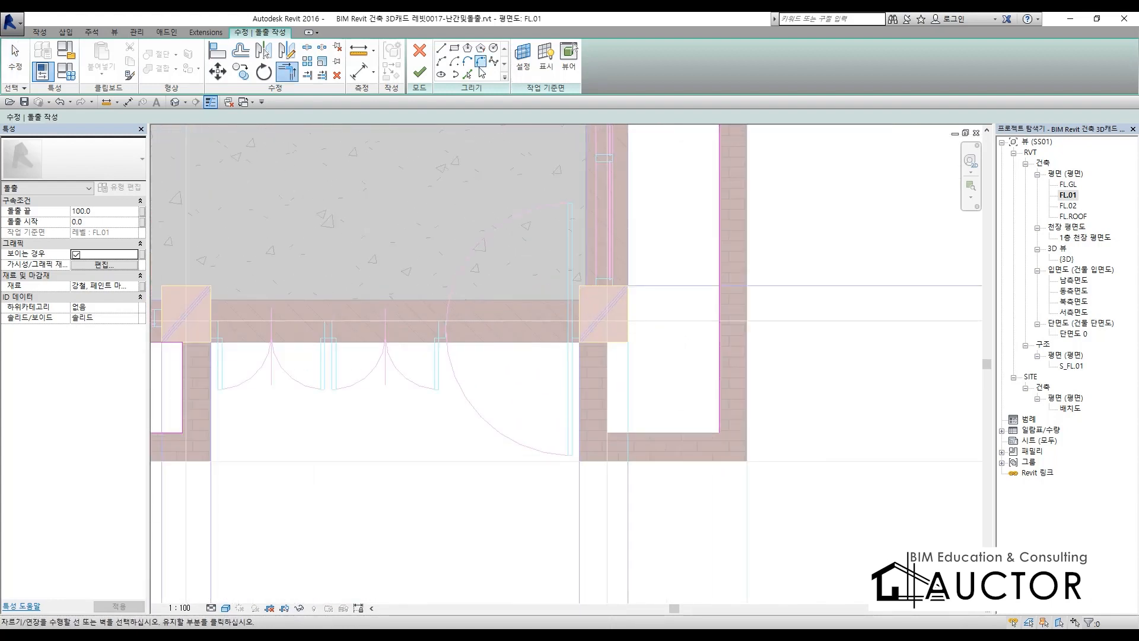
left_click(468, 74)
left_click(662, 431)
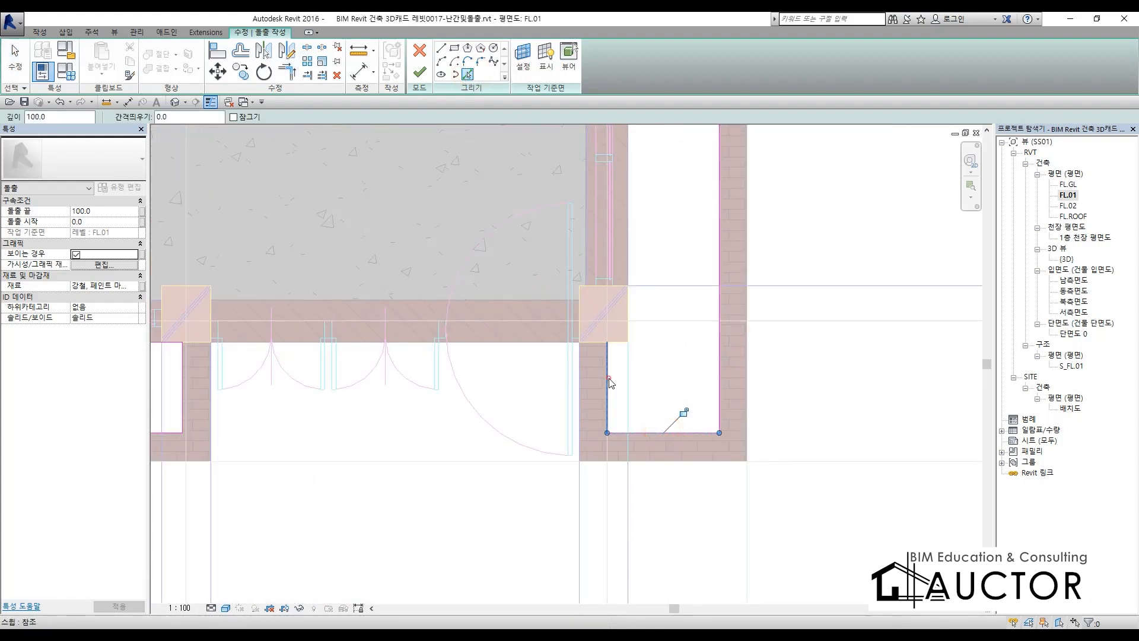
key("Escape")
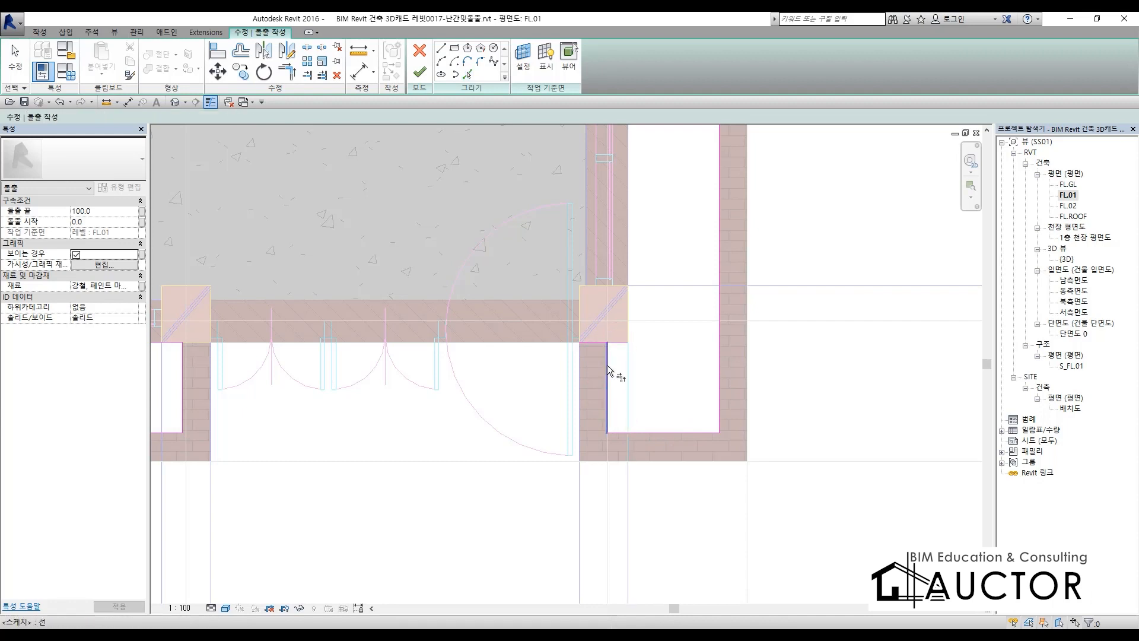
Trim the remaining corners of the east planter's sketch at the columns to close its loop.
left_click(607, 365)
left_click(614, 342)
scroll(614, 342, "down", 3)
middle_click_drag(635, 280, 638, 538)
middle_click_drag(623, 173, 633, 361)
left_click(631, 250)
left_click(629, 253)
scroll(654, 246, "down", 1)
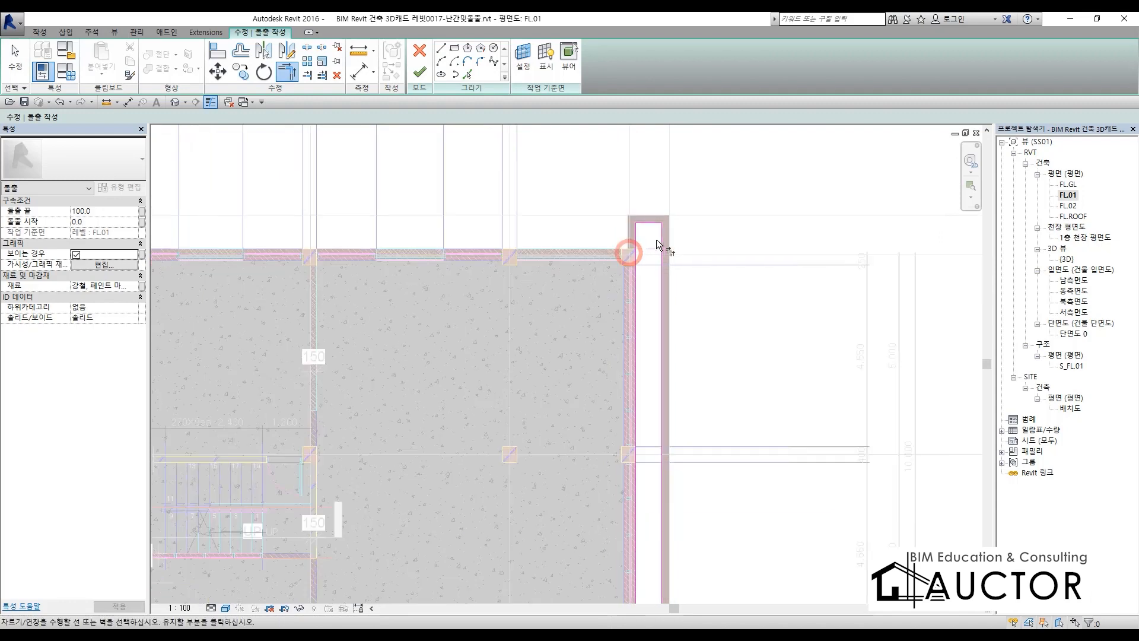
scroll(658, 245, "down", 5)
key("Escape")
key("Escape")
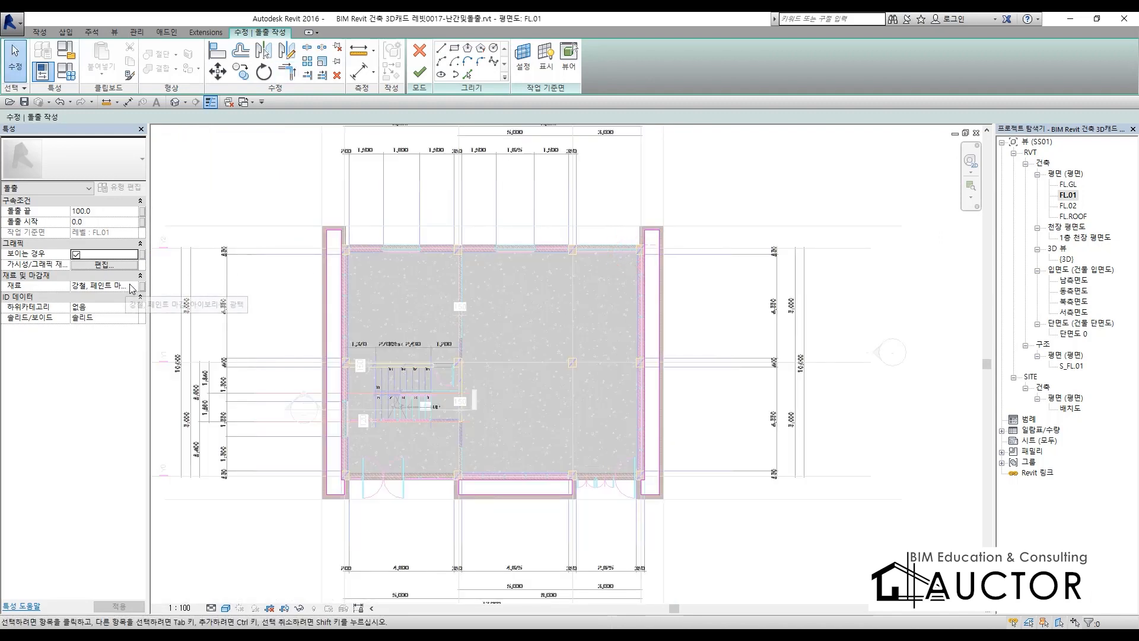
Assign the material 흙 to the extrusion and finish its sketch.
left_click(133, 287)
left_click(138, 285)
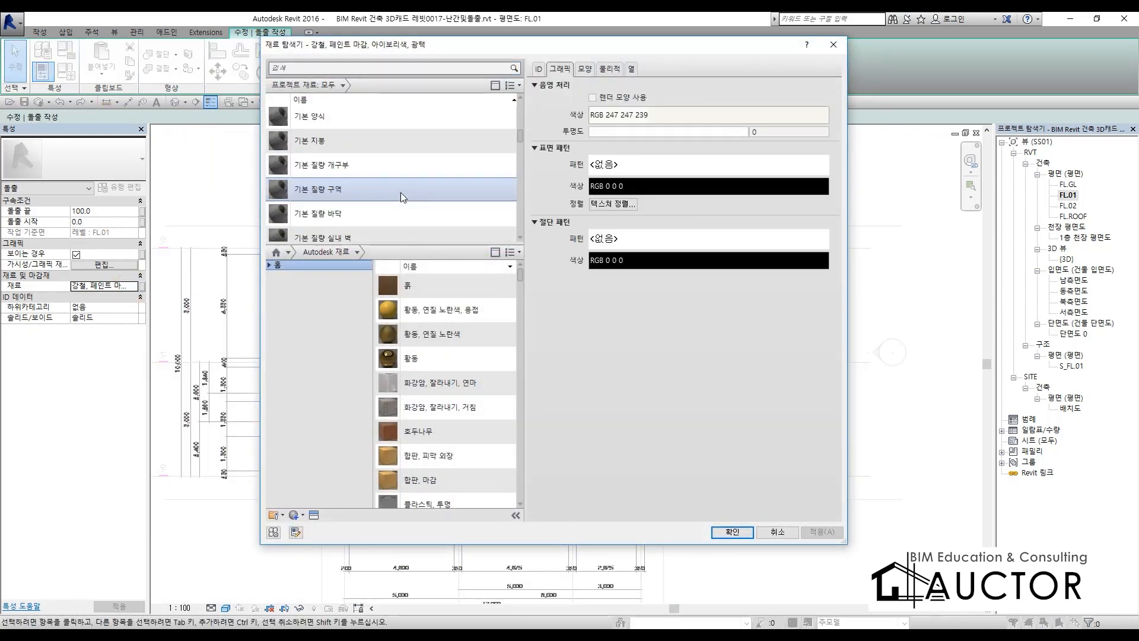
scroll(401, 192, "down", 15)
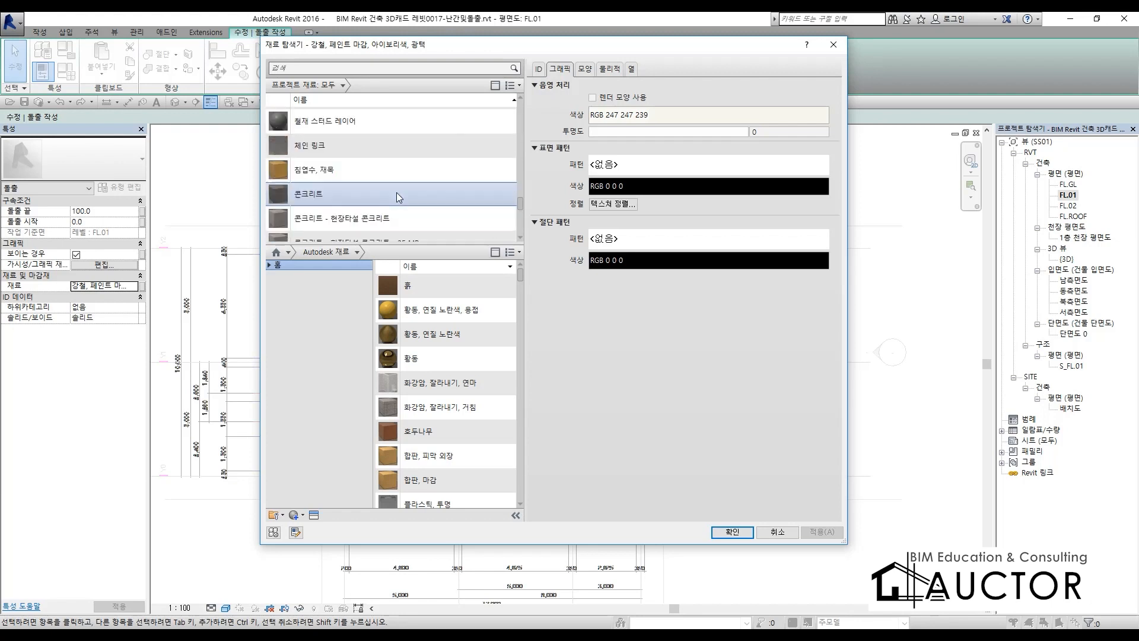
scroll(397, 192, "down", 5)
left_click(386, 181)
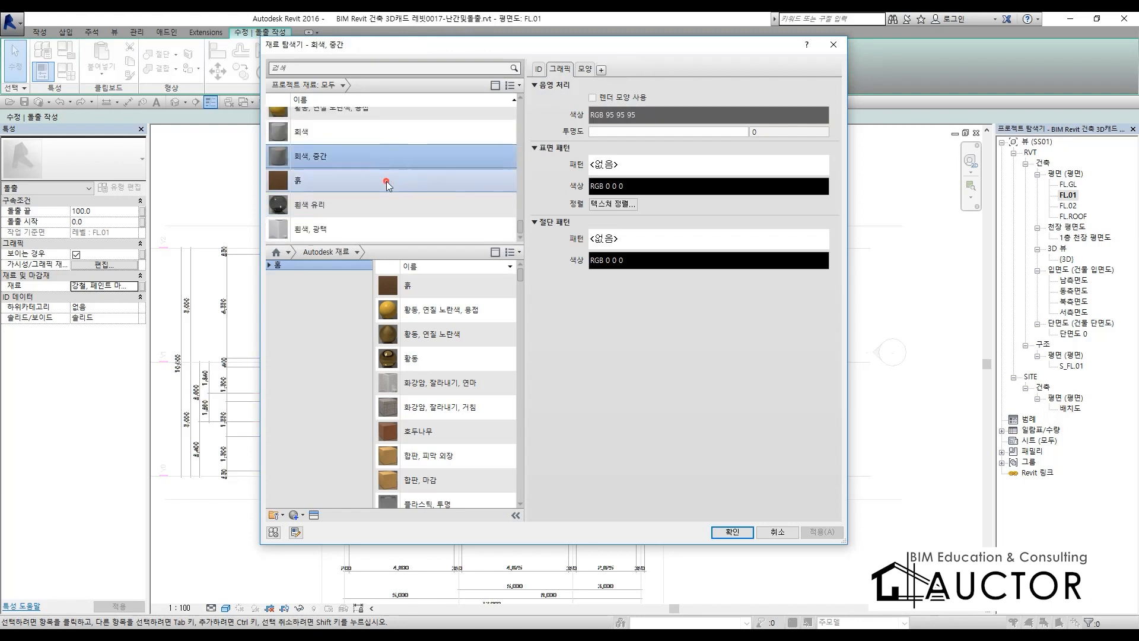
left_click(722, 533)
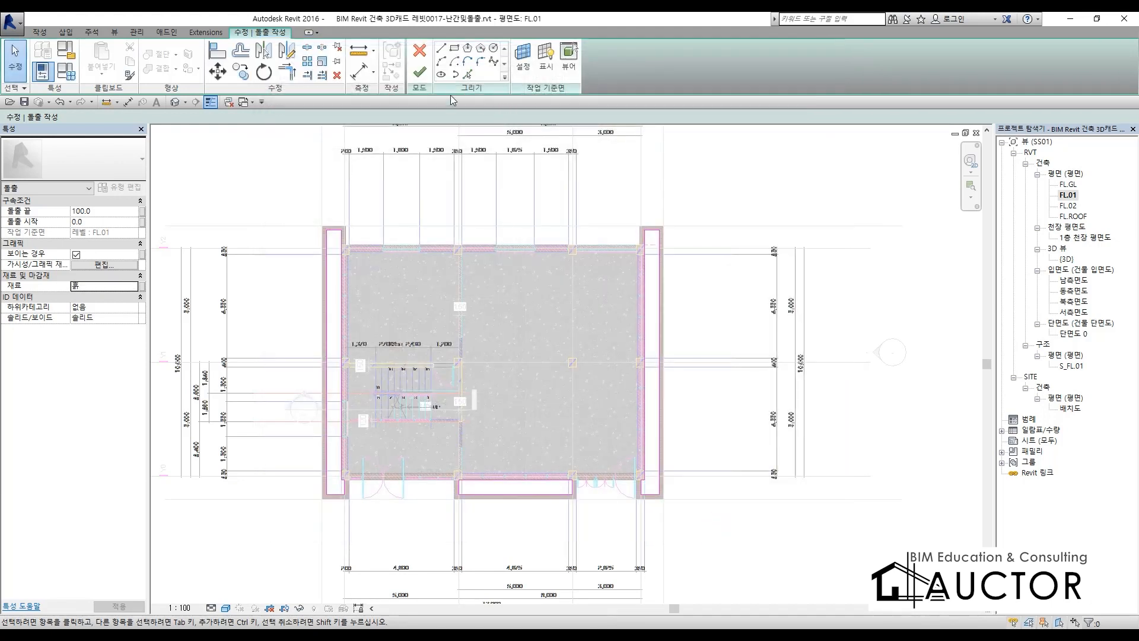
left_click(419, 73)
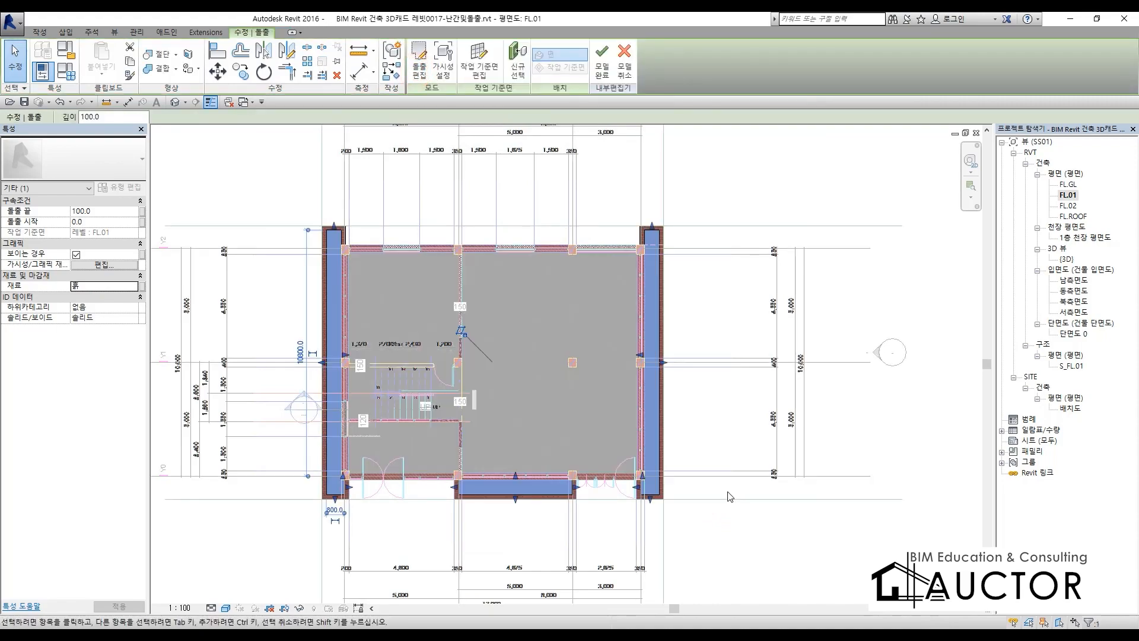
In the 3D view, set the planter soil extrusion's end to 300.
key("ctrl+Tab")
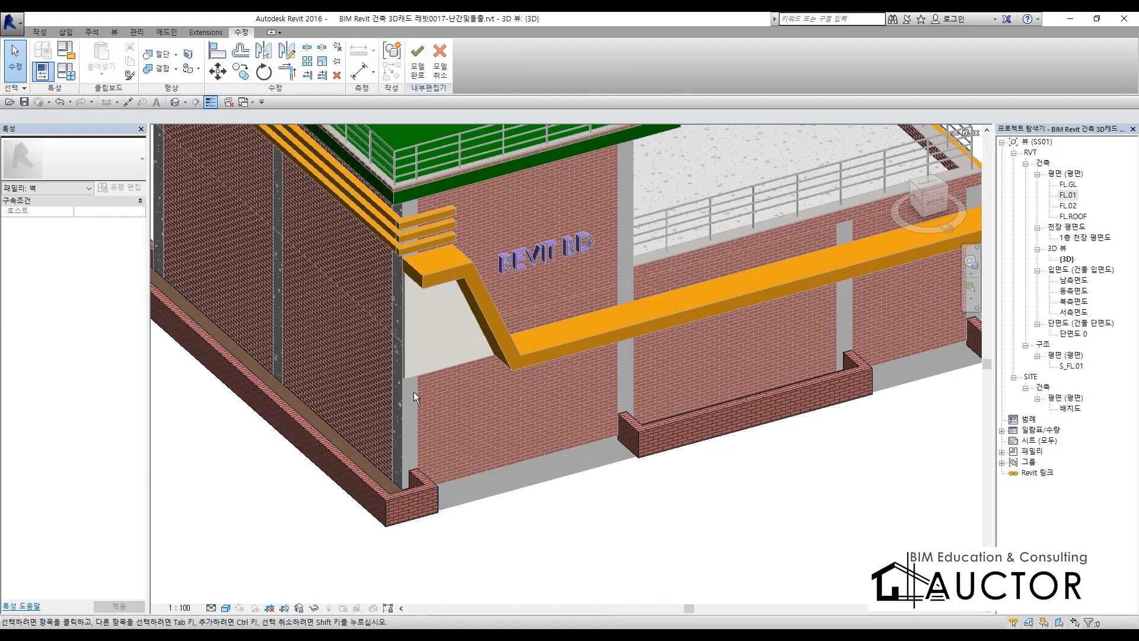
middle_click_drag(414, 391, 501, 397, "shift")
middle_click_drag(336, 374, 514, 453)
scroll(853, 311, "up", 3)
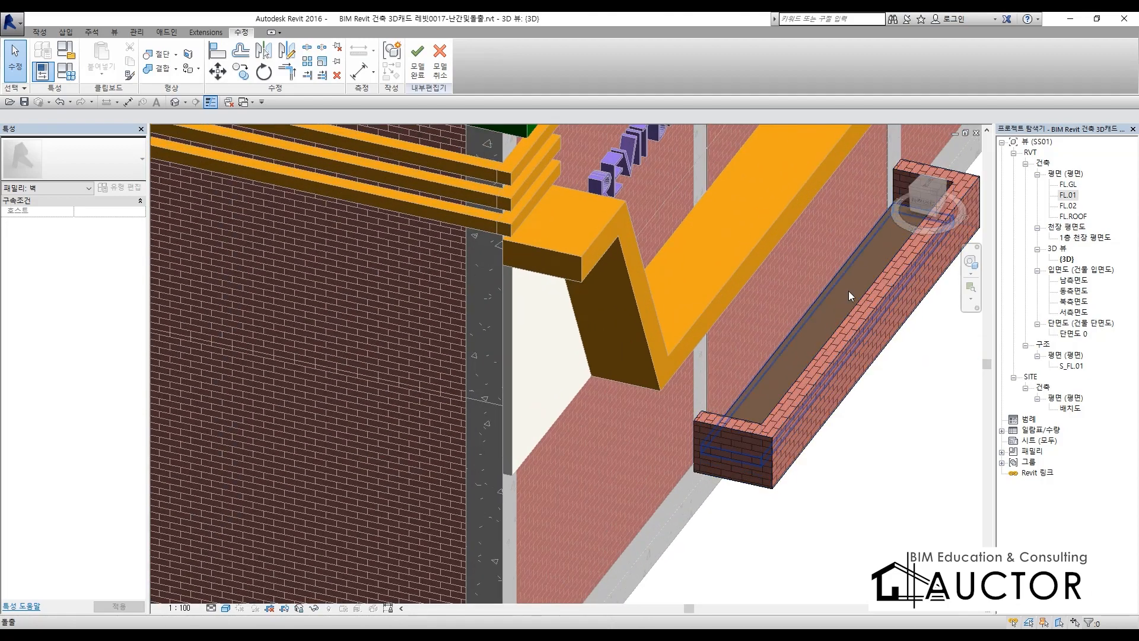
left_click(848, 291)
middle_click_drag(806, 363, 714, 399)
scroll(714, 361, "down", 3)
middle_click_drag(520, 451, 726, 517)
left_click(123, 212)
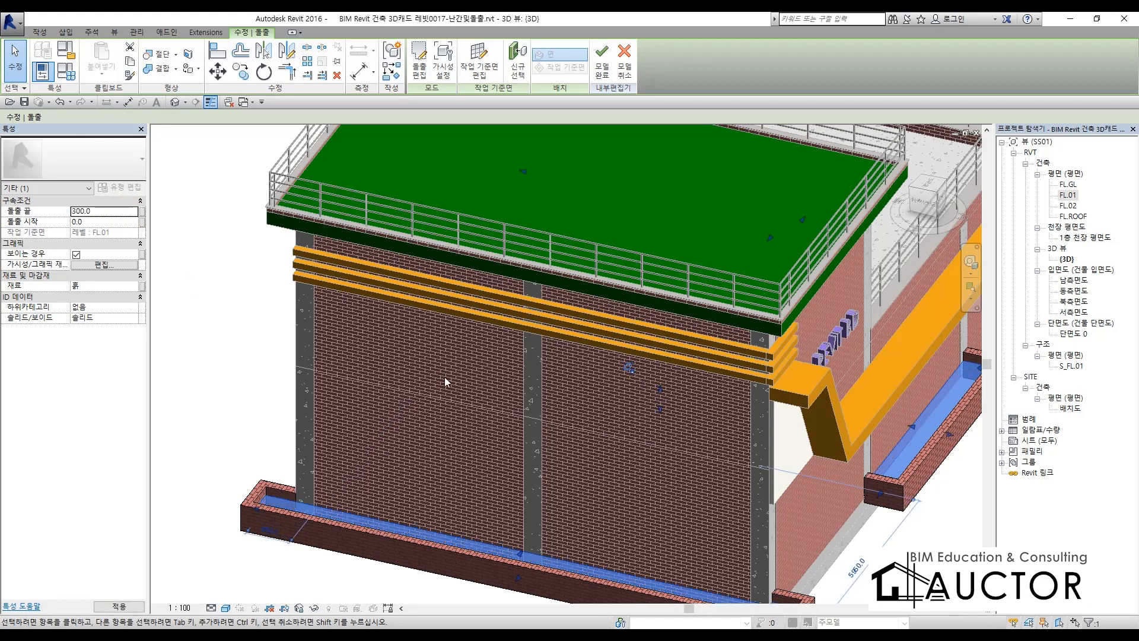
scroll(448, 410, "up", 4)
left_click(724, 454)
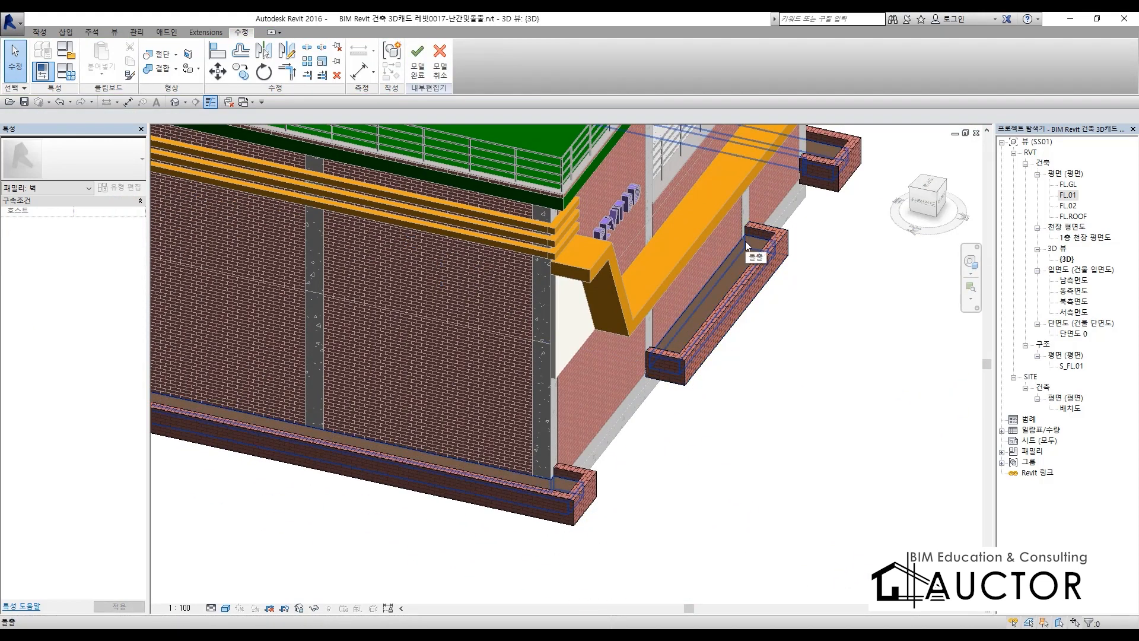
Finish the in-place planter model.
left_click(812, 382)
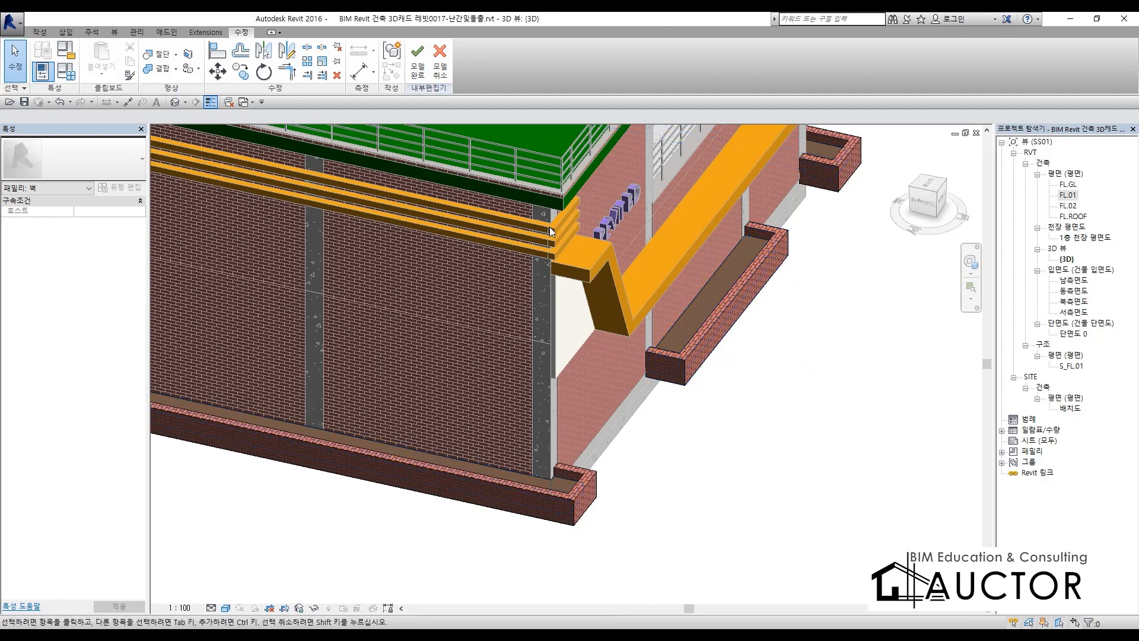
middle_click_drag(741, 410, 791, 490)
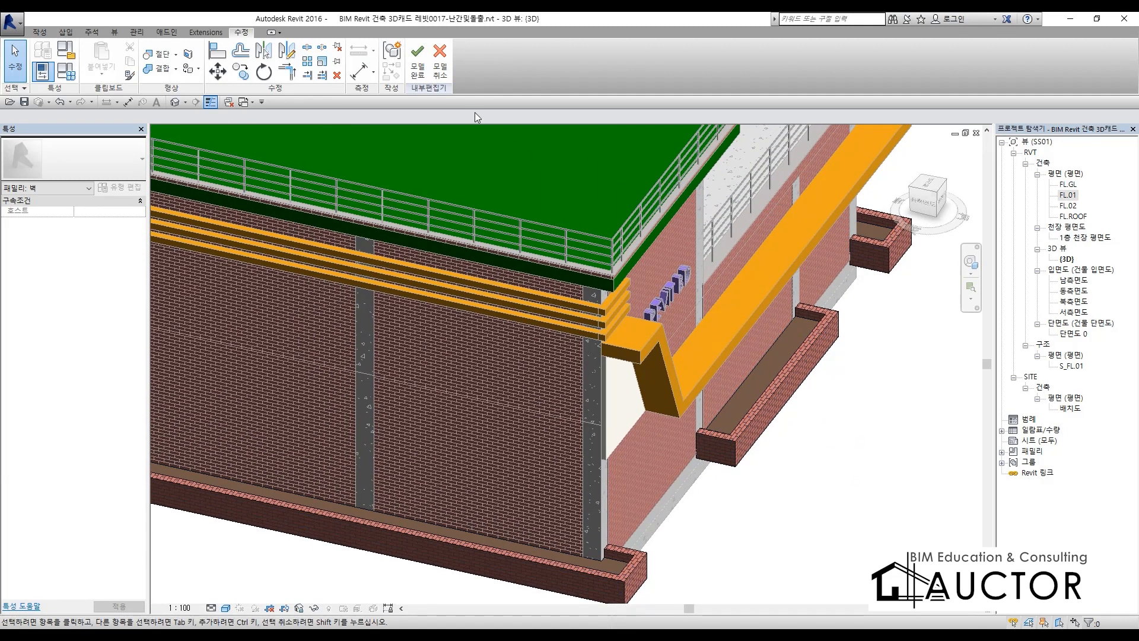
left_click(426, 74)
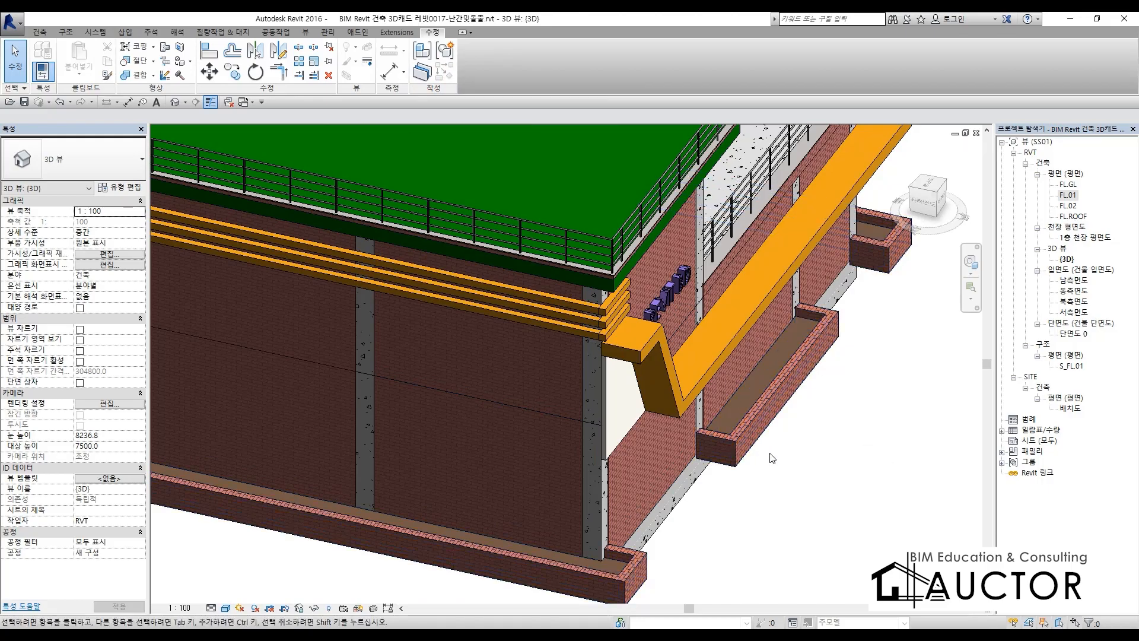
Examine the completed planters and their soil fill around the building in 3D.
middle_click_drag(771, 457, 579, 356, "shift")
scroll(579, 356, "down", 5)
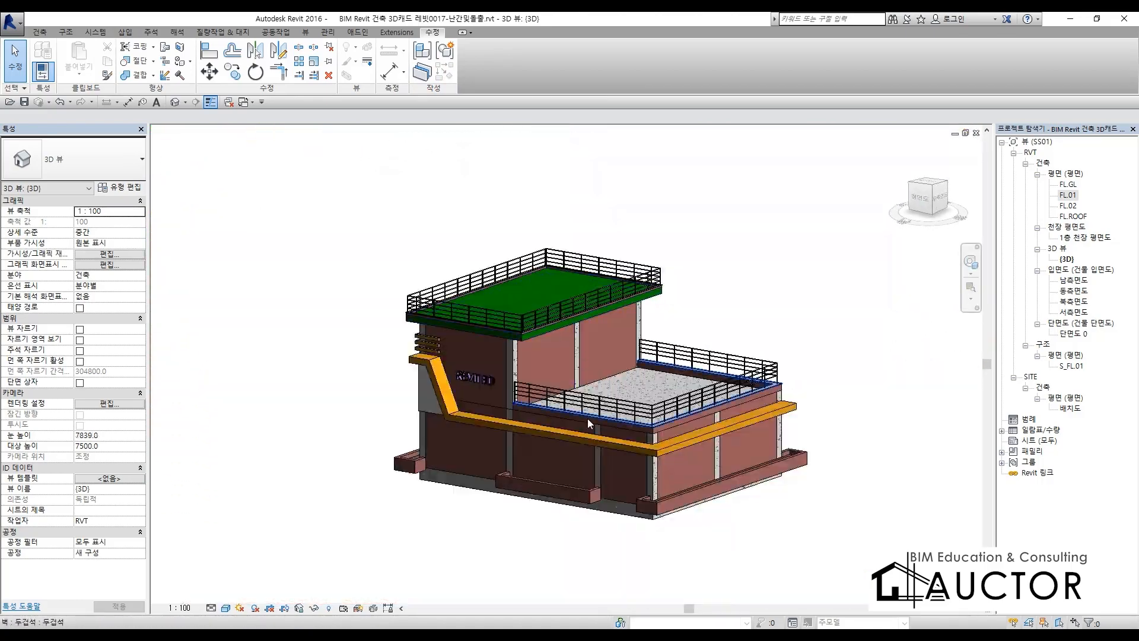
middle_click_drag(588, 418, 600, 439, "shift")
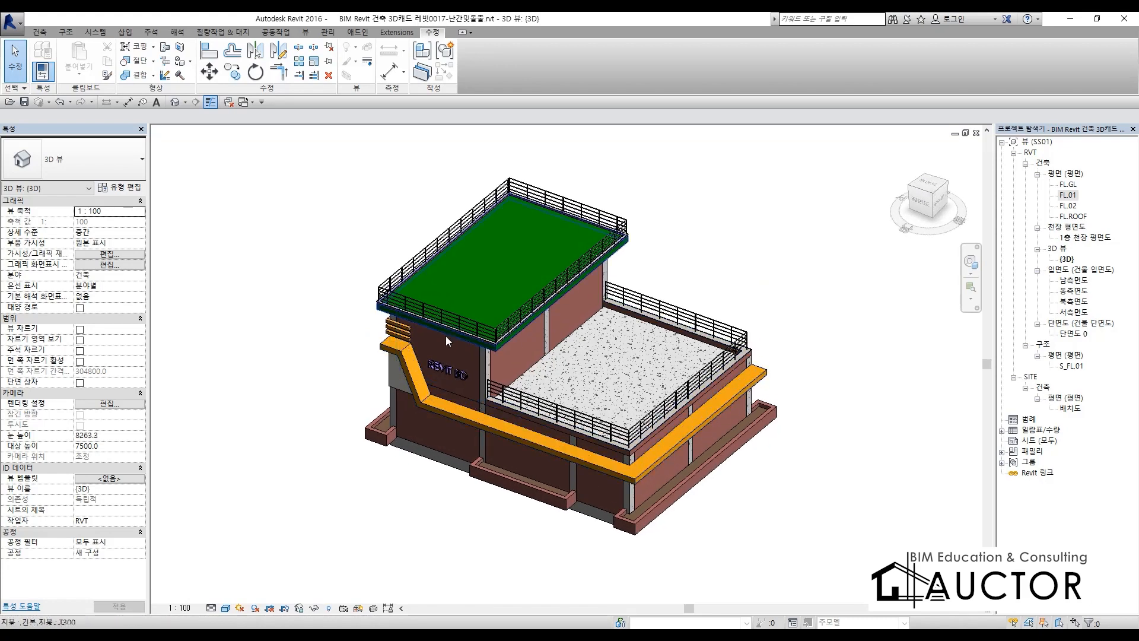
scroll(803, 553, "up", 2)
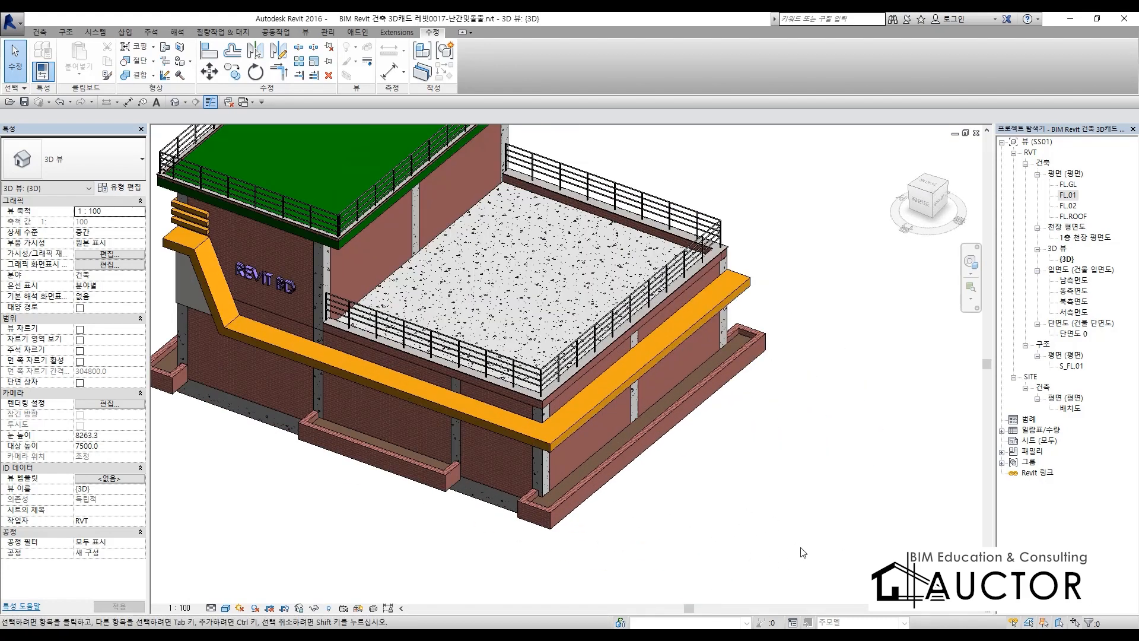
middle_click_drag(635, 514, 697, 542)
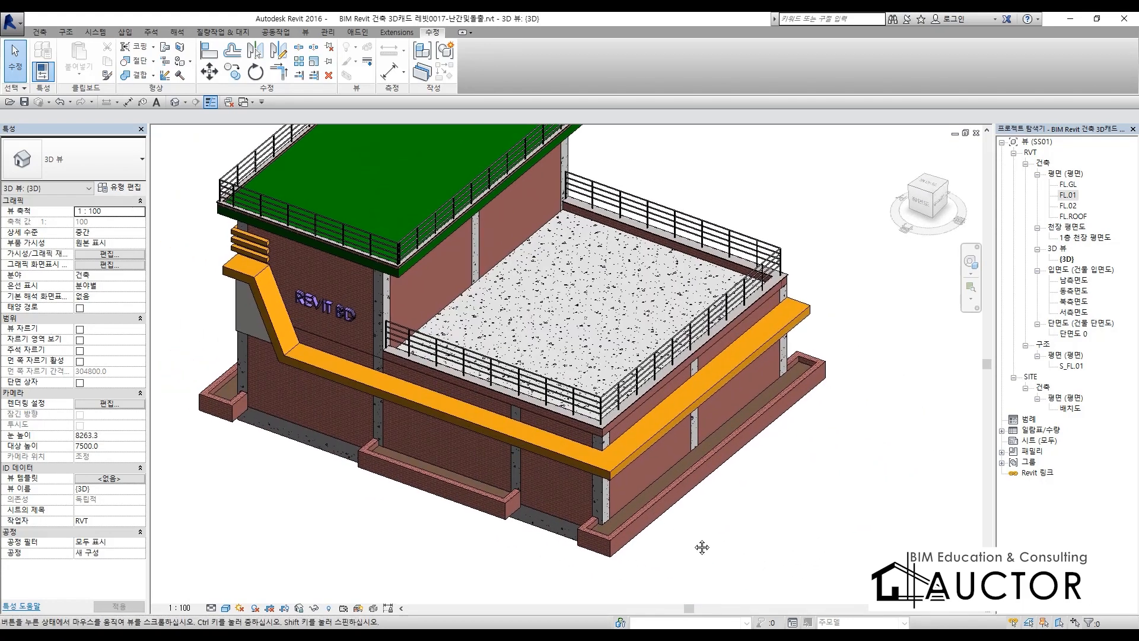
left_click(220, 417)
left_click(451, 544)
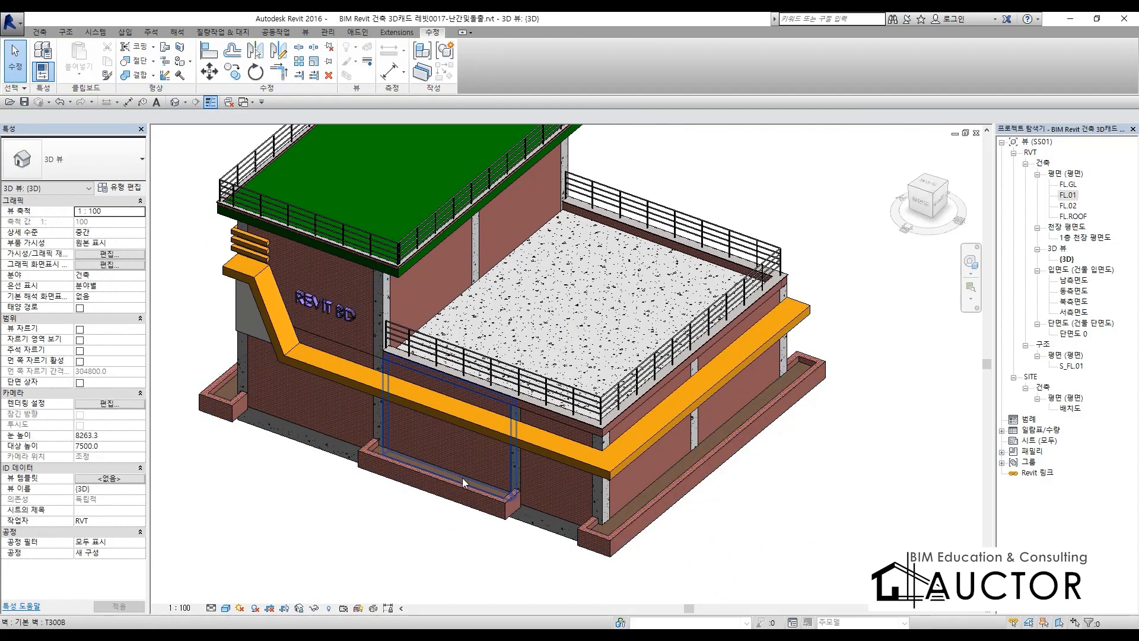
Select the planter along the building's long side repeatedly to inspect which planter parts belong to the in-place wall model.
left_click(787, 522)
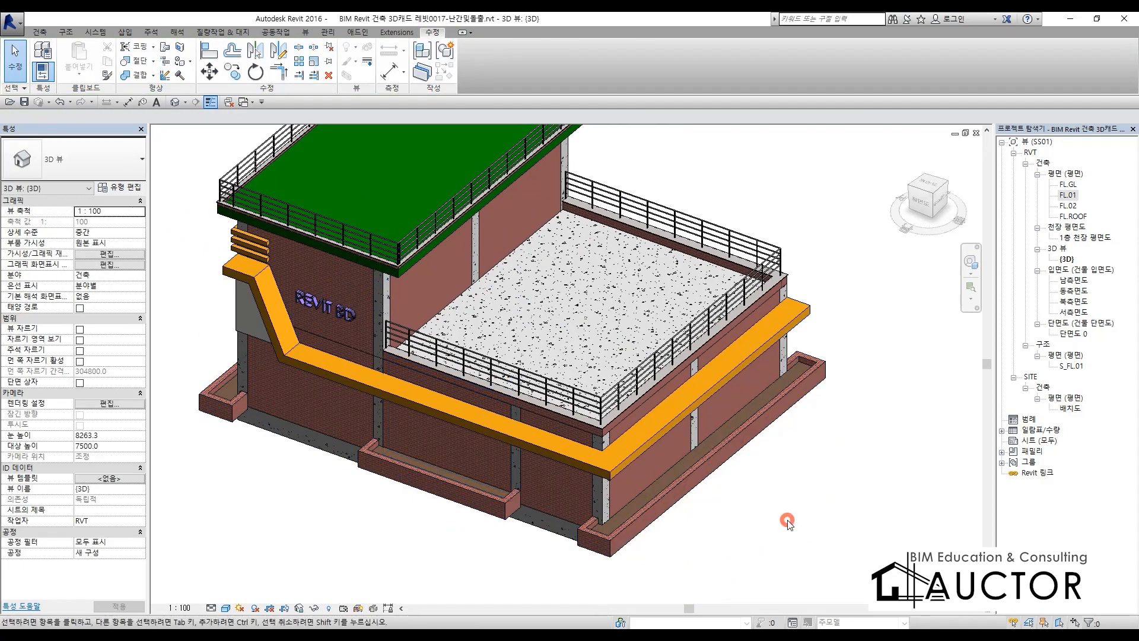
left_click(769, 399)
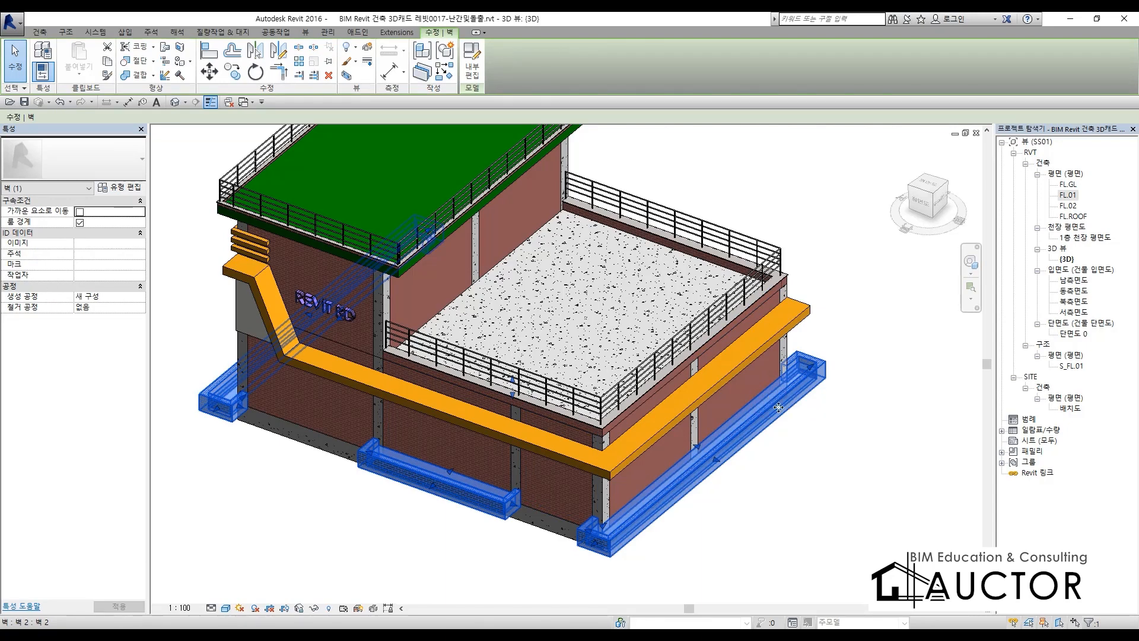
left_click(861, 464)
left_click(721, 453)
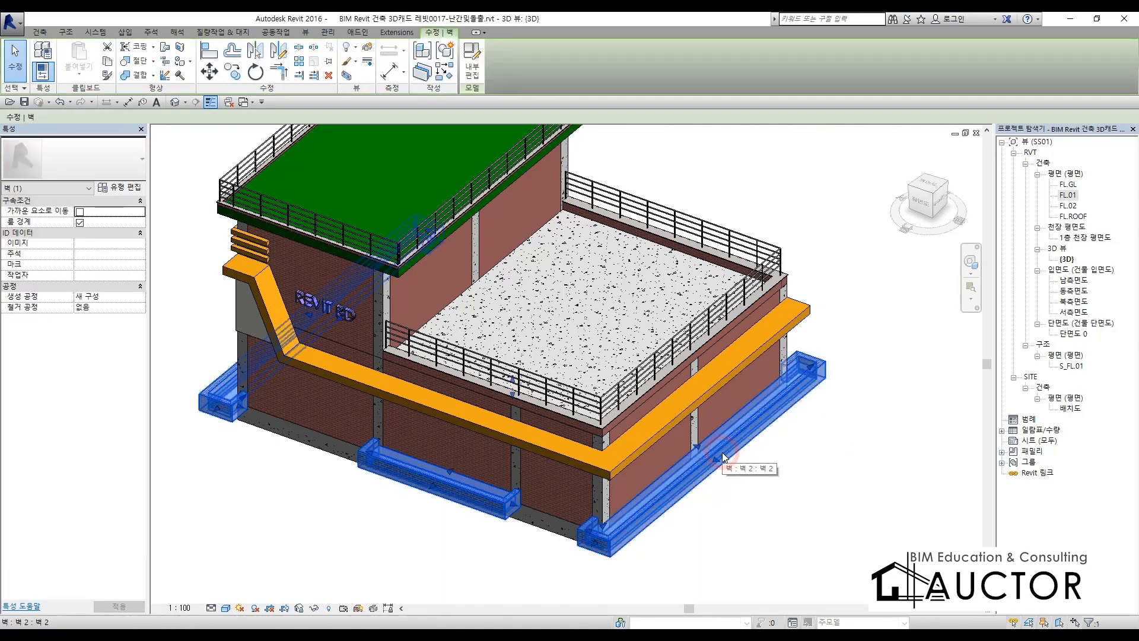
left_click(862, 500)
left_click(605, 550)
left_click(356, 510)
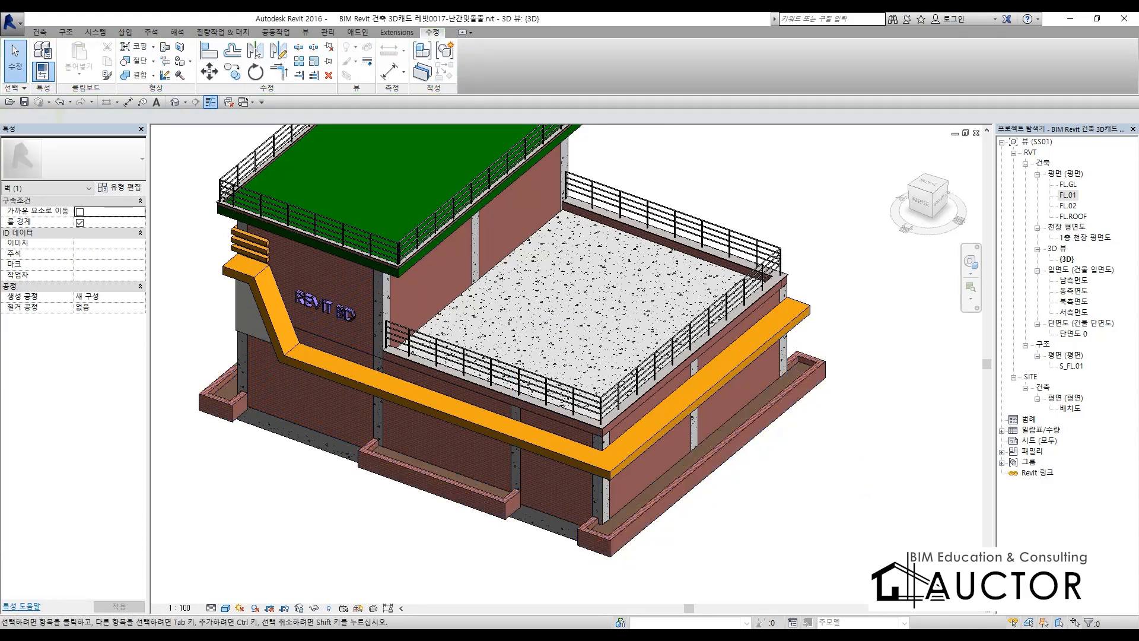
left_click(805, 377)
left_click(847, 490)
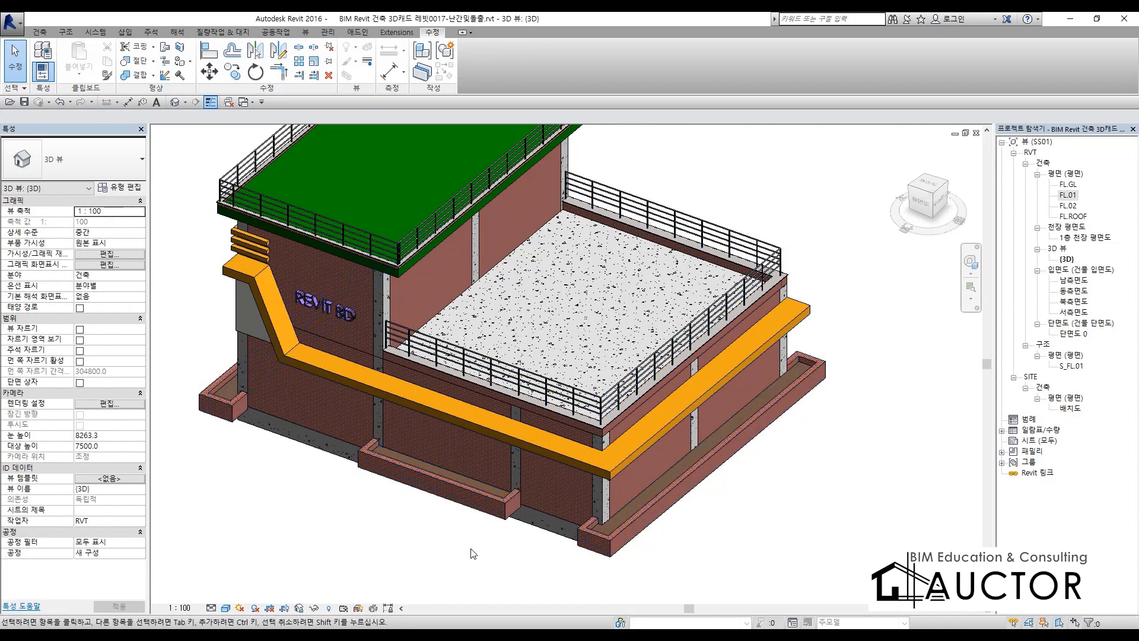
Check the short front planter's in-place wall selection and view the whole building with its planters in 3D.
left_click(452, 481)
left_click(303, 529)
left_click(446, 481)
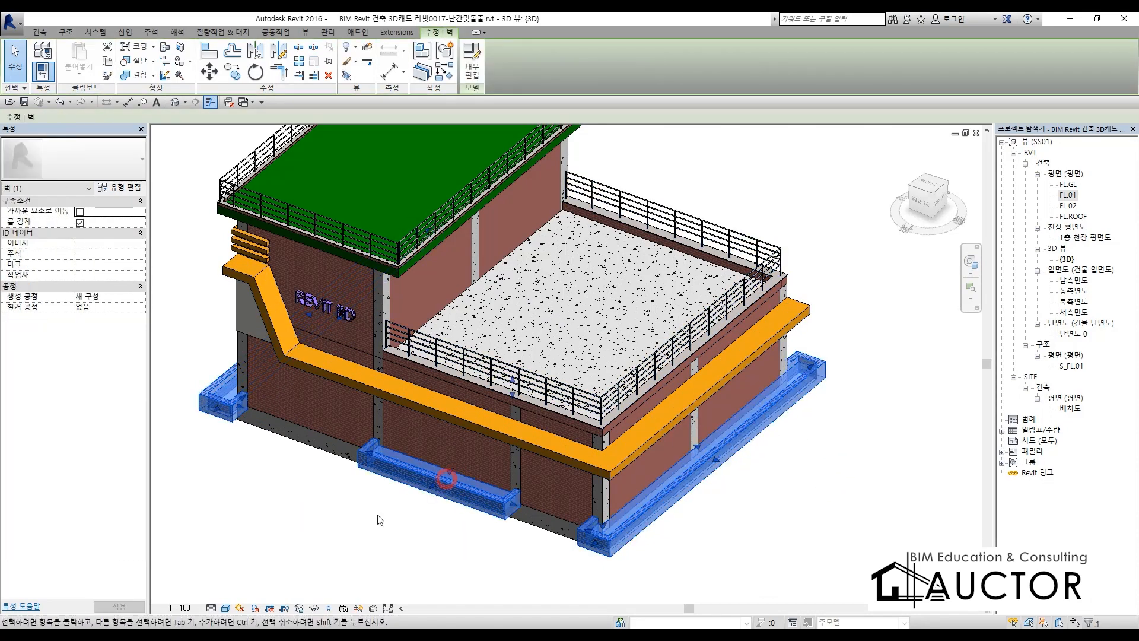
left_click(287, 537)
left_click(453, 492)
left_click(304, 529)
middle_click_drag(378, 339, 556, 402)
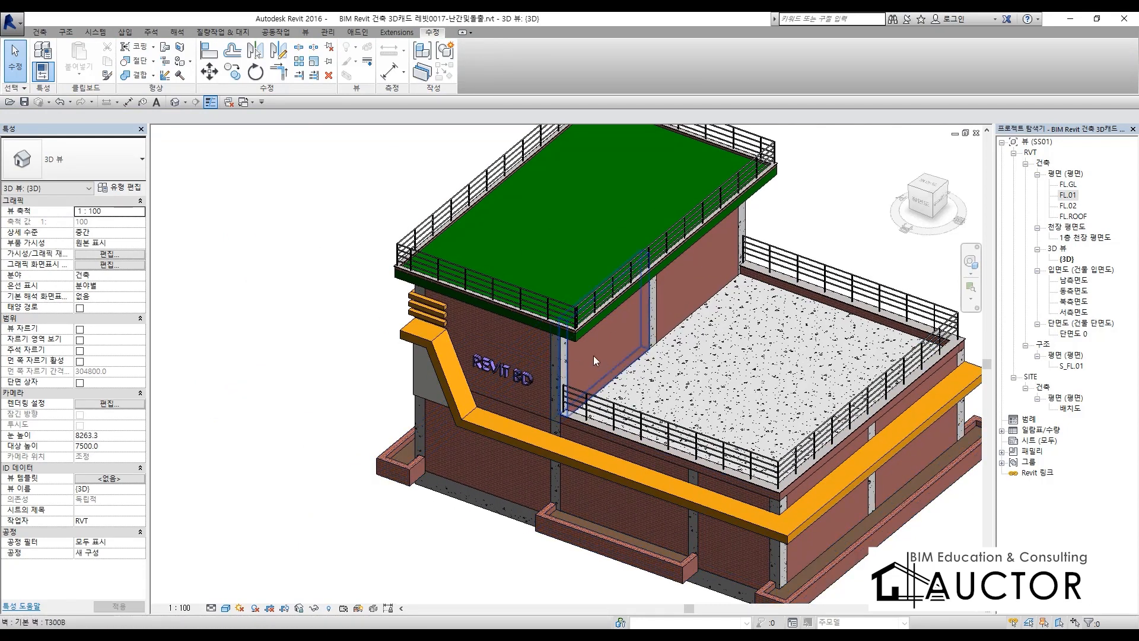
scroll(557, 370, "down", 3)
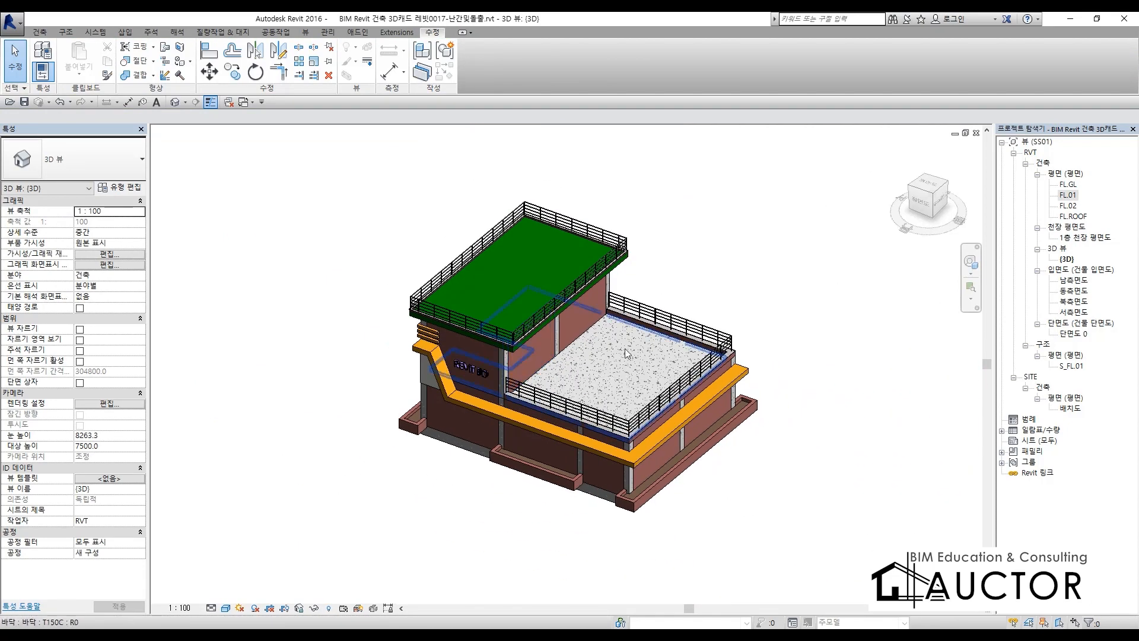